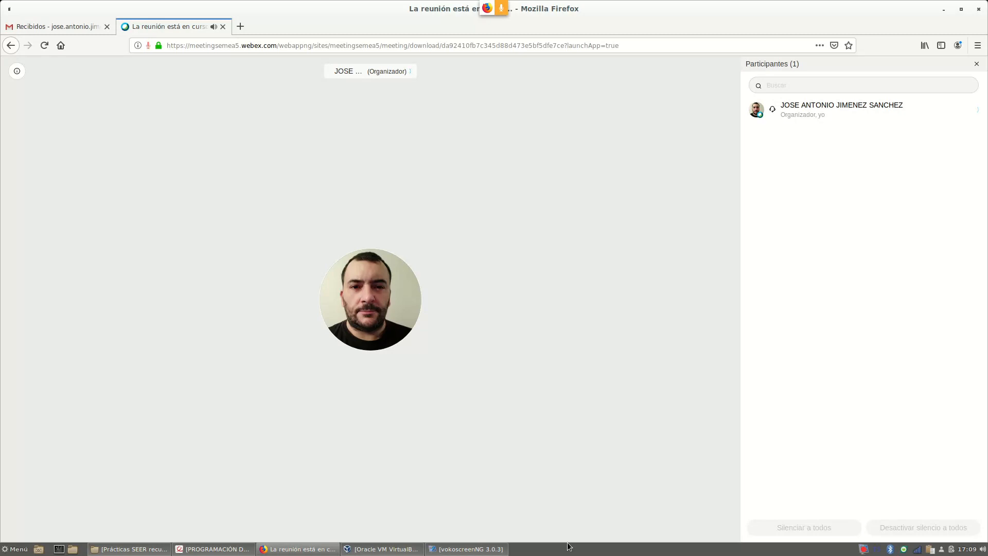
Glance at today's calendar, then bring the DNS configuration assignment PDF to the front.
click(967, 549)
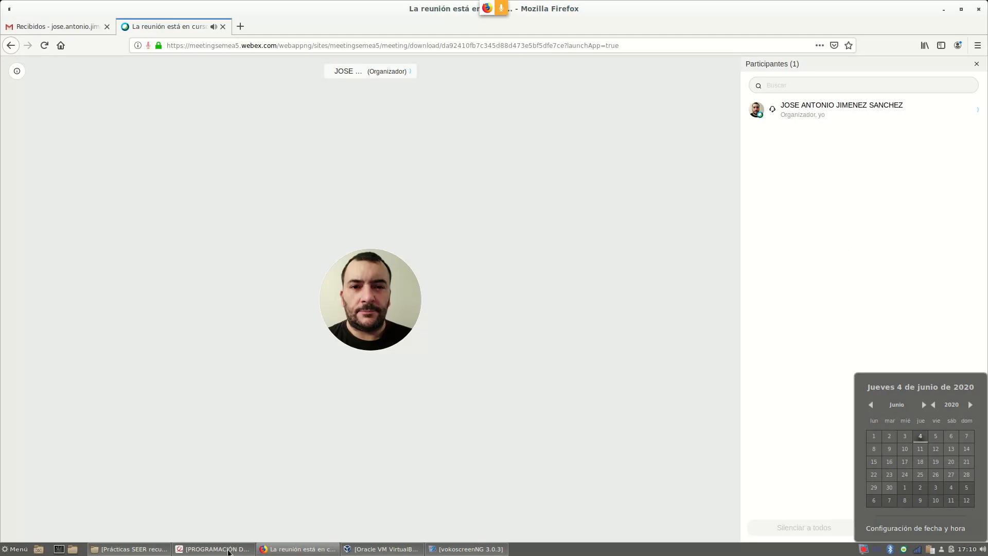
click(228, 549)
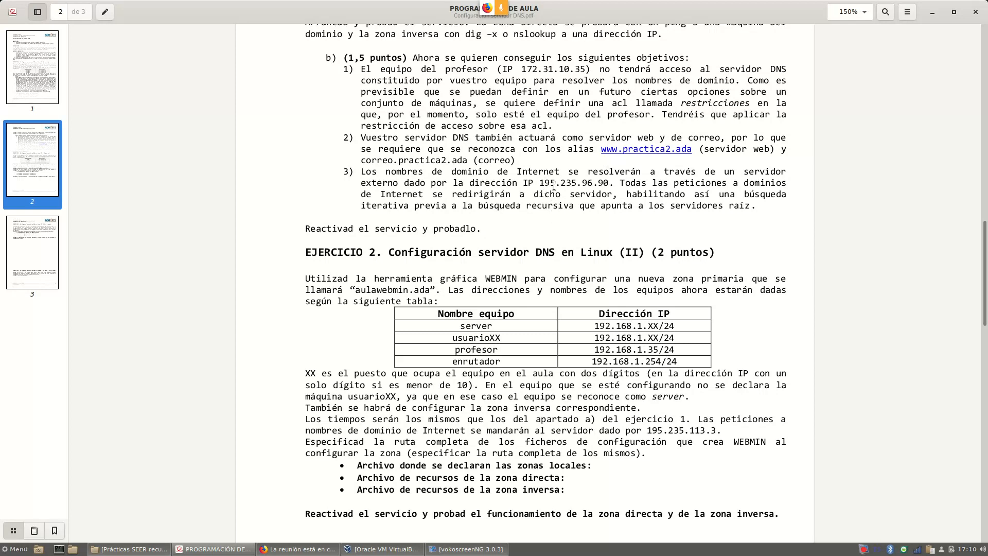
Scroll to EJERCICIO 2, highlight its heading and the word WEBMIN, then switch to VirtualBox Manager.
scroll(544, 201, down, 2)
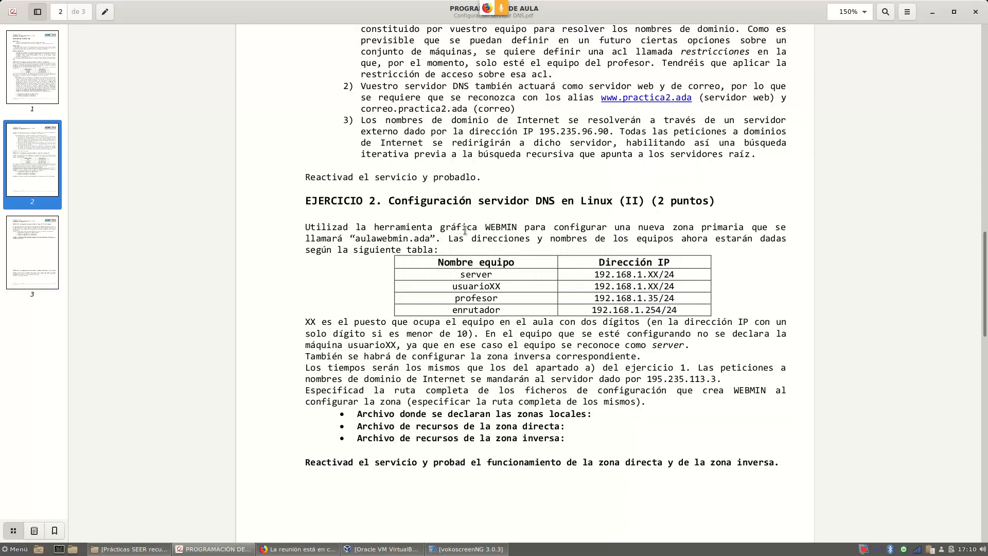
drag(315, 202, 554, 203)
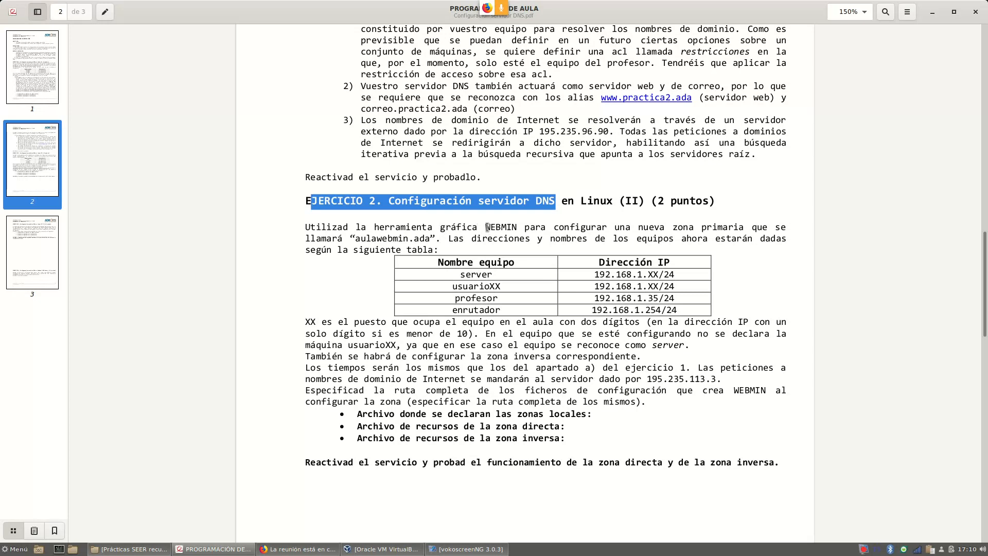
drag(486, 227, 514, 227)
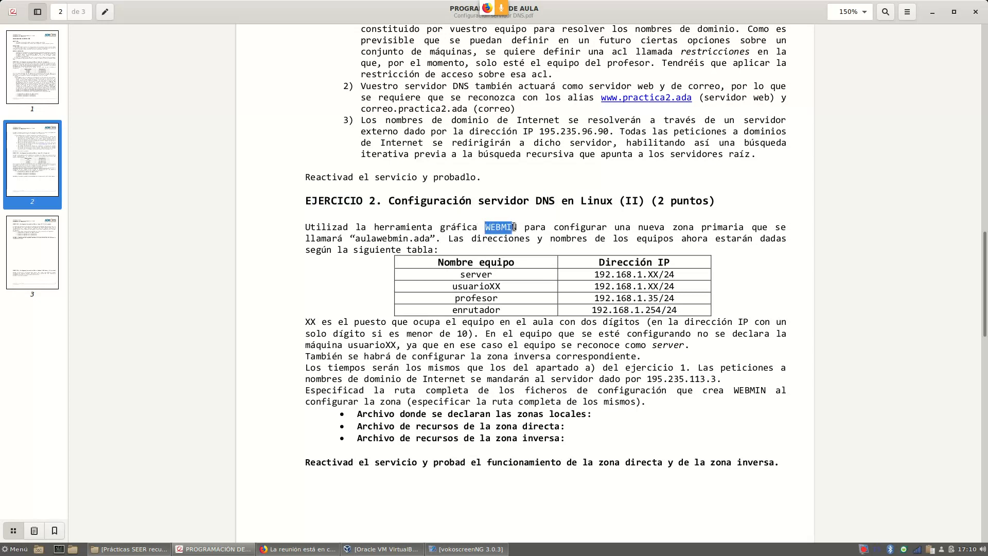
click(401, 552)
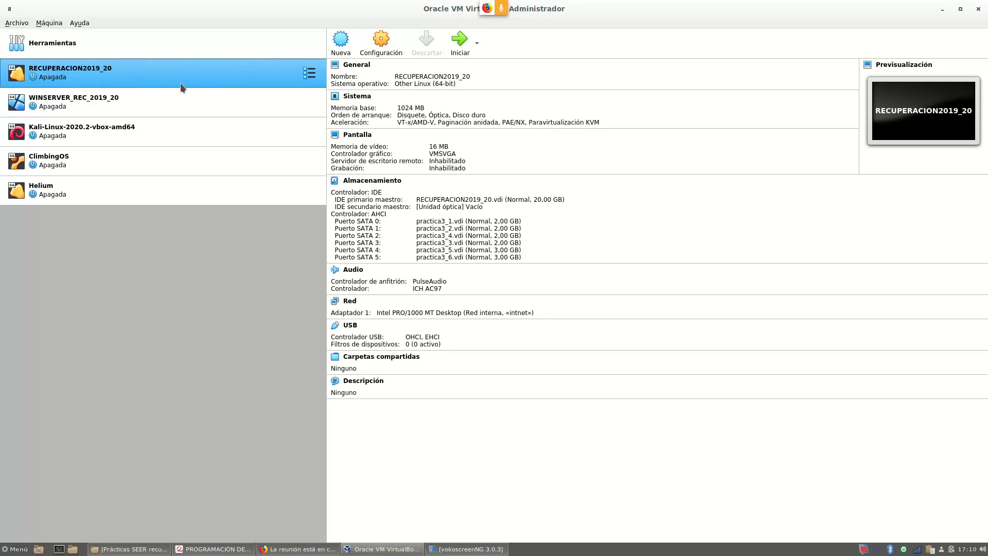
Start RECUPERACION2019_20, boot BunsenLabs from GRUB, dismiss both notices and log in with the password.
click(460, 39)
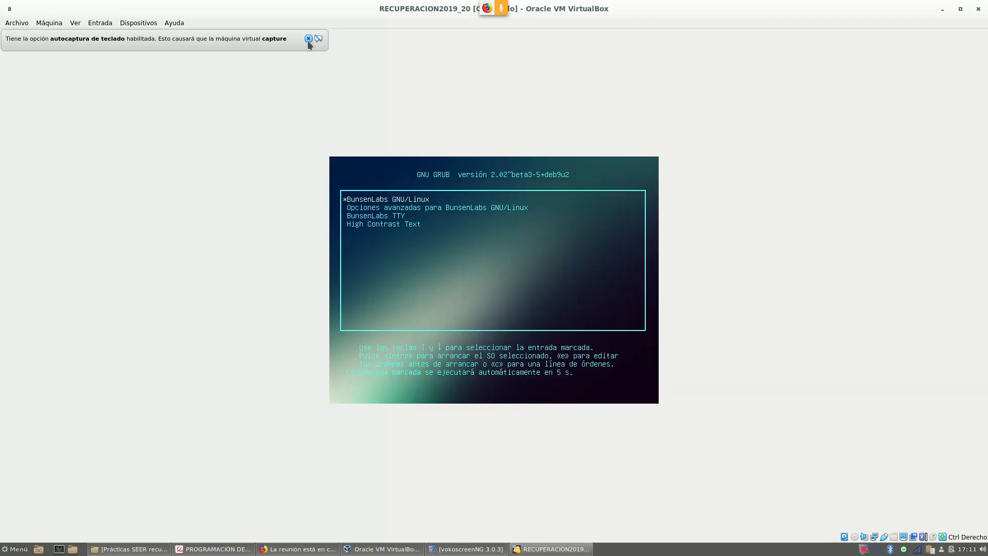
key(Return)
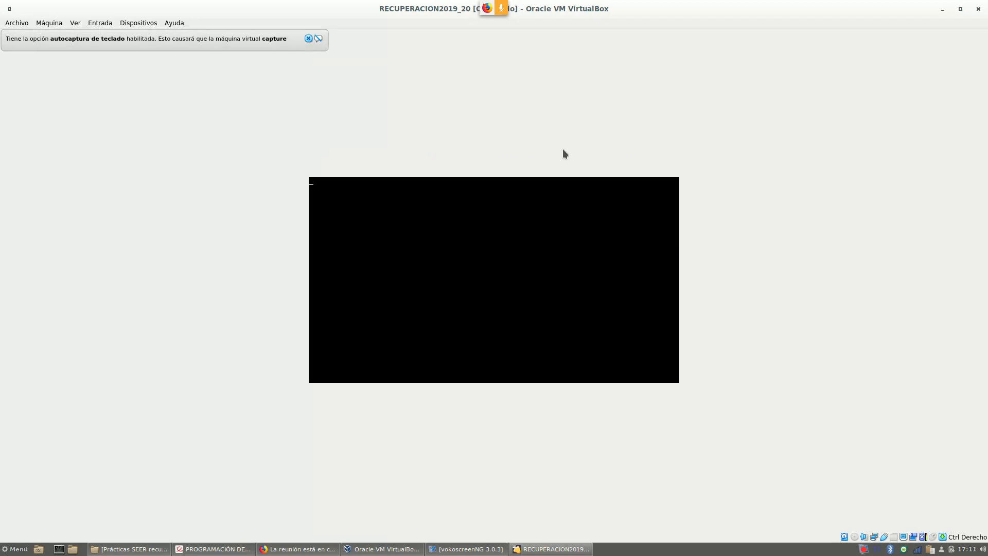
click(309, 38)
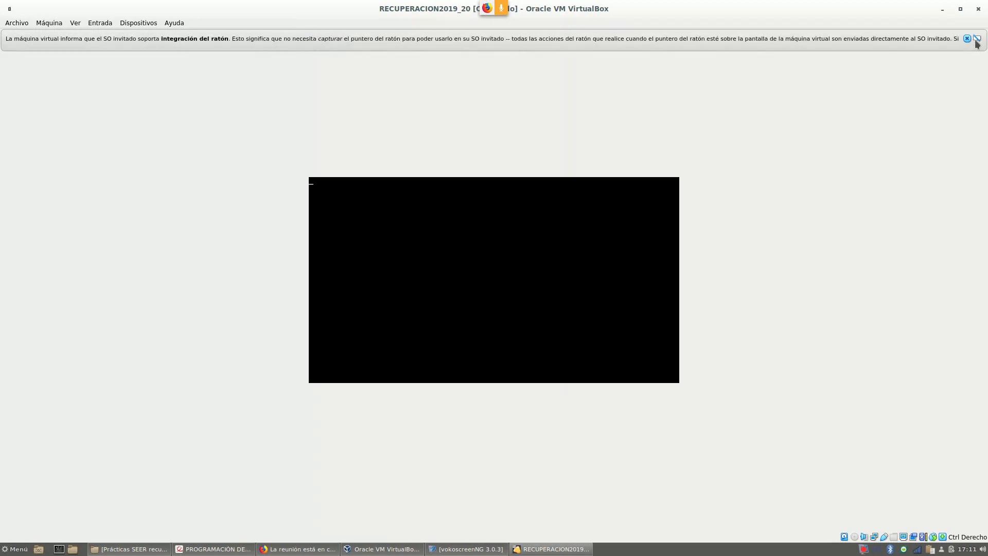
click(968, 40)
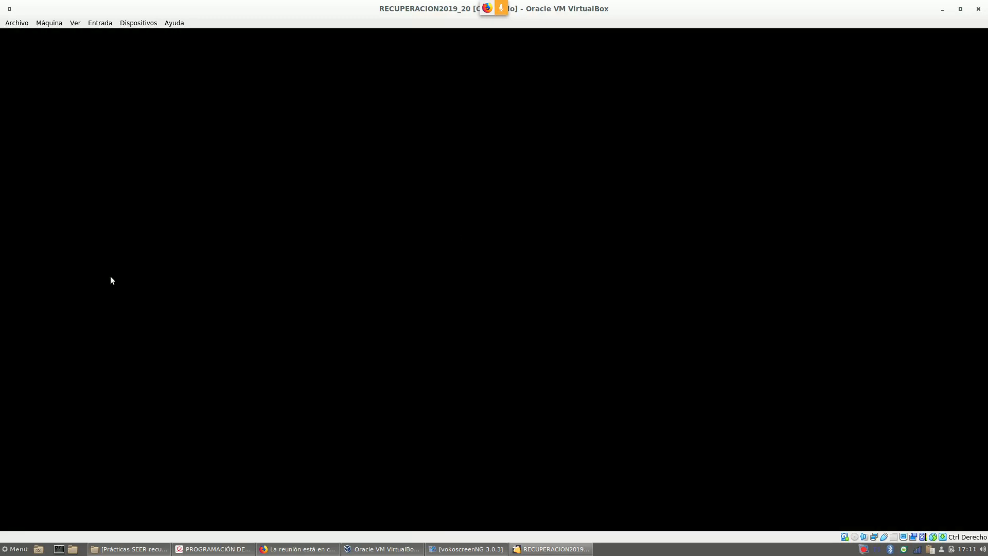
text(••••••••)
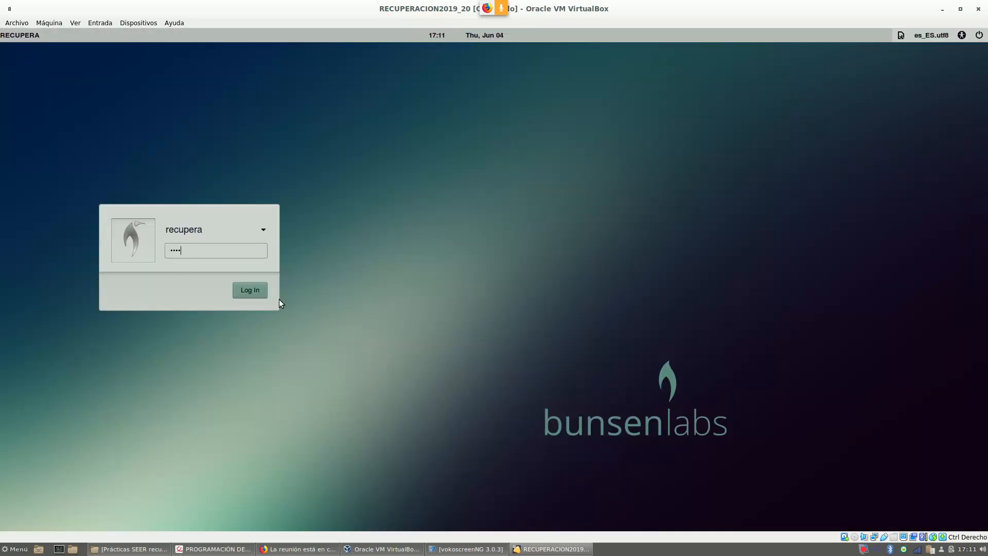
key(Return)
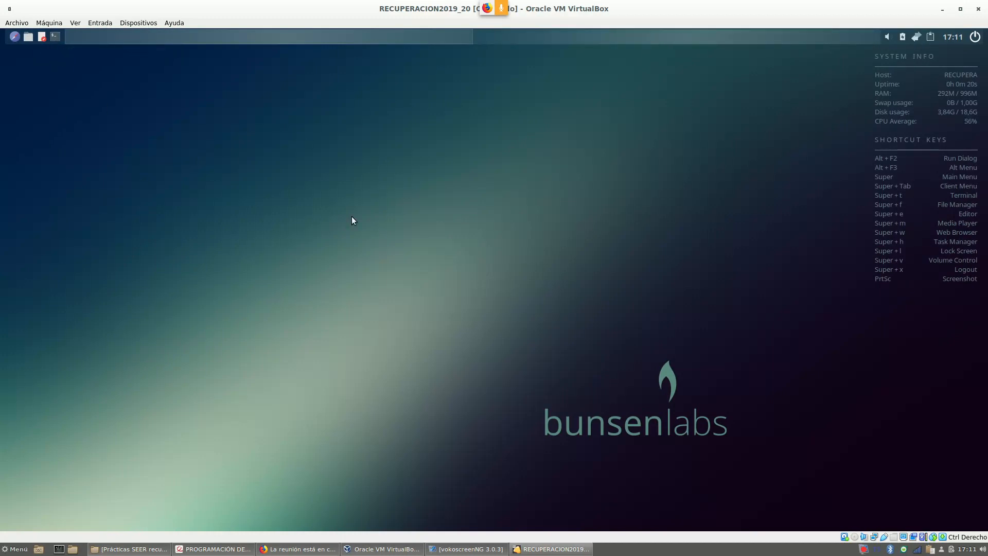
key(super+t)
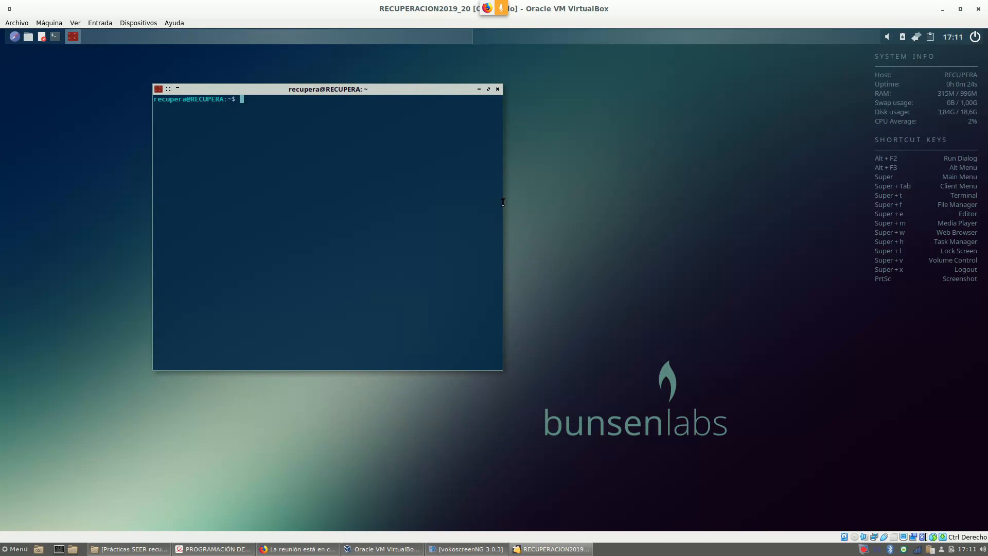
Widen the terminal, enlarge its font, and check the network applet's wired connections.
drag(505, 203, 799, 268)
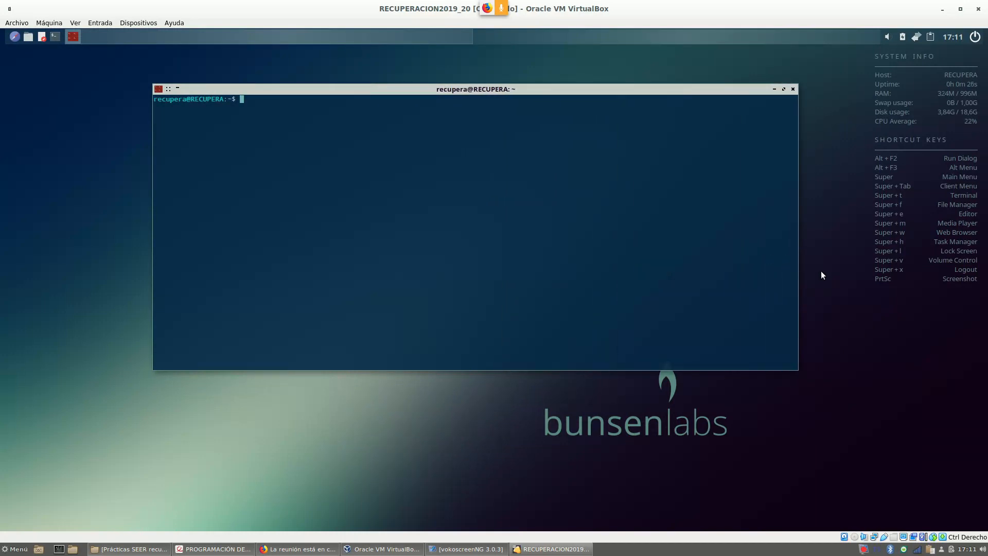
key(ctrl+plus)
key(ctrl+plus)
key(ctrl+plus)
key(ctrl+plus)
key(ctrl+plus)
key(ctrl+plus)
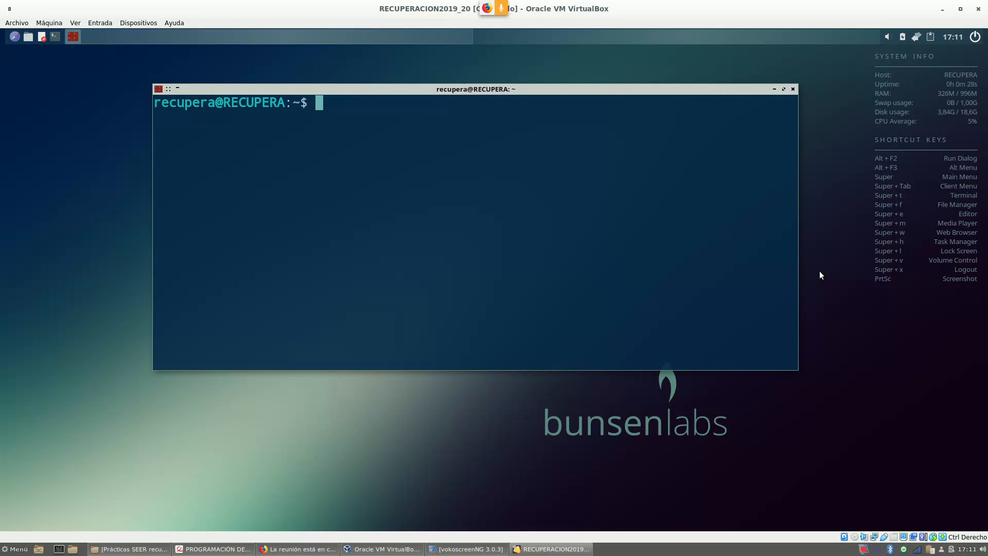
right_click(916, 39)
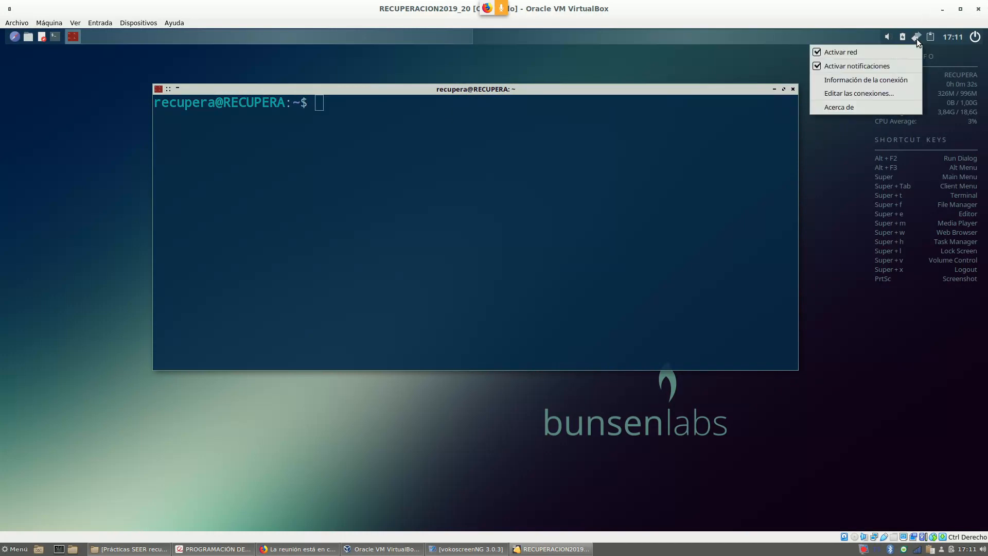
click(917, 38)
click(917, 39)
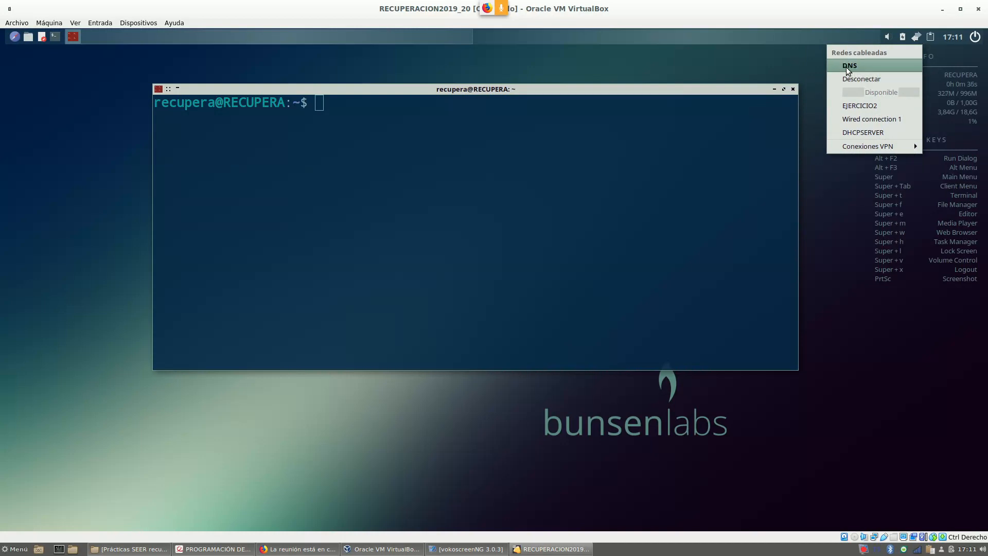
click(498, 134)
Run ifconfig and highlight the VM's address 172.31.10.100 on enp0s3.
text(ifconfig)
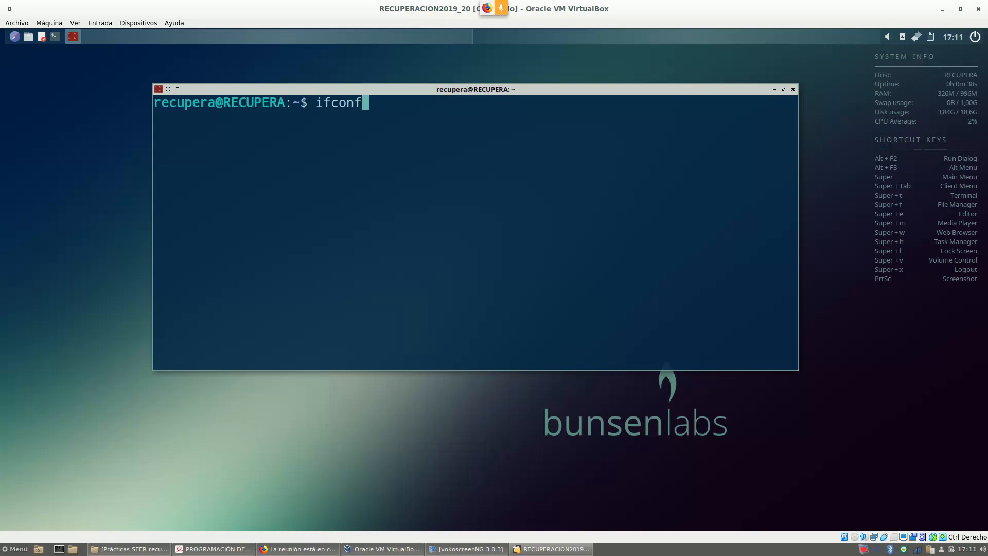
key(Return)
scroll(393, 146, up, 1)
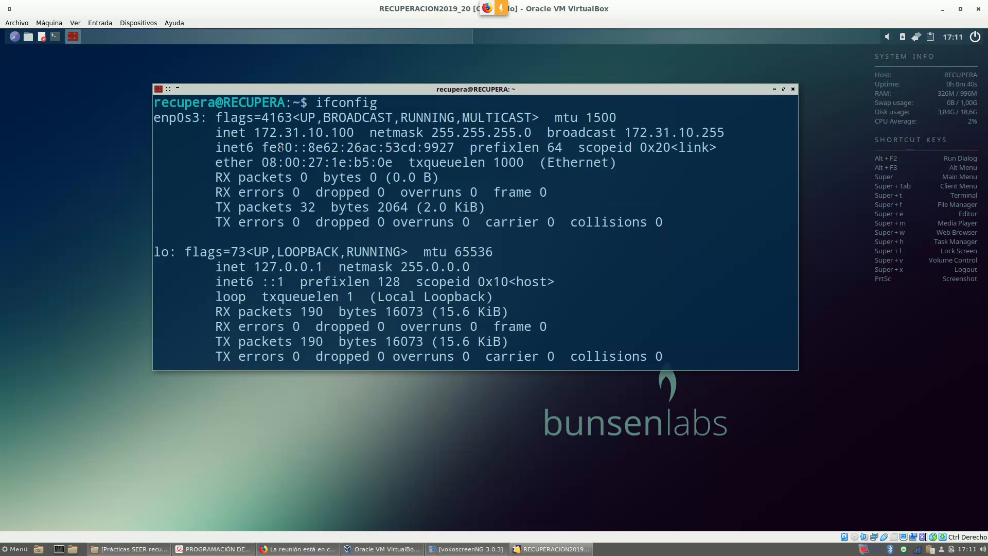
drag(257, 132, 352, 134)
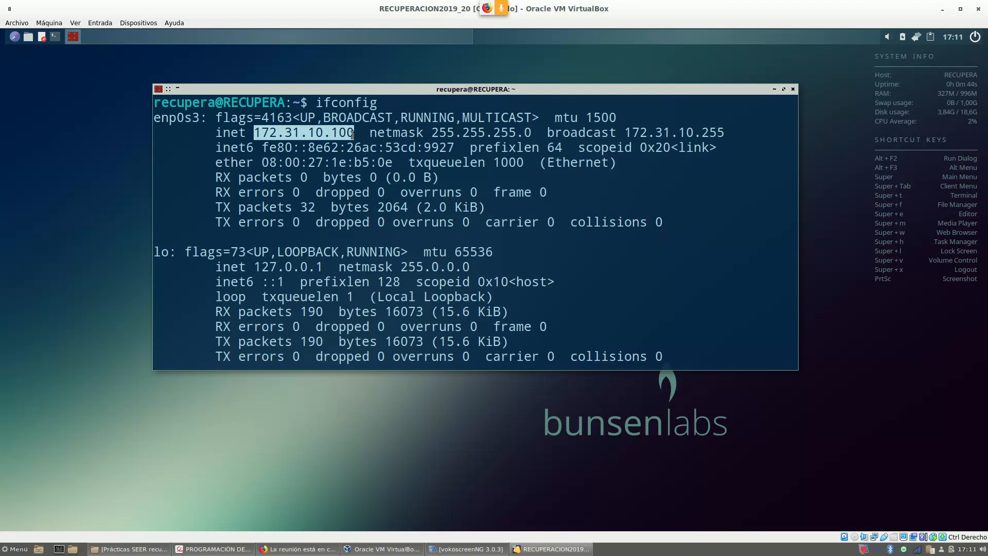
Confirm in the VM's network settings that adapter 1 is on internal network intnet.
click(51, 24)
click(60, 35)
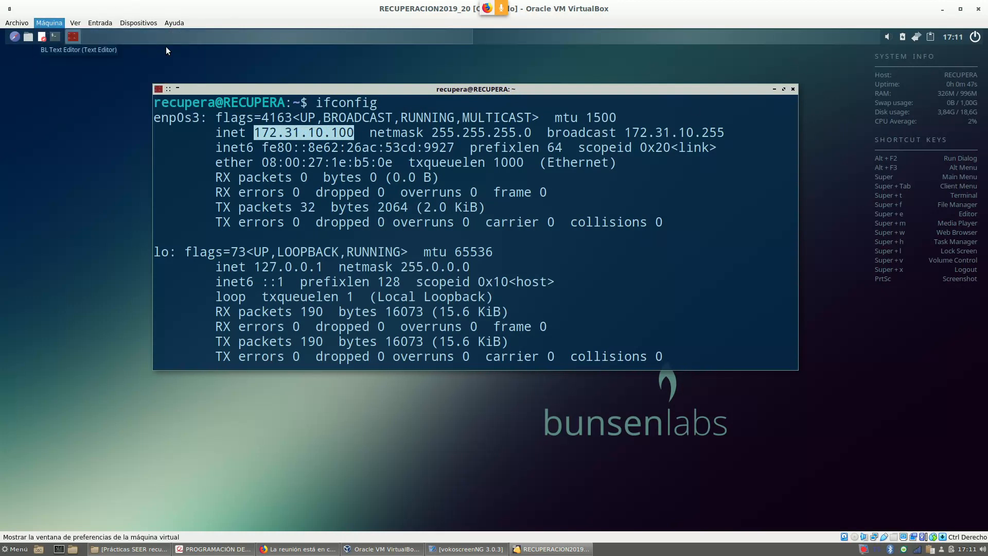
click(319, 225)
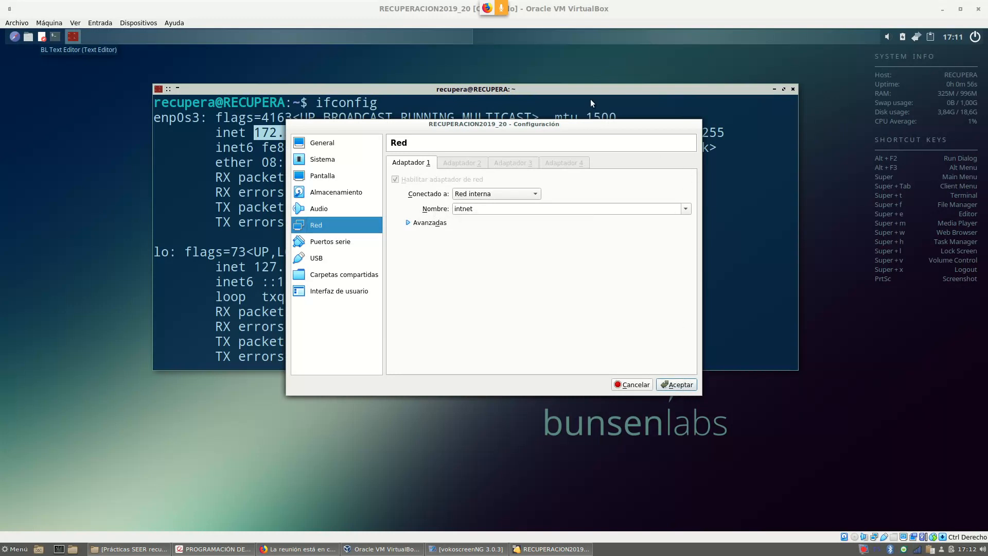
key(Return)
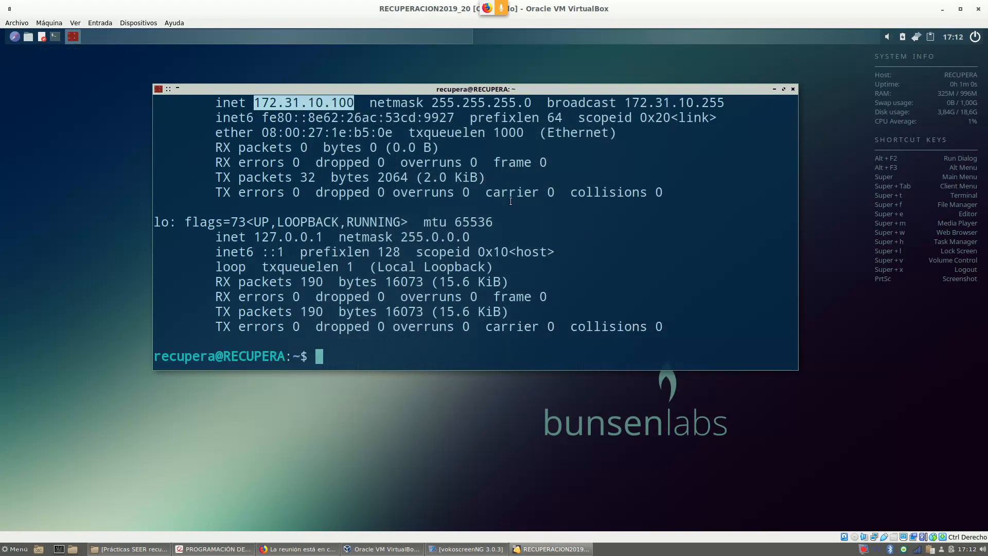
Run sudo service bind9 status and confirm the service is active (running).
text(sudo sr)
key(BackSpace)
text(ervice )
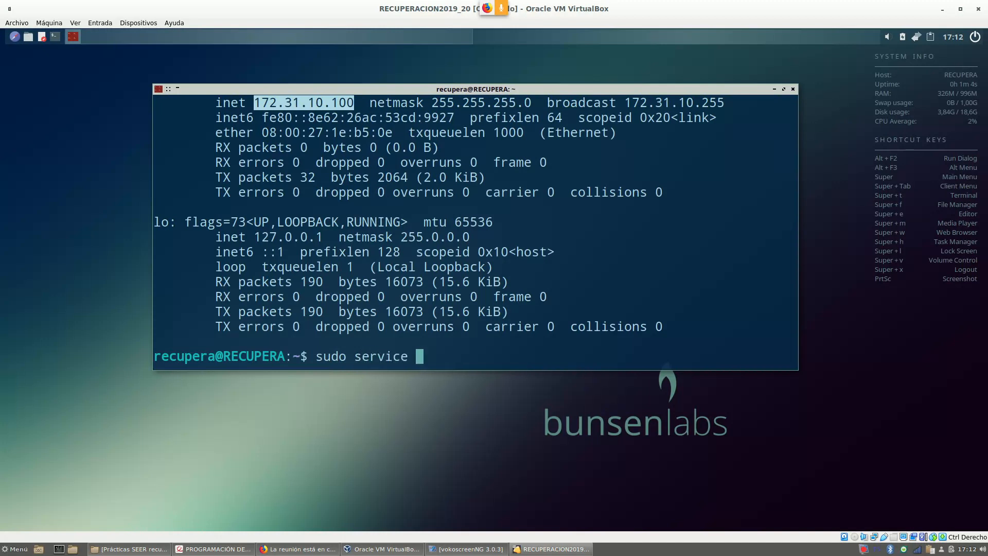
text(bind9 status)
key(Return)
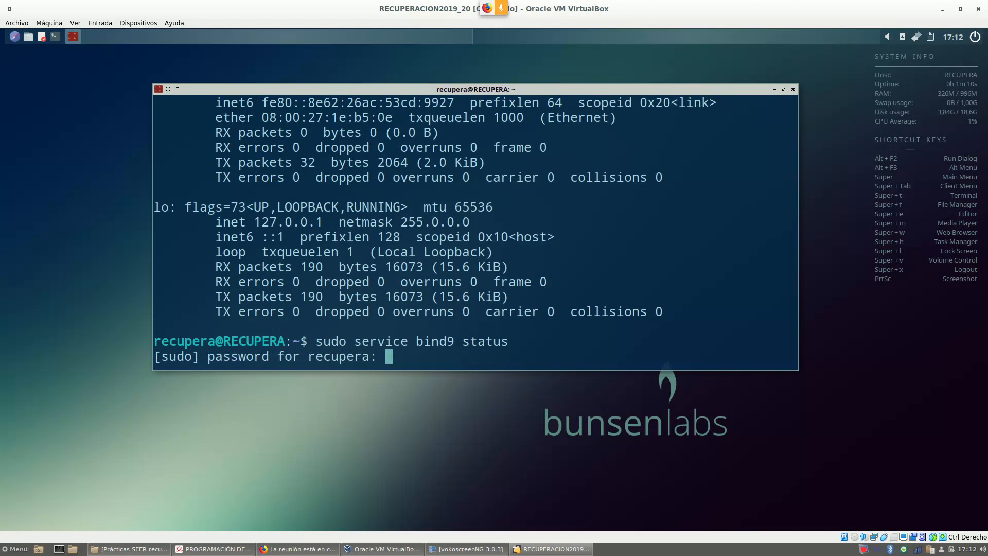
key(Return)
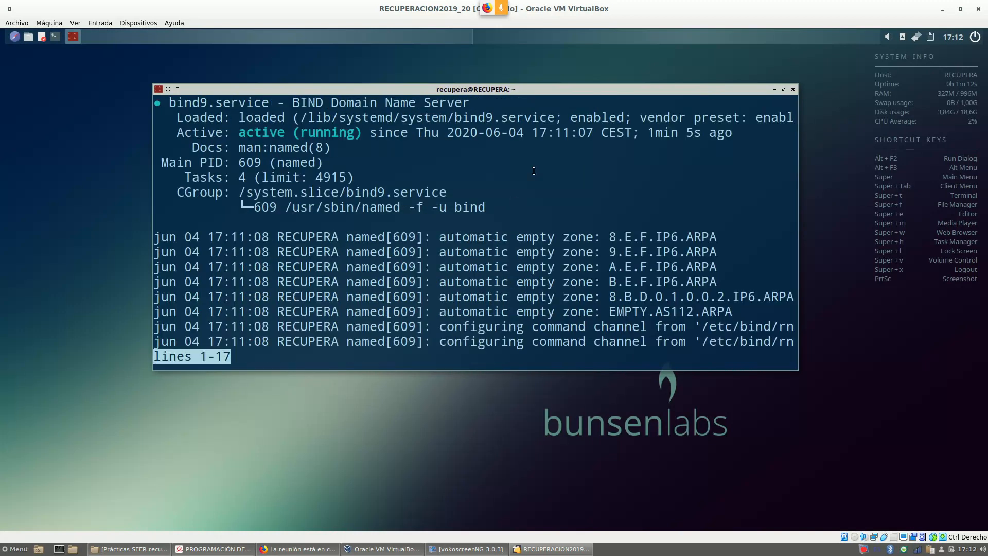
drag(239, 133, 330, 139)
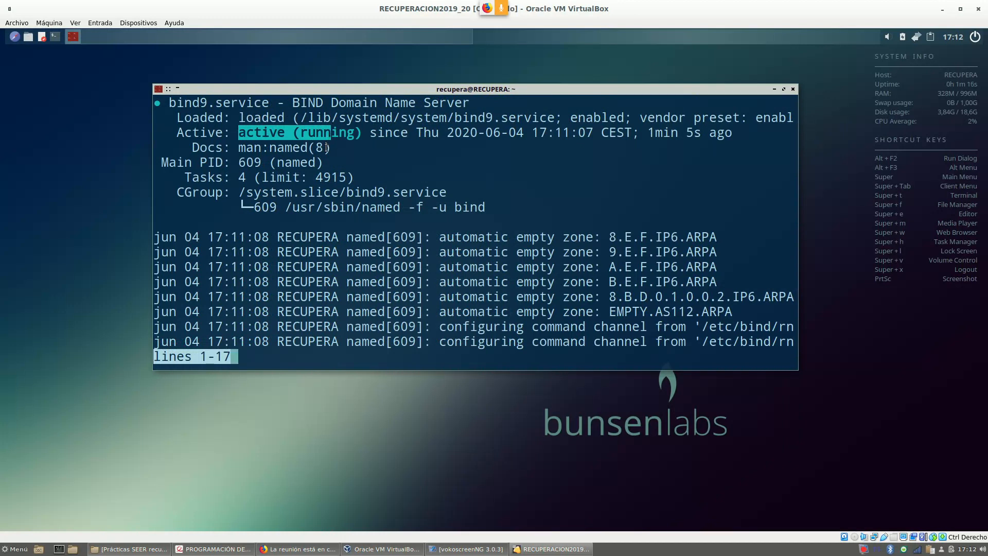
key(q)
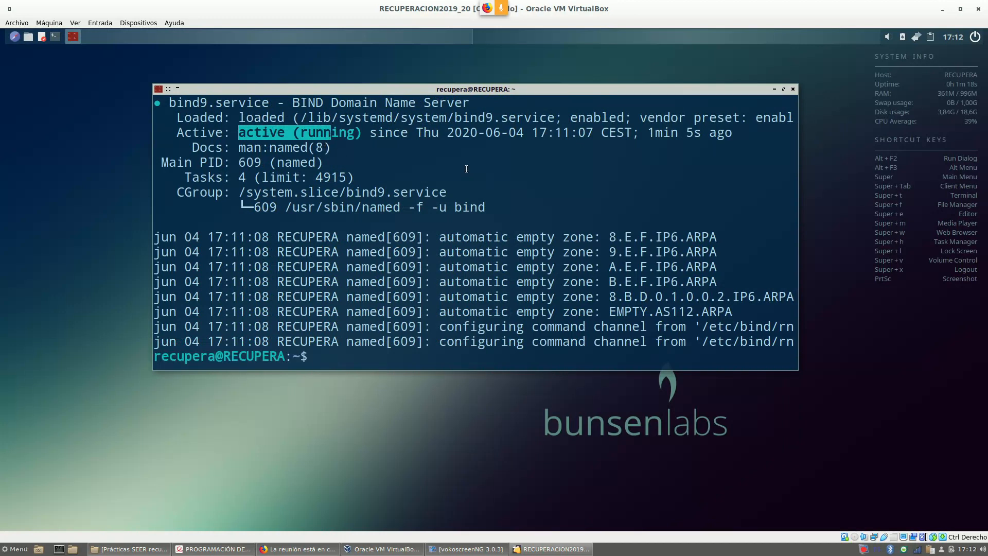
Page through named.conf.local, marking zone practica2.ada and the db.172.31.10 and 172.31.10.rev file paths.
text(more /etc/bin)
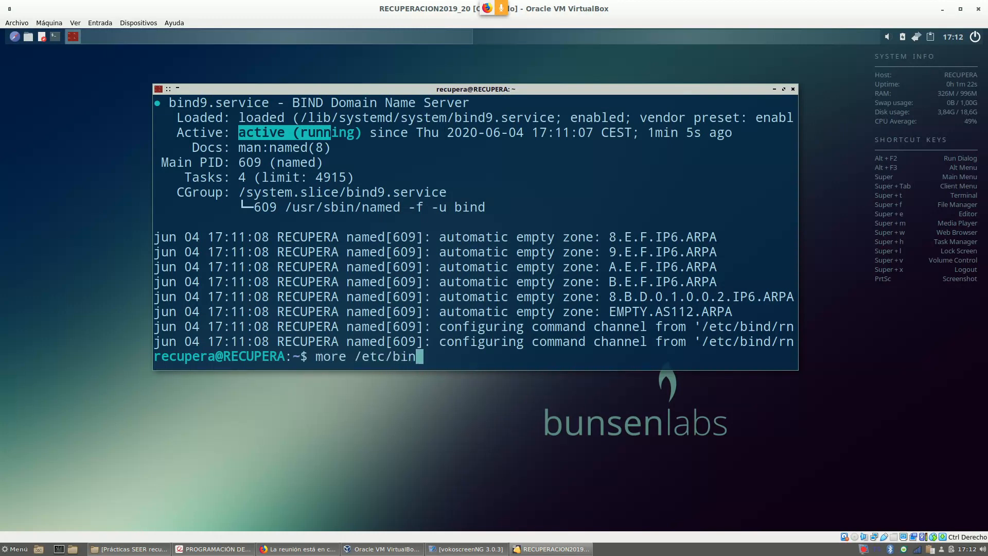
text(d/na)
key(Tab)
text(.lo)
key(Tab)
key(Return)
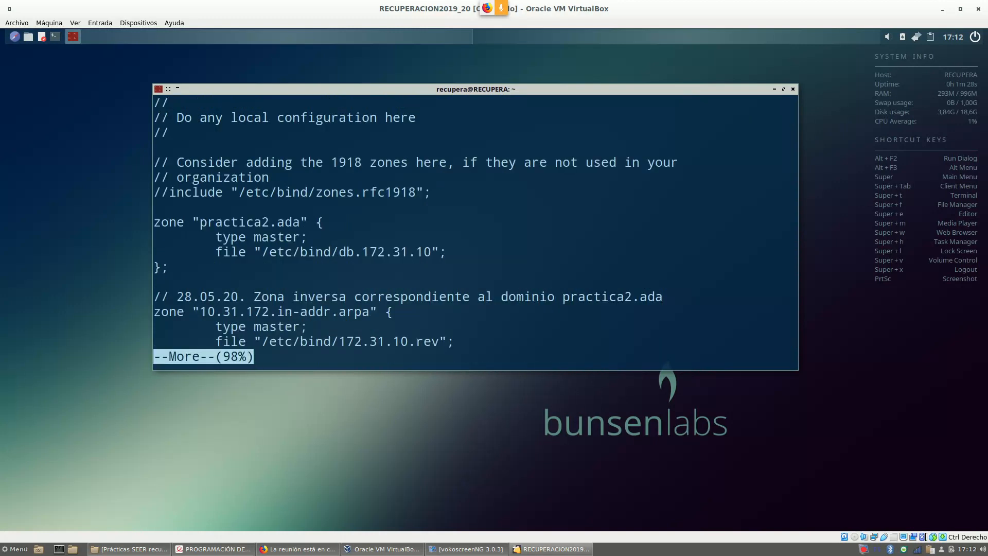
drag(199, 225, 301, 224)
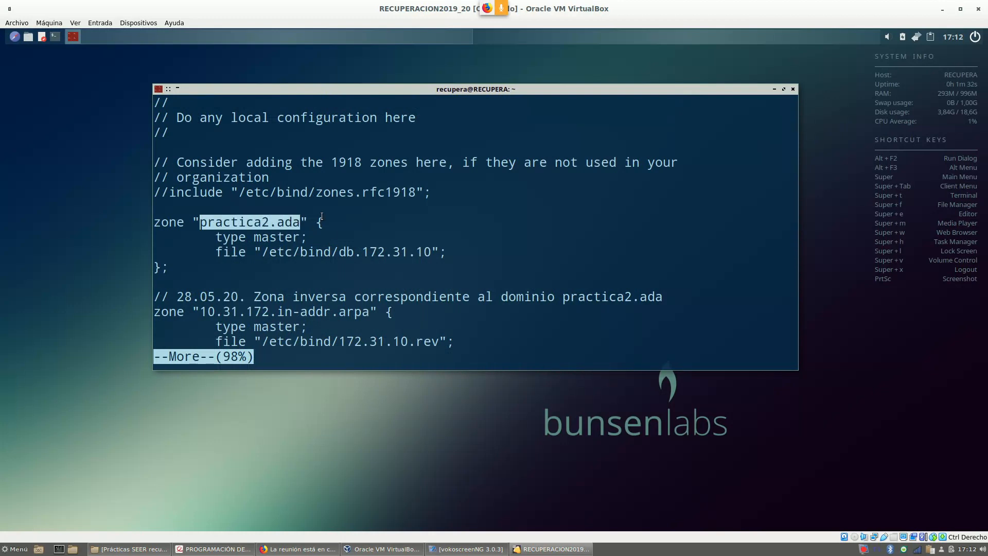
key(space)
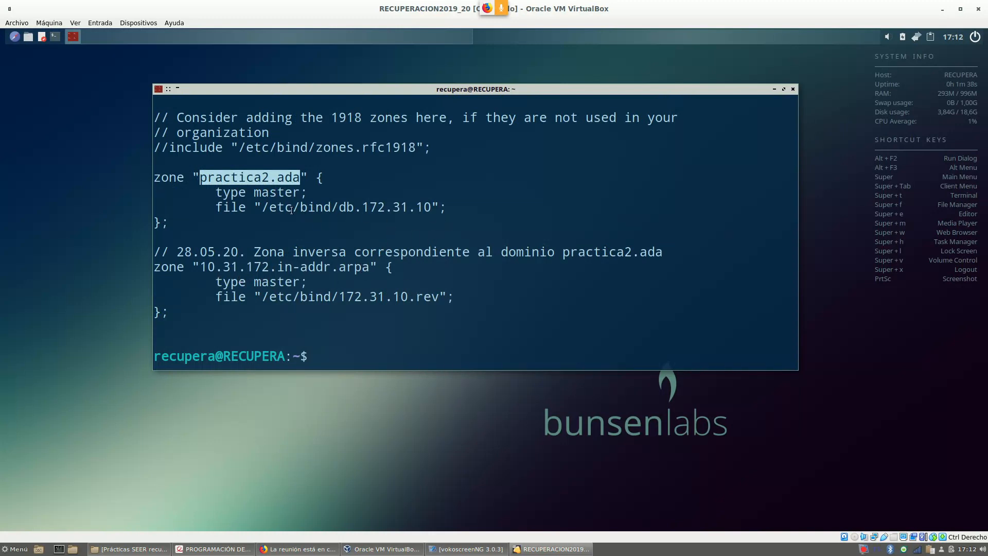
drag(270, 208, 431, 208)
drag(313, 302, 447, 297)
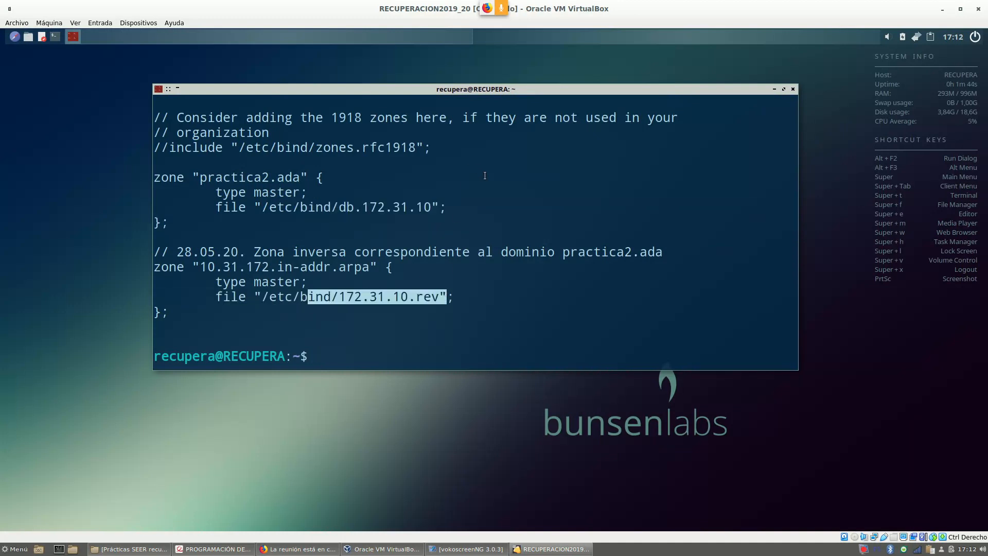
text(more /etc/bind/db.17)
Display db.172.31.10: SOA, NS, A records puesto01–10 and profesor, plus www and correo CNAMEs.
key(Tab)
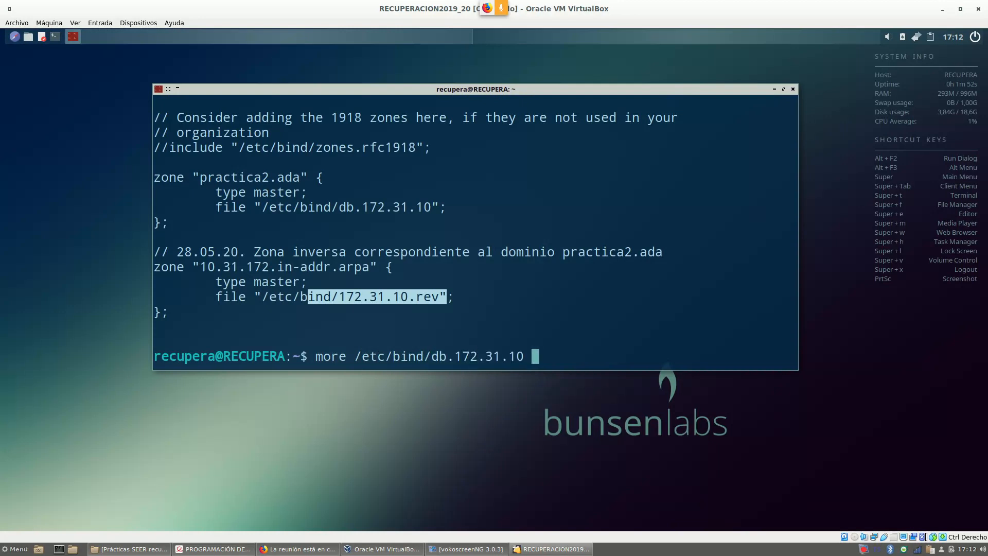
key(Return)
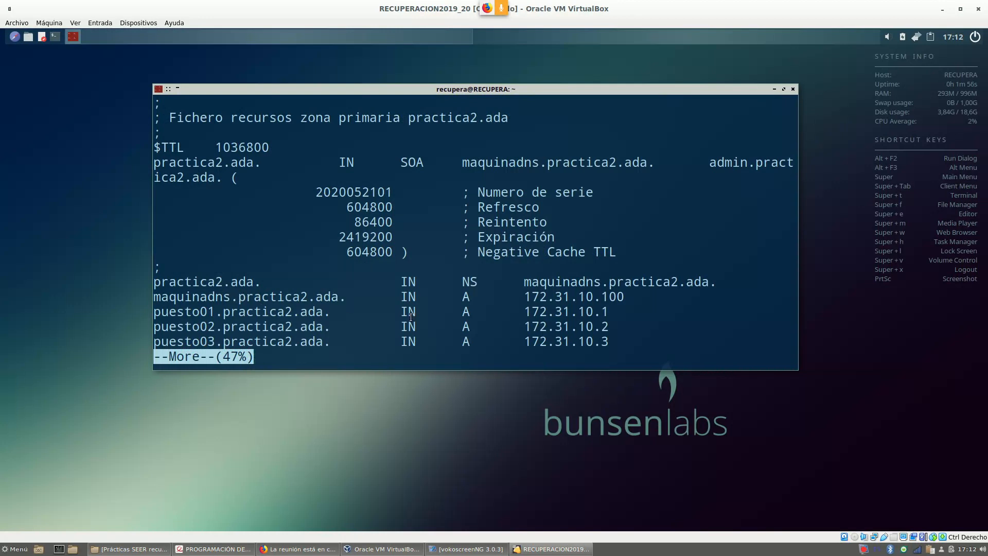
key(space)
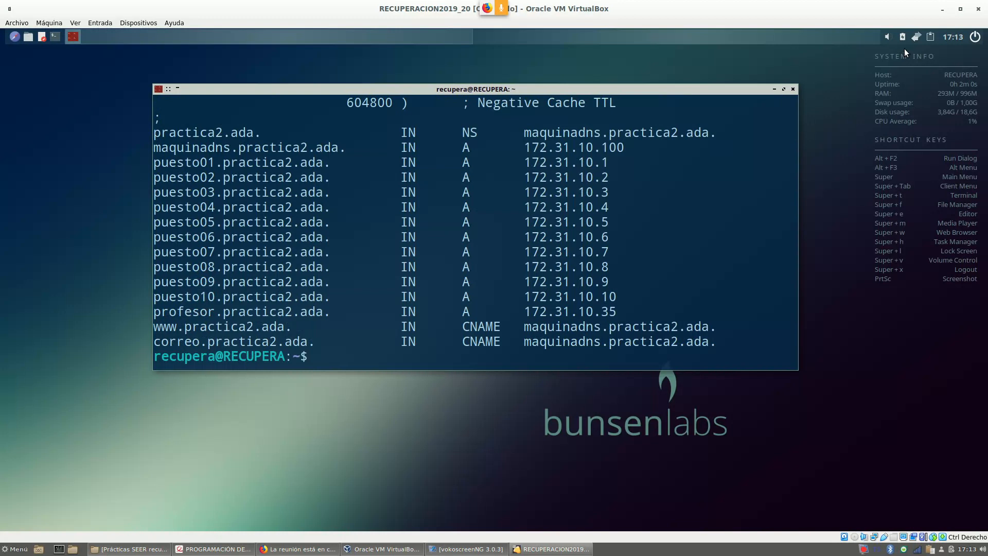
click(914, 38)
Edit the DNS connection and verify its IPv4 settings list 172.31.10.100 as DNS server.
click(885, 94)
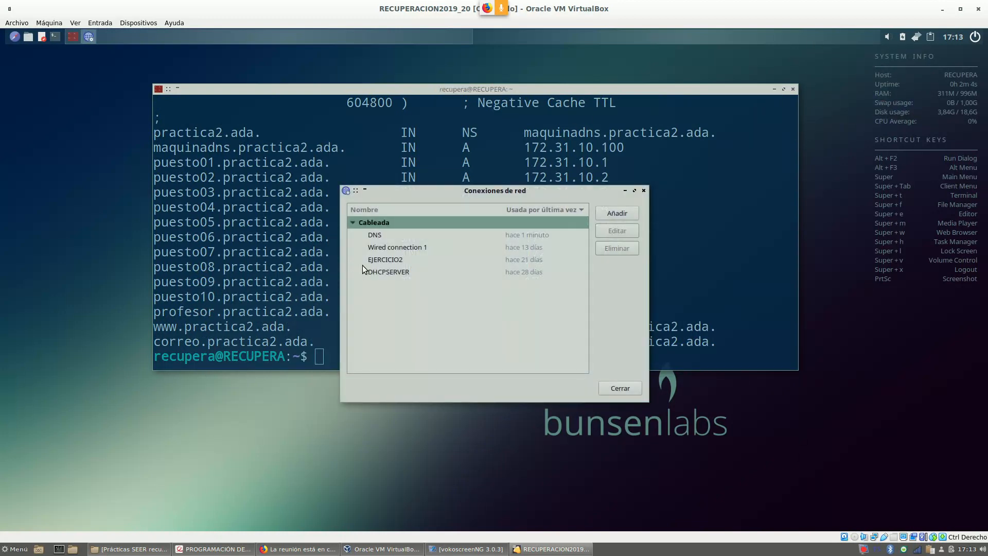
click(379, 235)
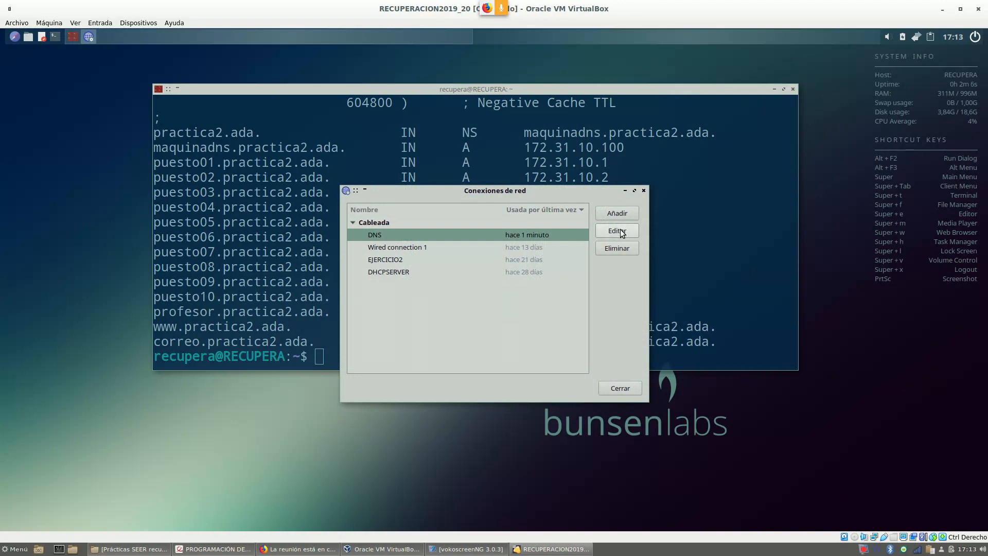
click(621, 232)
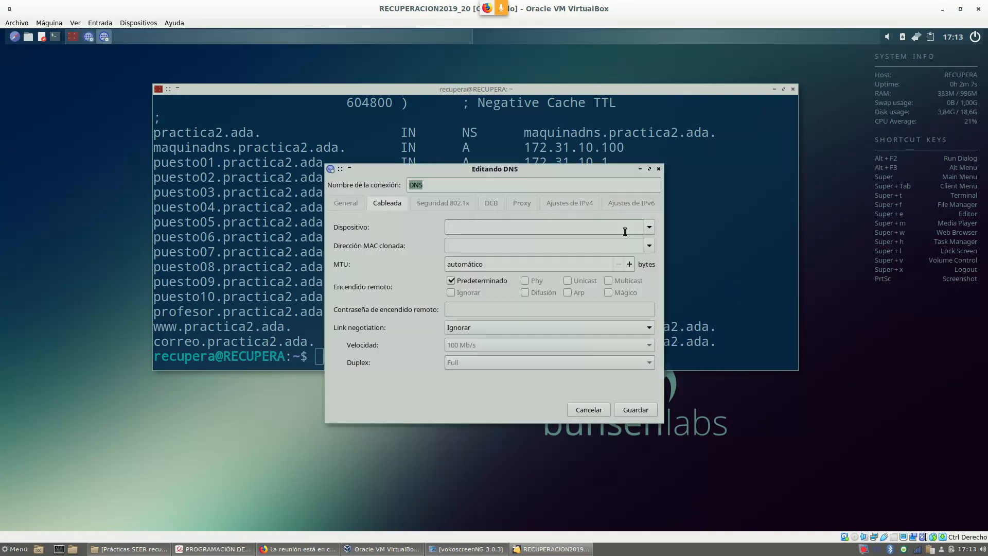
click(565, 205)
drag(464, 302, 402, 299)
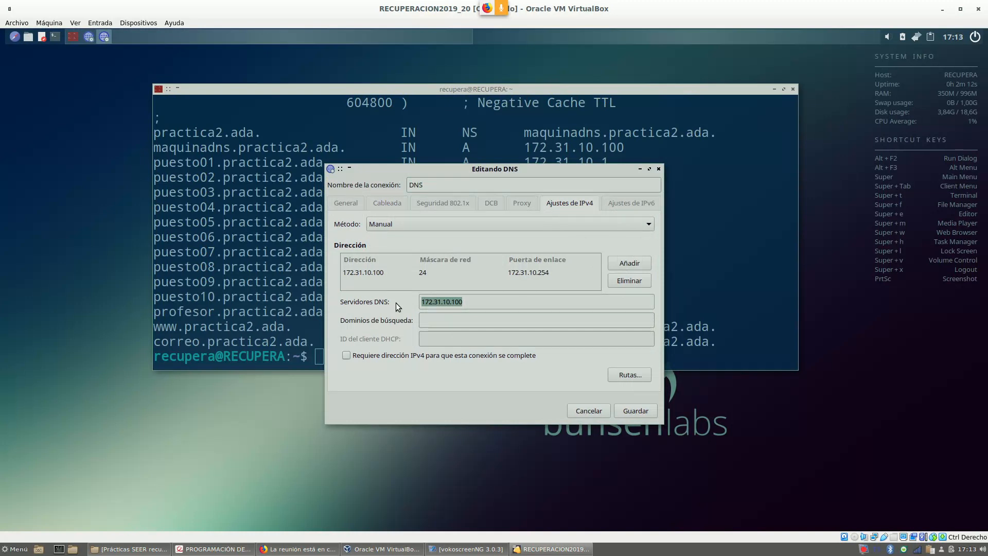
click(589, 412)
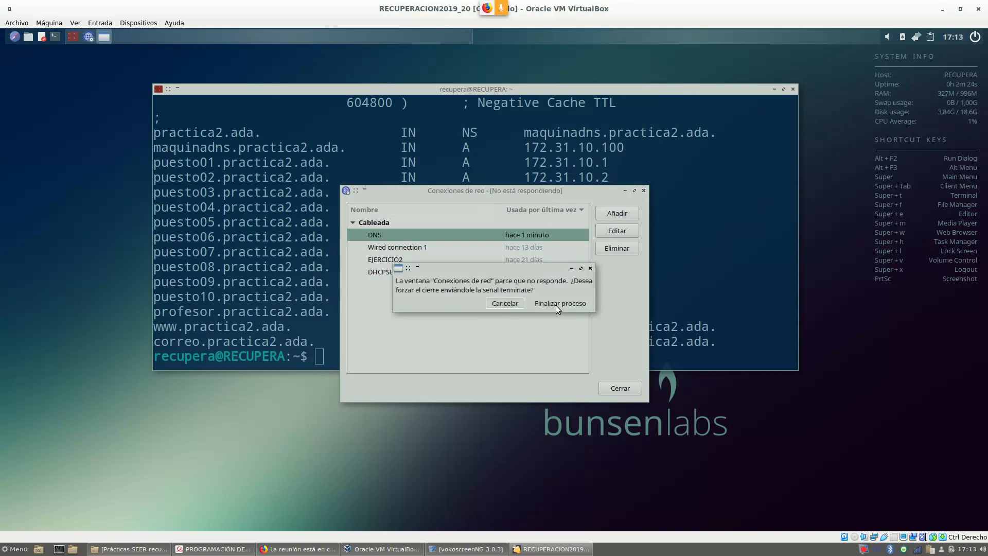
Keep the unresponsive Conexiones de red window running and move it aside of the terminal.
click(504, 304)
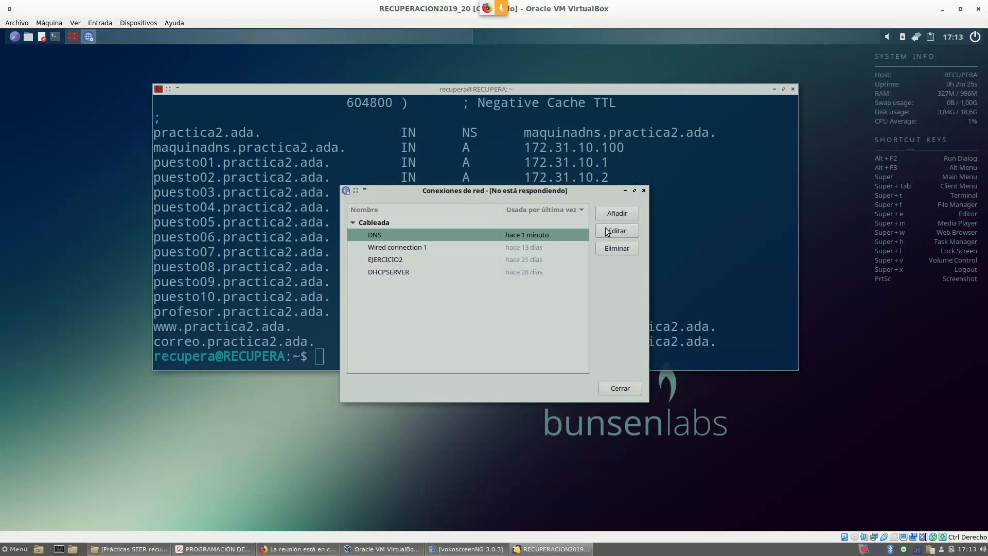
click(644, 191)
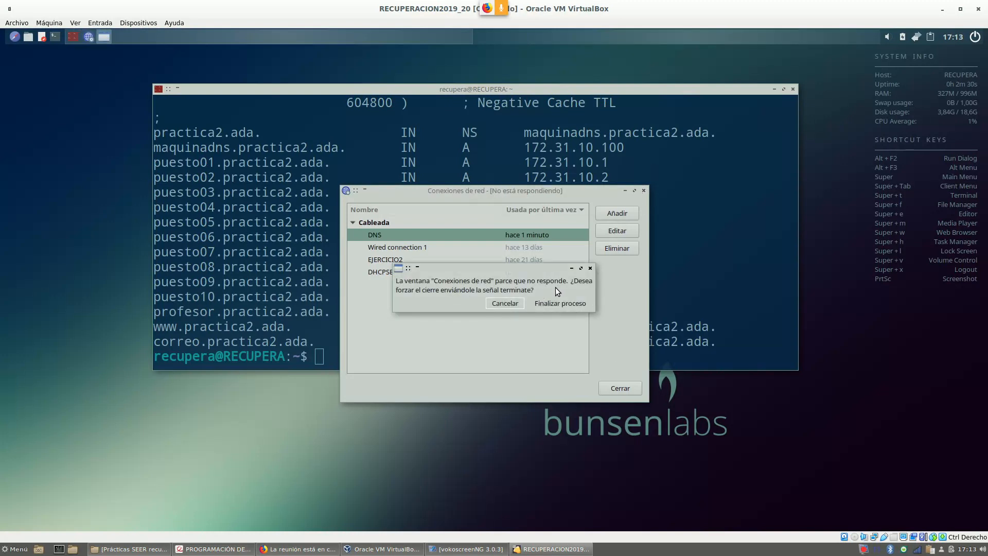
click(498, 307)
drag(466, 190, 973, 209)
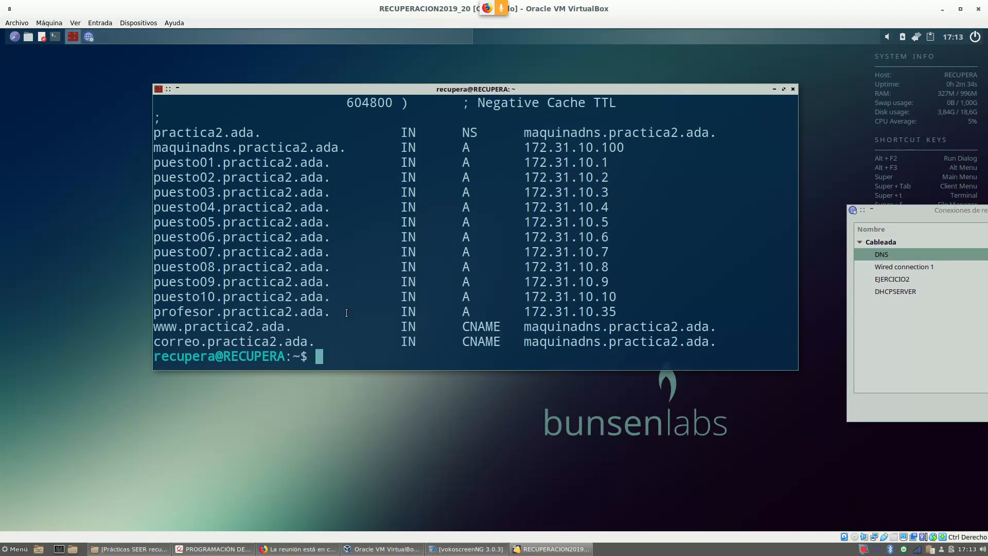
Ping puesto01.practica2.ada and confirm it resolves to 172.31.10.1.
drag(331, 92, 277, 63)
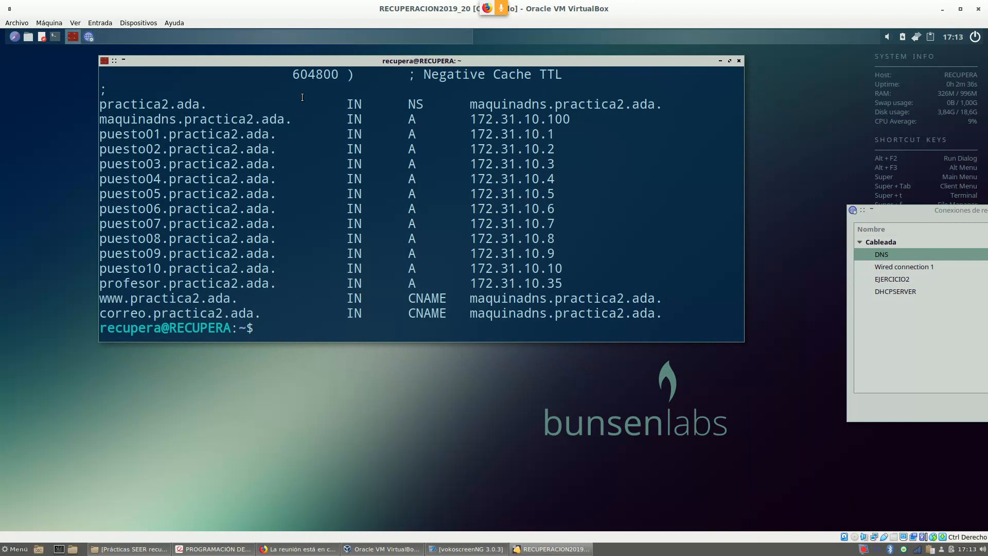
text(ping puest)
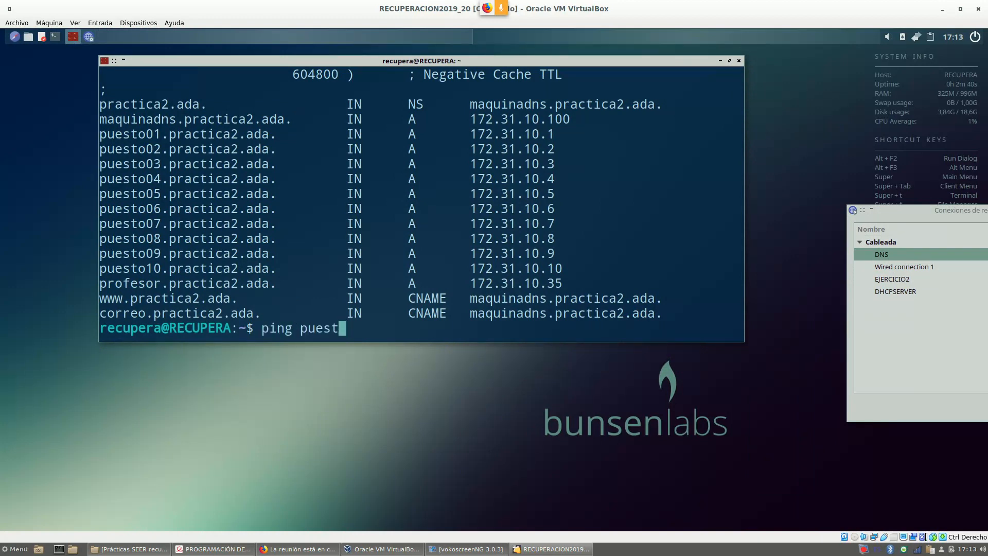
text(o01.practica2.ad)
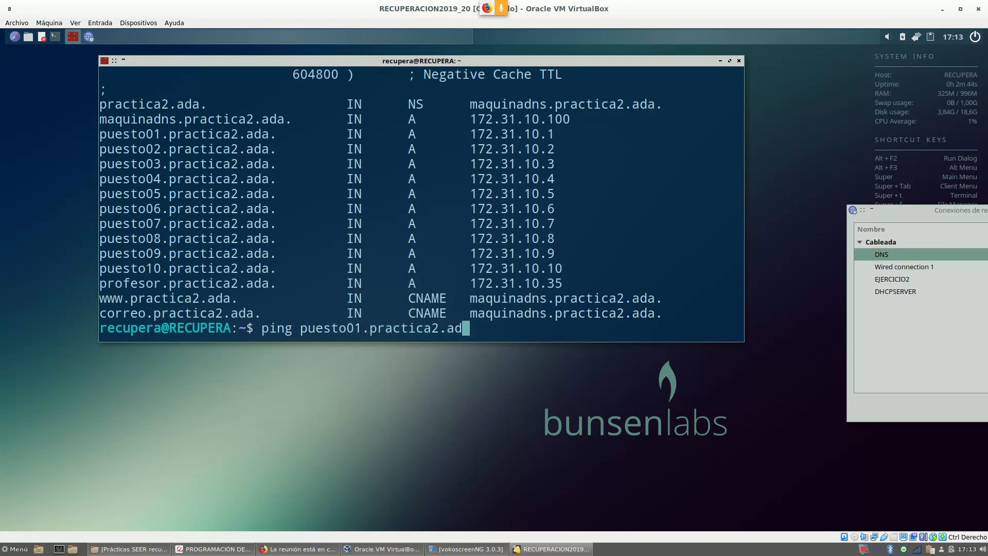
text(a)
key(Return)
key(ctrl+c)
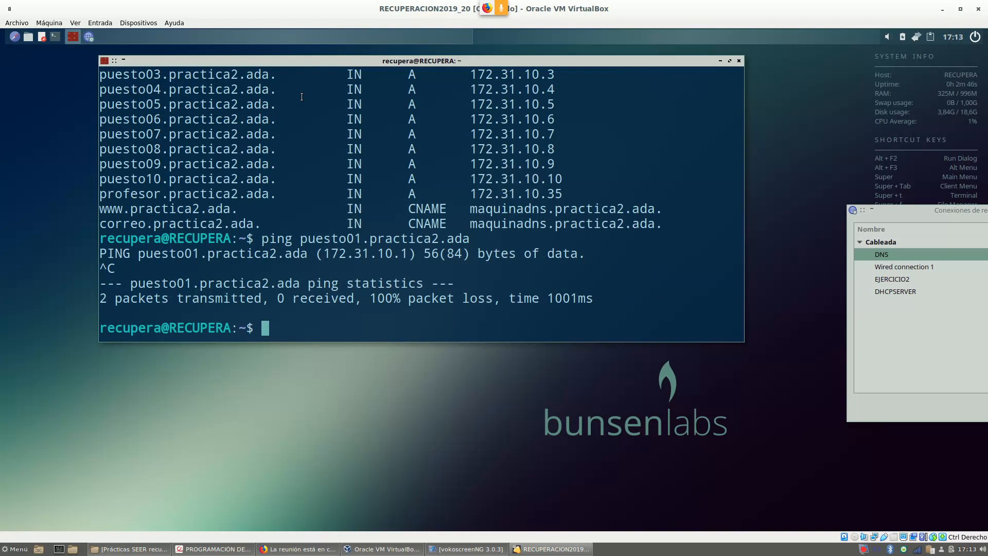
drag(323, 253, 409, 256)
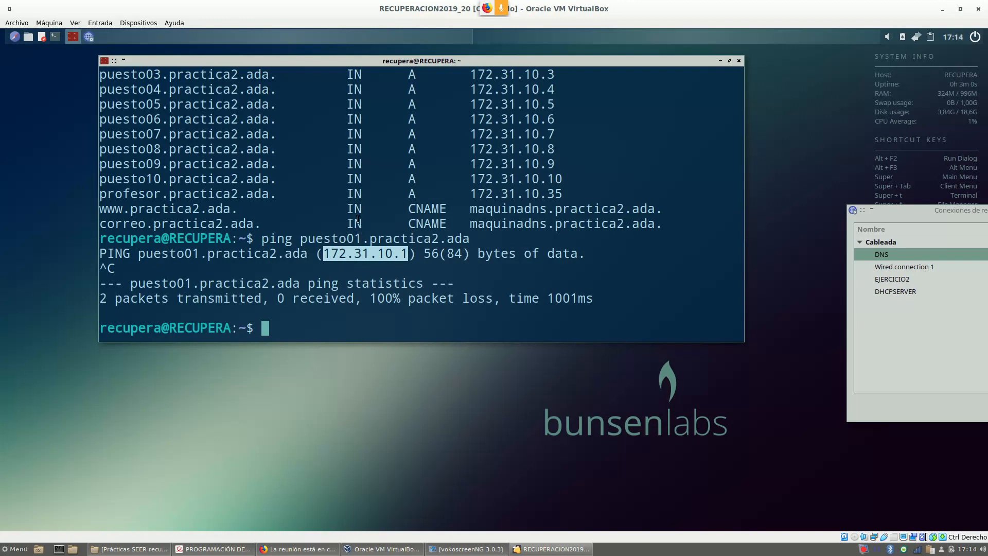
Run dig -x 172.31.10.35 and confirm it returns profesor.practica2.ada from server 172.31.10.100.
text(dig -x)
text(172.31.10.35)
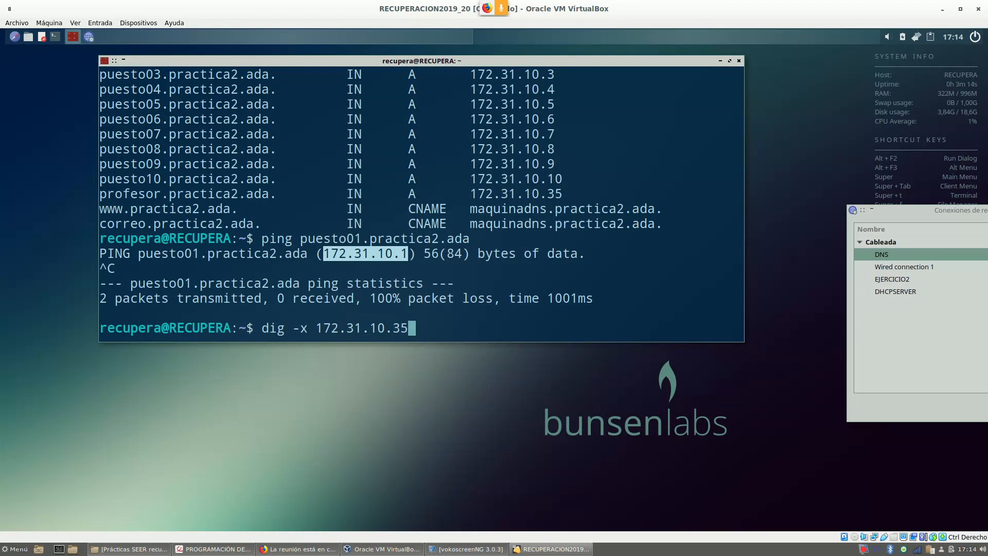
key(Return)
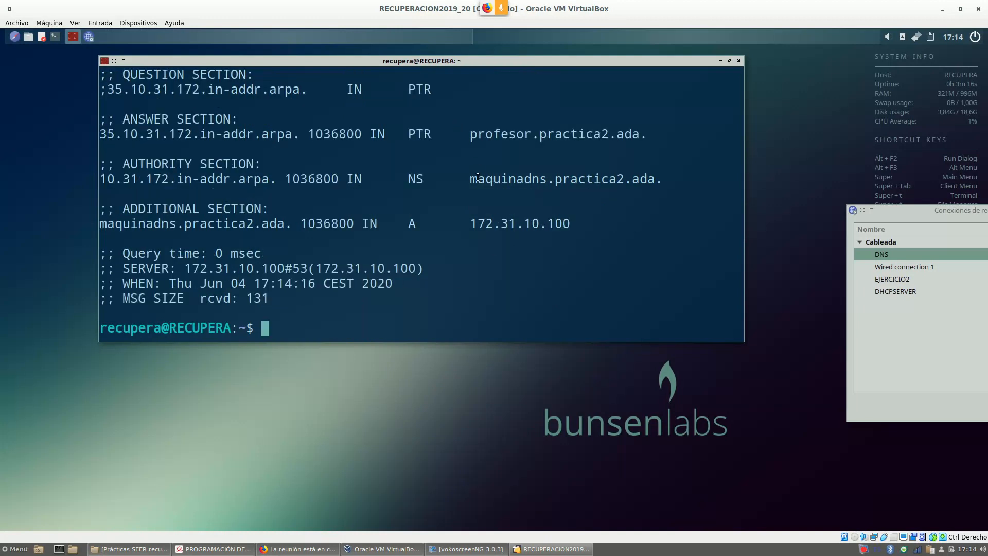
drag(468, 137, 648, 137)
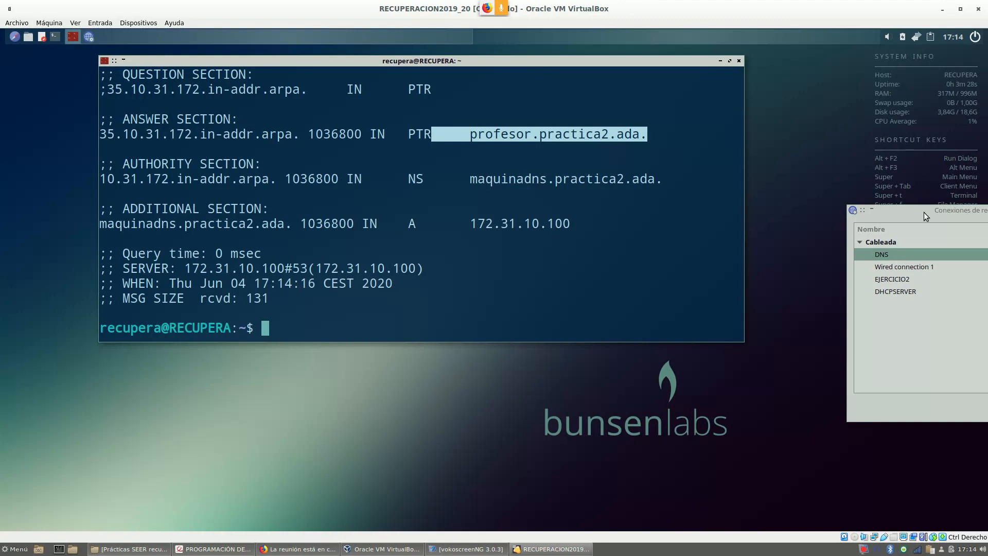
drag(925, 212, 663, 185)
Force-quit the stuck Conexiones de red window, minimize it, and return to workspace 1.
click(892, 184)
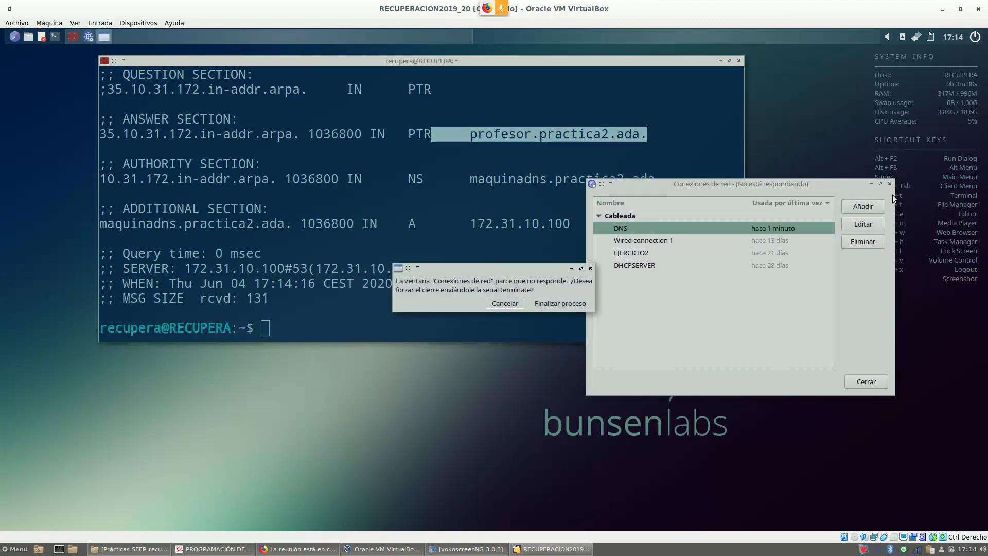
click(573, 303)
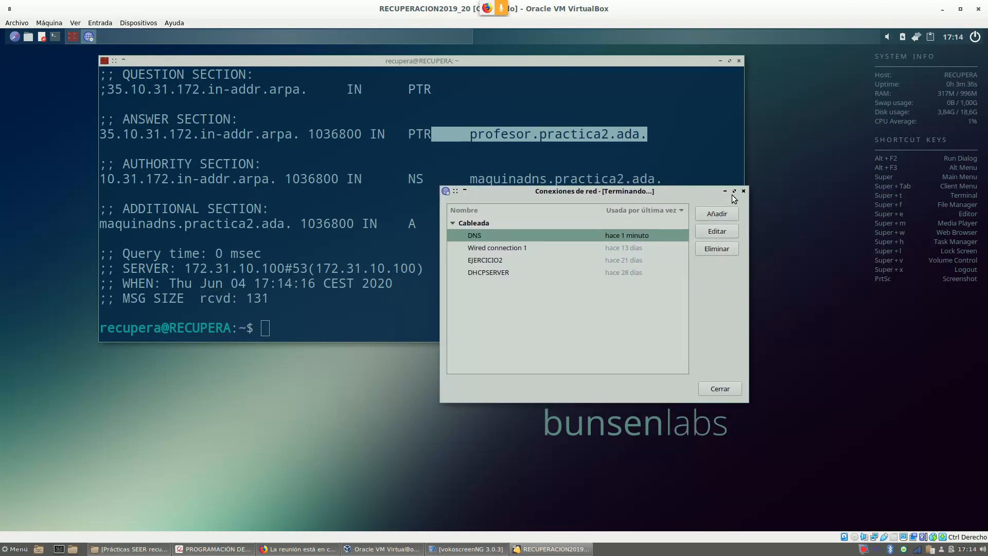
click(745, 192)
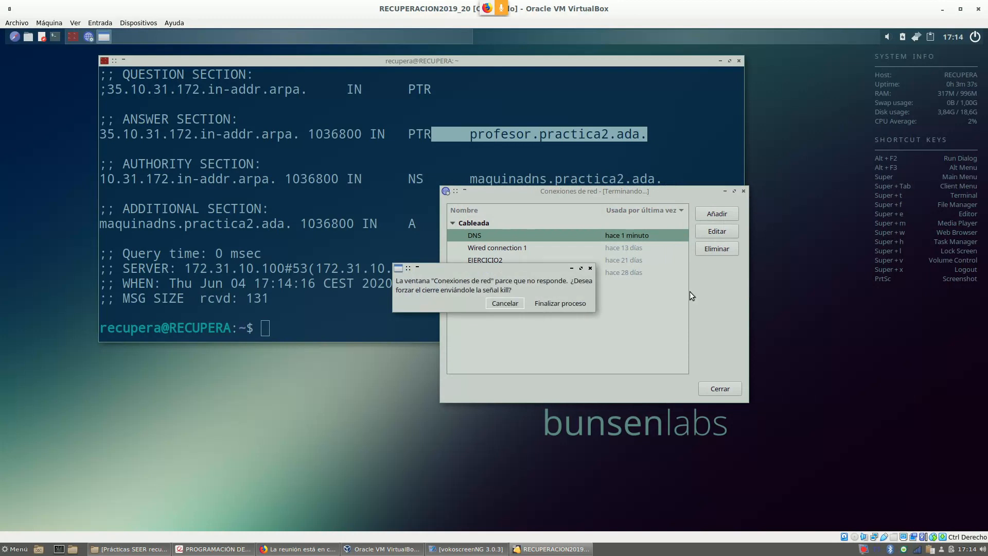
click(560, 303)
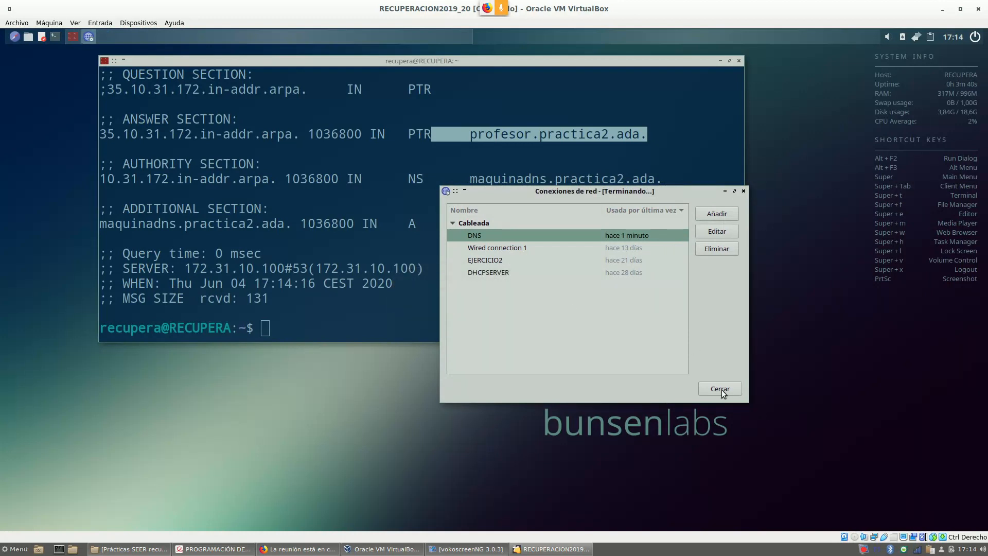
drag(493, 196, 985, 225)
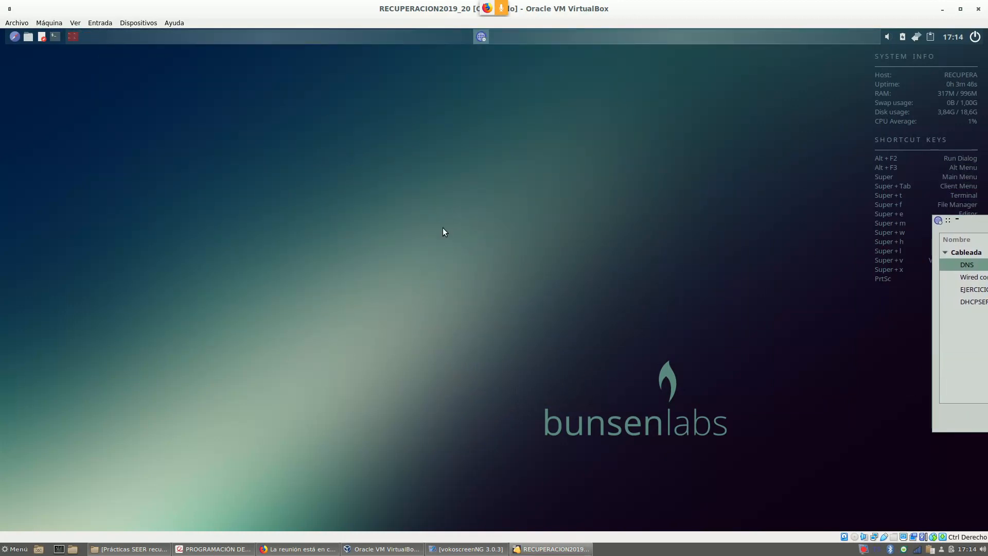
drag(972, 223, 771, 188)
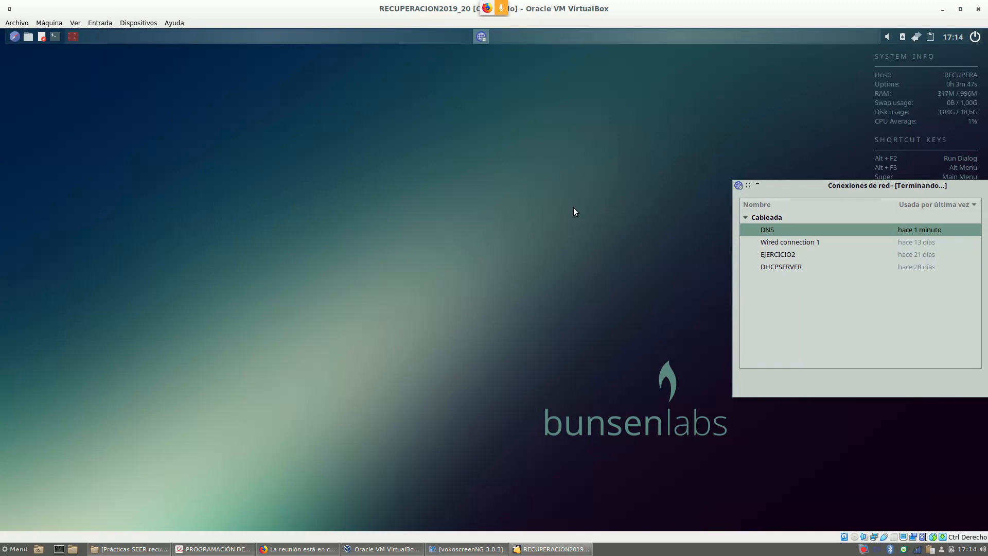
click(483, 37)
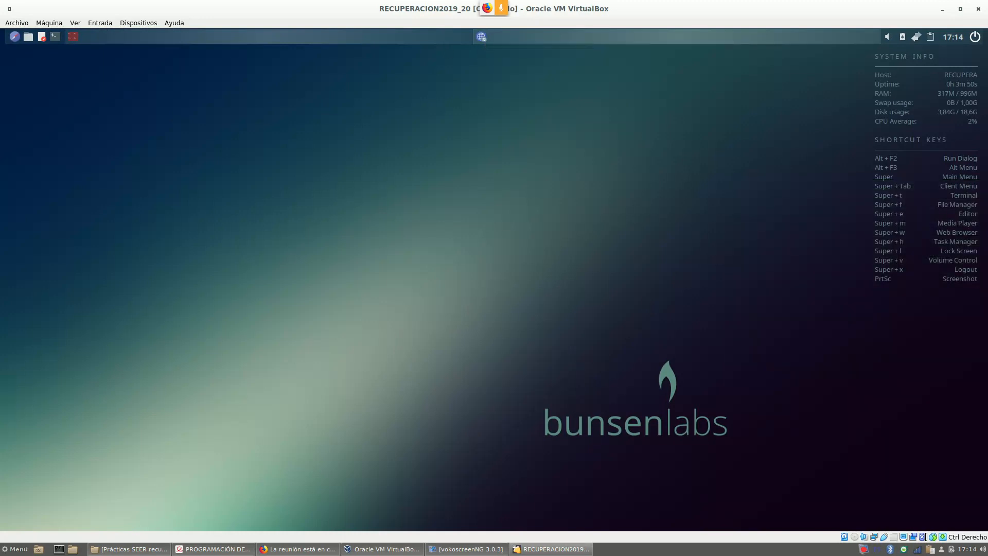
click(407, 38)
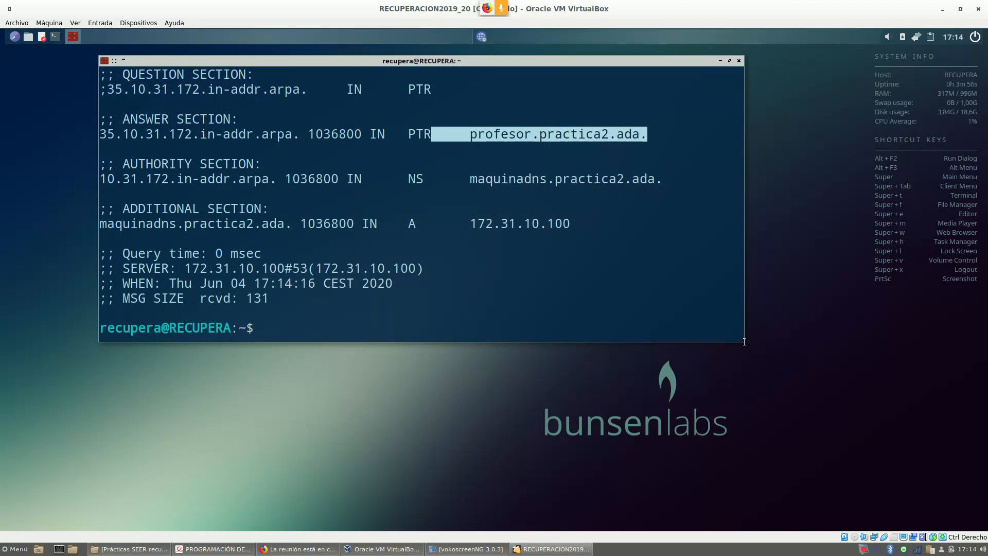
Bring the assignment PDF with Exercise 2 on WEBMIN DNS configuration to the front.
click(228, 550)
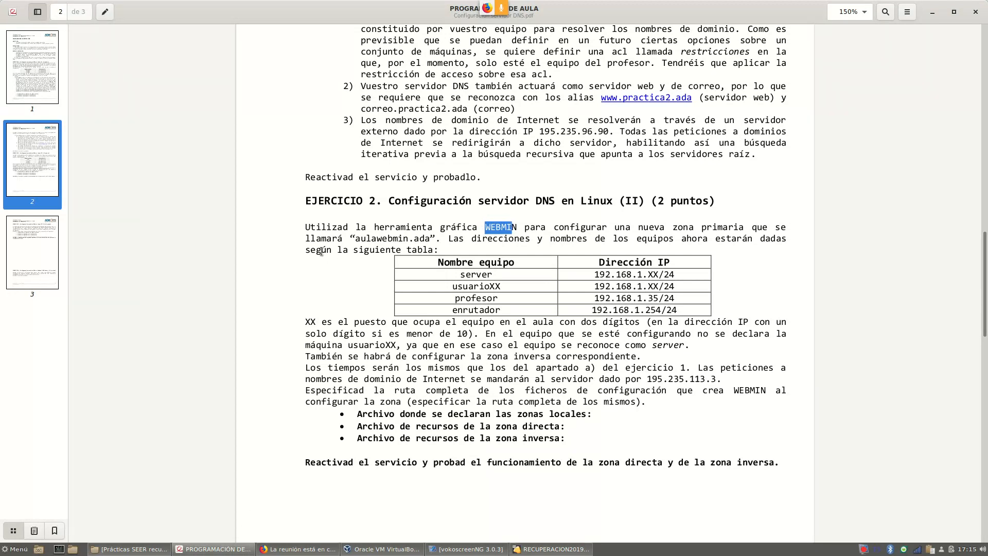
Highlight the zone name aulawebmin.ada and the server and usuarioXX addresses in Exercise 2.
drag(355, 238, 432, 240)
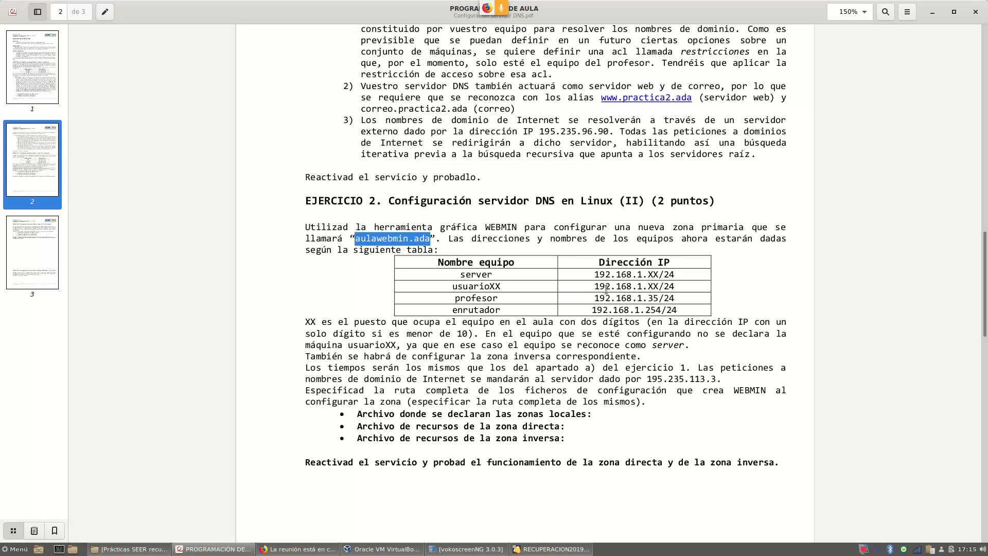
click(595, 278)
drag(595, 278, 652, 296)
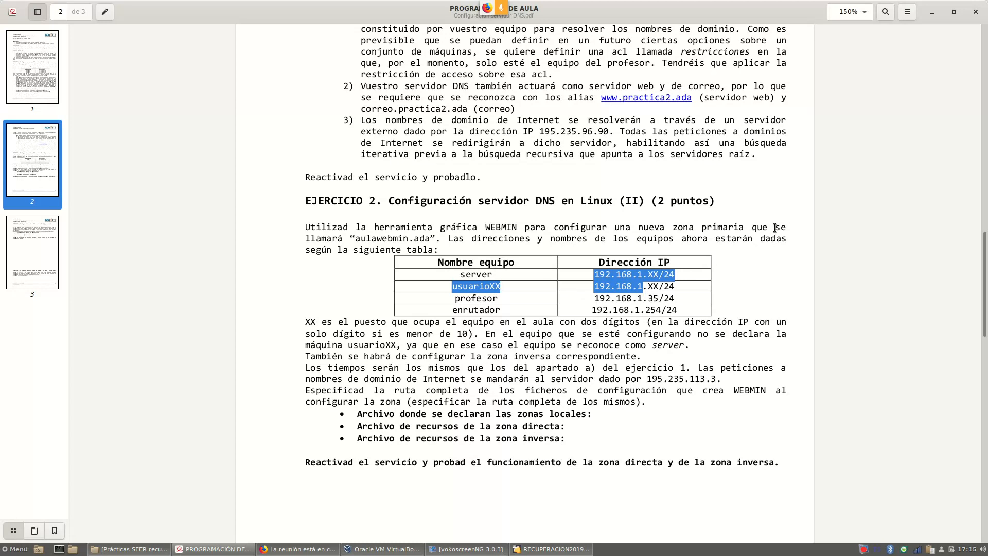
click(524, 294)
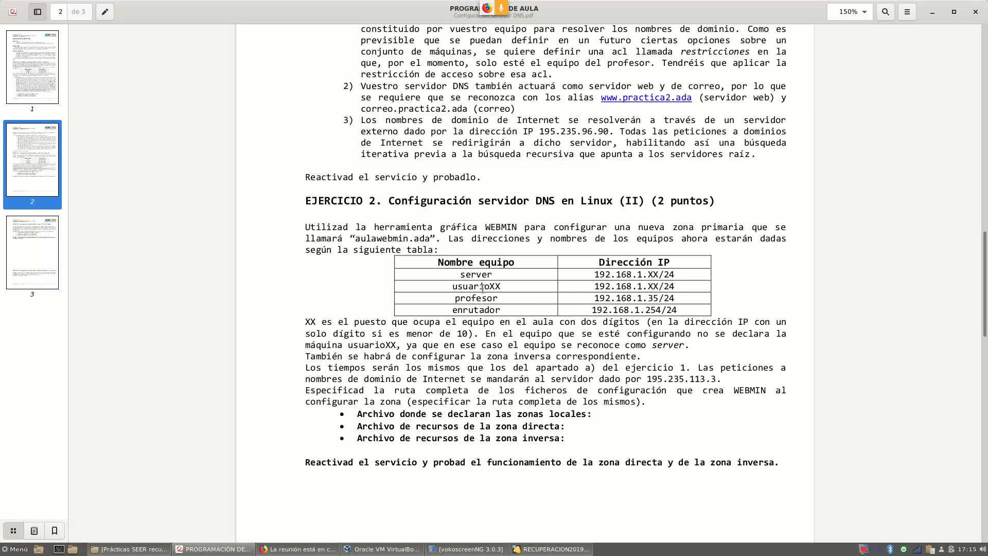
Highlight the machine names, the reverse zone sentence and forwarder 195.235.113.3, then return to the VM.
drag(456, 287, 503, 289)
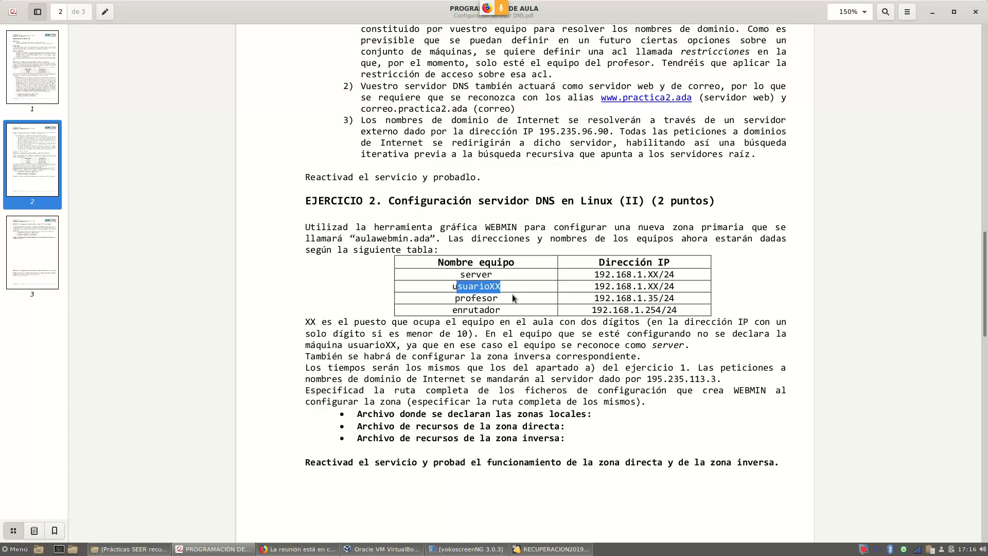
drag(459, 273, 494, 274)
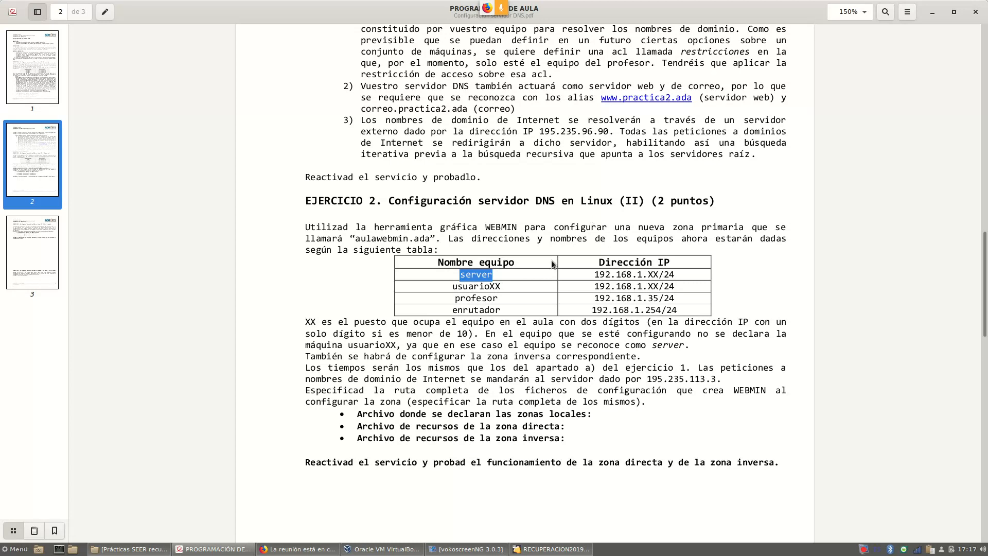
drag(310, 356, 641, 357)
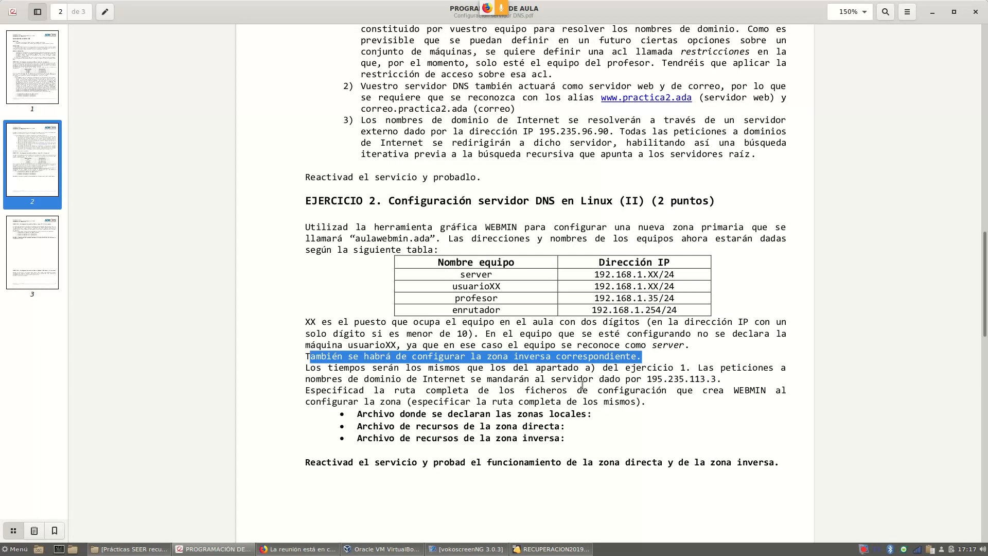
drag(652, 379, 718, 380)
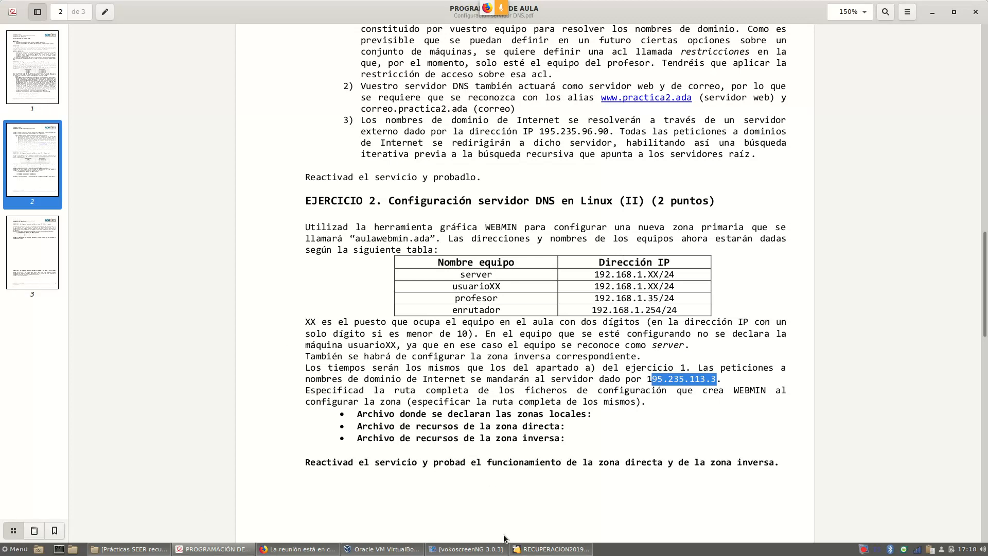
click(536, 552)
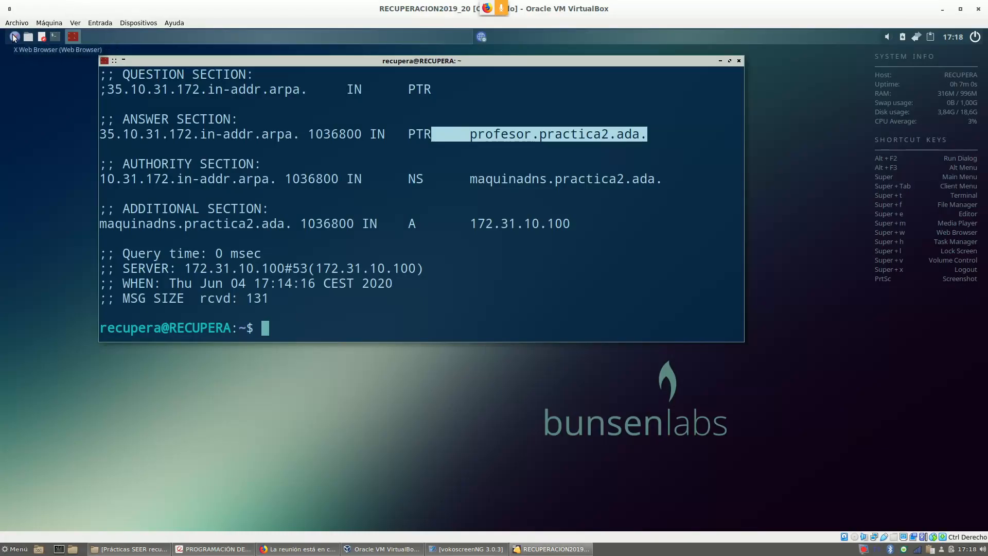
key(super+w)
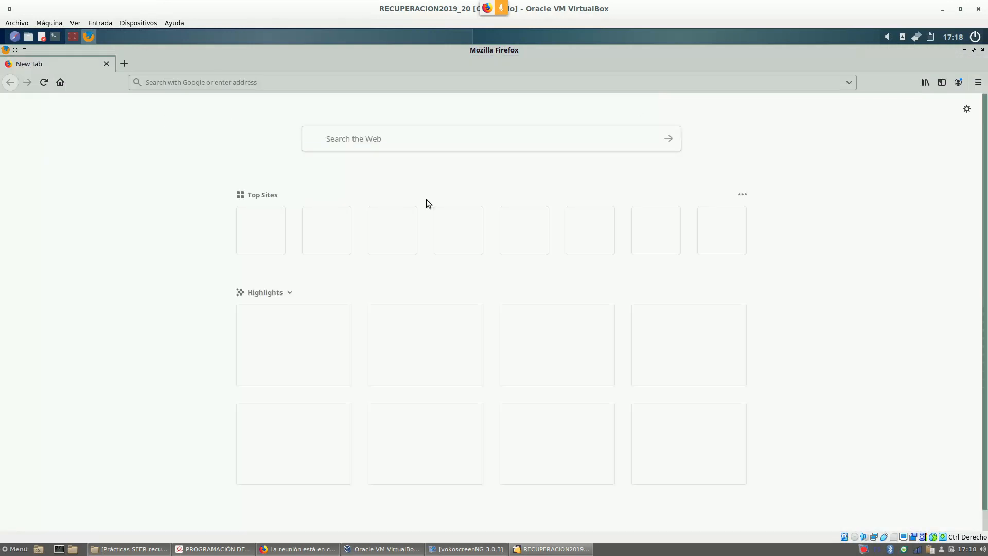
text(https://localhost:10000/)
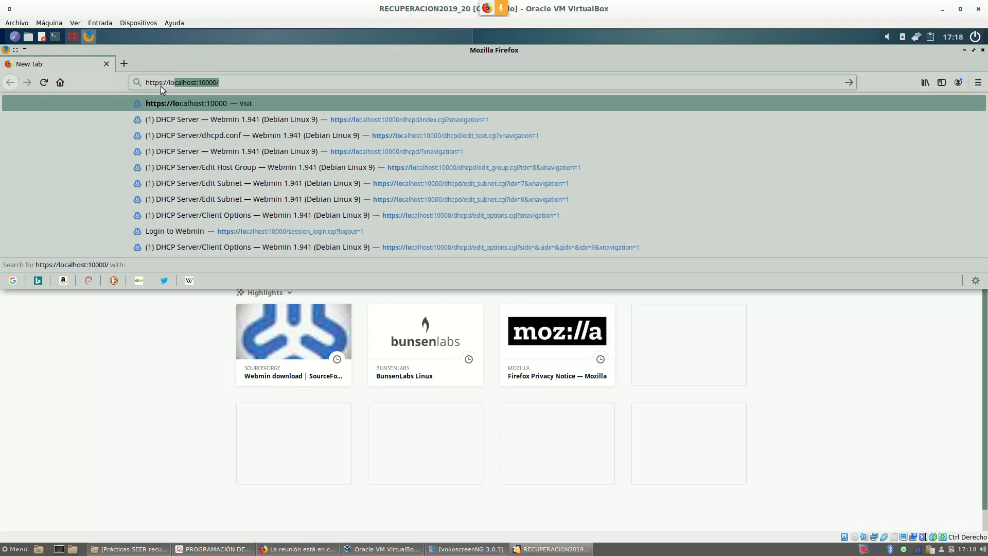
key(Return)
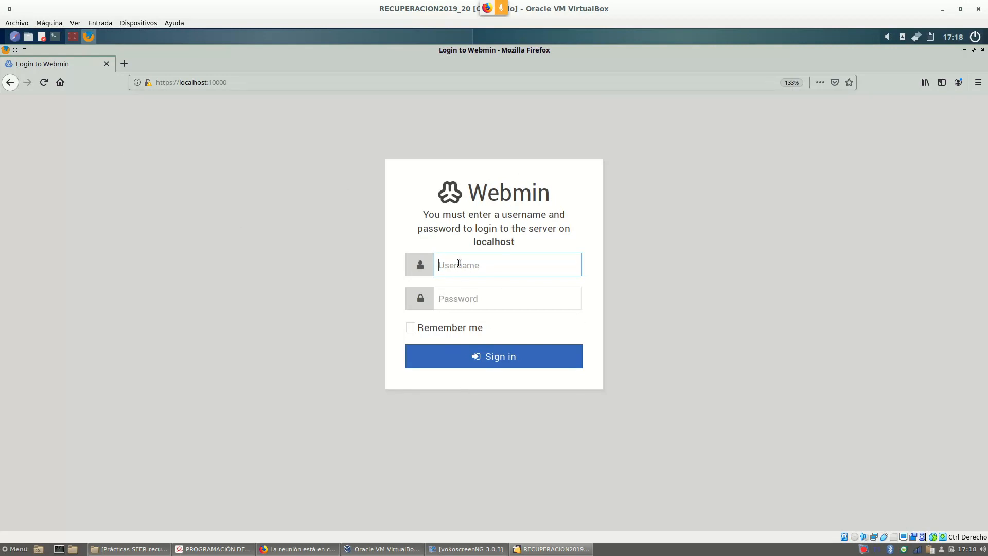
Log in to Webmin with the account username and password.
text(recupera)
key(Tab)
text(••••••)
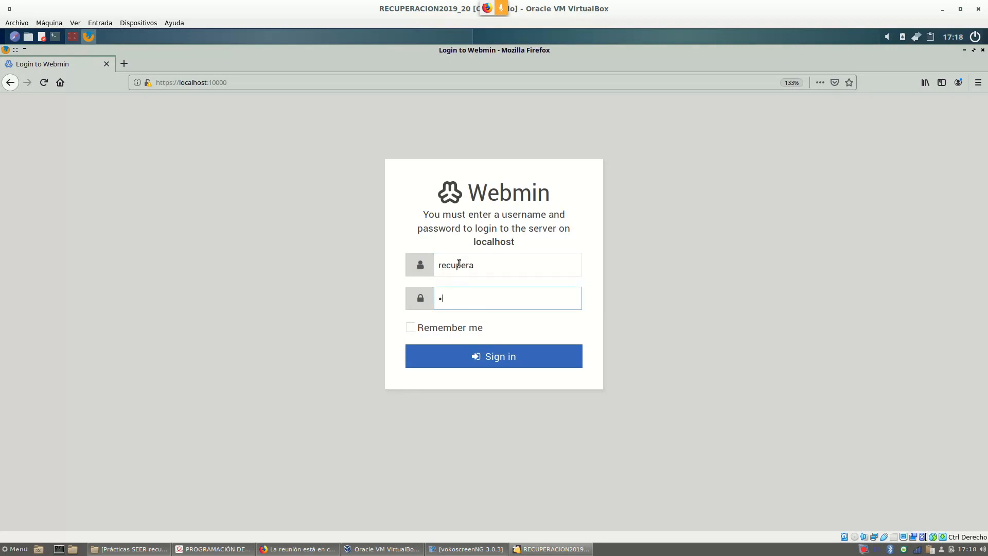
text(•••)
key(Return)
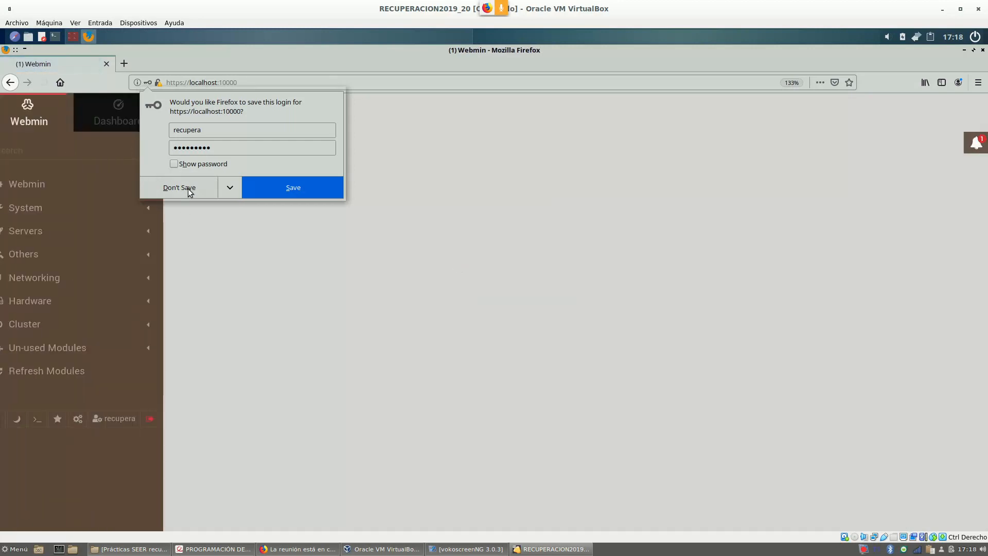
Decline saving the login, expand the Servers category, and bring the guest terminal forward.
click(190, 188)
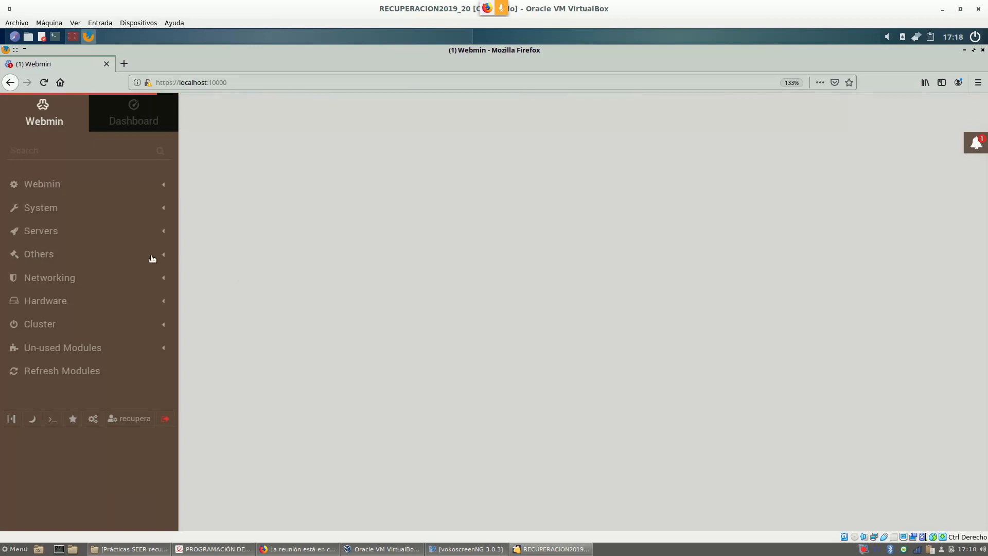
click(49, 234)
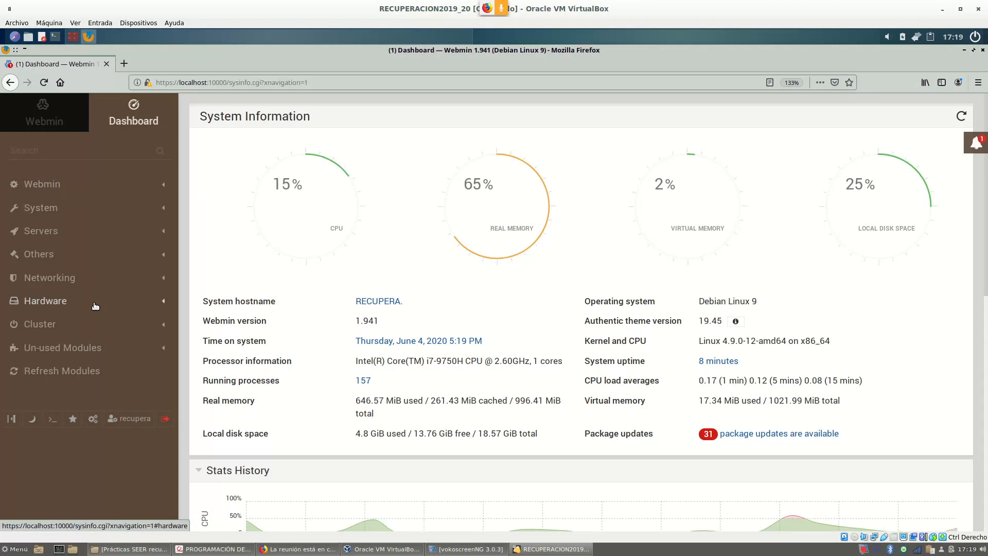
click(75, 41)
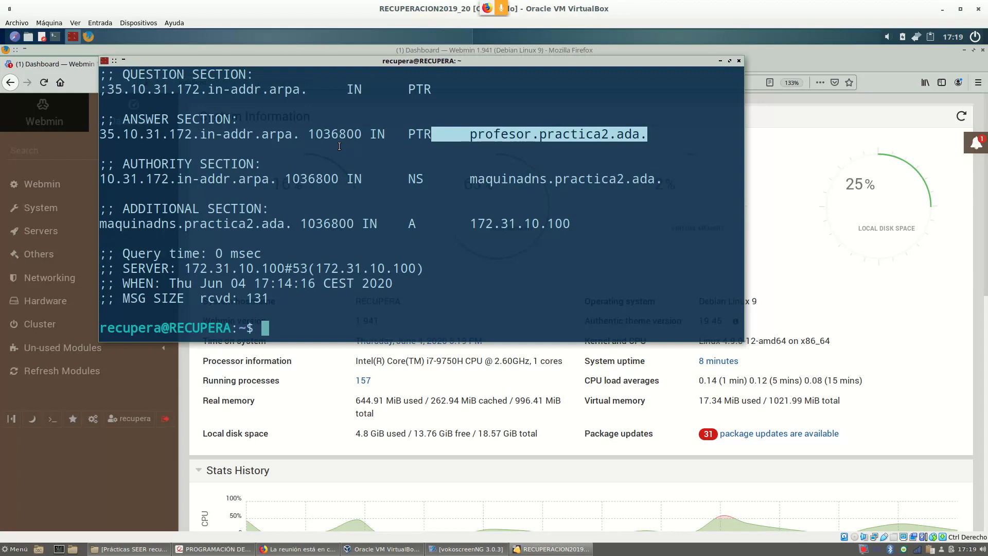
text(pi)
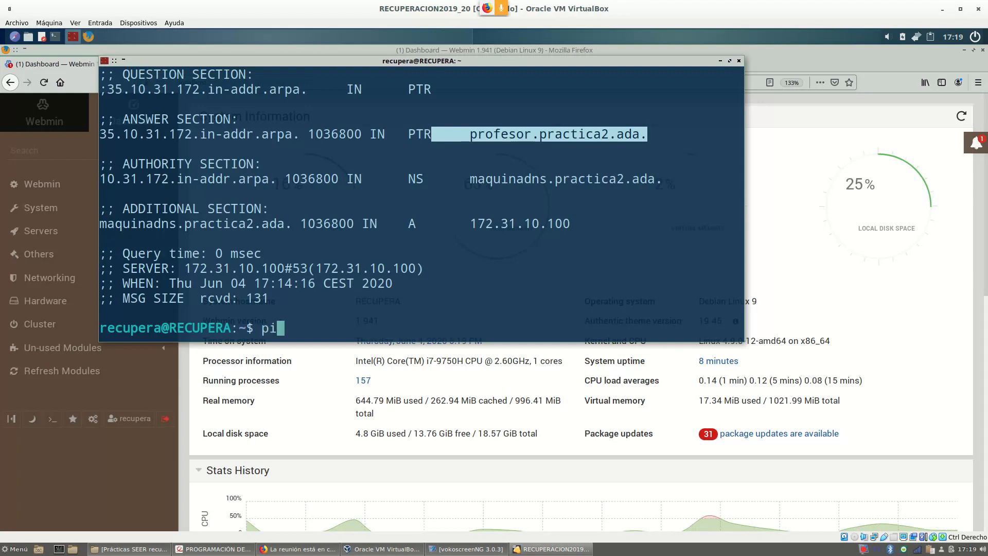
text(ng www.google.es)
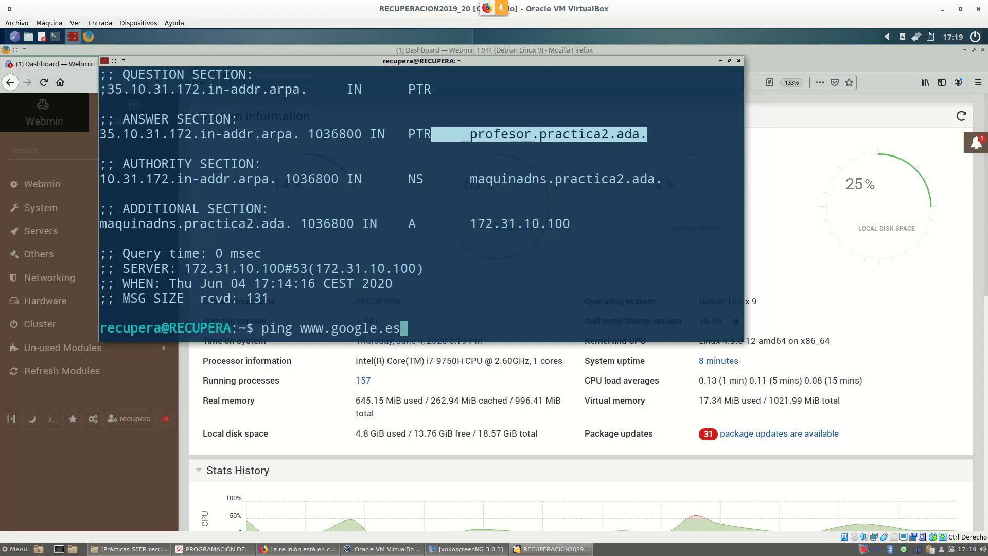
key(Return)
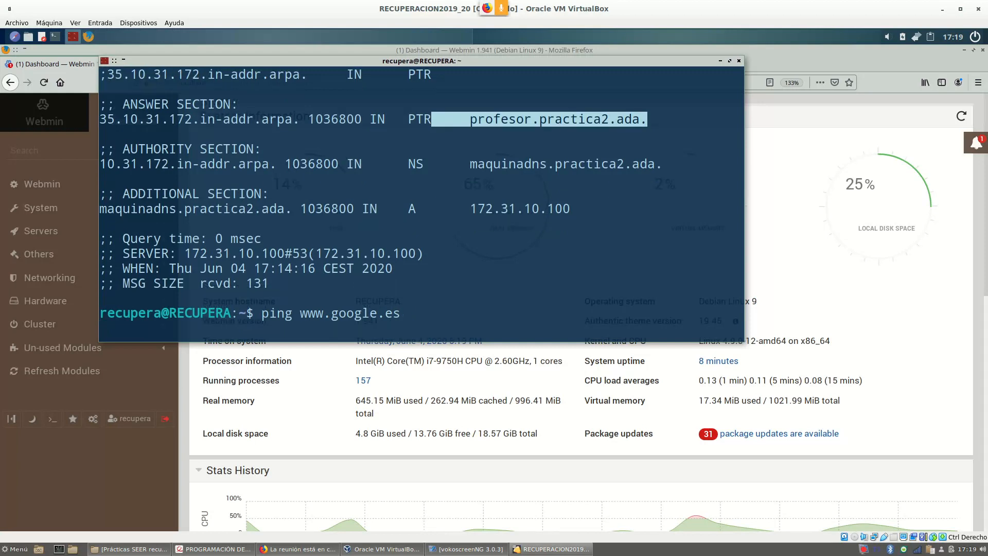
click(339, 147)
key(ctrl+c)
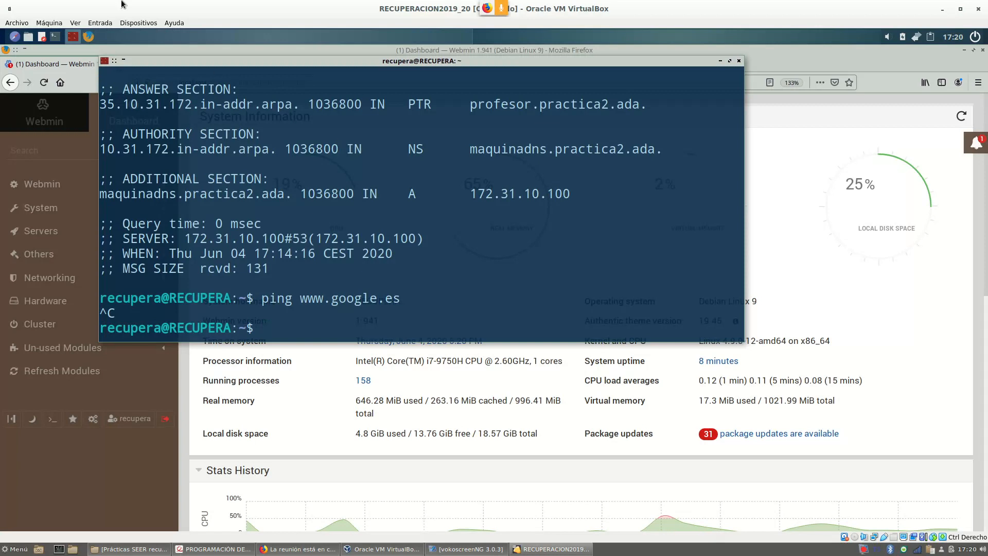
drag(310, 62, 369, 72)
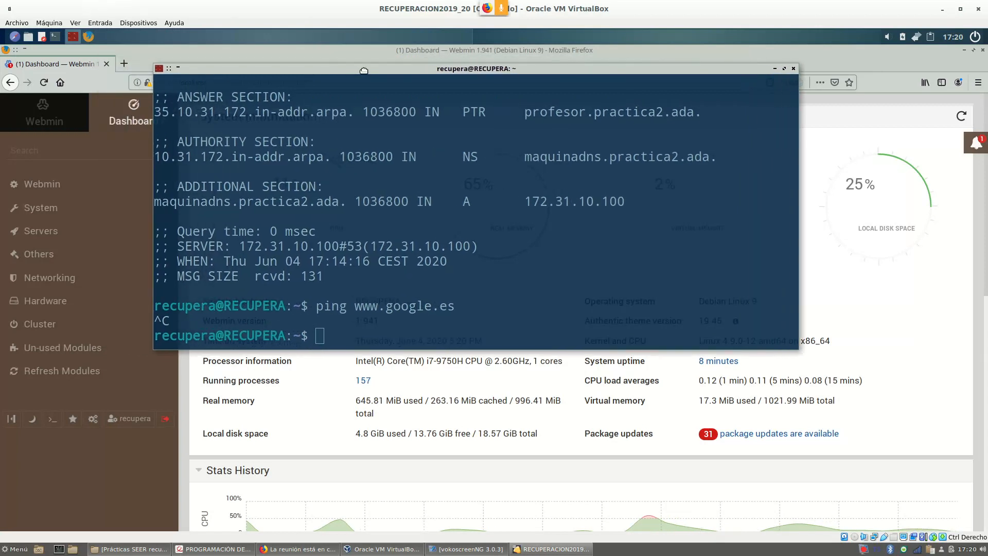
click(58, 24)
Attach the VM's Adaptador 1 to NAT in the Red settings and save with Aceptar.
click(58, 34)
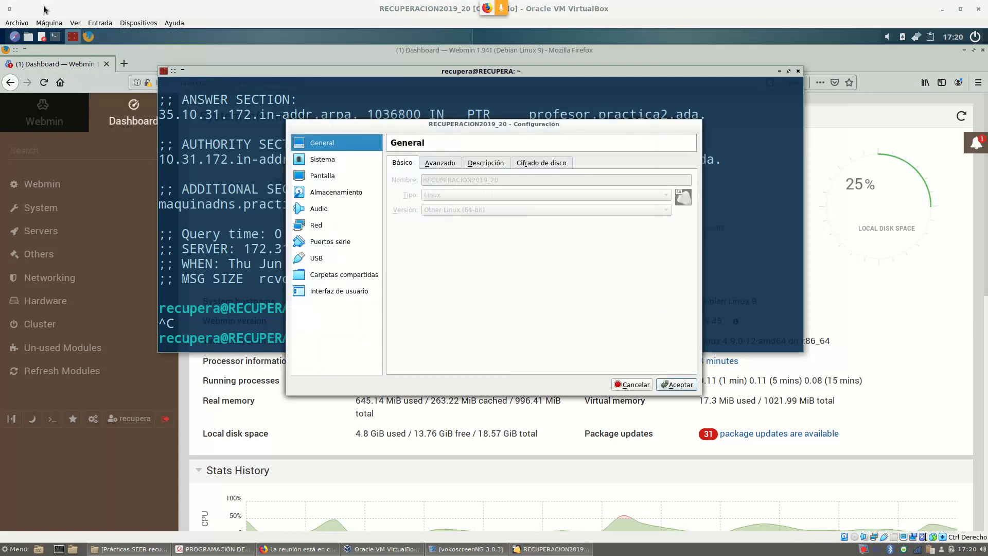
click(324, 225)
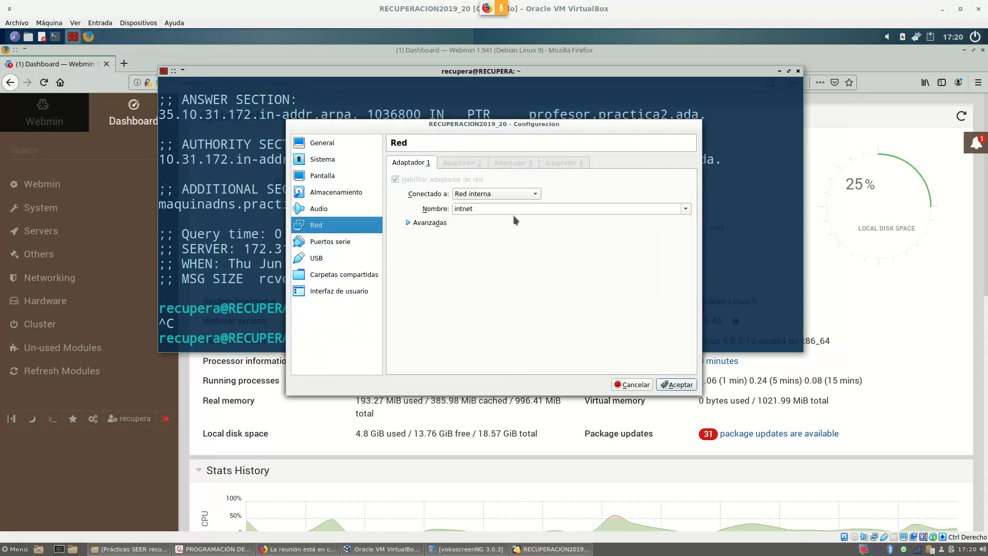
click(537, 194)
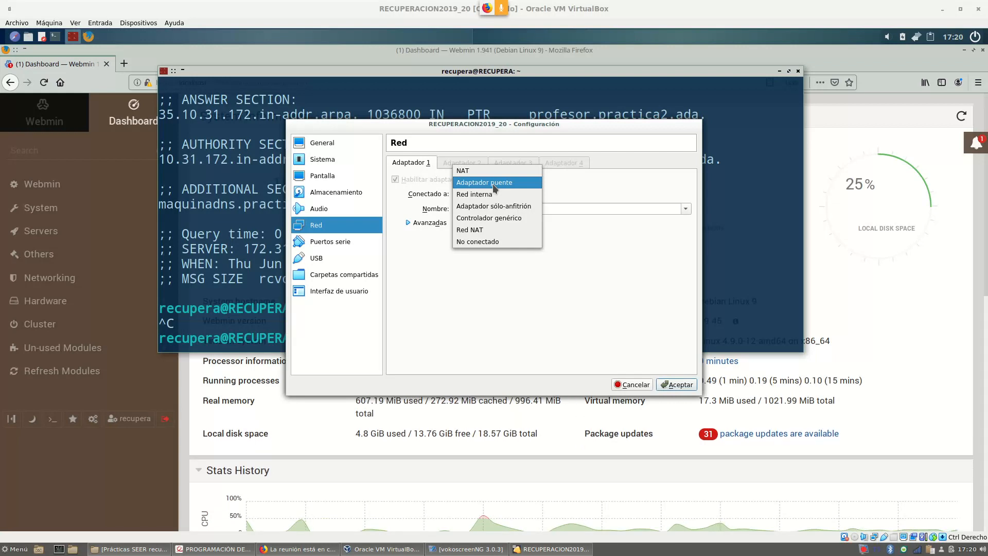
click(486, 170)
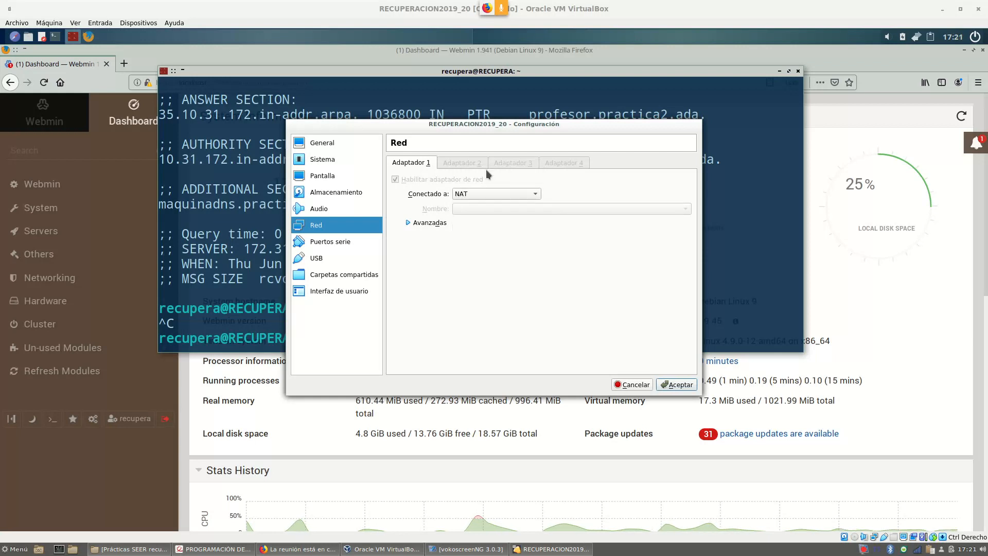
click(679, 385)
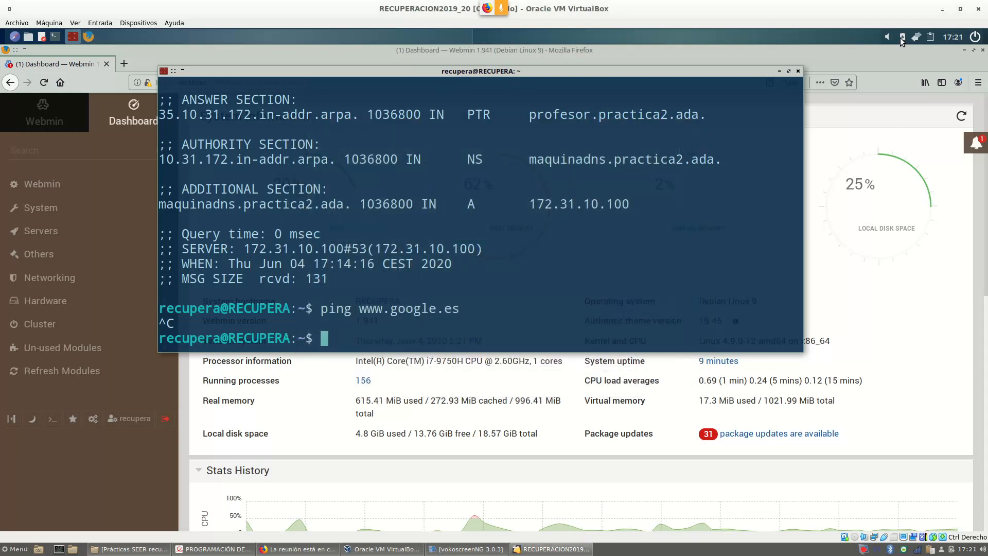
Reconnect the guest's DNS wired connection from the network tray menu.
click(917, 39)
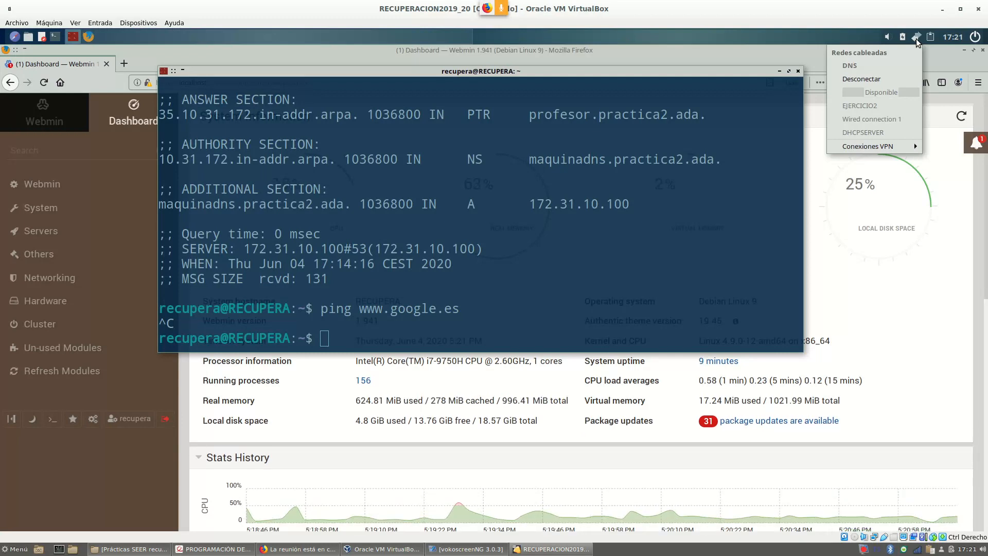
click(916, 39)
click(917, 37)
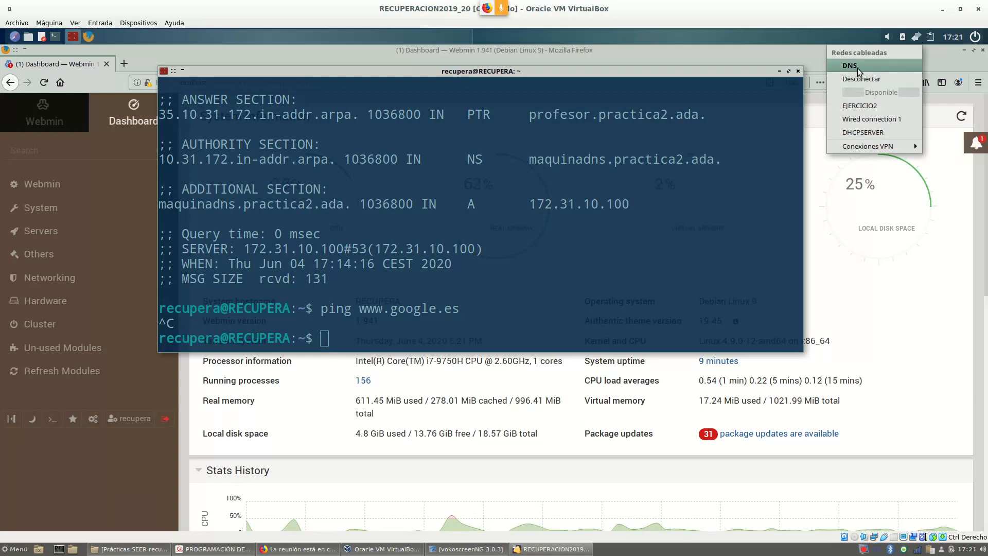
click(601, 240)
Run ifconfig to check the current 172.31.10.100 address on enp0s3.
text(ifconfig)
key(Return)
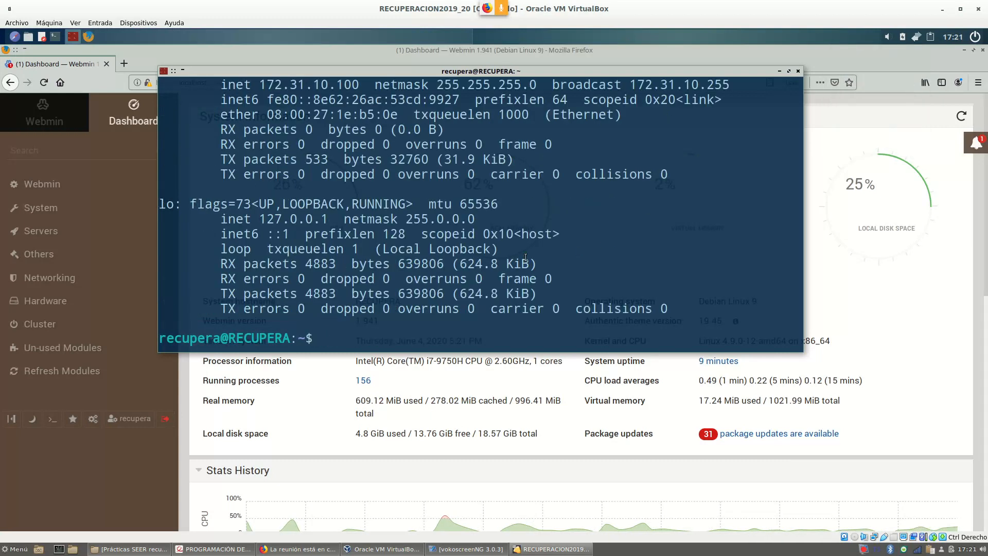
scroll(279, 140, up, 2)
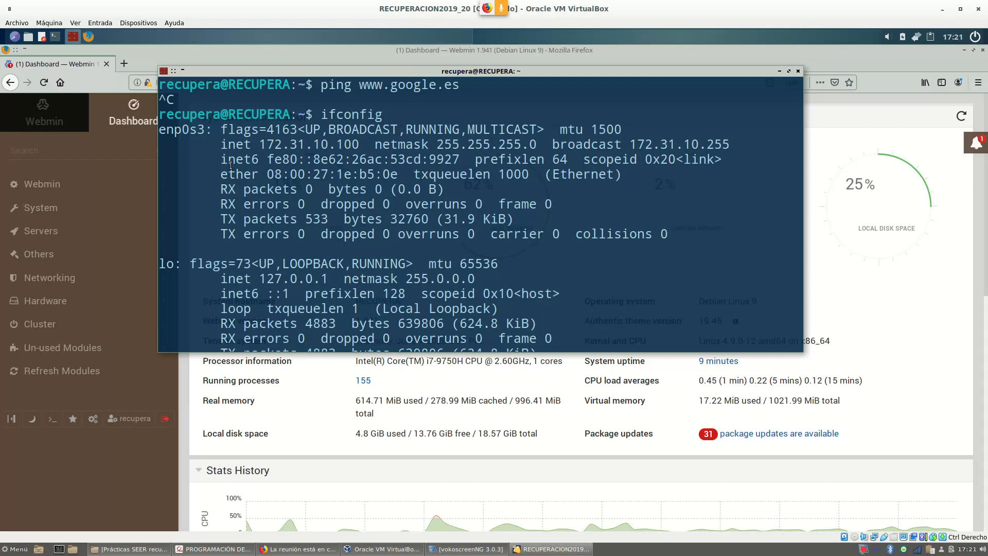
Switch the guest network to the Wired connection 1 profile.
click(917, 39)
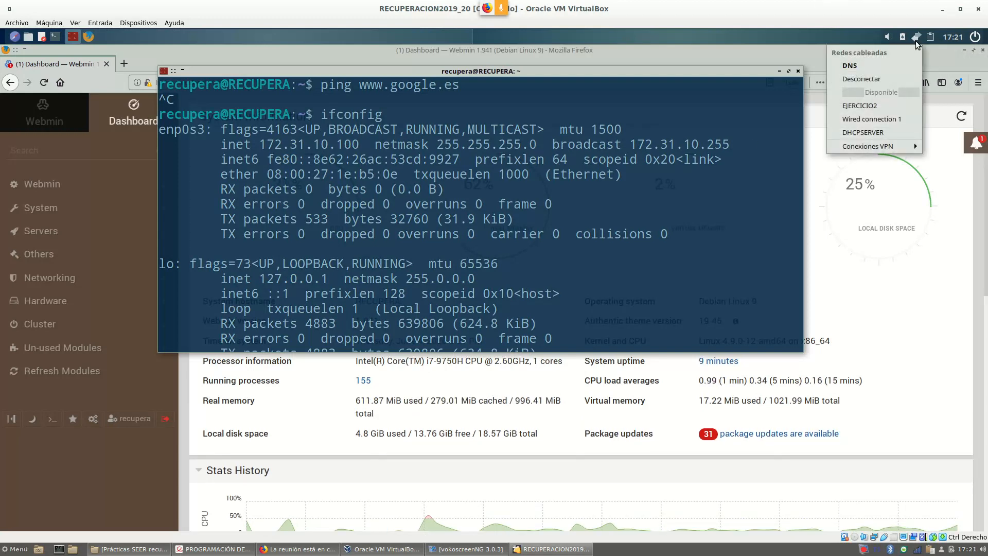
click(887, 122)
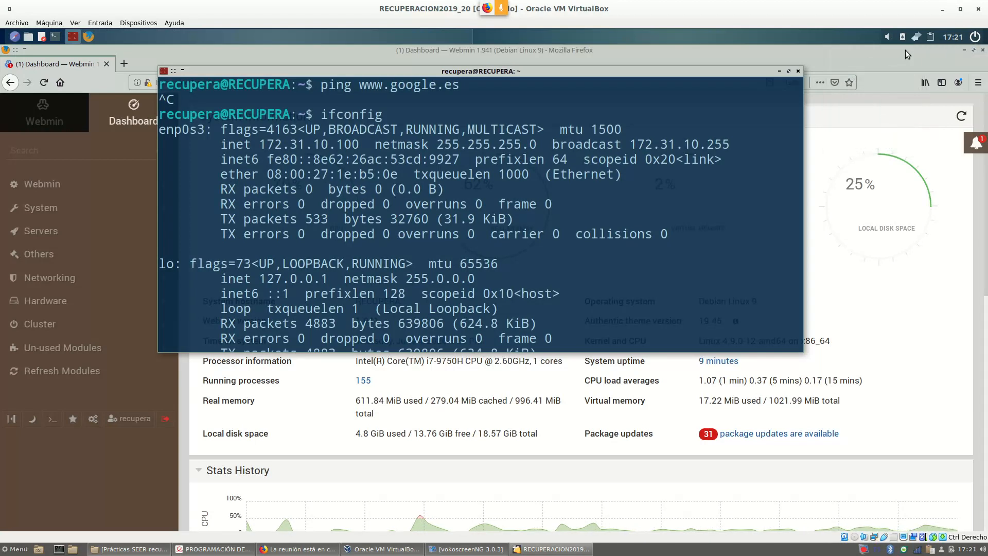
scroll(575, 231, down, 1)
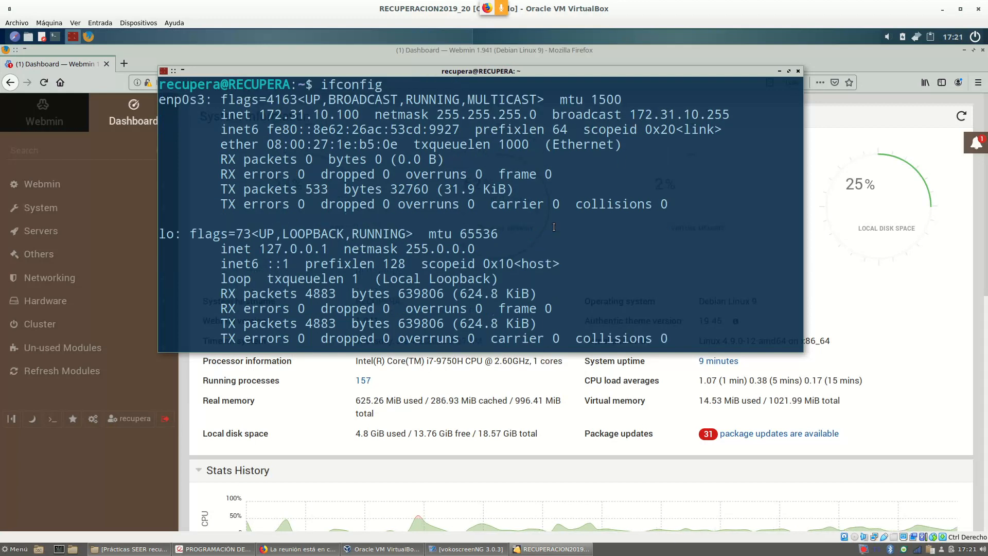
Run ifconfig and highlight the new enp0s3 address 10.0.2.15.
text(ifconfig)
key(Return)
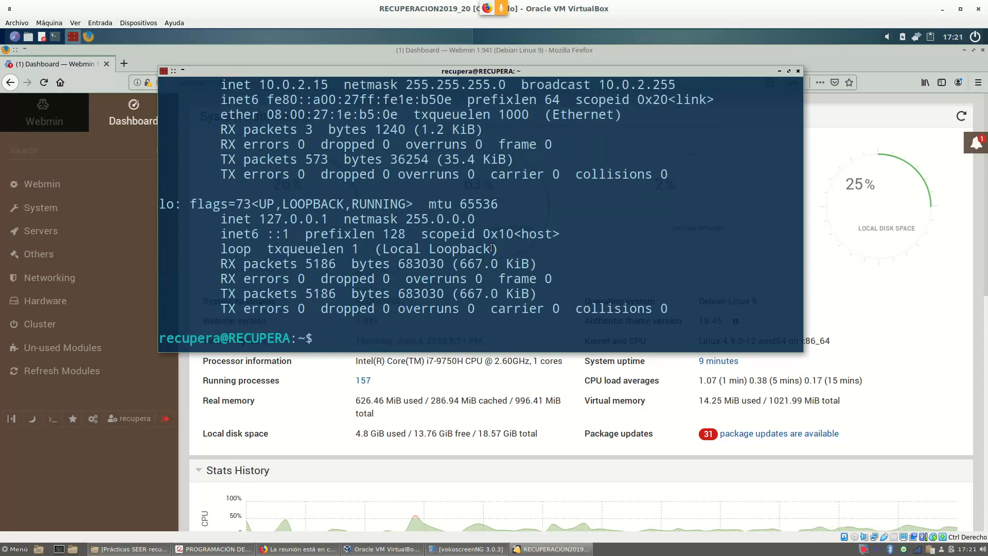
scroll(345, 223, up, 1)
drag(262, 116, 329, 114)
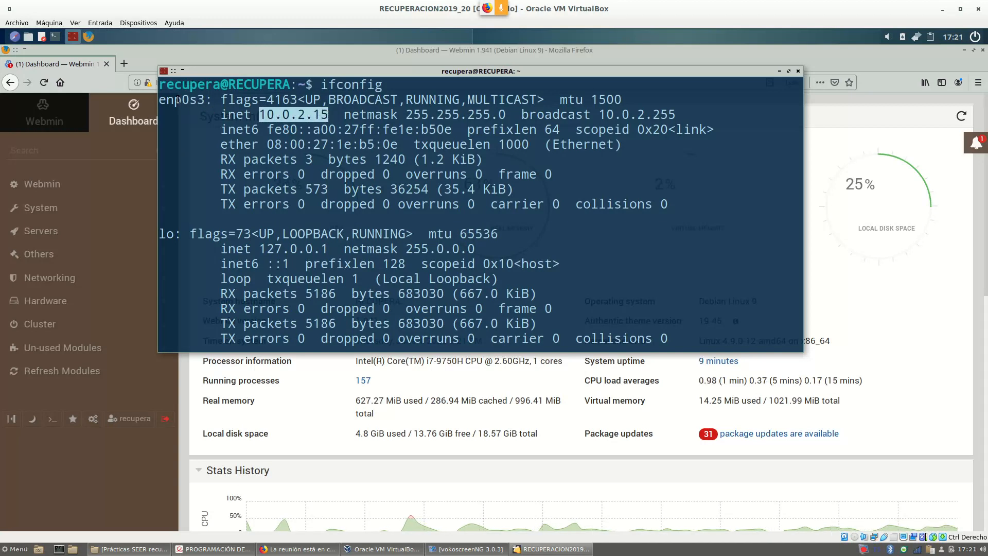
drag(161, 100, 212, 101)
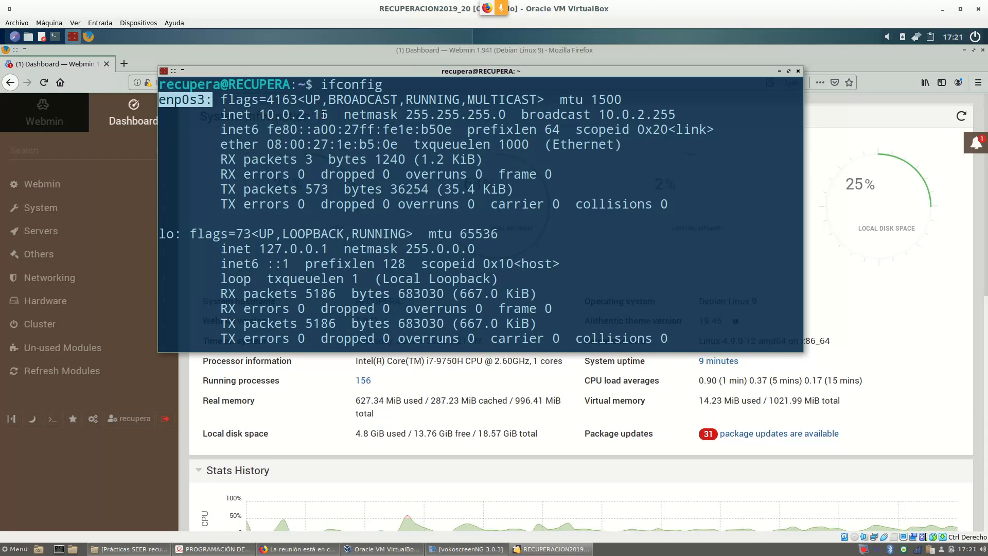
drag(308, 115, 263, 116)
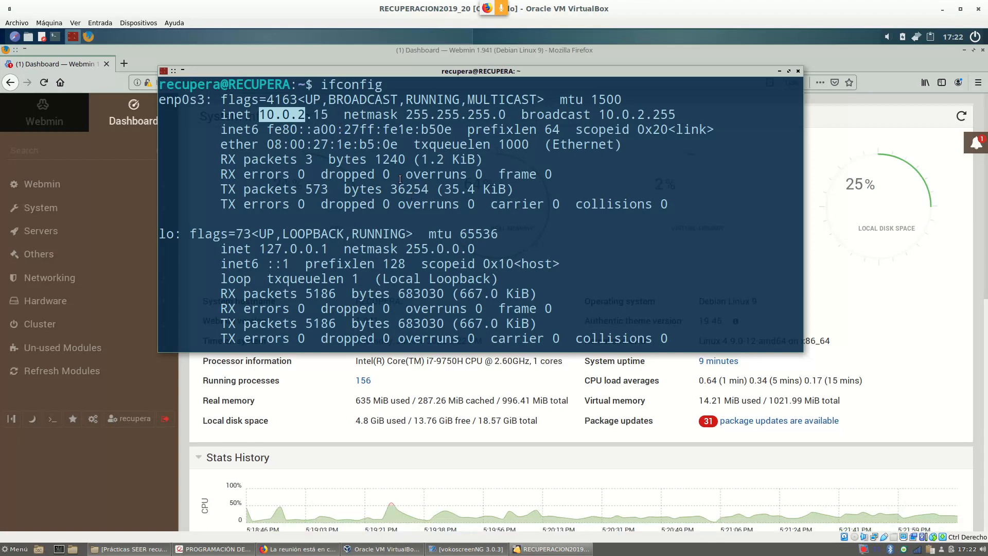
scroll(456, 206, down, 1)
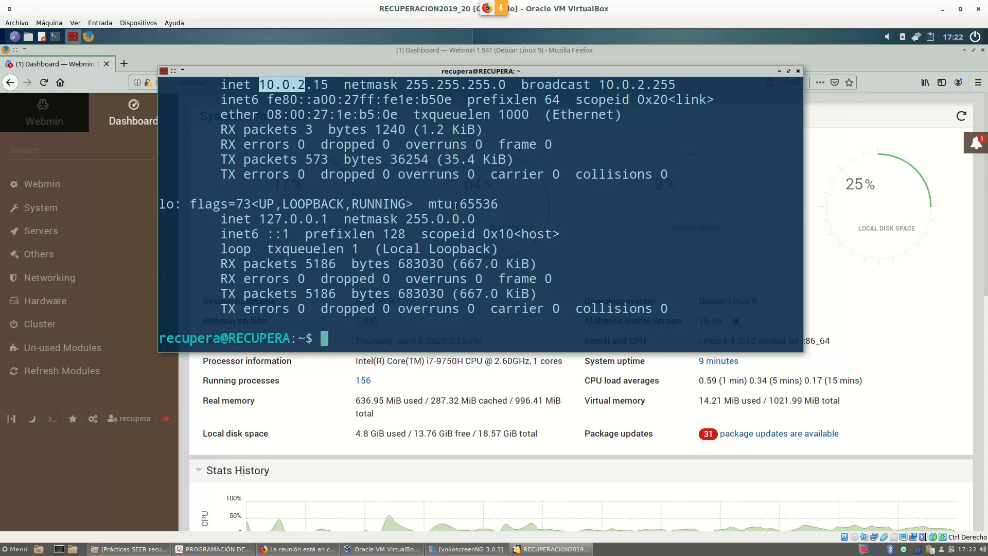
text(ping www.oogl)
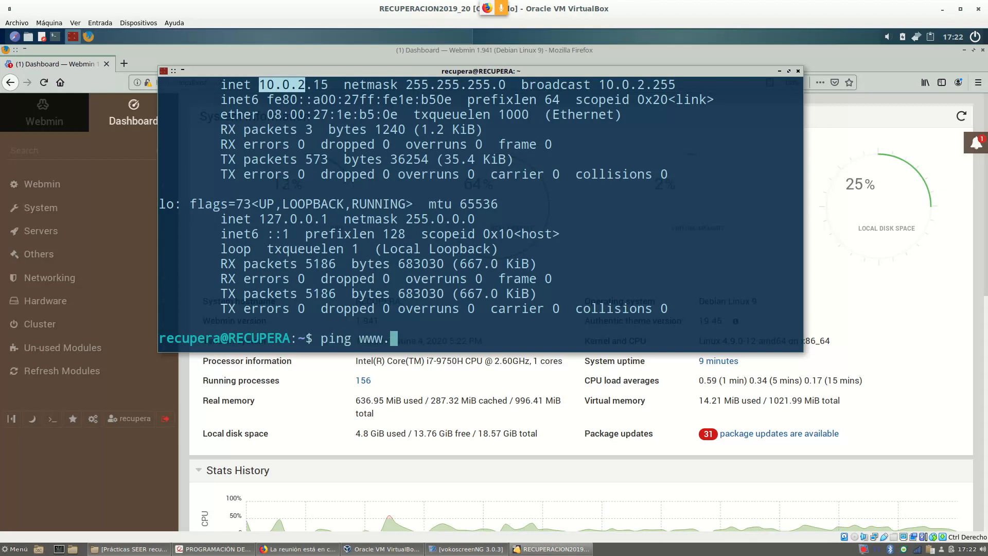
key(BackSpace)
key(BackSpace)
key(BackSpace)
key(BackSpace)
text(goog)
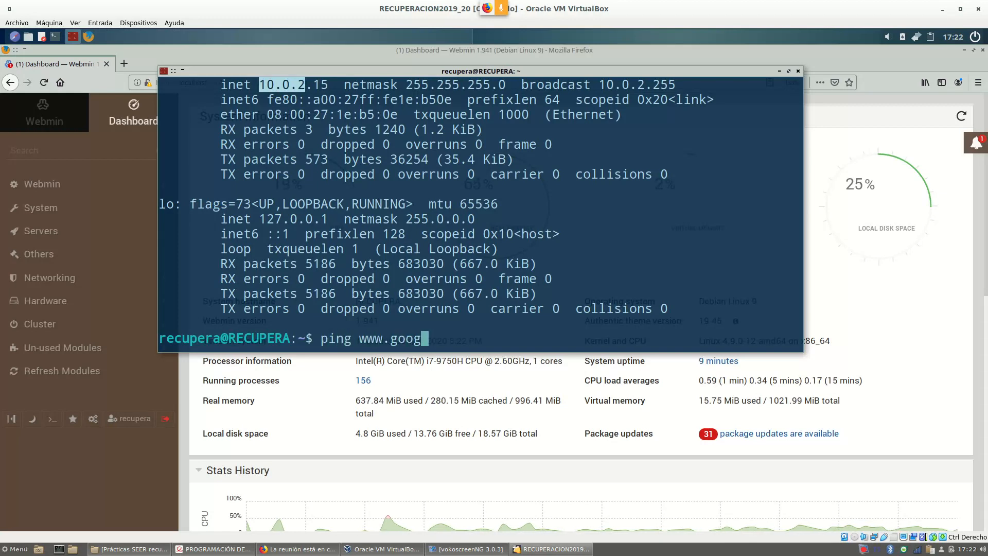
text(le.es)
key(Return)
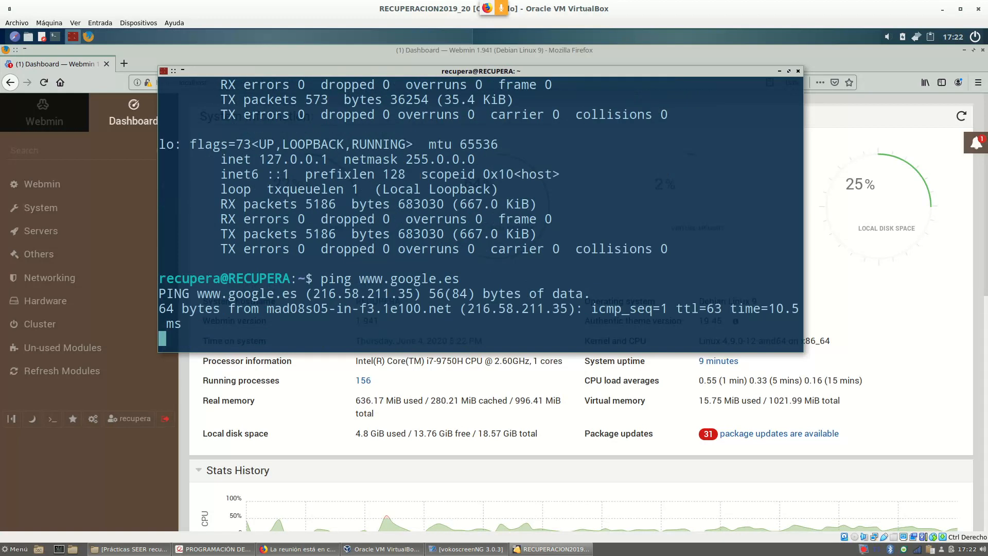
key(ctrl+c)
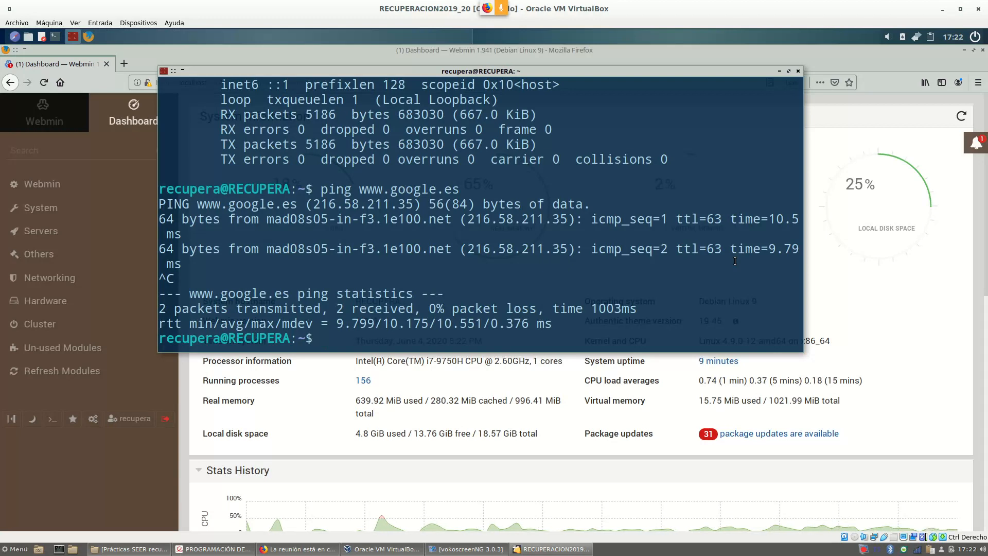
Bring Firefox forward and open Webmin Configuration from the Webmin sidebar category.
click(73, 67)
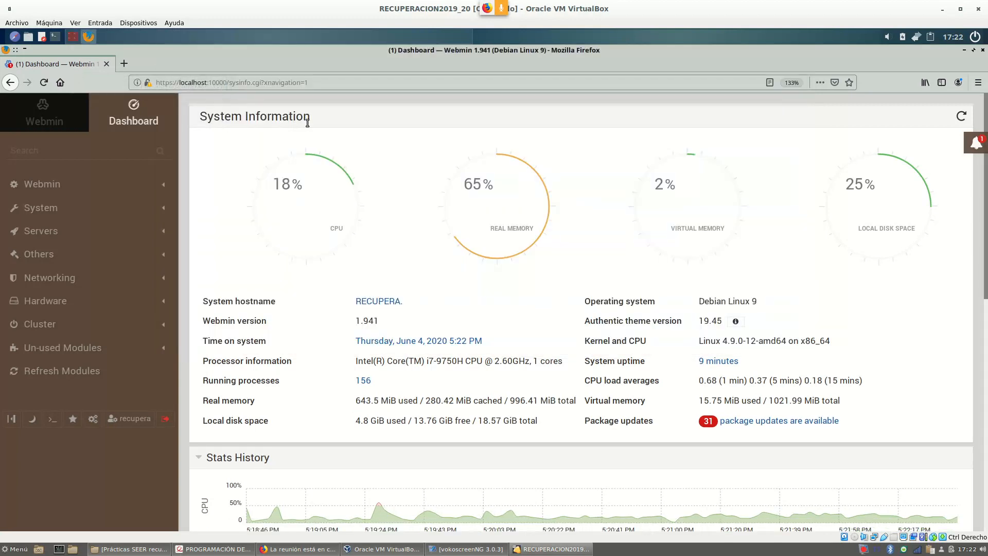
click(54, 189)
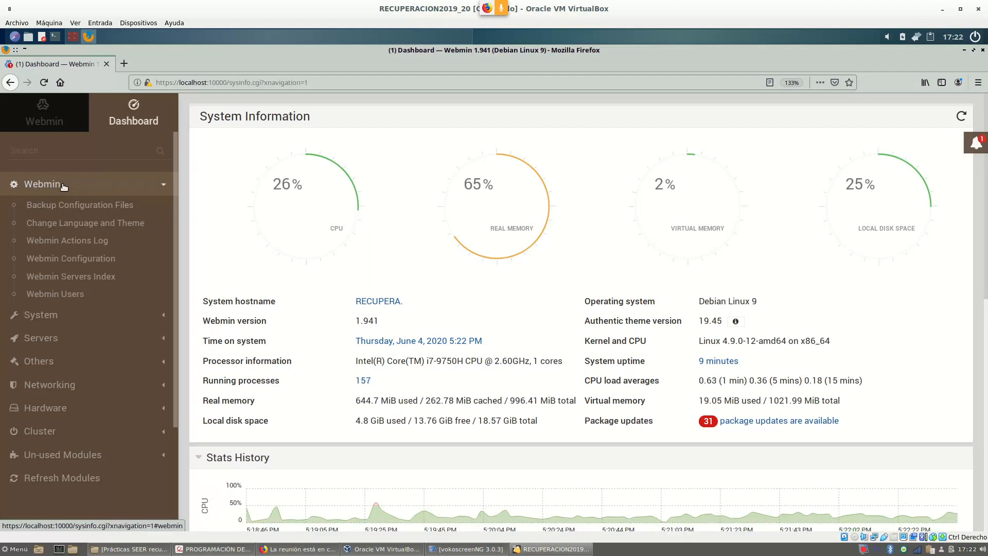
click(58, 263)
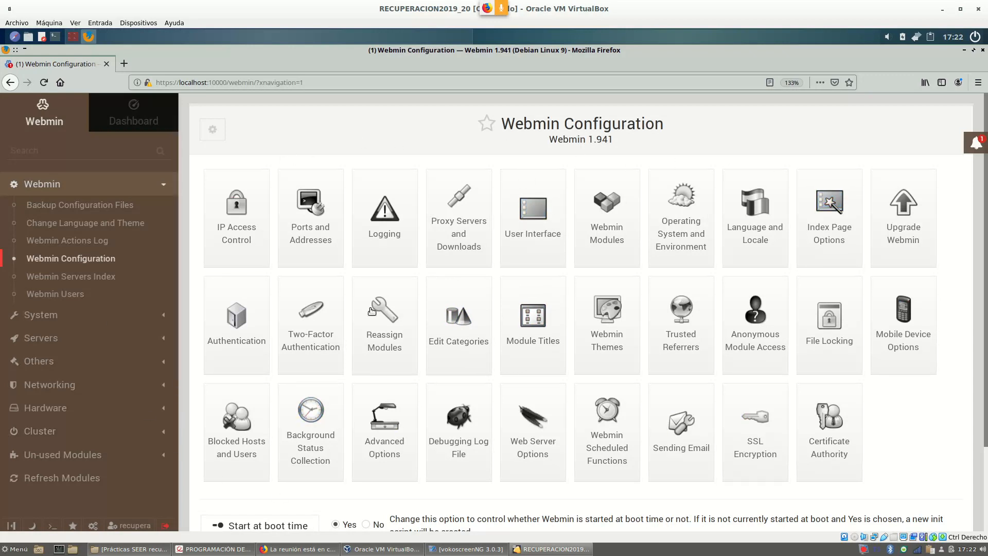
Open the Webmin Modules tile to reach its module Install tab.
click(609, 212)
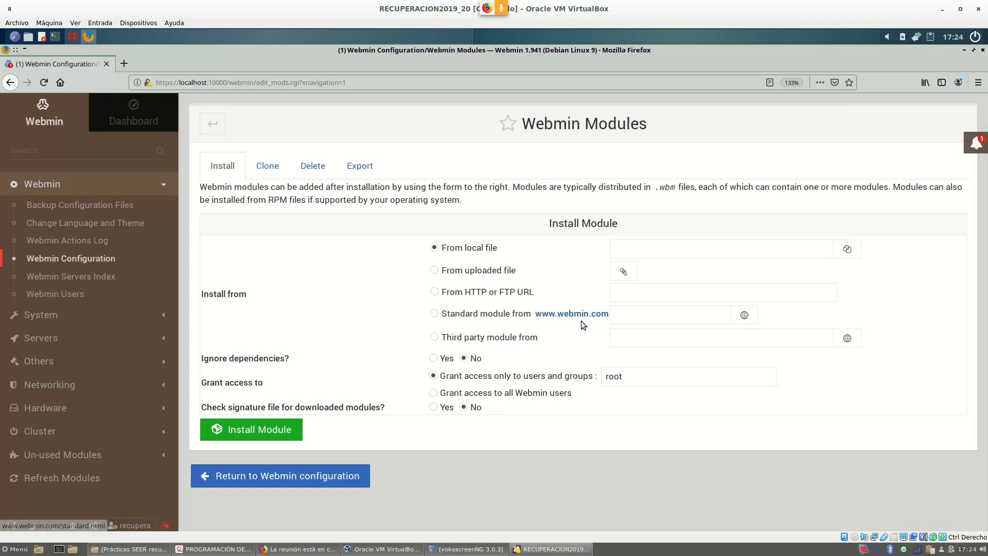
click(434, 315)
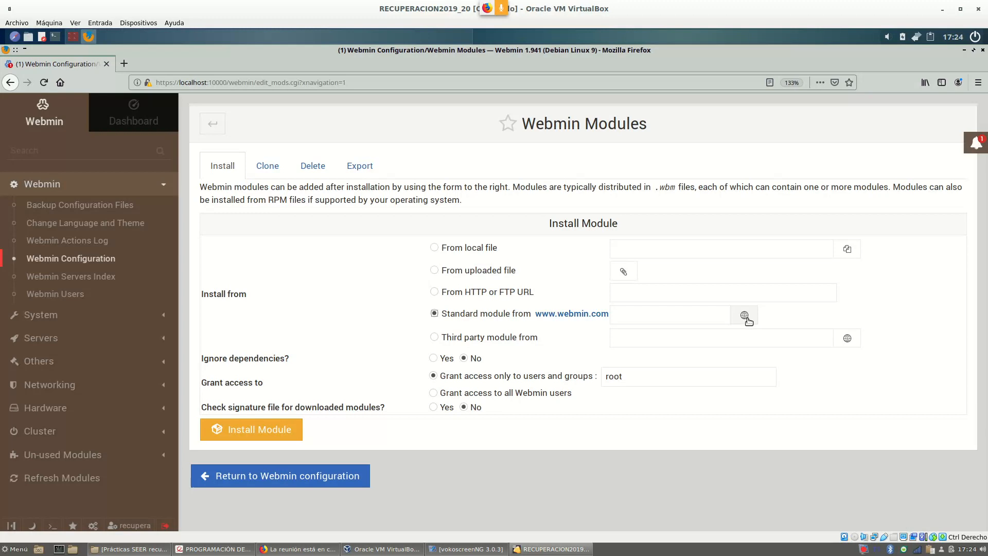
click(631, 317)
click(746, 319)
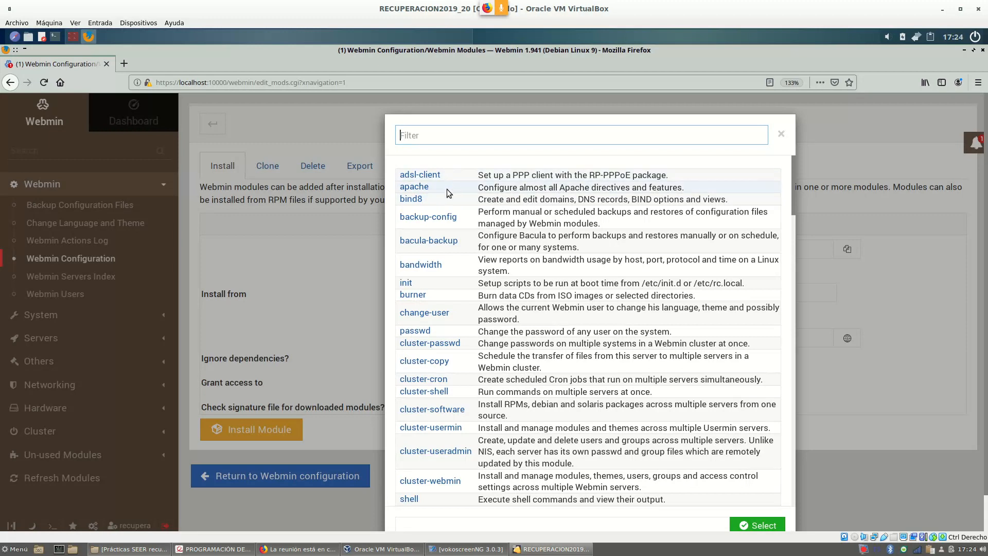
Scroll through the module list to find bind8, the BIND DNS module.
scroll(449, 197, down, 1)
scroll(449, 196, down, 15)
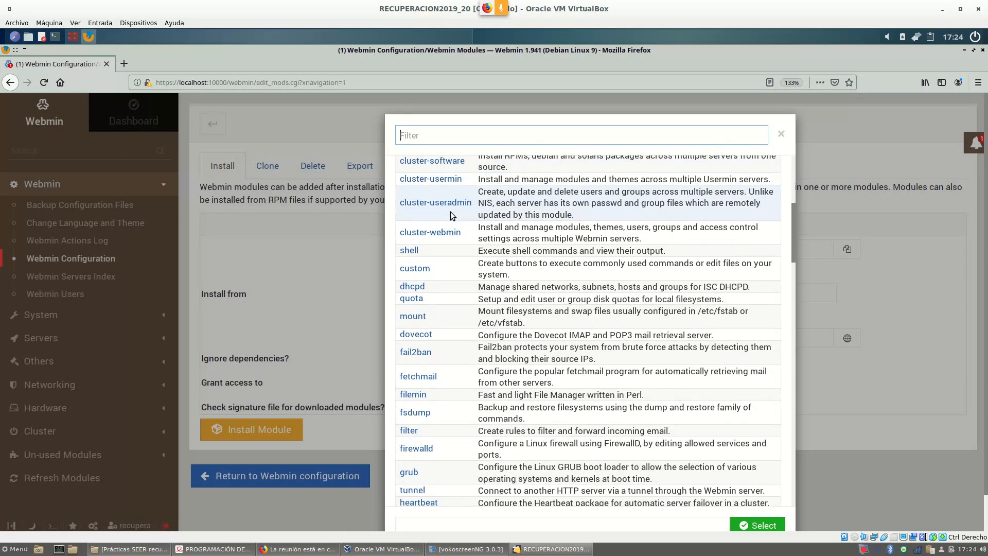
scroll(450, 217, down, 8)
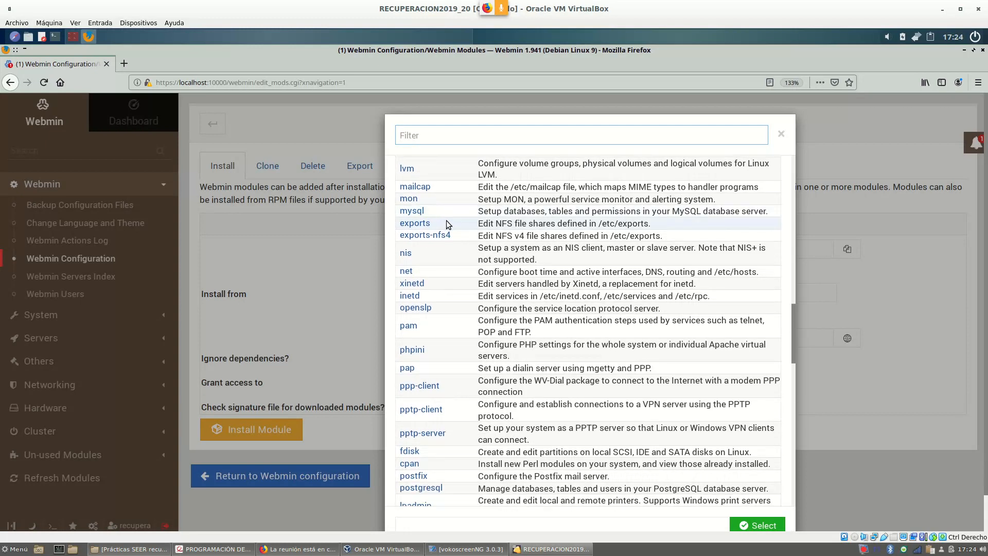
scroll(492, 260, down, 3)
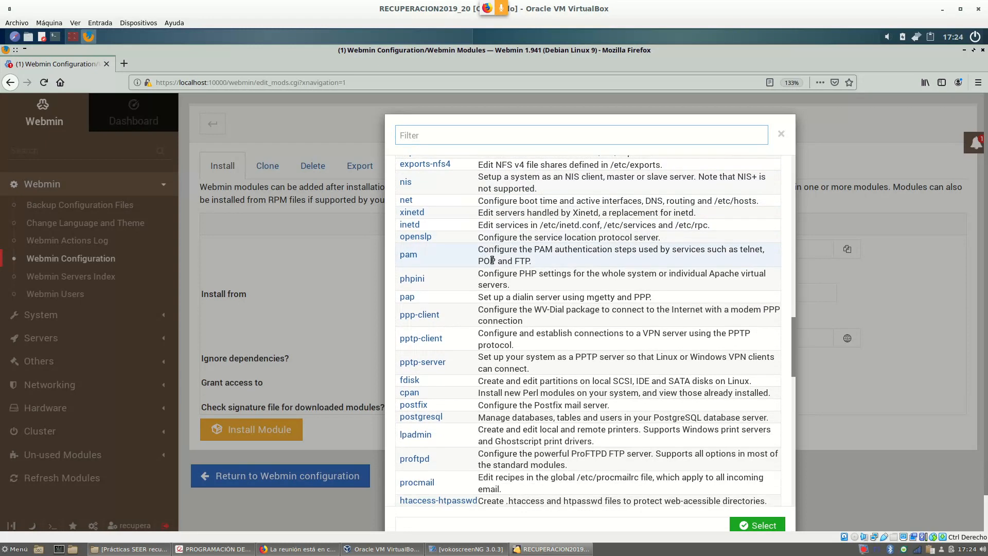
scroll(492, 260, up, 15)
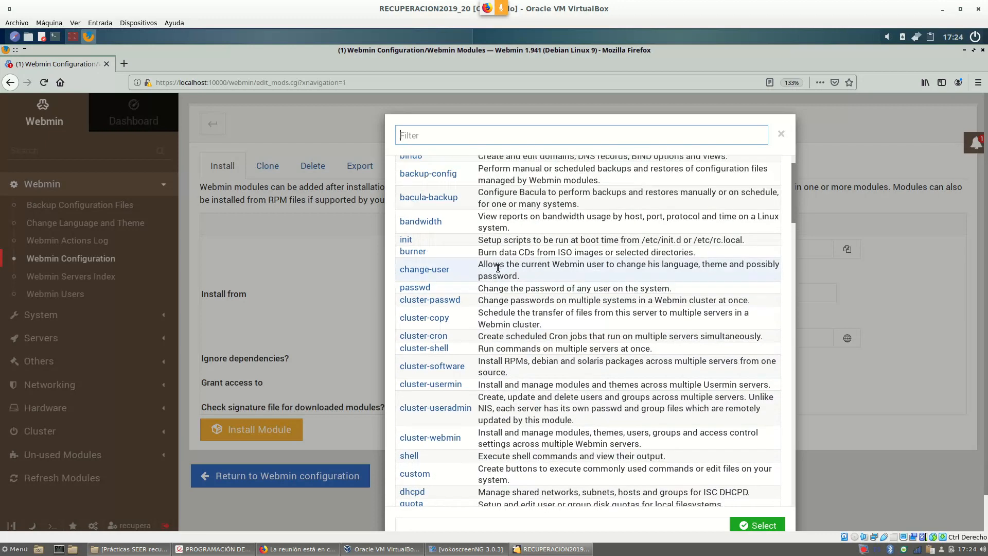
scroll(498, 269, up, 2)
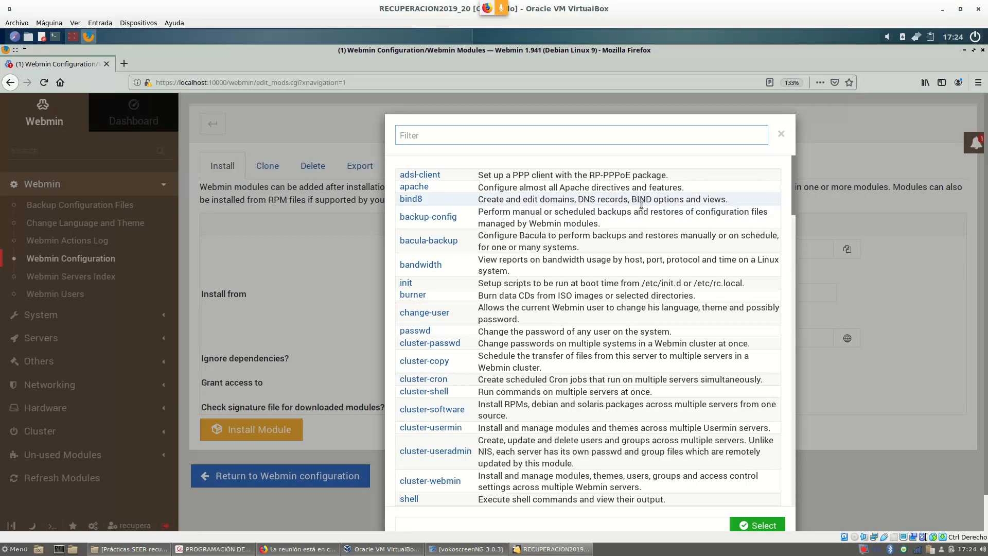
drag(653, 200, 631, 200)
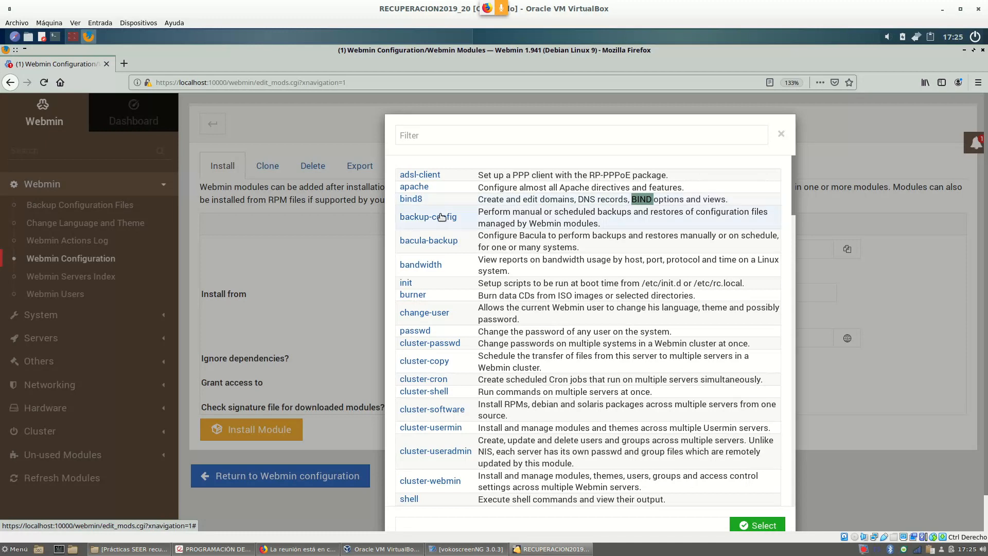
Pick bind8 from the module list so it fills the Standard module field.
click(414, 201)
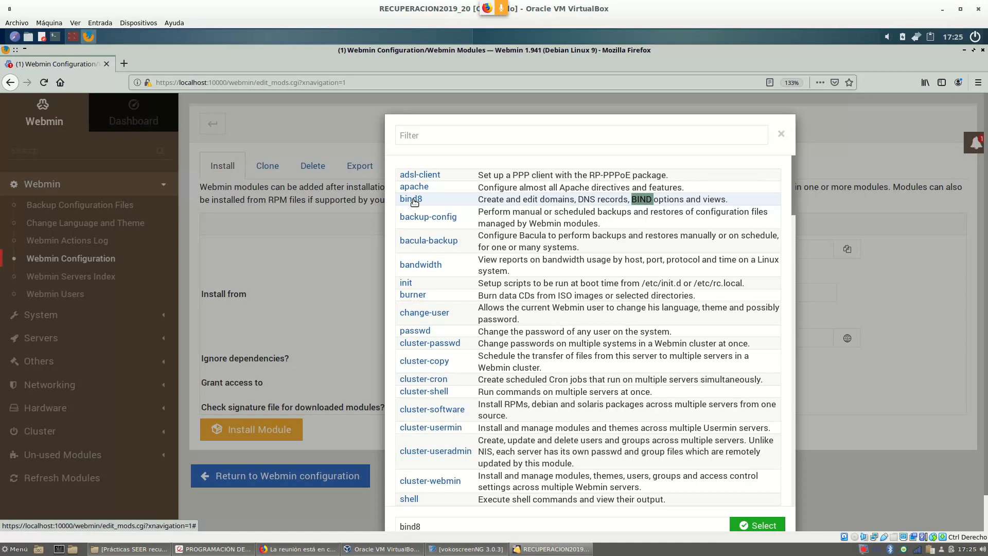
click(758, 526)
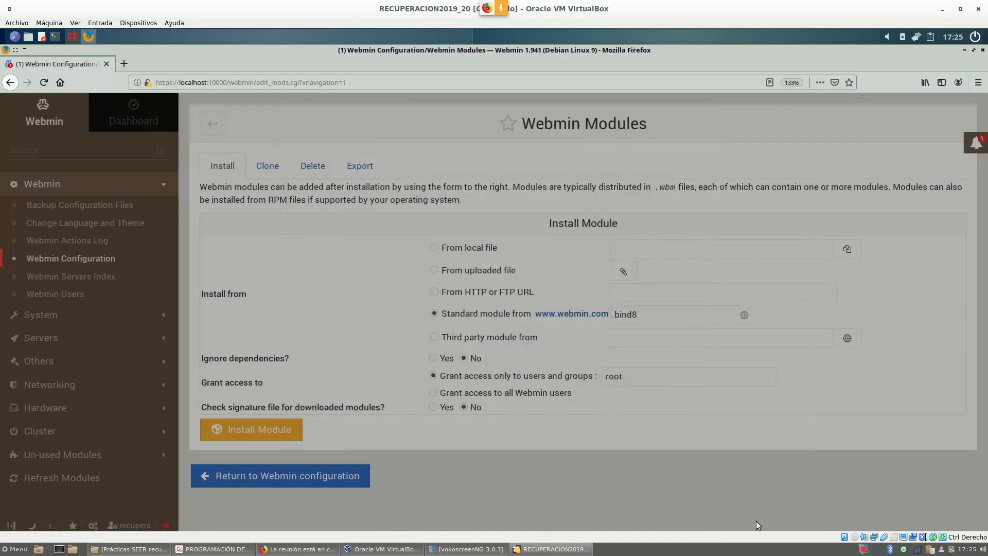
click(641, 317)
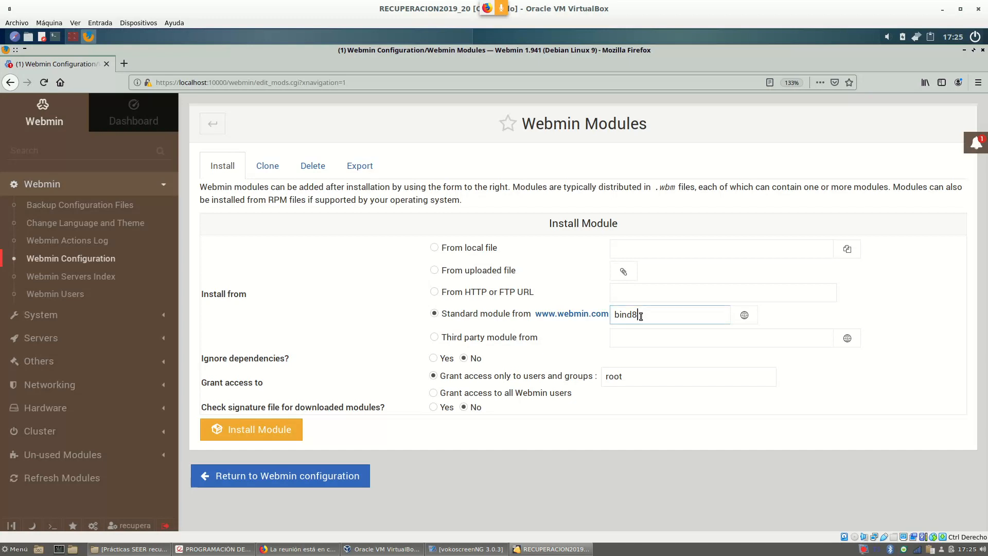
drag(641, 316, 602, 319)
click(653, 316)
Install the bind8 module from bind8.wbm.gz, then expand Servers and run Refresh Modules.
click(244, 433)
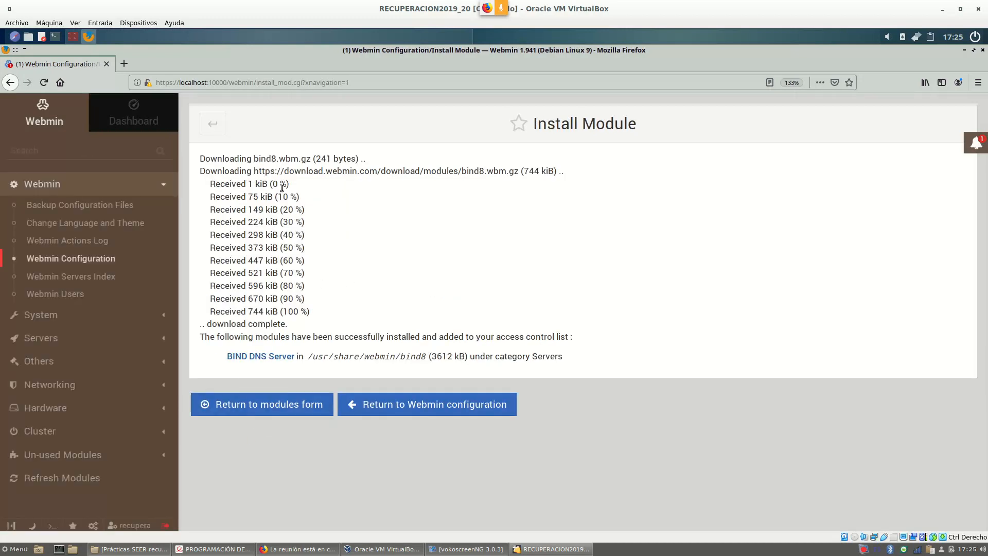
drag(254, 159, 312, 158)
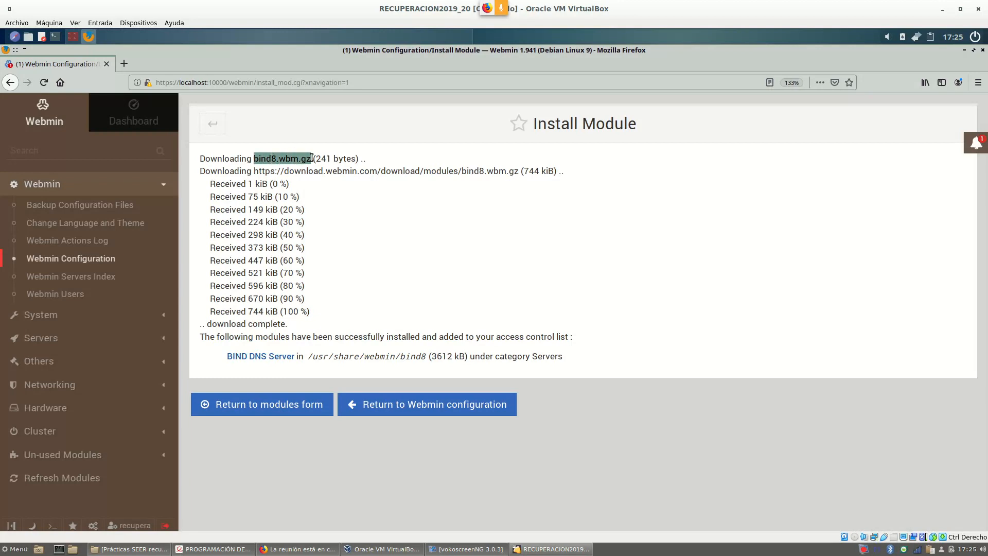
click(308, 159)
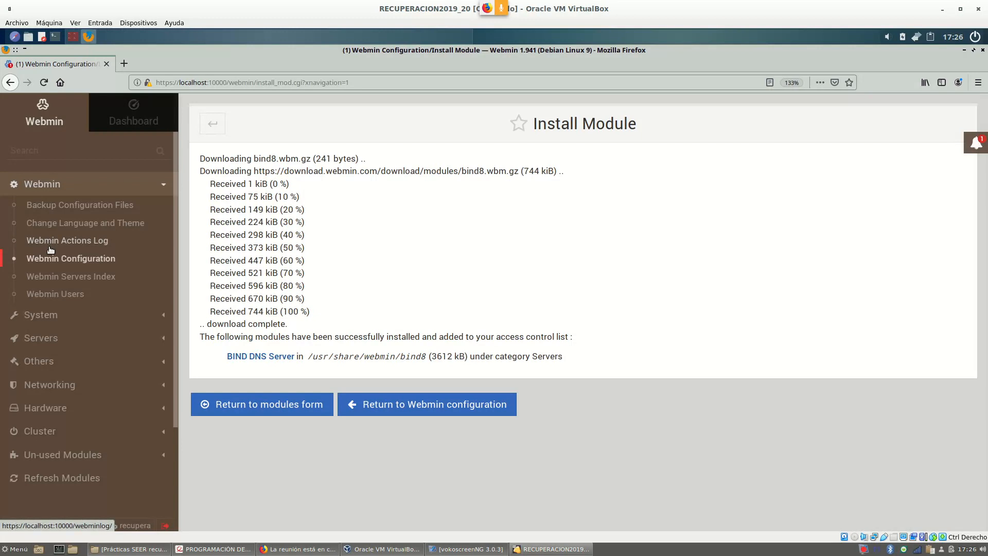
click(52, 341)
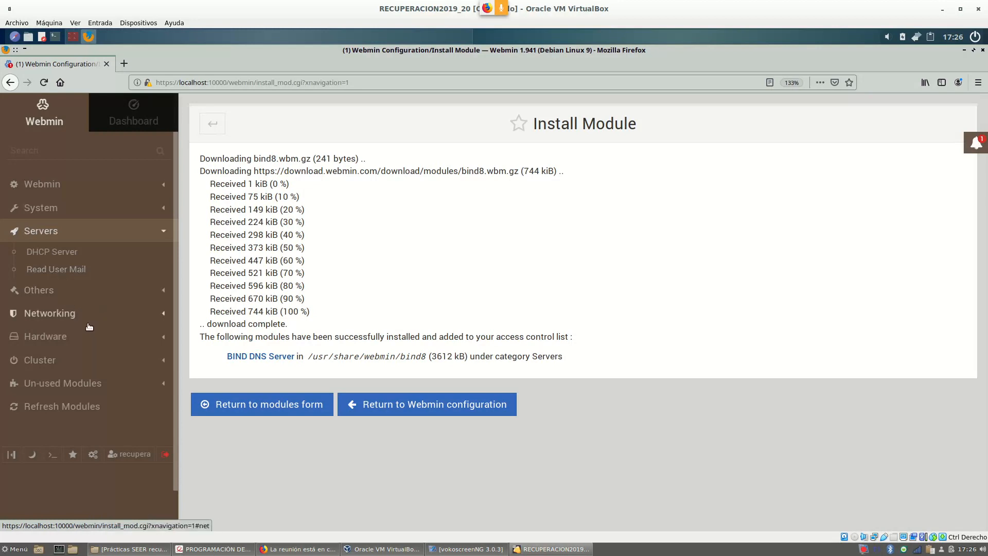
click(75, 413)
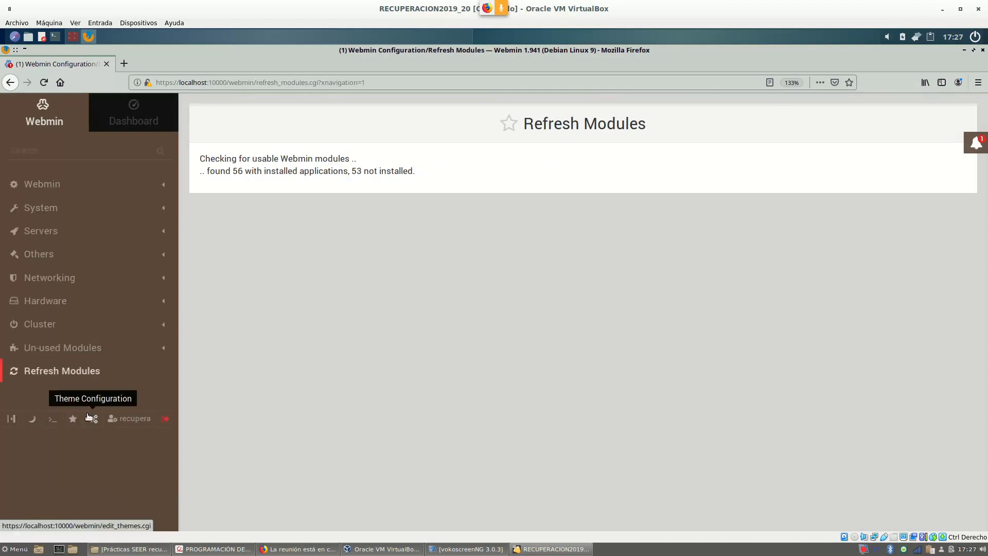
Expand the Servers category to confirm BIND DNS Server is now listed.
click(78, 233)
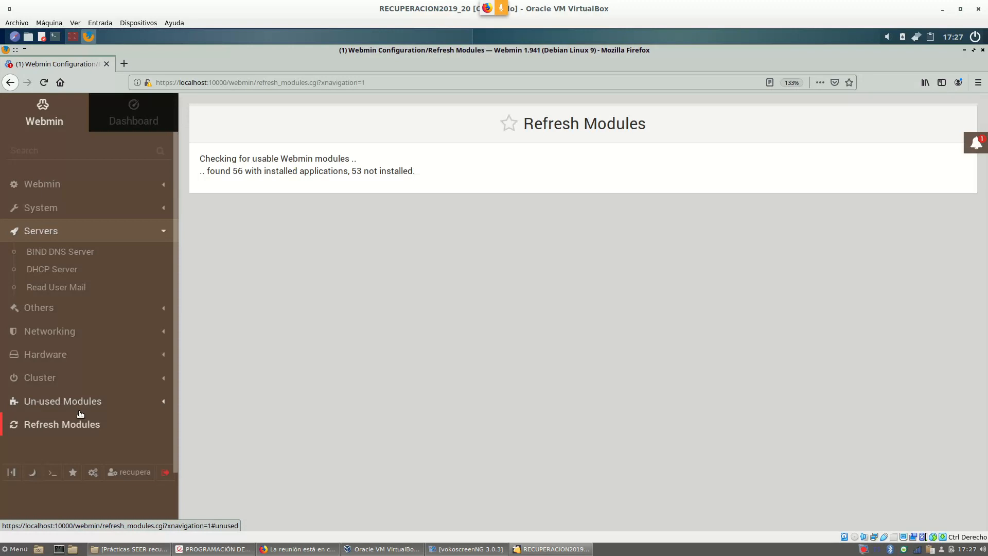
Open BIND DNS Server under Servers and highlight its BIND version 9.10 line.
click(76, 253)
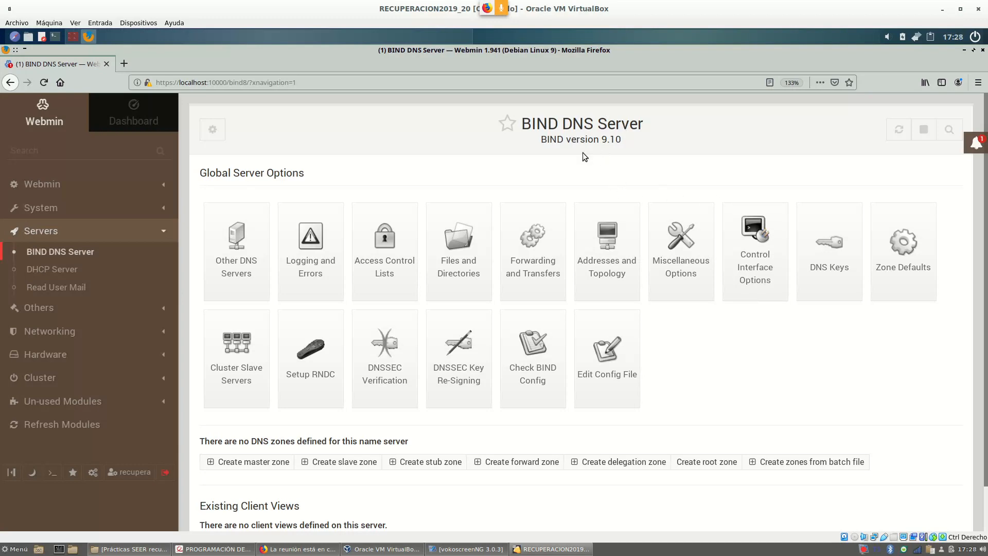
drag(542, 139, 616, 140)
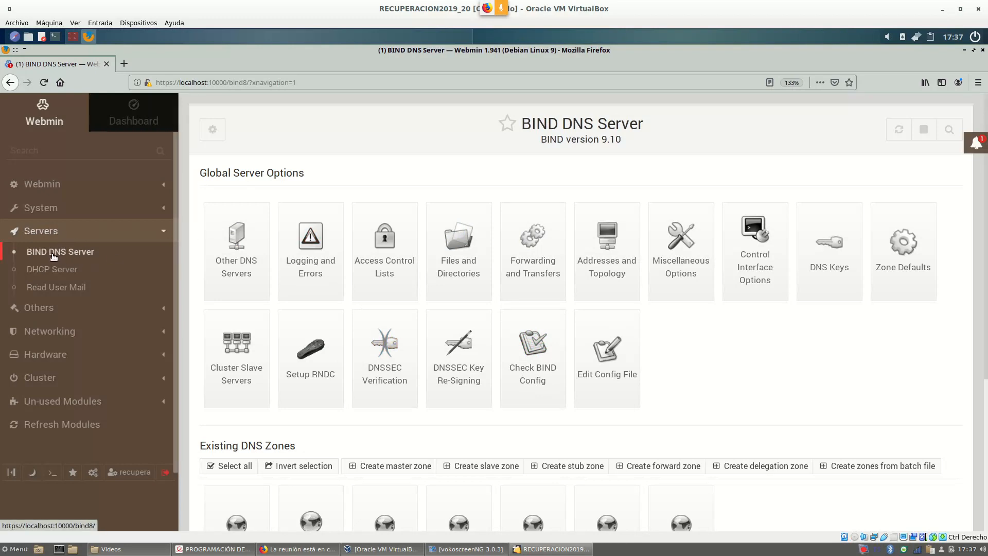
Scroll down to the Existing DNS Zones, then bring the guest terminal to the front.
scroll(700, 304, down, 3)
scroll(700, 304, down, 3)
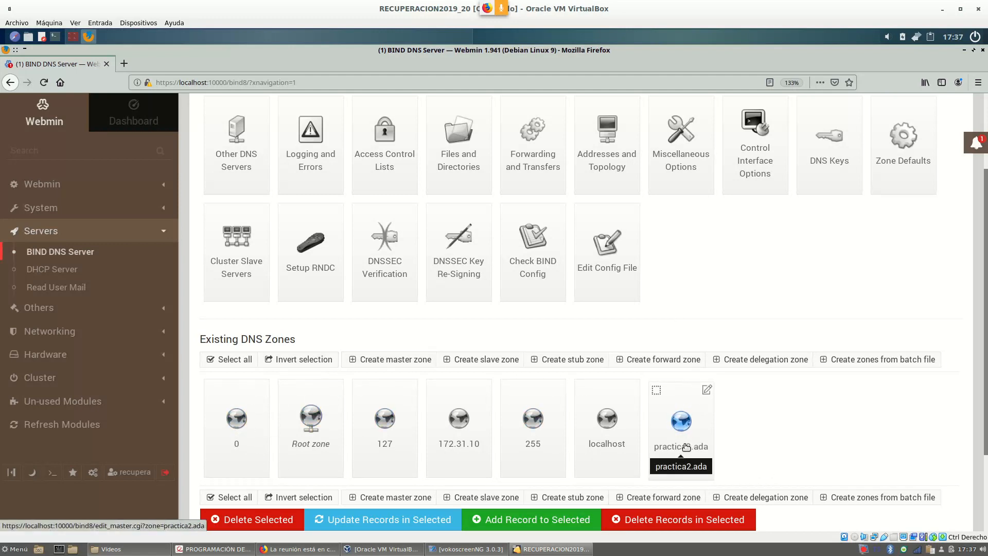
click(73, 37)
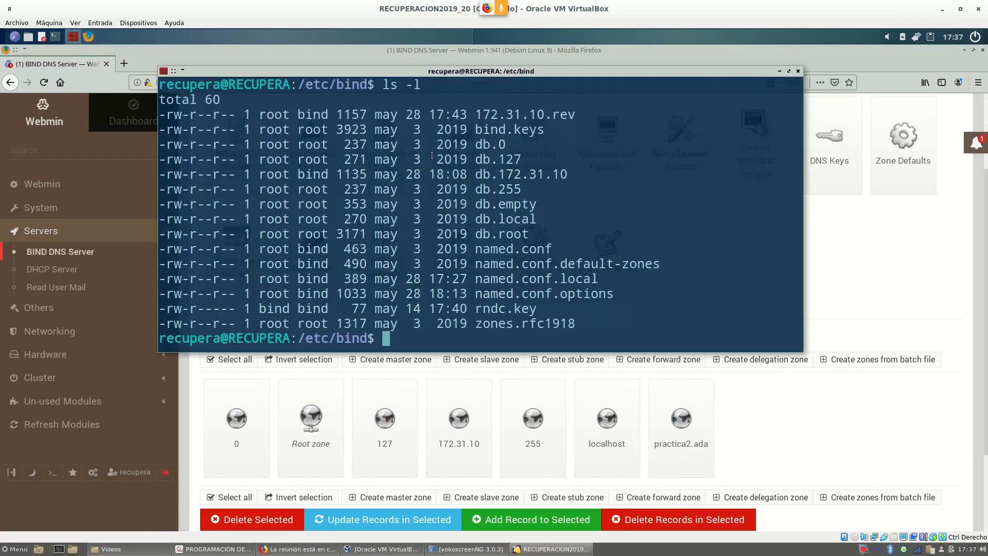
Display /etc/bind/named.conf.local, highlighting the practica2.ada and 10.31.172.in-addr.arpa zones, then return to Webmin.
text(cd /etc/bin)
key(Up)
key(Up)
key(Up)
key(Return)
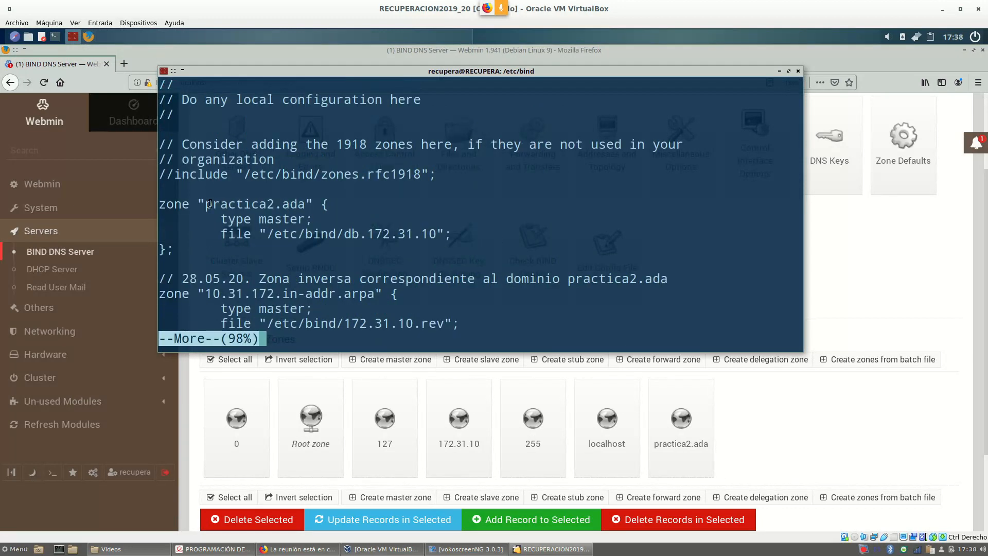
drag(209, 204, 289, 203)
drag(206, 293, 332, 293)
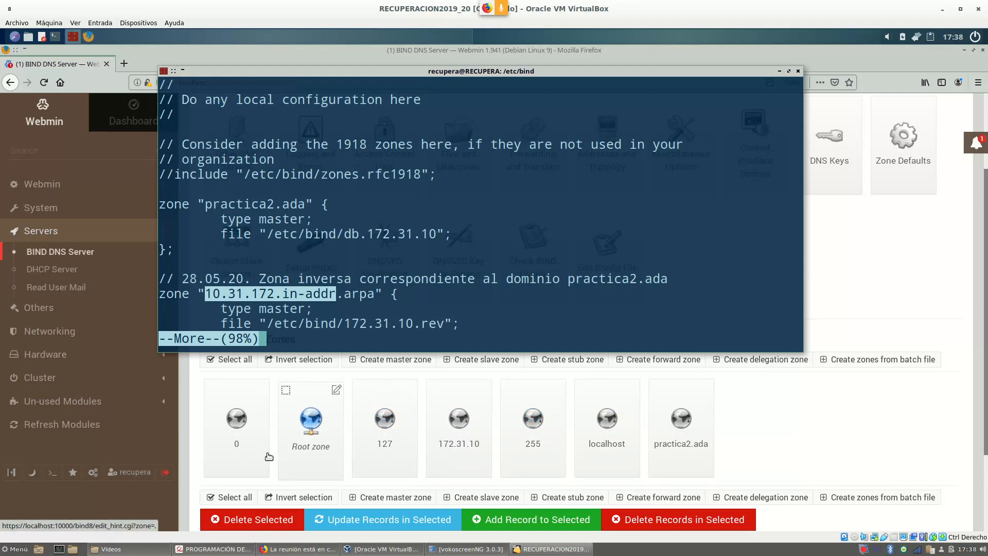
click(867, 419)
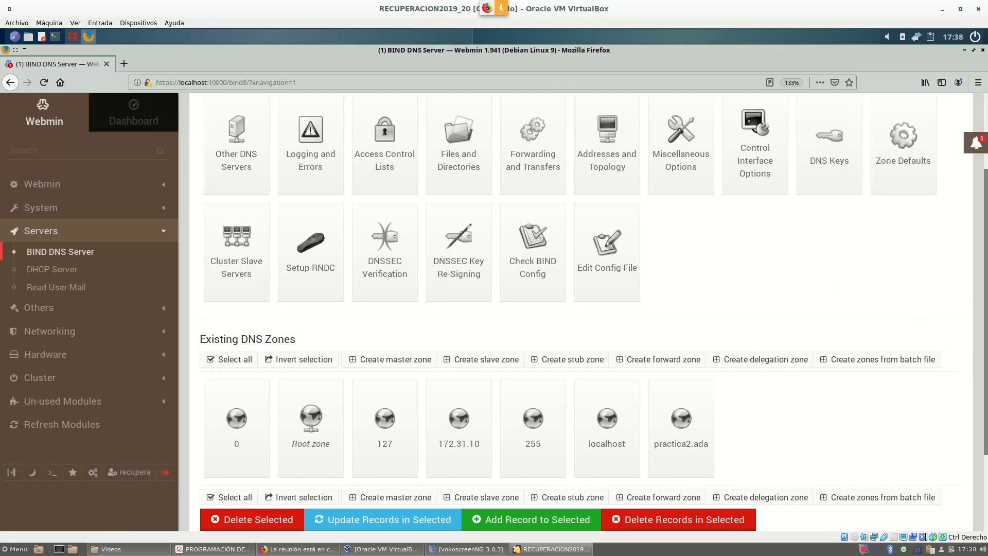
Open the BIND DNS Server module's configuration page from the top of the page.
scroll(795, 442, up, 3)
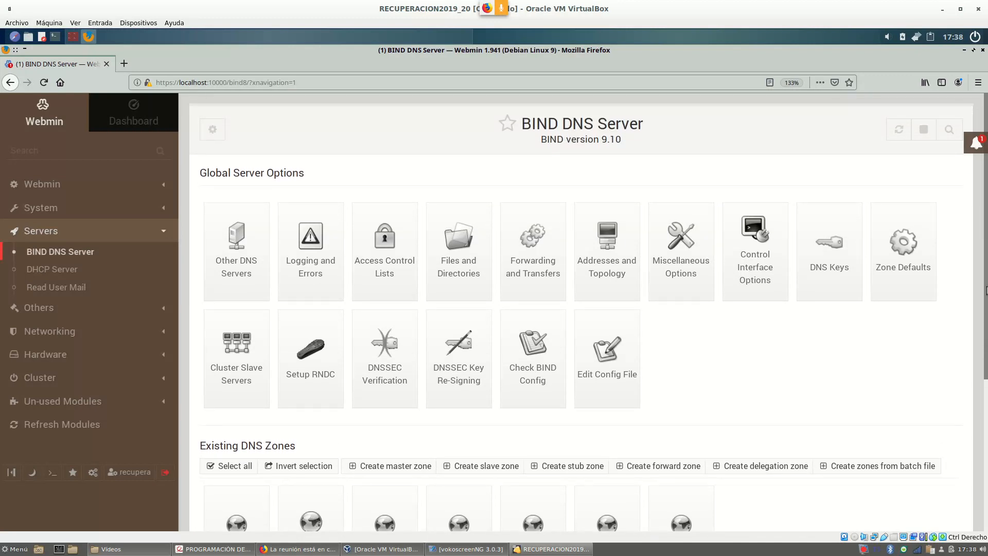
scroll(795, 442, down, 1)
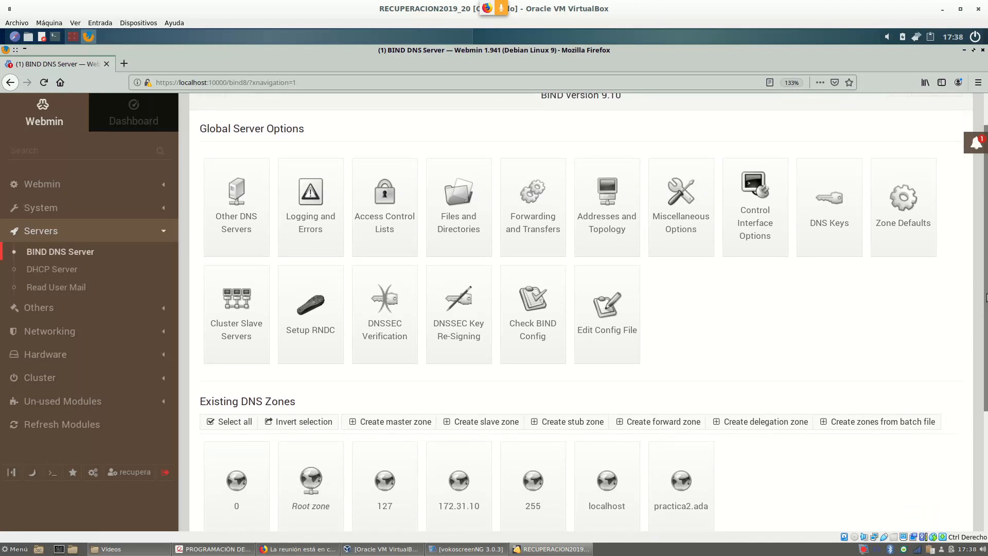
scroll(986, 297, up, 1)
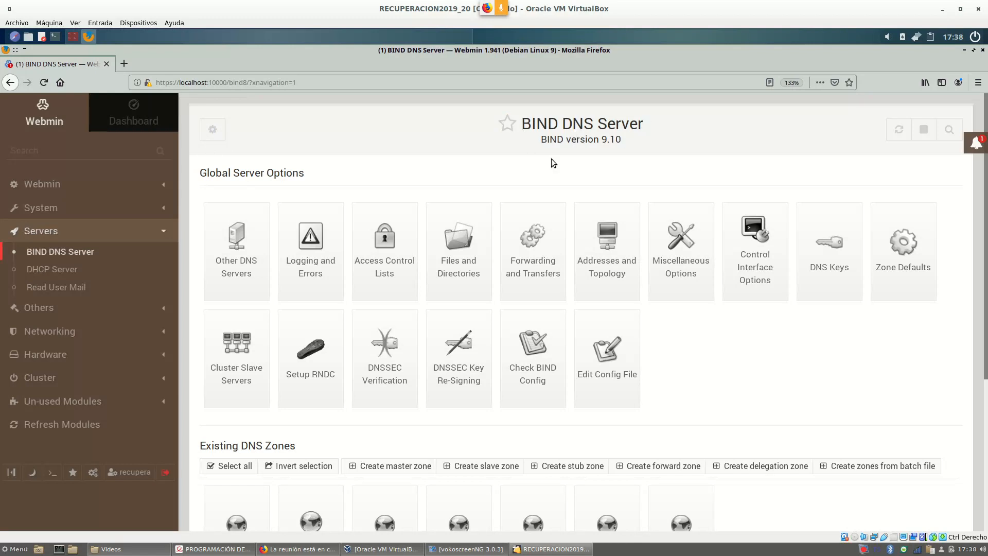
click(213, 130)
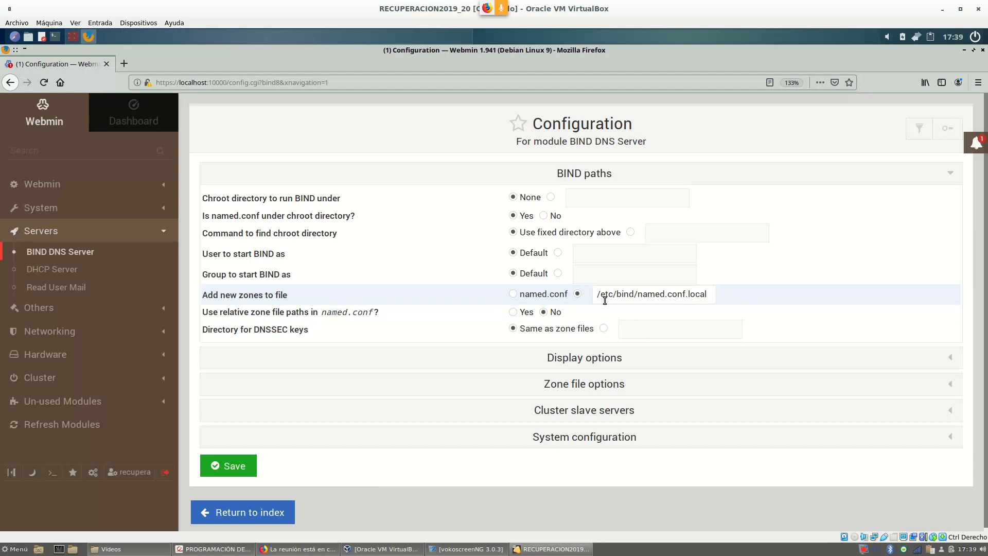
Highlight the /etc/bind/named.conf.local new-zones path, then expand the Display options section.
drag(599, 294, 634, 293)
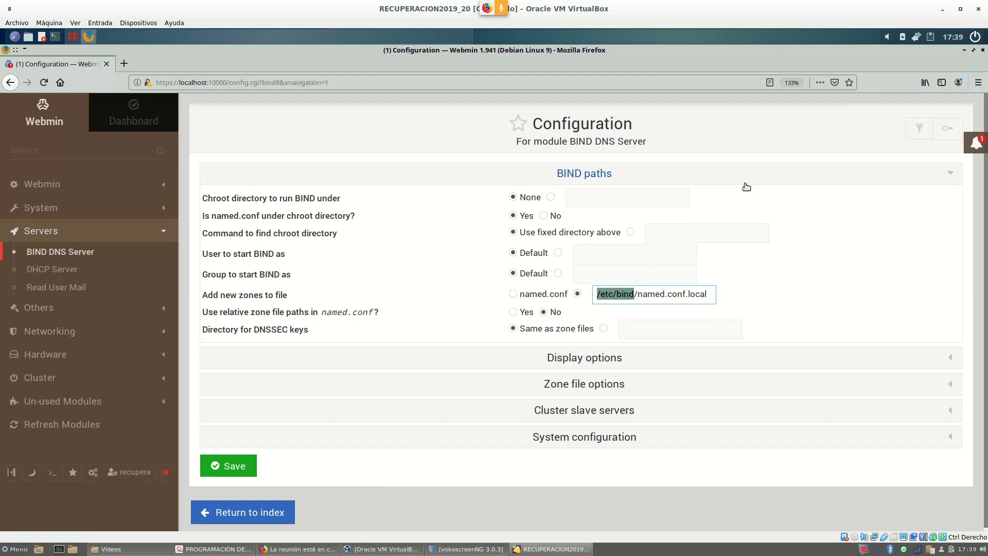
click(601, 294)
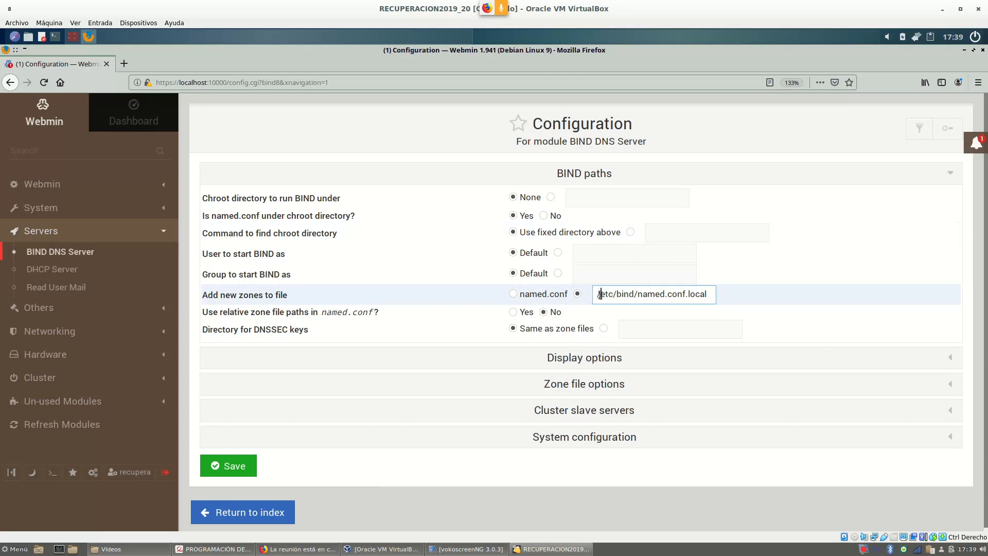
drag(599, 294, 713, 295)
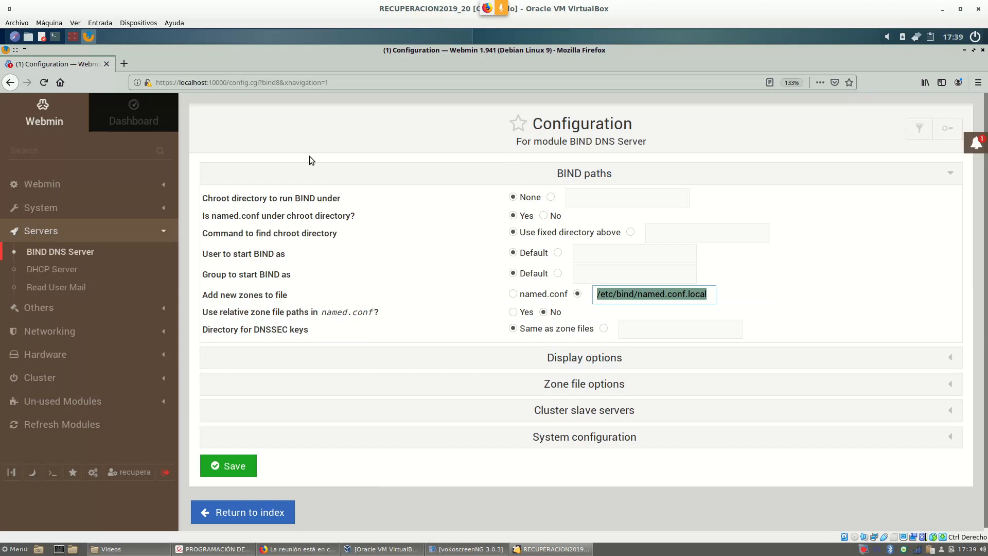
click(619, 363)
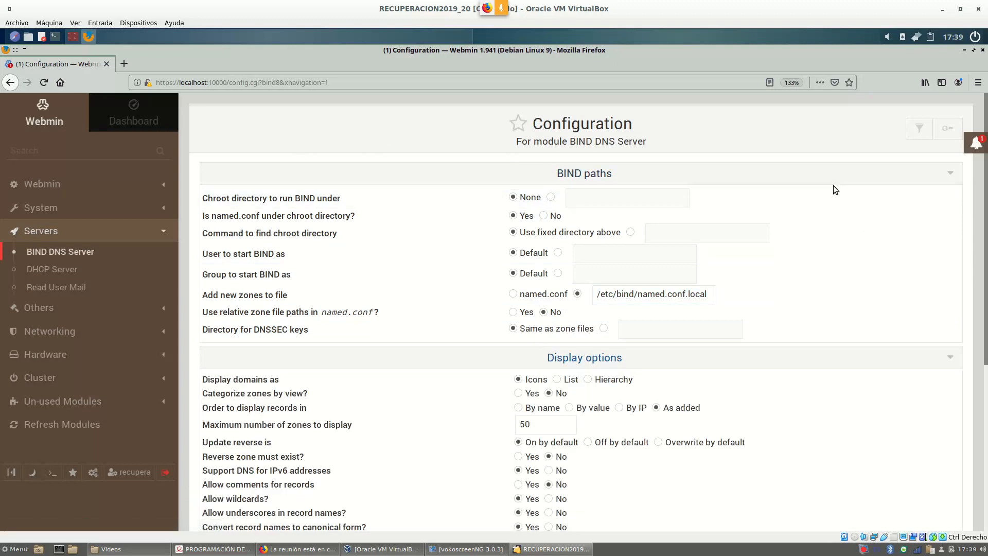
scroll(835, 193, down, 2)
scroll(835, 195, down, 3)
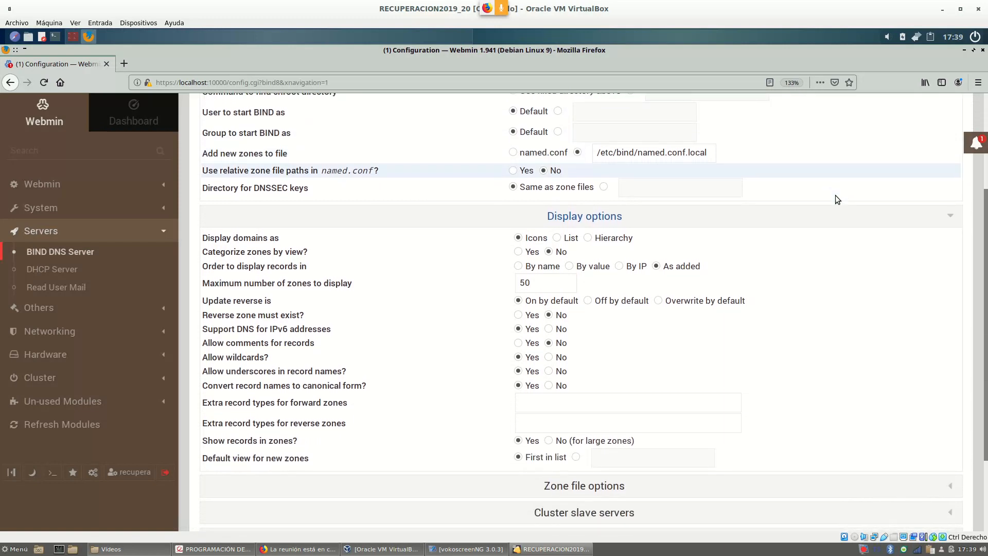
scroll(602, 392, down, 2)
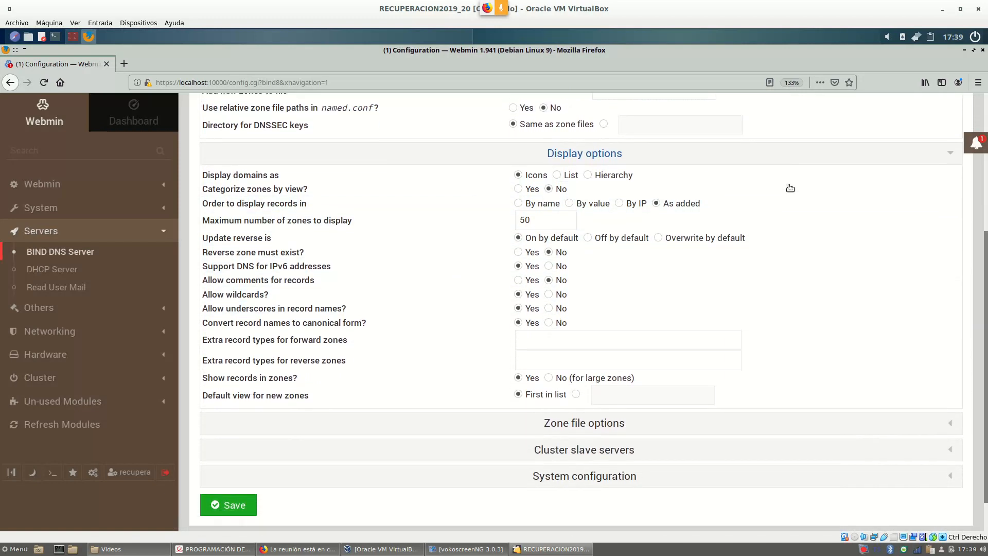
click(602, 392)
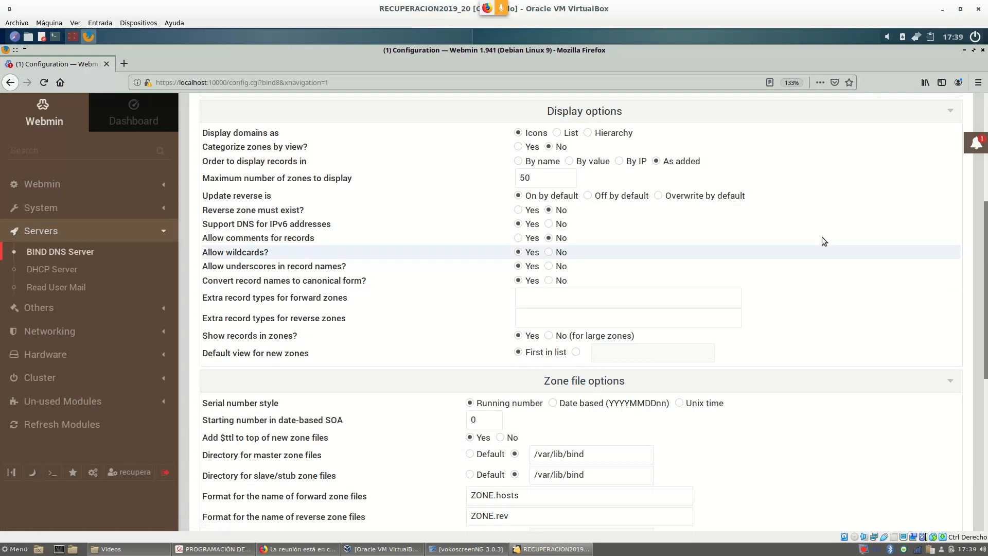
scroll(814, 226, down, 1)
scroll(813, 227, down, 3)
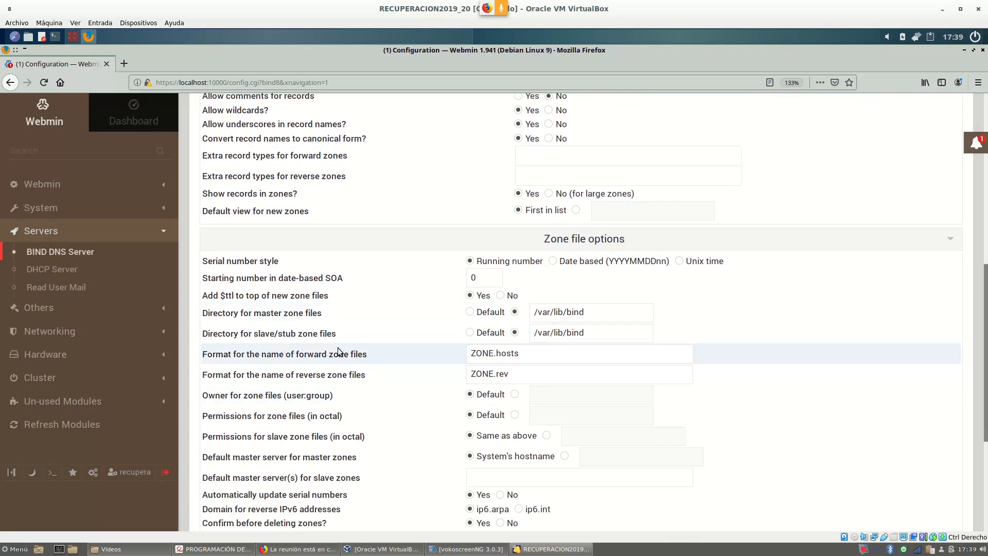
drag(598, 314, 532, 319)
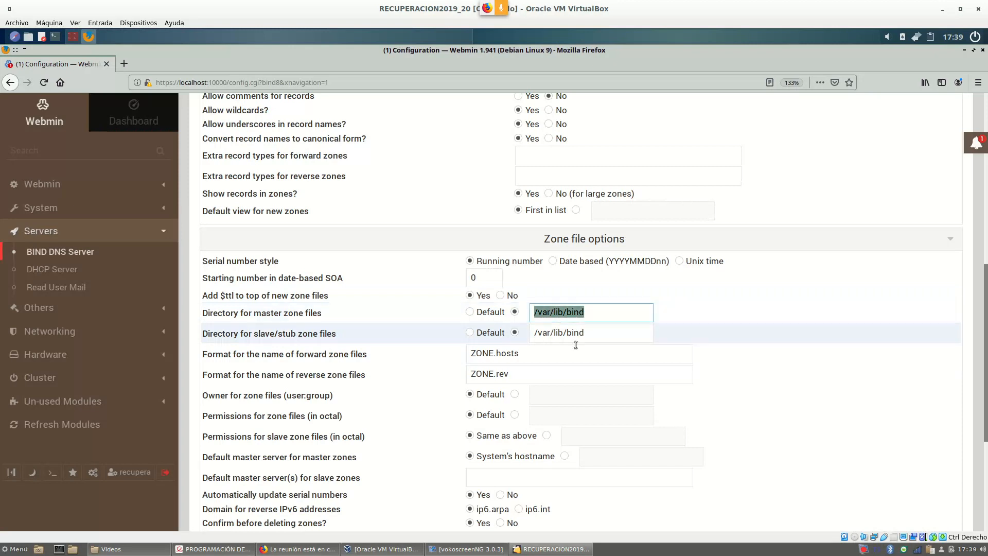
drag(607, 334, 509, 347)
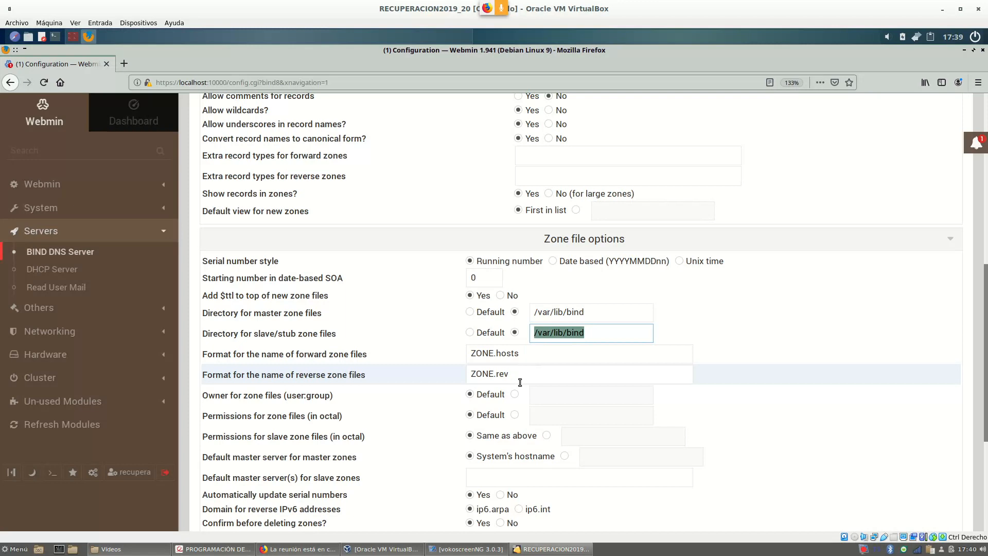
drag(594, 316, 530, 316)
drag(589, 332, 533, 332)
drag(587, 353, 466, 376)
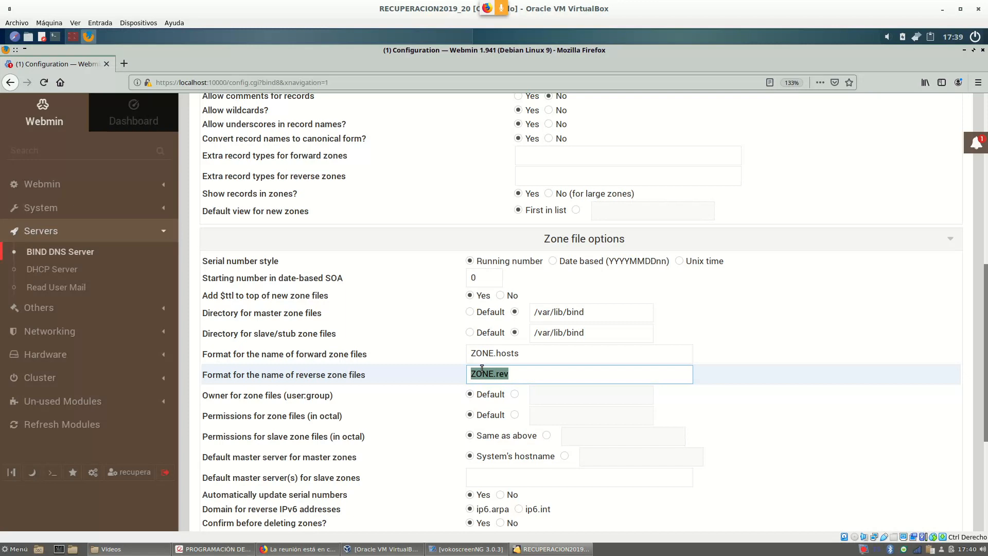
click(582, 312)
drag(580, 313, 533, 313)
drag(595, 334, 535, 334)
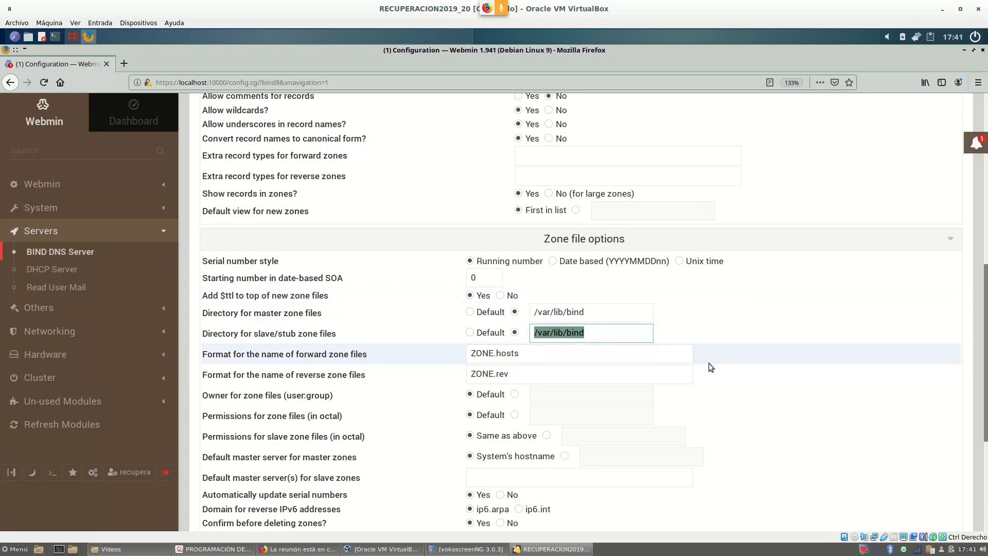
scroll(737, 332, down, 2)
scroll(742, 334, down, 2)
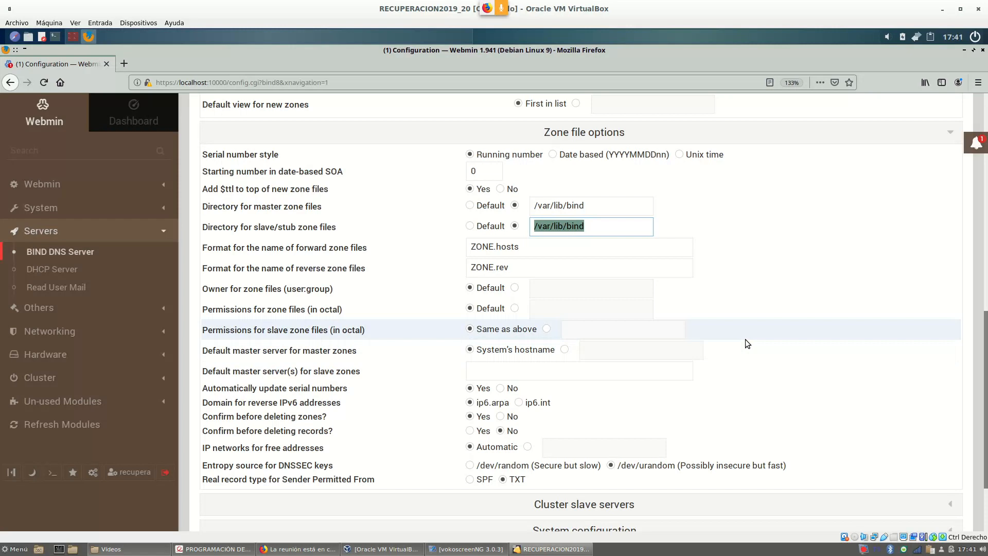
scroll(745, 337, up, 2)
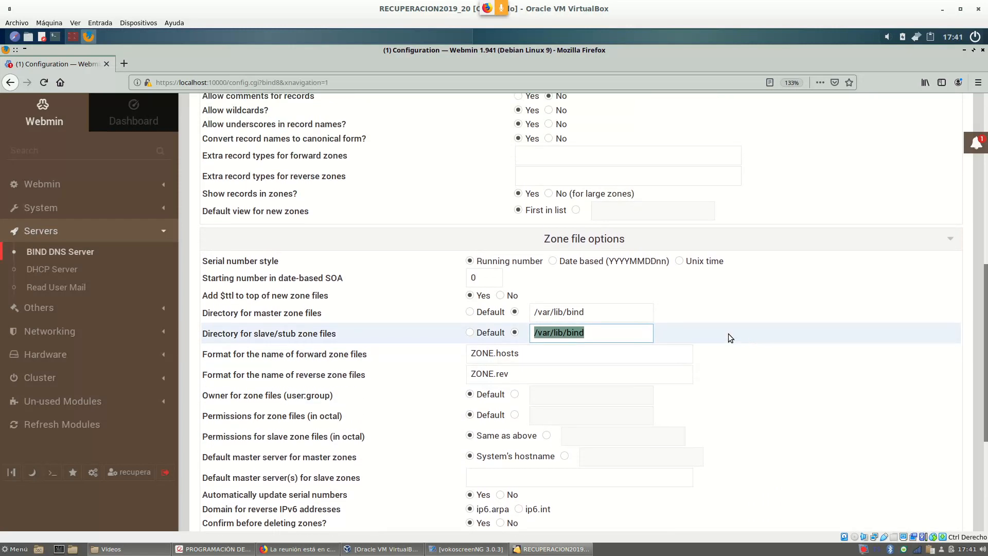
scroll(416, 396, up, 2)
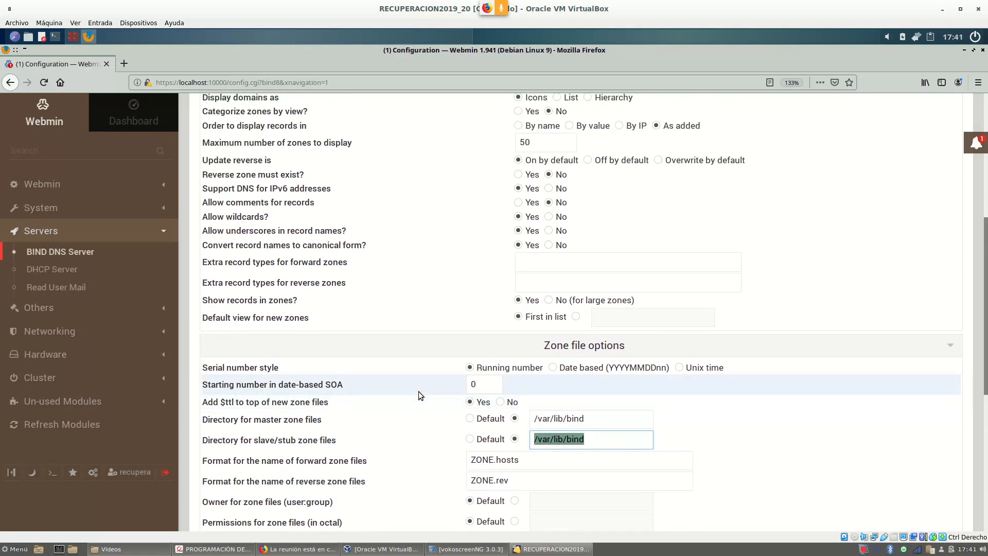
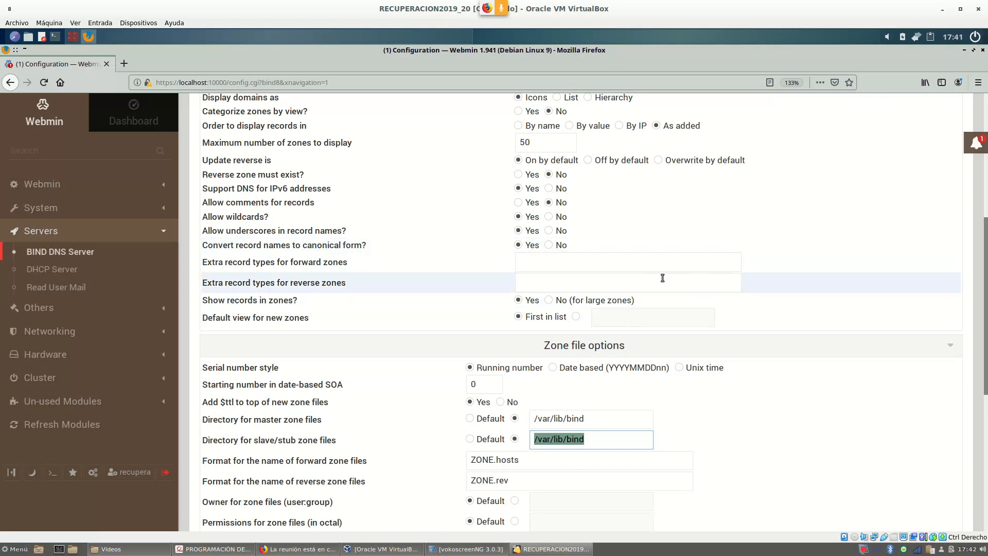
Go back to the BIND DNS Server page's Existing DNS Zones list, then bring up the exercise PDF.
scroll(688, 229, up, 5)
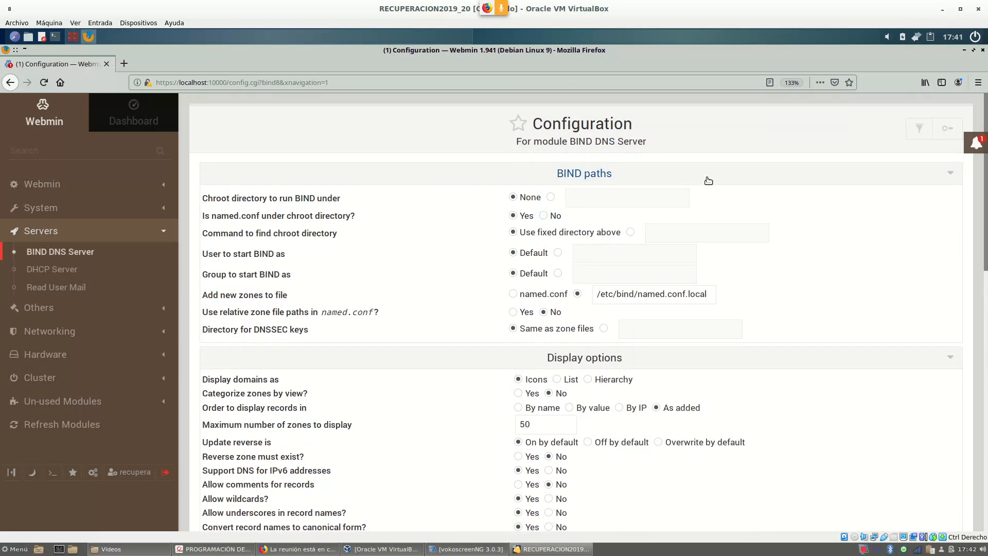
click(87, 252)
scroll(757, 263, down, 5)
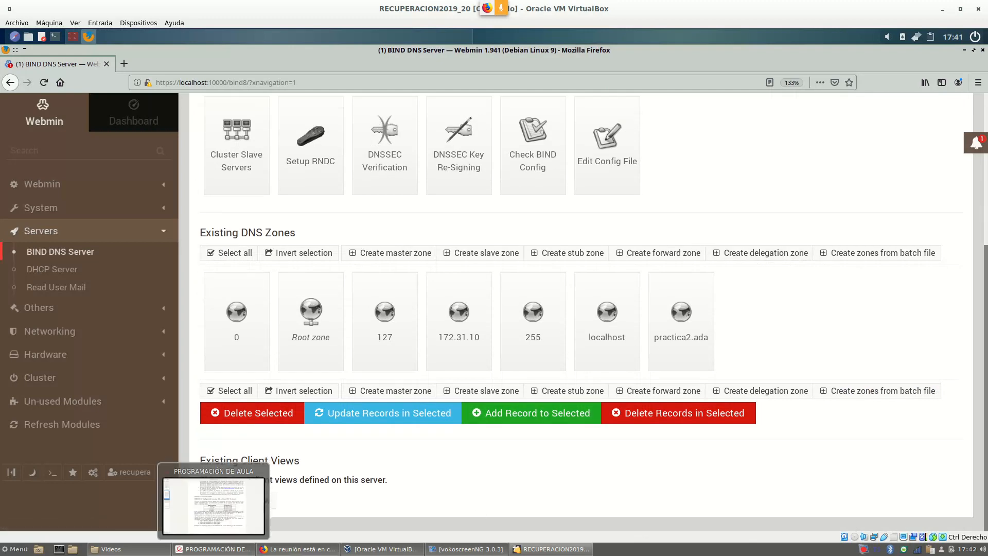
click(213, 549)
Highlight the zone name aulawebmin.ada in the exercise PDF and return to the virtual machine.
scroll(493, 215, down, 1)
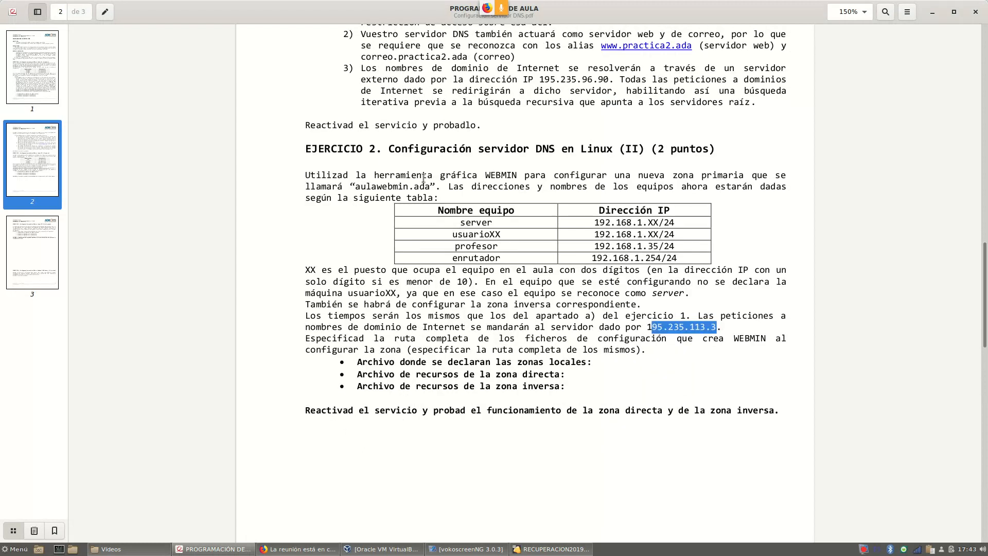
click(355, 184)
drag(354, 183, 430, 187)
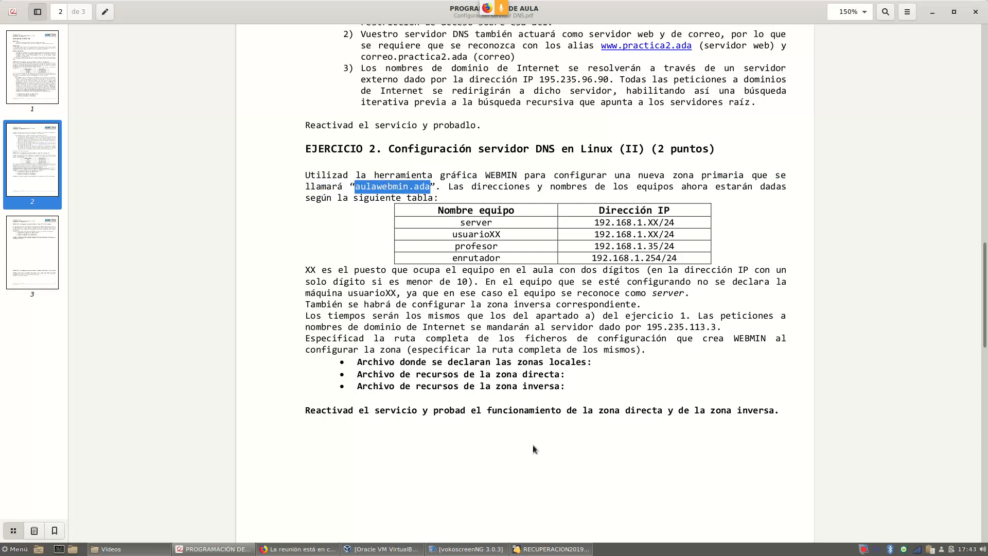
mouse_move(560, 553)
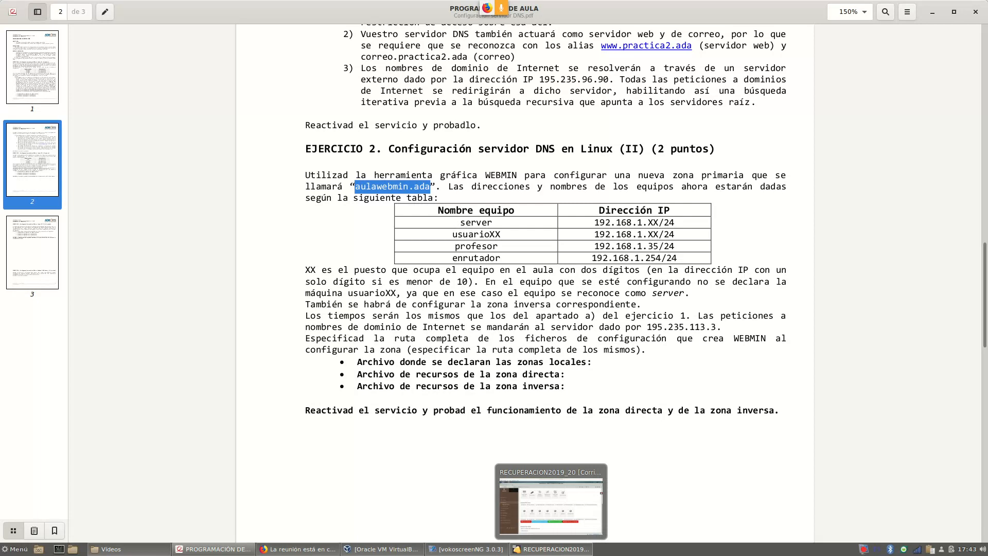
click(557, 551)
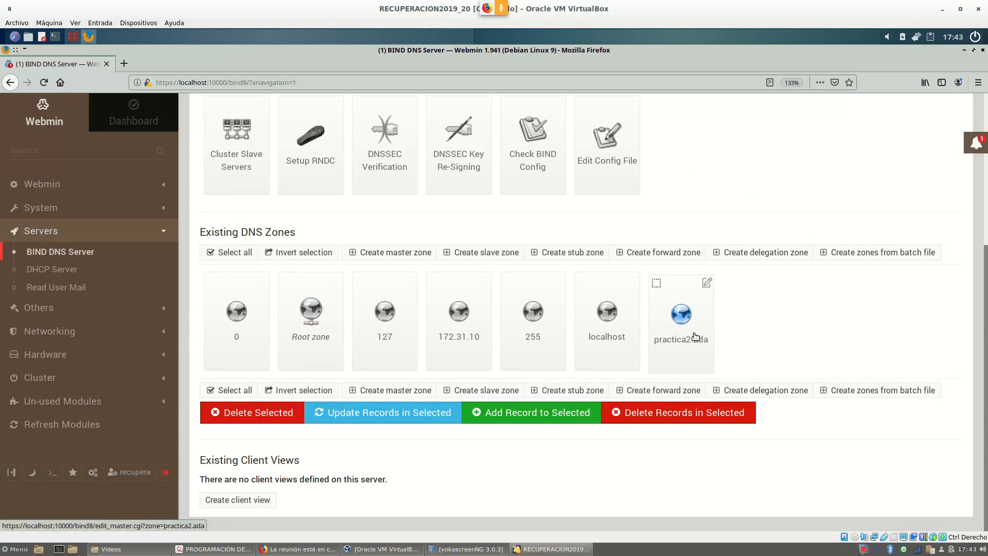
Start a new master zone and highlight the Domain name / Network label.
click(390, 255)
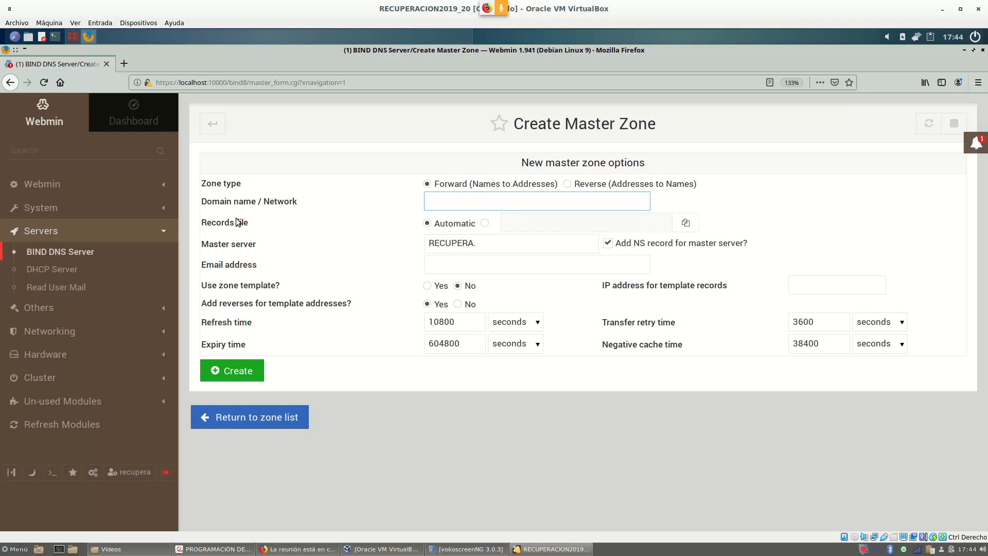
drag(203, 201, 256, 204)
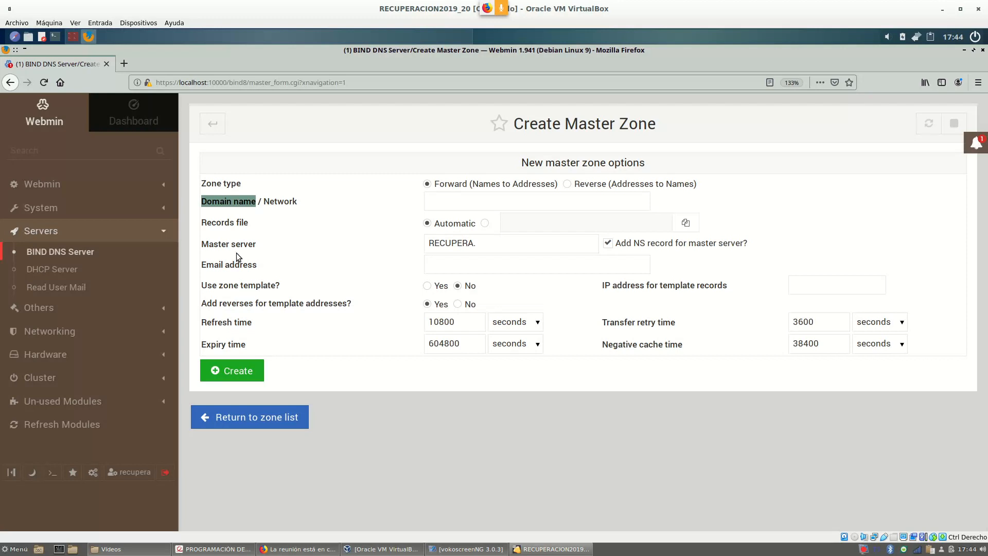
Enter aulawebmin.ada as the zone's domain name, leaving the records file set to Automatic.
click(476, 203)
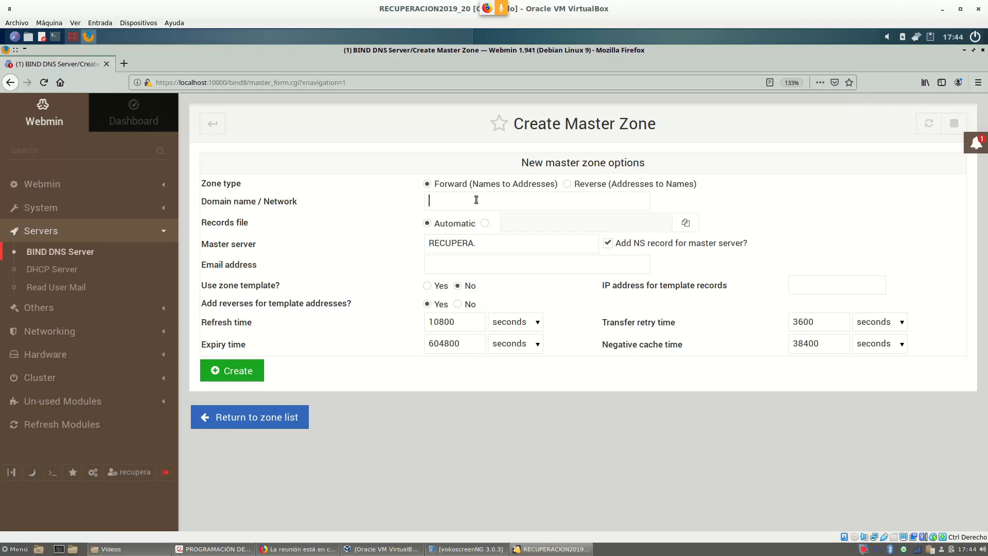
text(aulawebmin.ada)
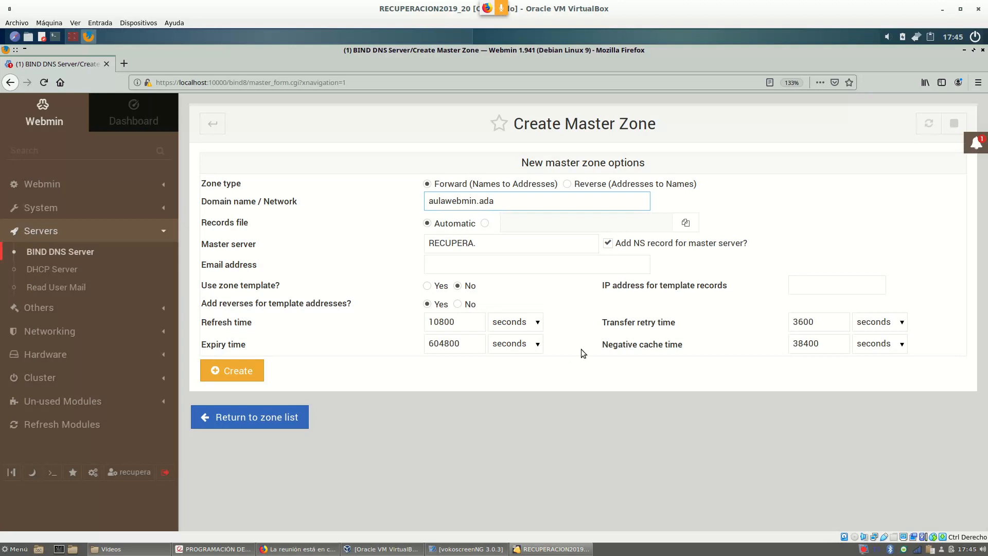
click(485, 223)
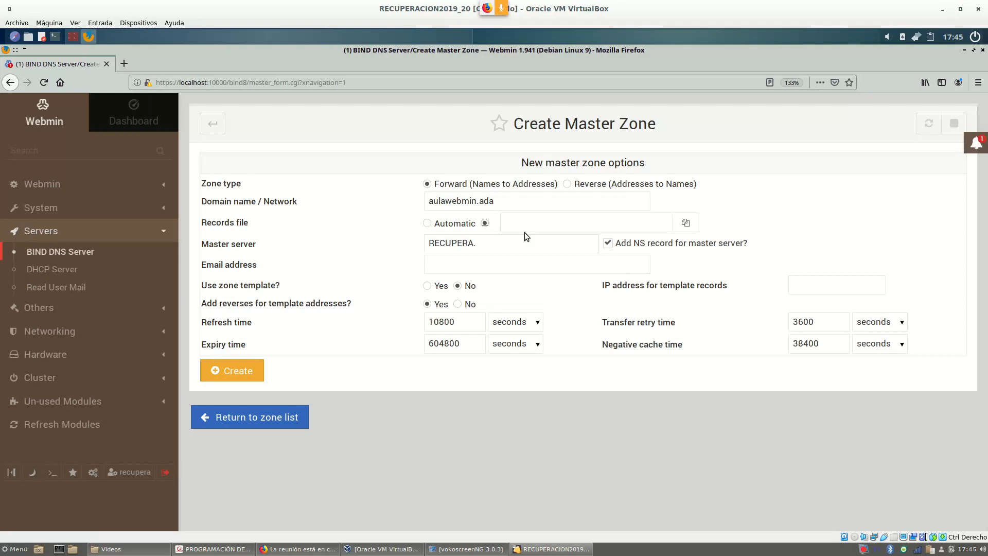
click(428, 224)
Highlight the host name 'server' in the PDF's address table, then return to the zone form.
click(233, 549)
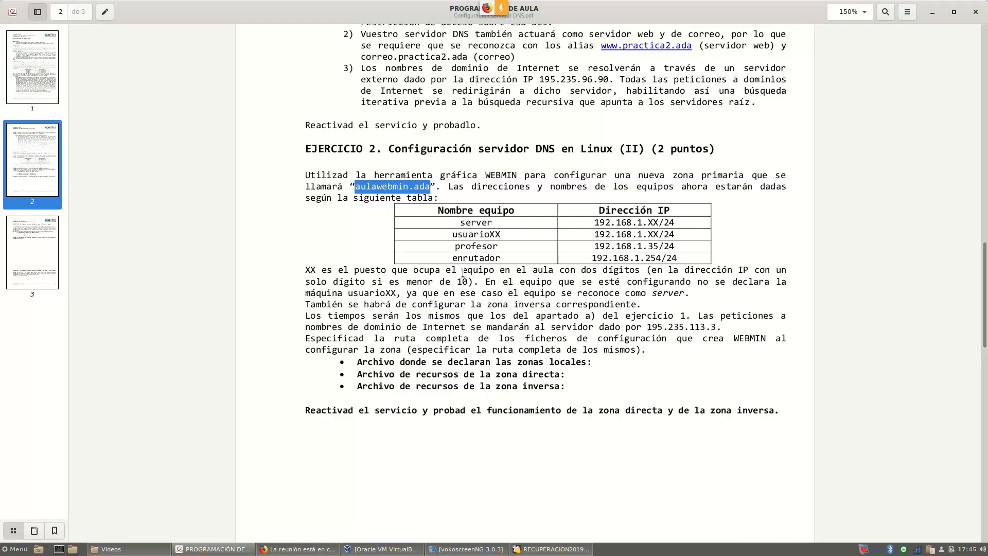
drag(493, 222, 461, 225)
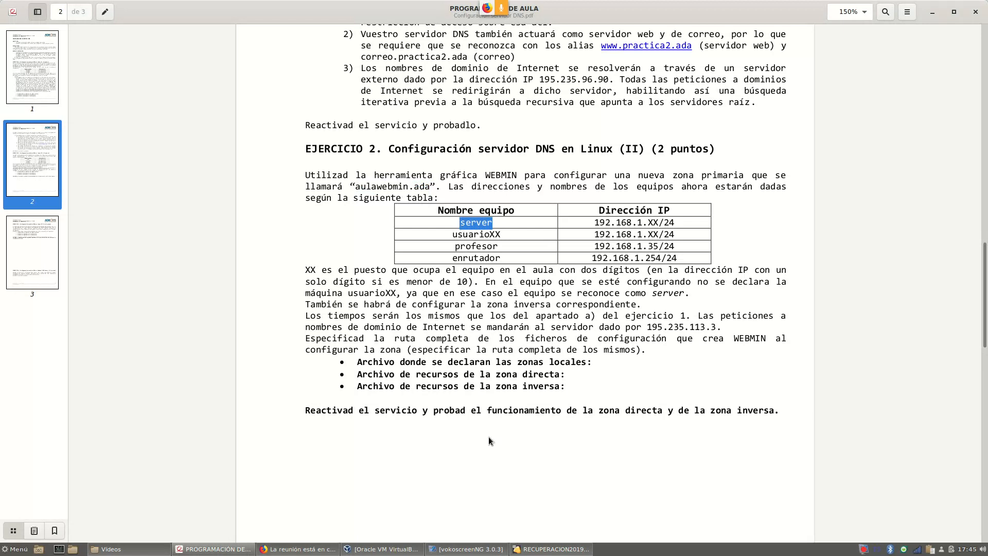
click(551, 550)
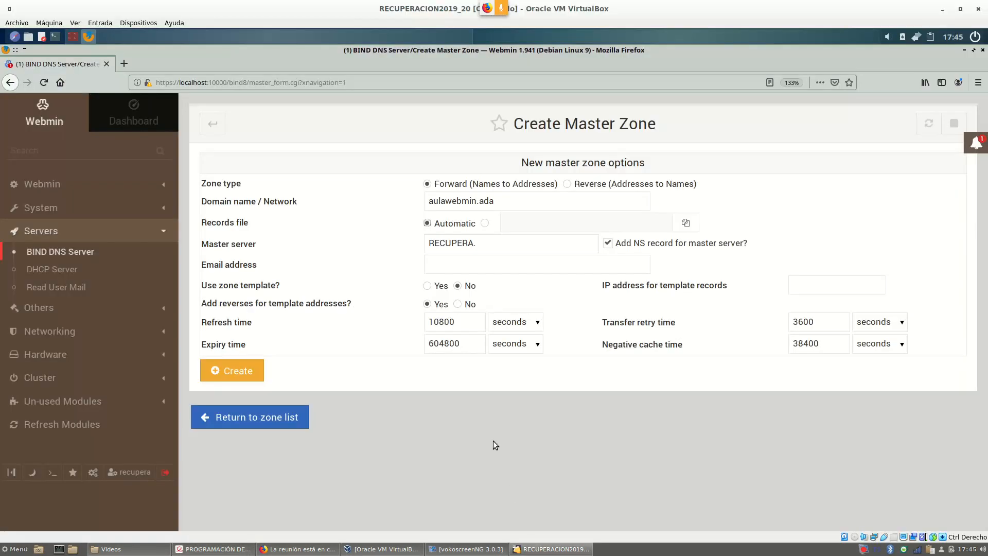
Change the master server from RECUPERA. to server., then select 'server' in the PDF table.
click(479, 247)
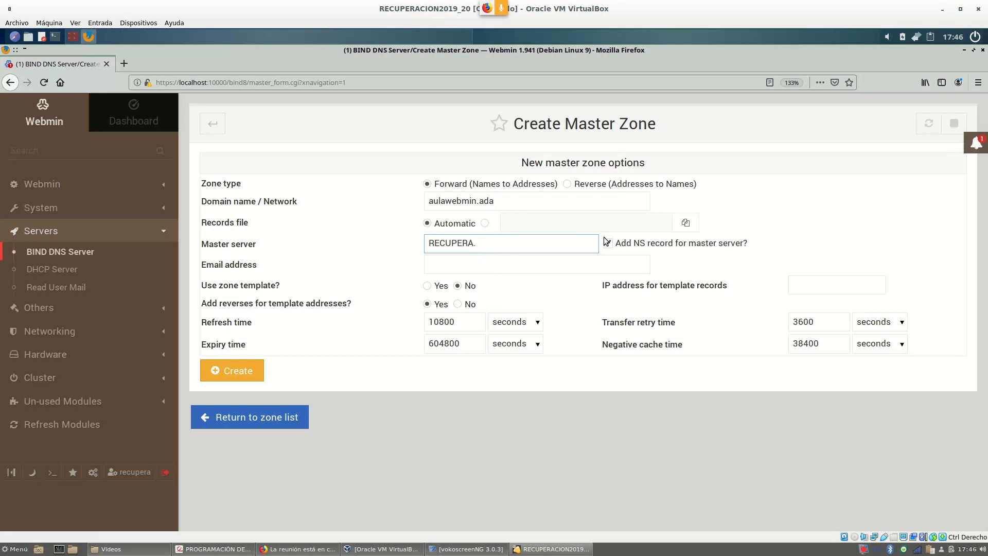
key(BackSpace)
key(BackSpace)
key(BackSpace)
key(BackSpace)
key(BackSpace)
key(BackSpace)
key(BackSpace)
key(BackSpace)
key(BackSpace)
text(server)
key(BackSpace)
text(.)
click(228, 550)
double_click(476, 223)
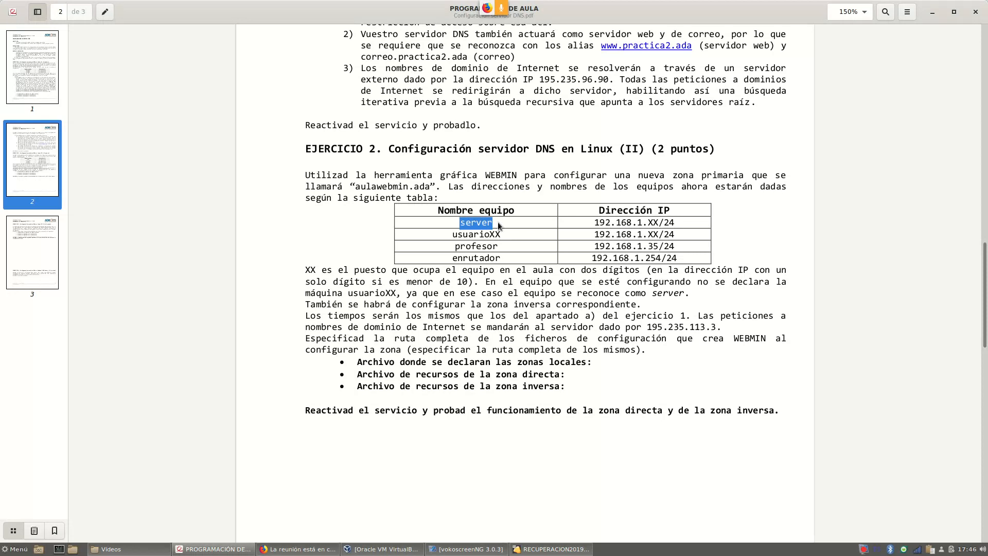
Review Ejercicio 1's timing requirements in the PDF, then return to the zone form.
scroll(499, 225, up, 15)
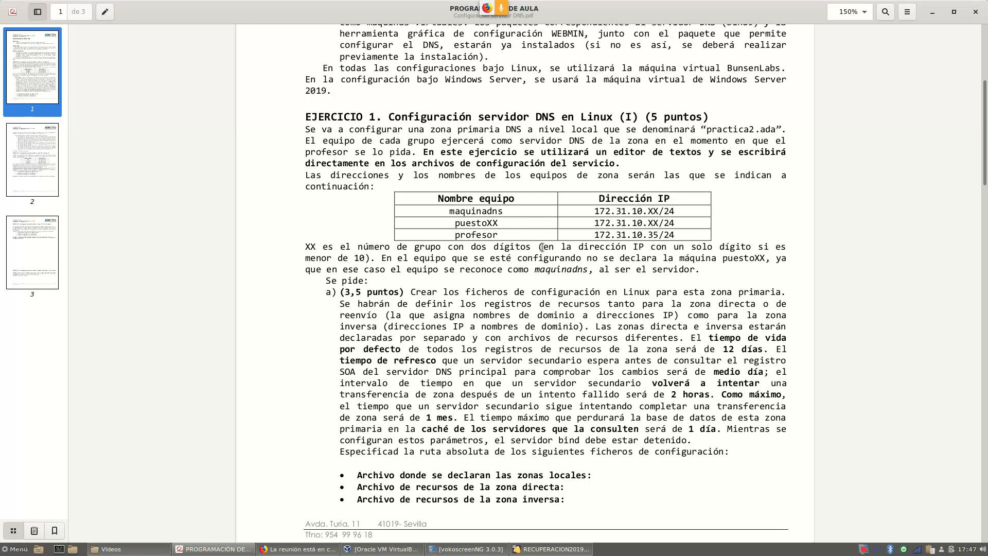
scroll(544, 247, down, 10)
scroll(547, 250, down, 10)
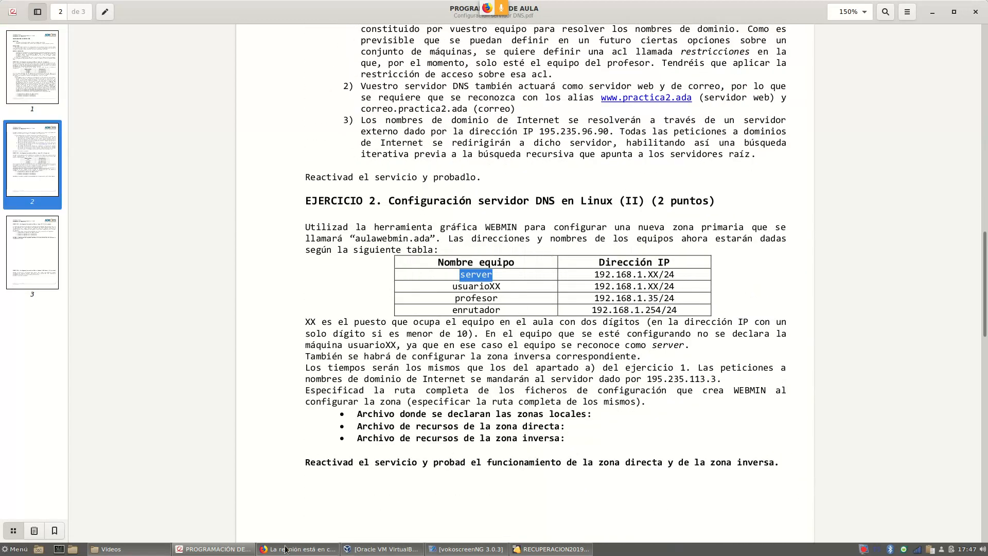
click(550, 548)
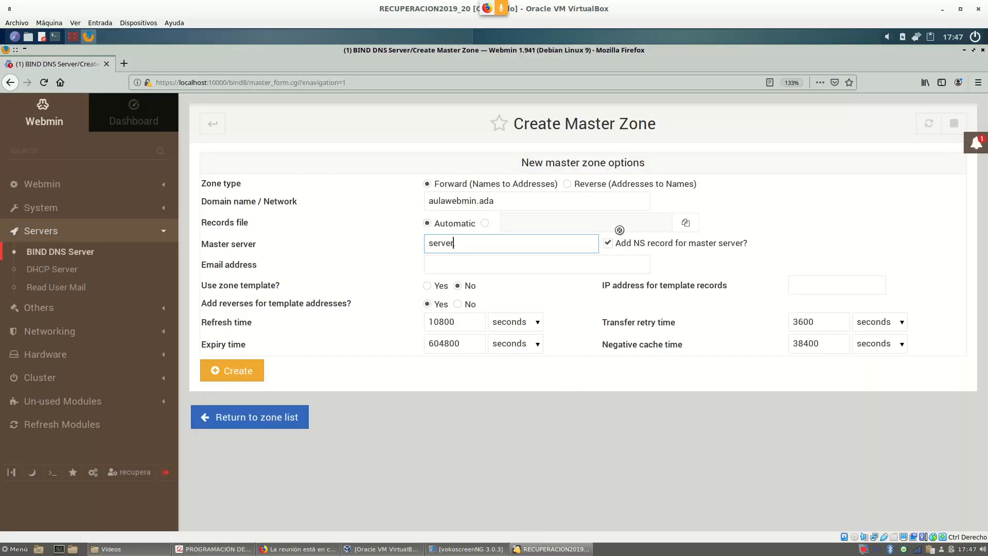
Retype the trailing dot to keep master server as server. and highlight it, then check the PDF.
key(BackSpace)
text(.)
drag(478, 243, 424, 242)
click(430, 265)
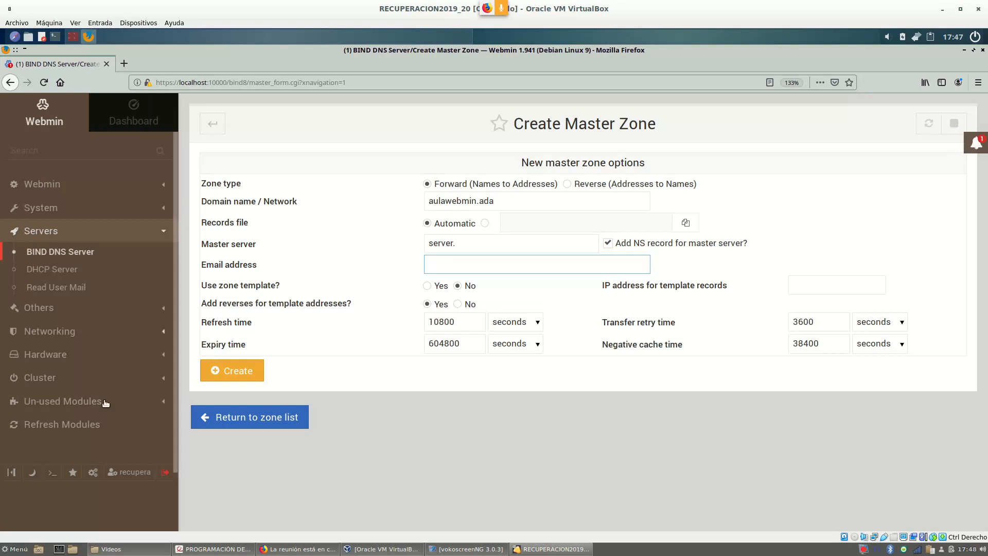
click(216, 550)
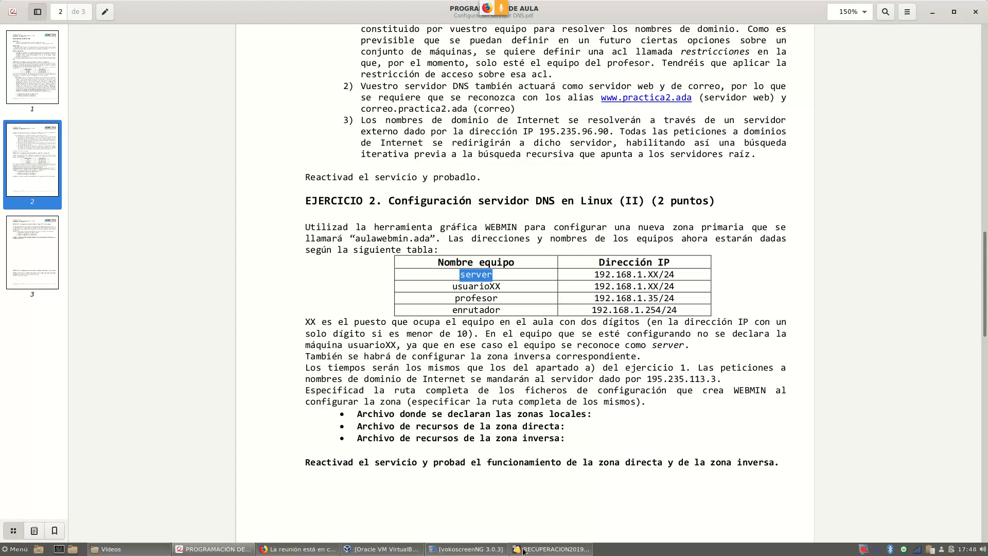
Return to the zone form and place the cursor in the Email address field.
click(543, 550)
click(465, 264)
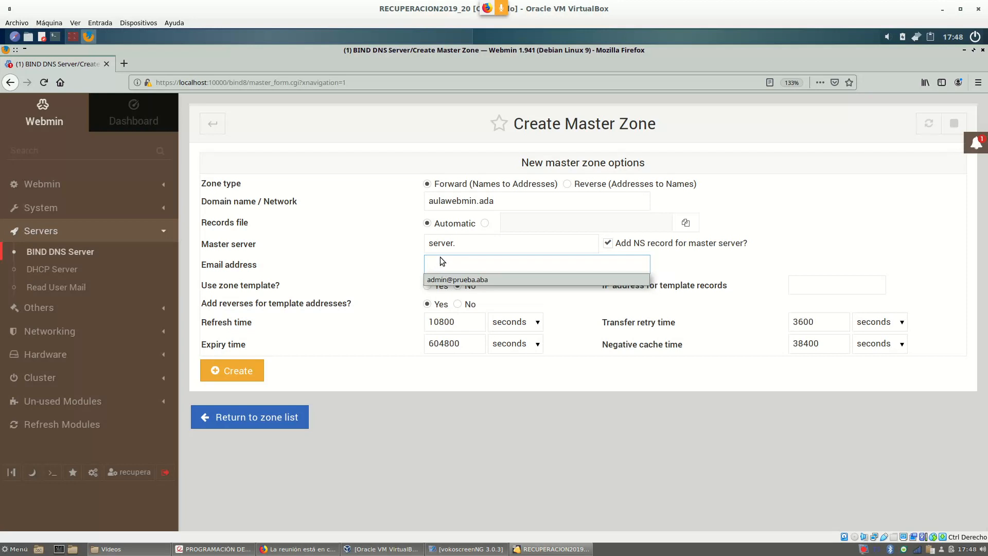
Enter the zone administrator's e-mail address and highlight the option about adding reverse records.
click(439, 266)
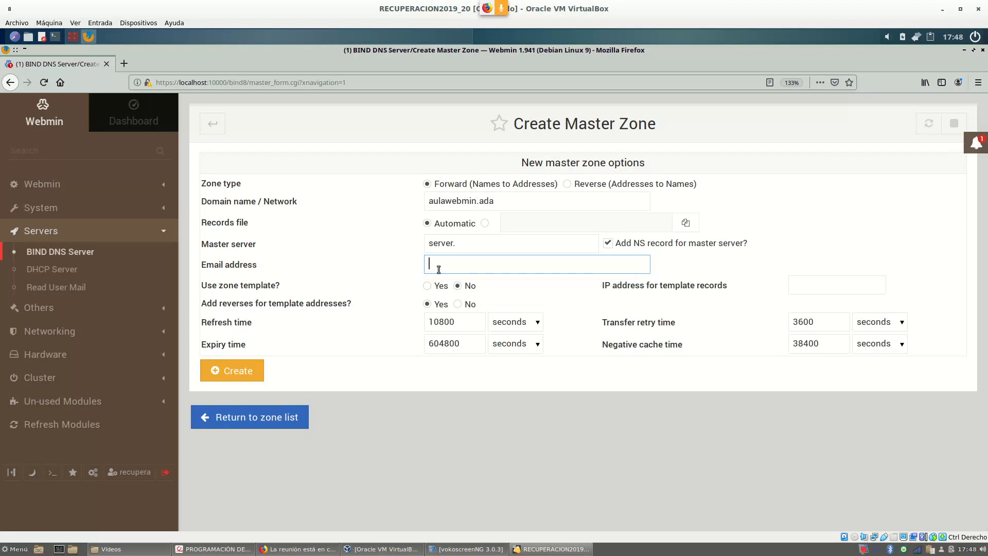
text(admin@)
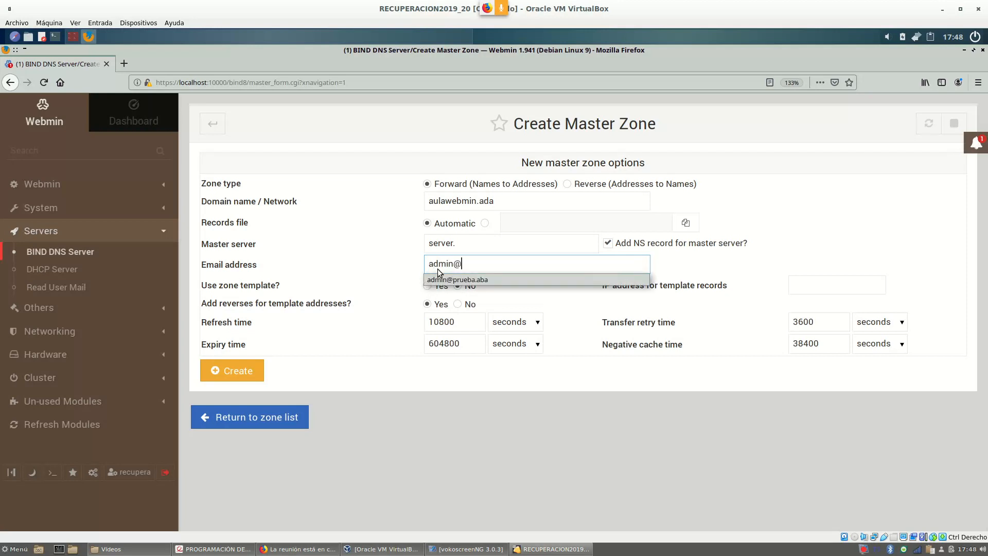
text(aulawebmin.ada)
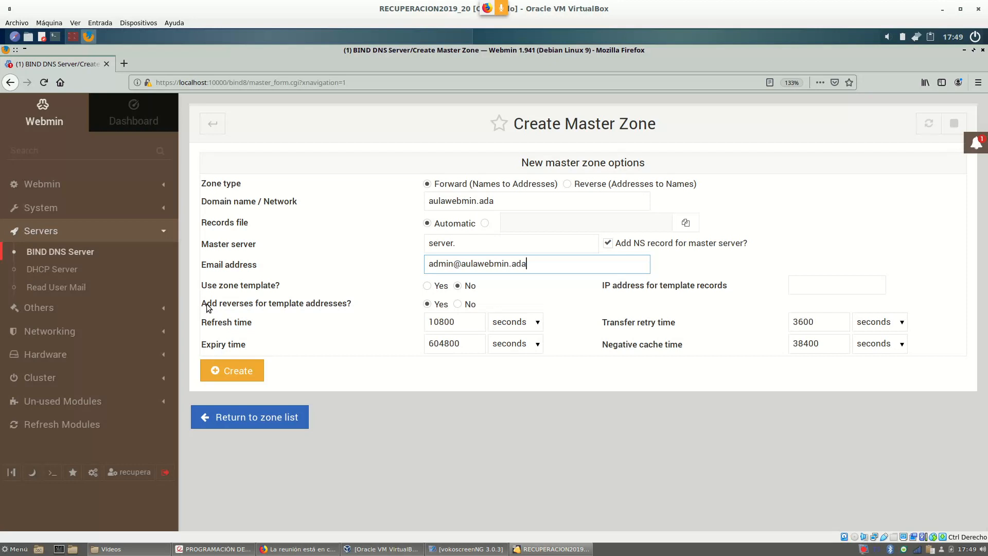
drag(201, 306, 251, 308)
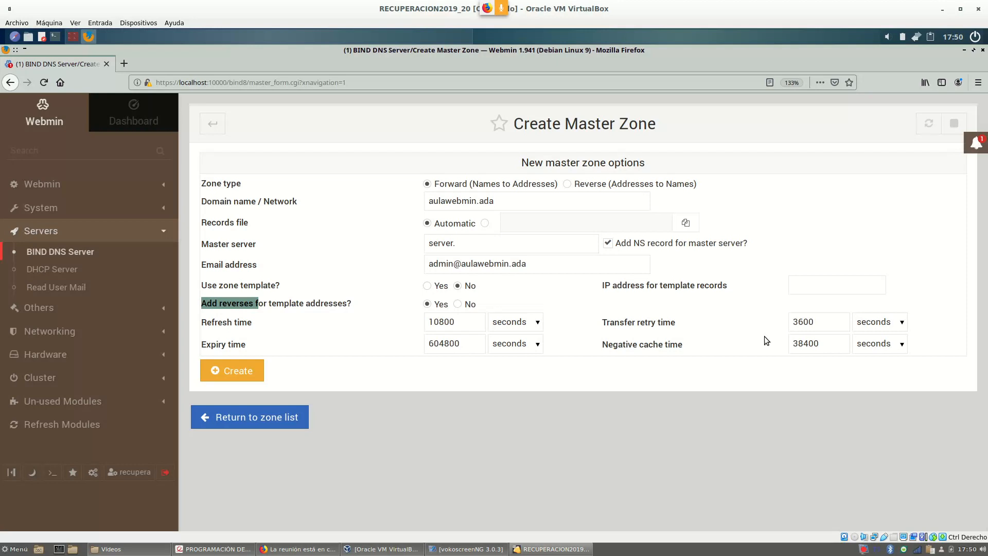
Scroll the exercise PDF back to page 1 and highlight '12 días' and 'medio día' in exercise 1.
click(227, 548)
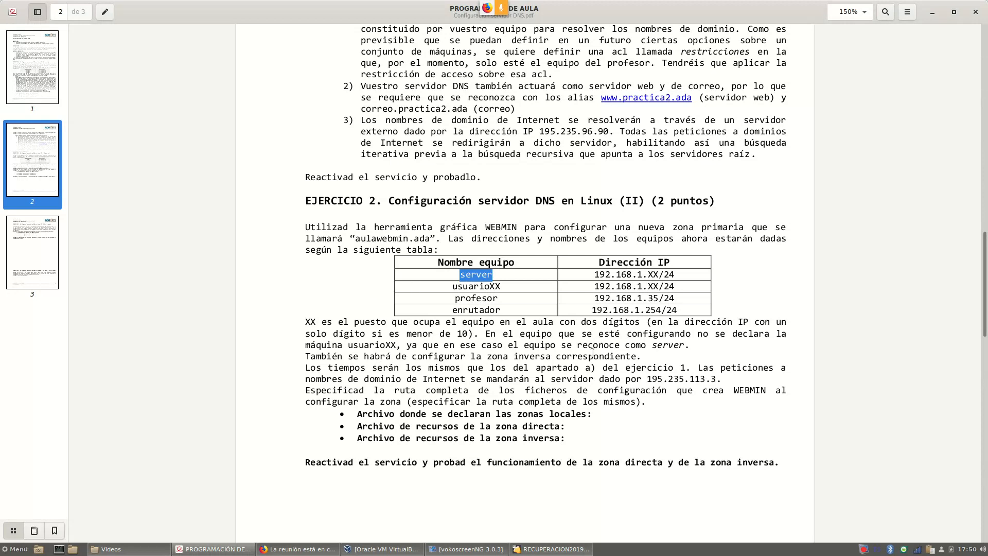
drag(606, 370, 681, 370)
scroll(657, 340, up, 5)
scroll(657, 340, up, 10)
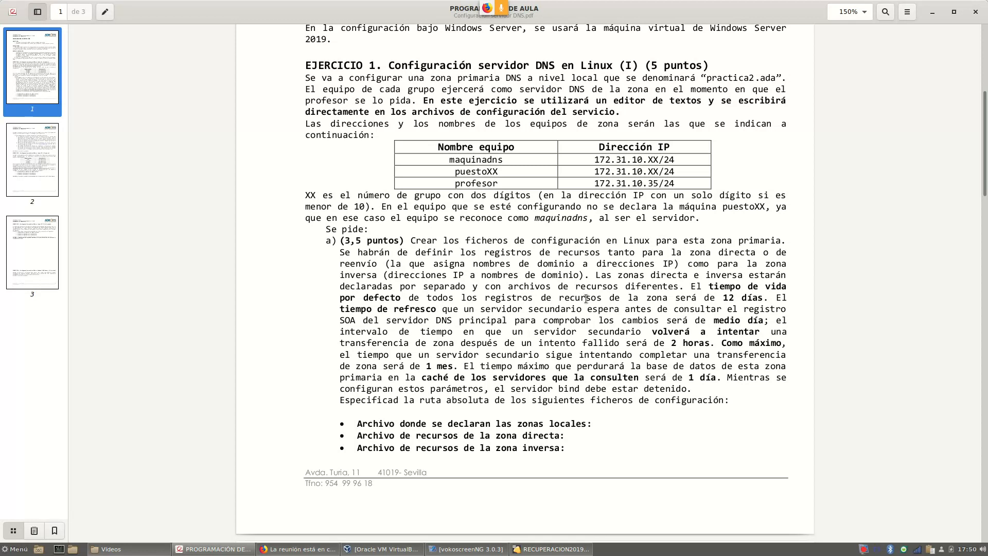
drag(728, 301, 755, 298)
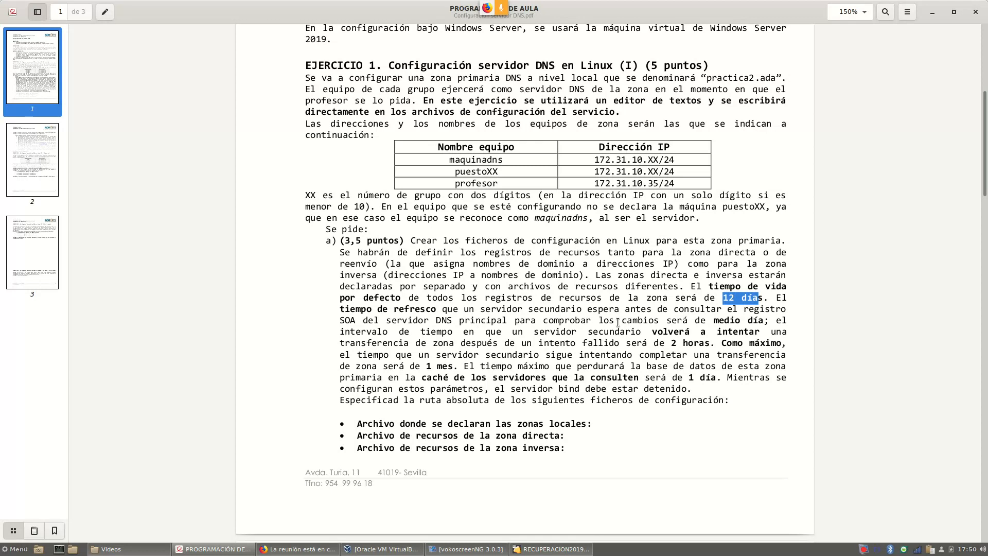
drag(709, 322, 760, 321)
Change the zone's refresh time from 10800 seconds to 12 hours.
click(540, 550)
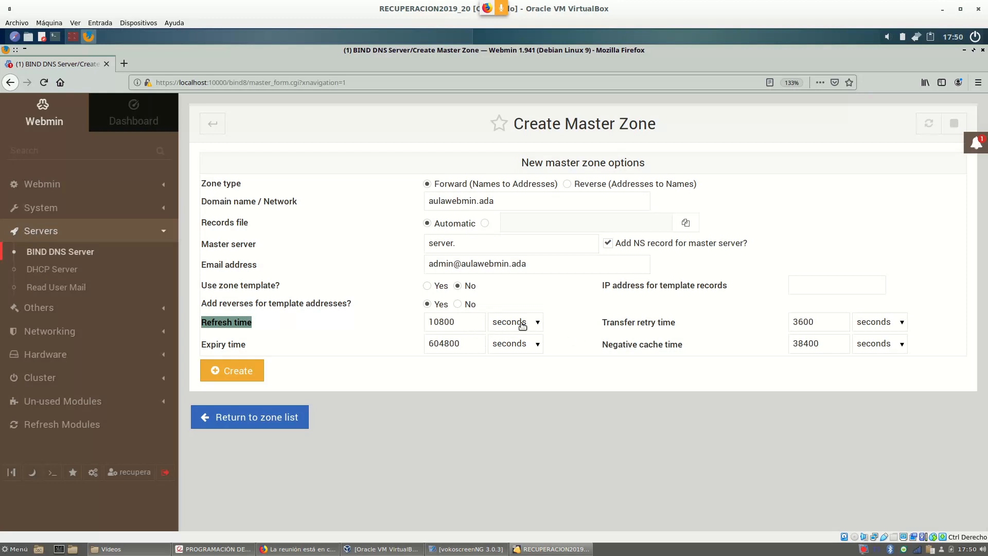
click(538, 324)
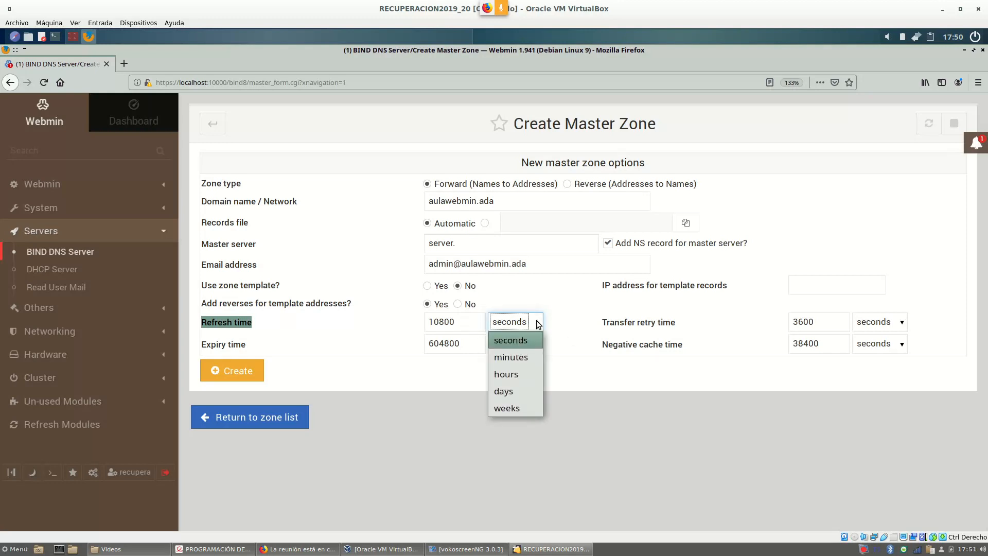
click(511, 375)
key(shift+Tab)
text(12)
click(236, 335)
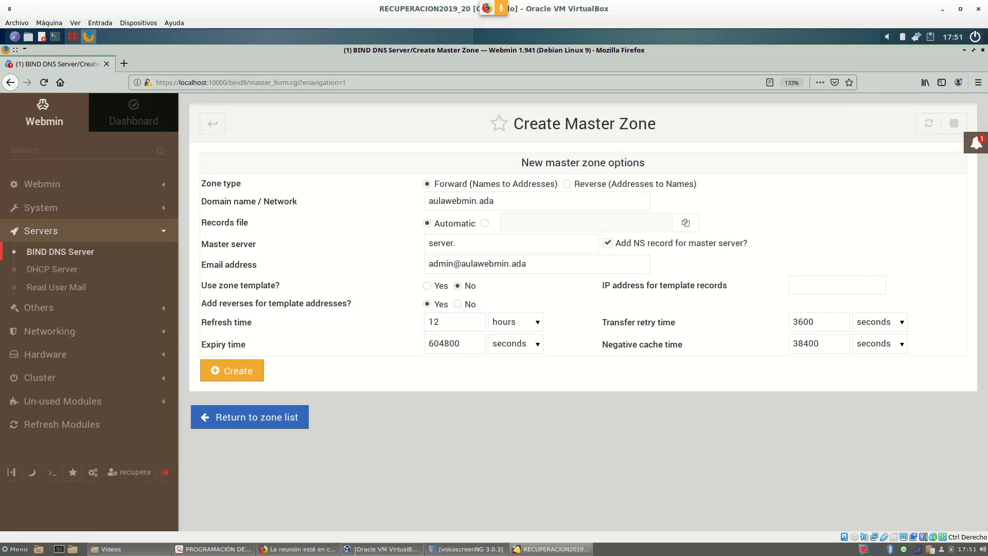
click(214, 549)
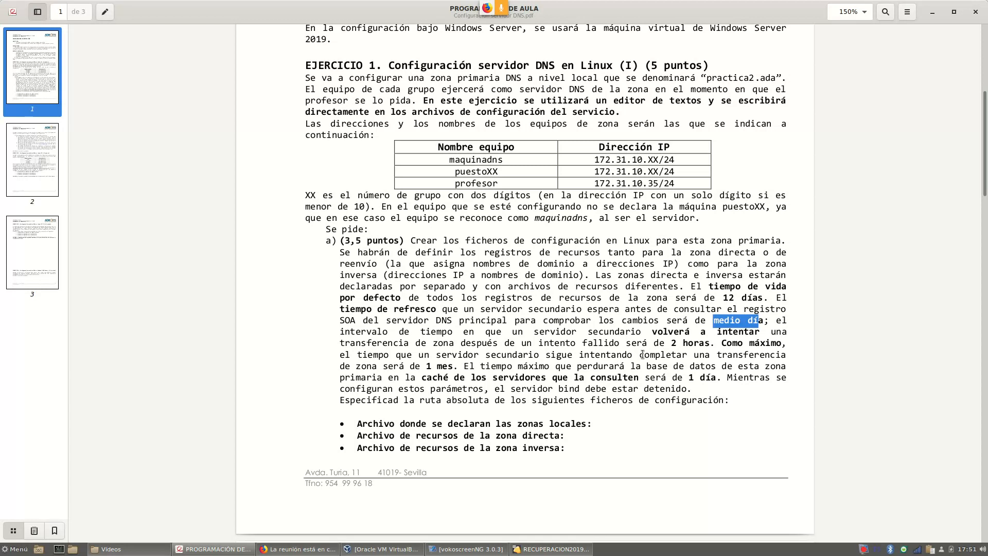
Locate the Transfer retry time field in the Create Master Zone form, cross-checking the exercise PDF.
click(561, 550)
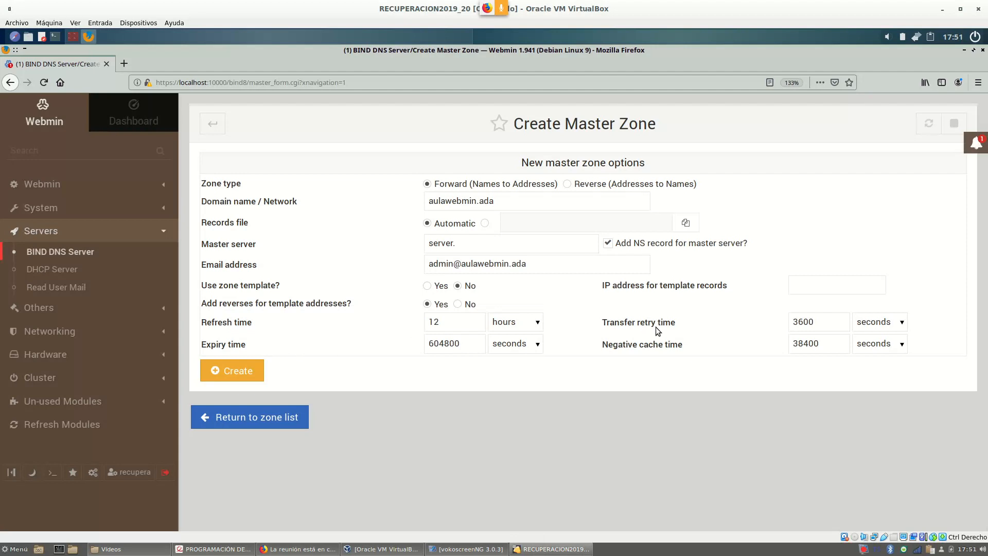
drag(674, 323, 598, 325)
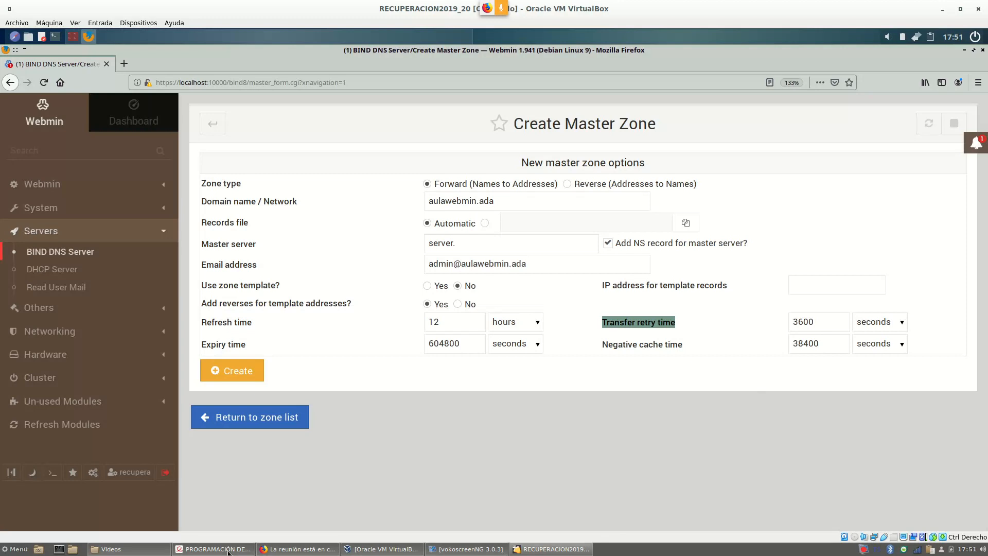
click(212, 548)
click(575, 548)
click(576, 548)
Change the transfer retry time from 3600 seconds to 2 hours.
click(902, 323)
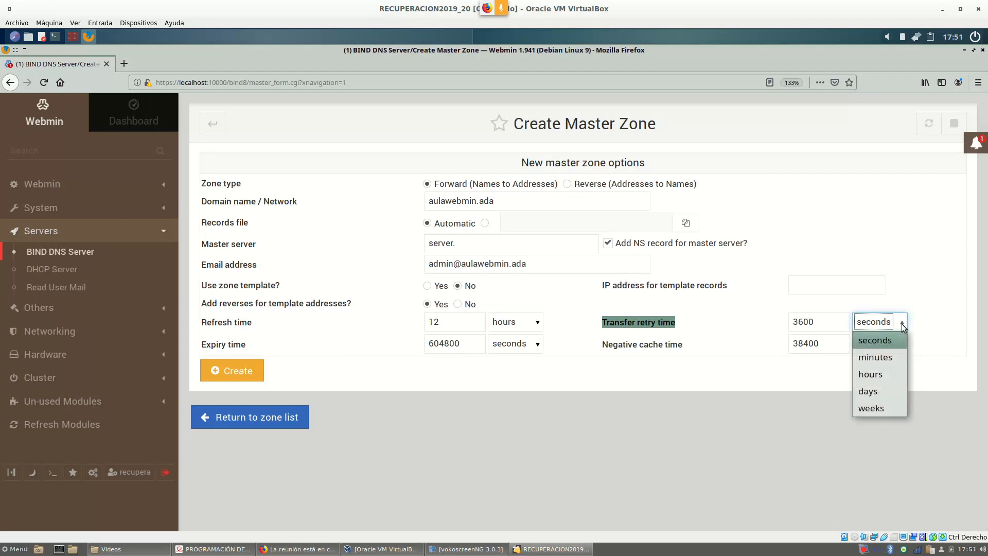
click(880, 376)
double_click(808, 322)
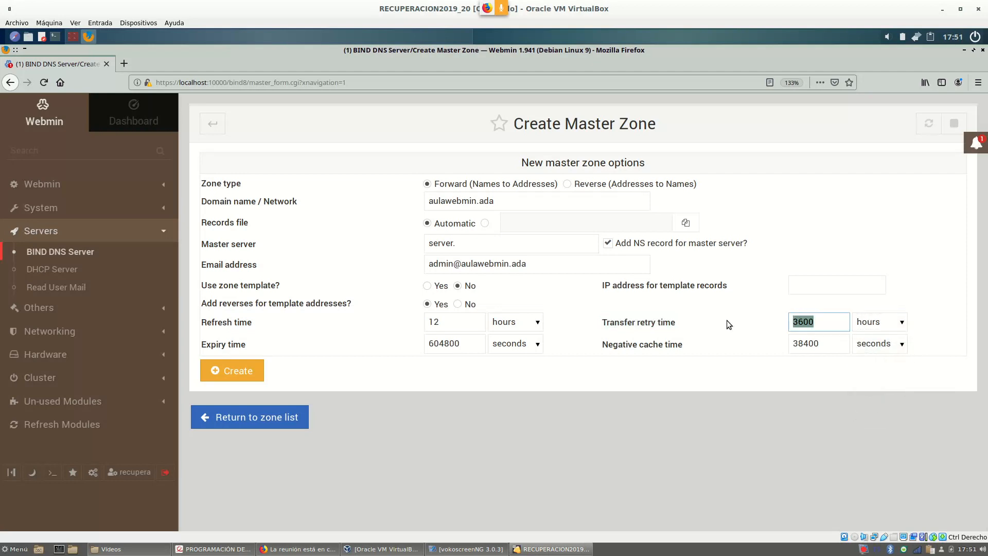
text(2)
click(237, 550)
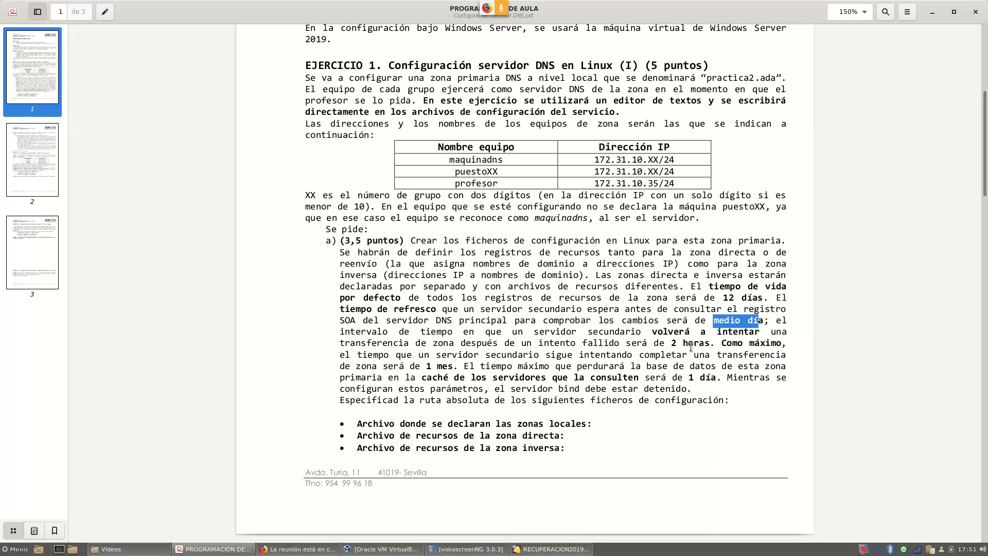
click(724, 337)
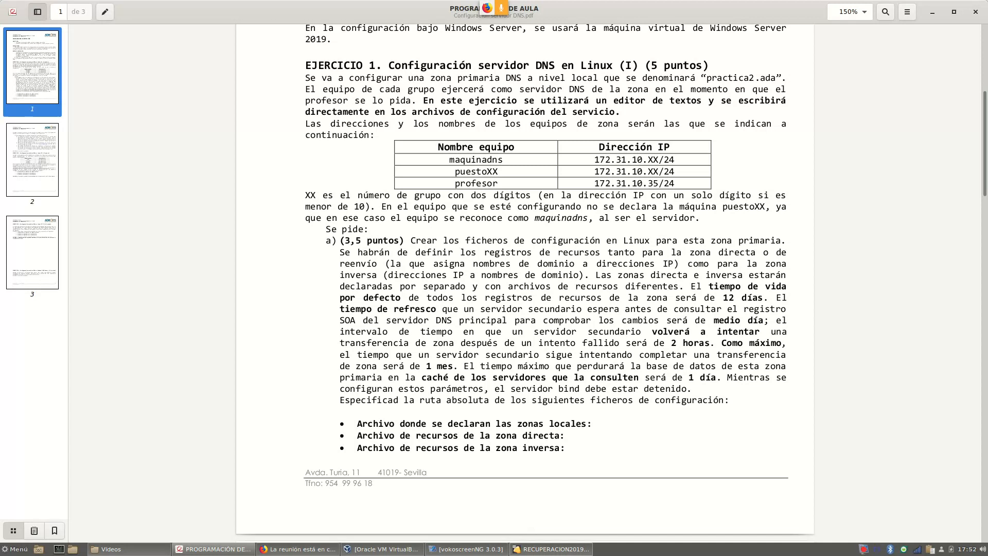
click(541, 551)
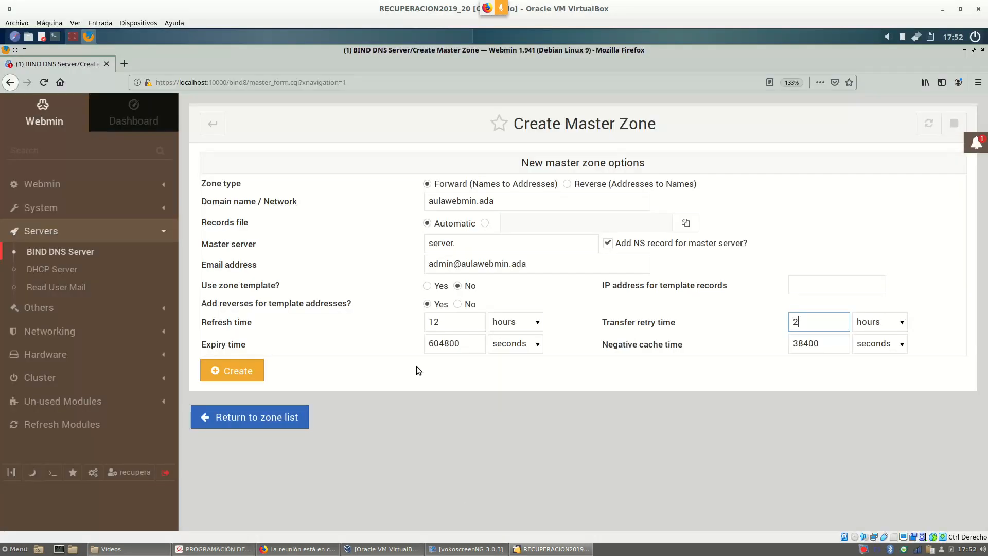
Change the expiry time from 604800 seconds to 28 days.
drag(255, 344, 189, 338)
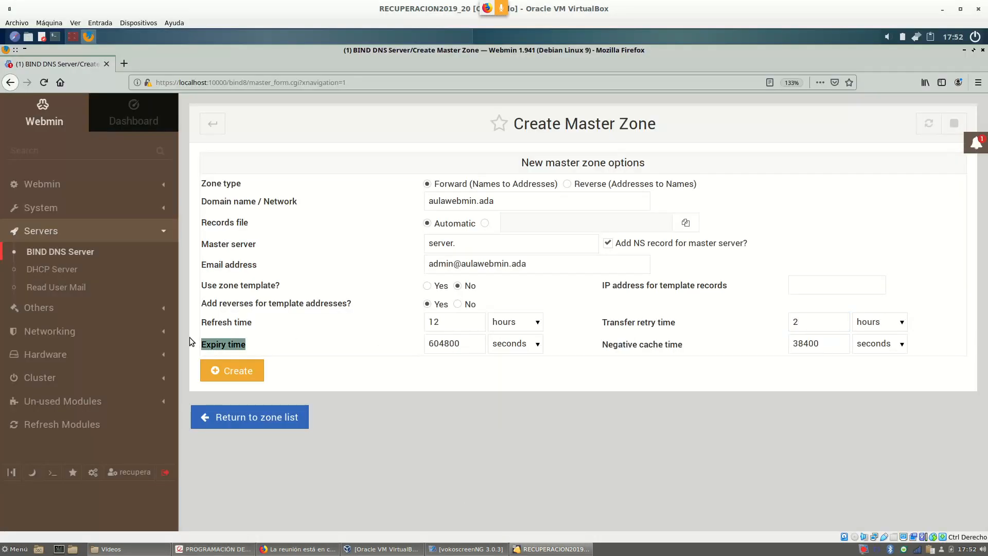
click(538, 345)
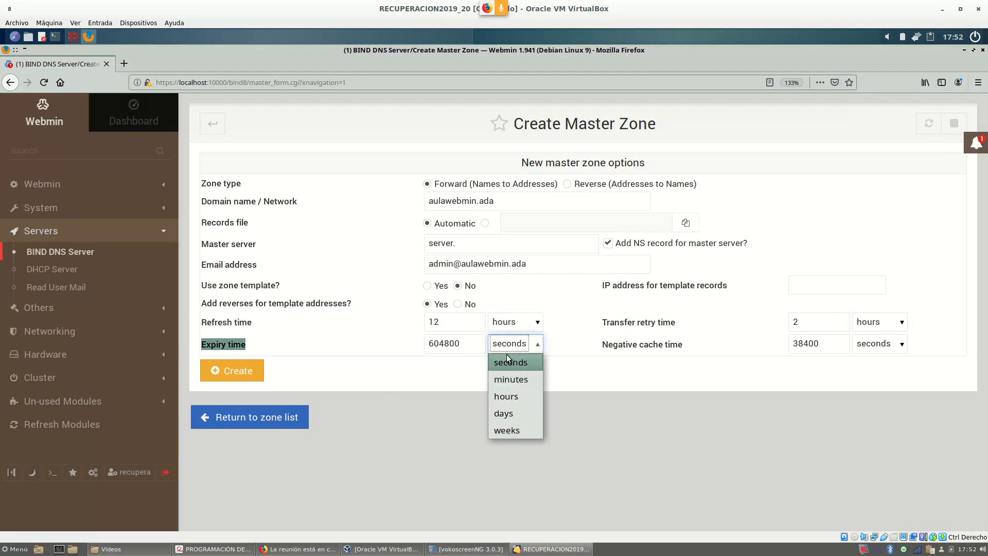
click(507, 416)
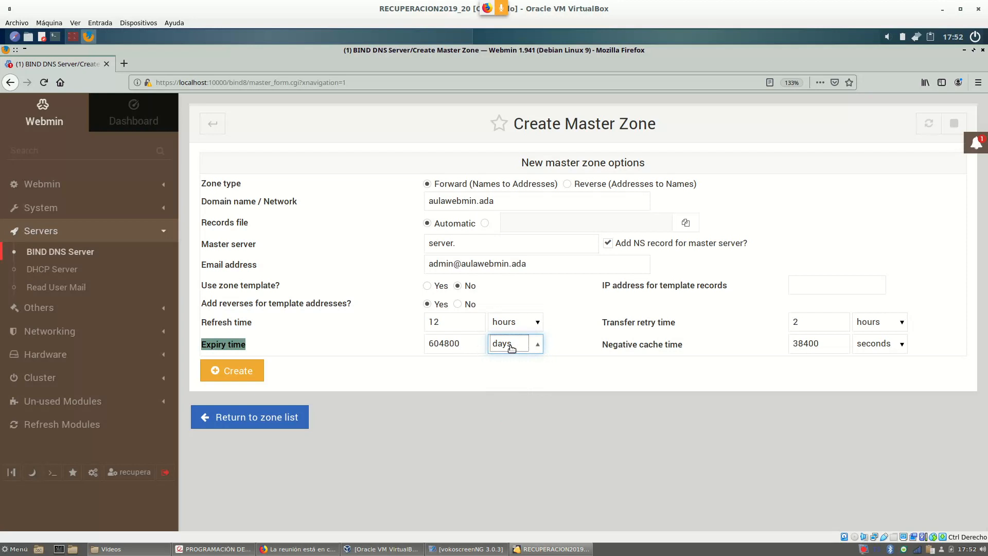
drag(464, 344, 403, 350)
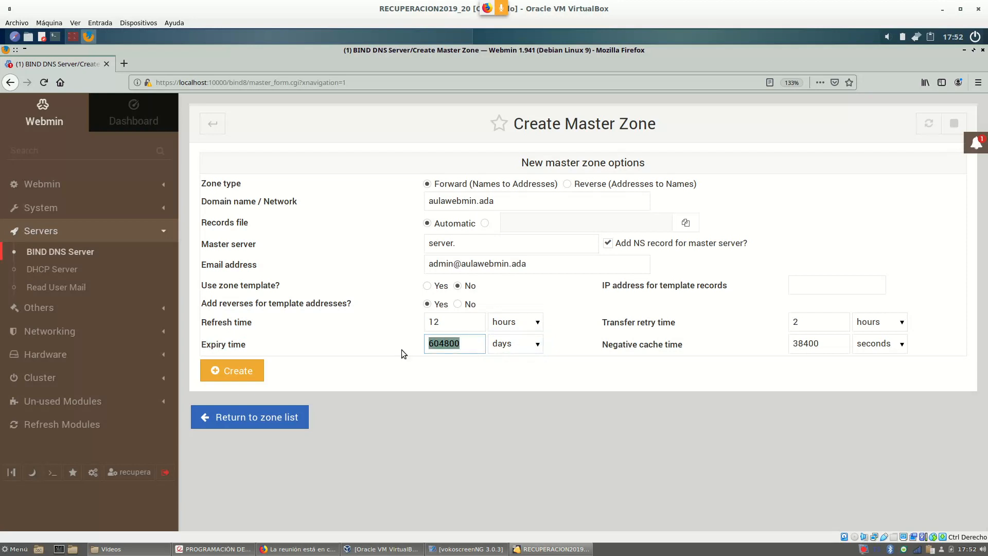
text(28)
click(398, 347)
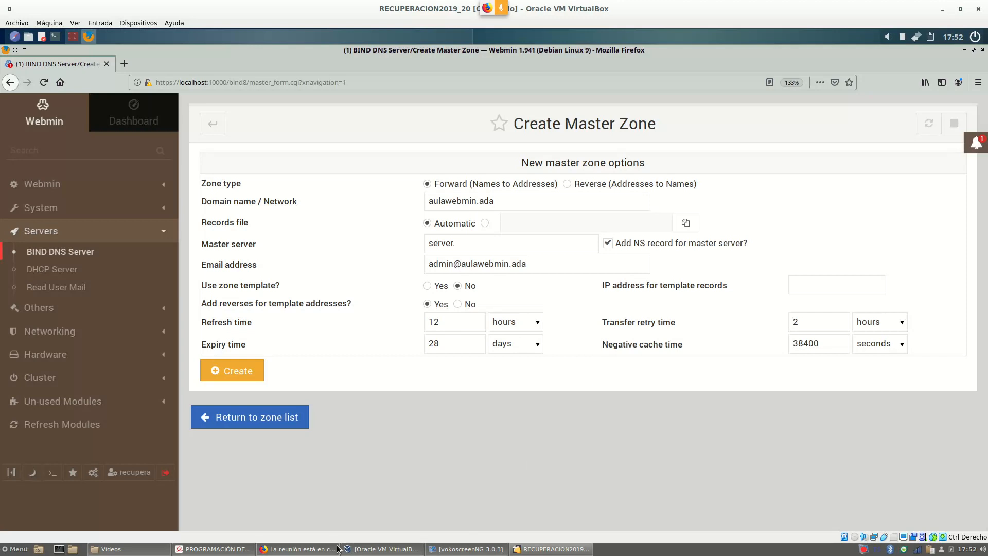
After rechecking the PDF, change the negative cache time from 38400 seconds to 1 day.
click(212, 549)
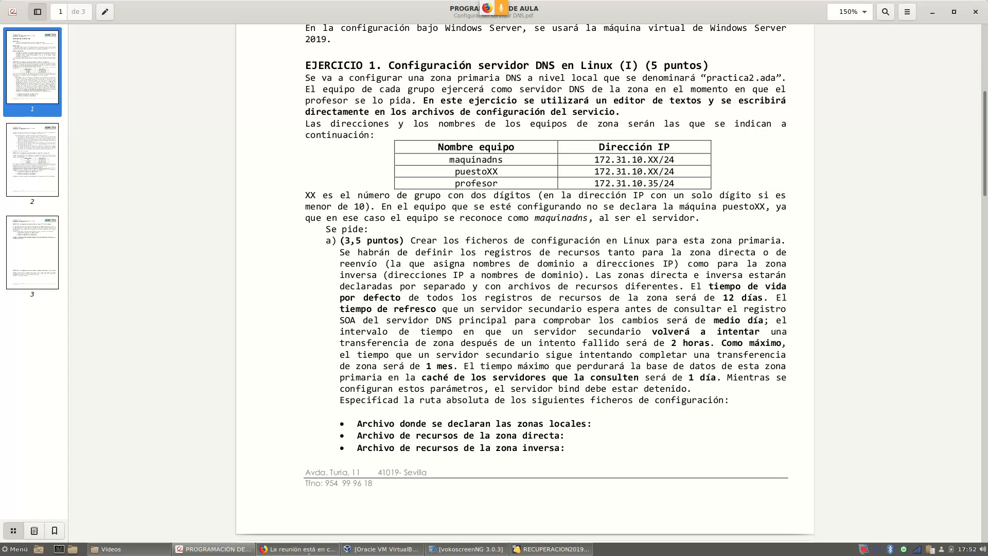
click(552, 549)
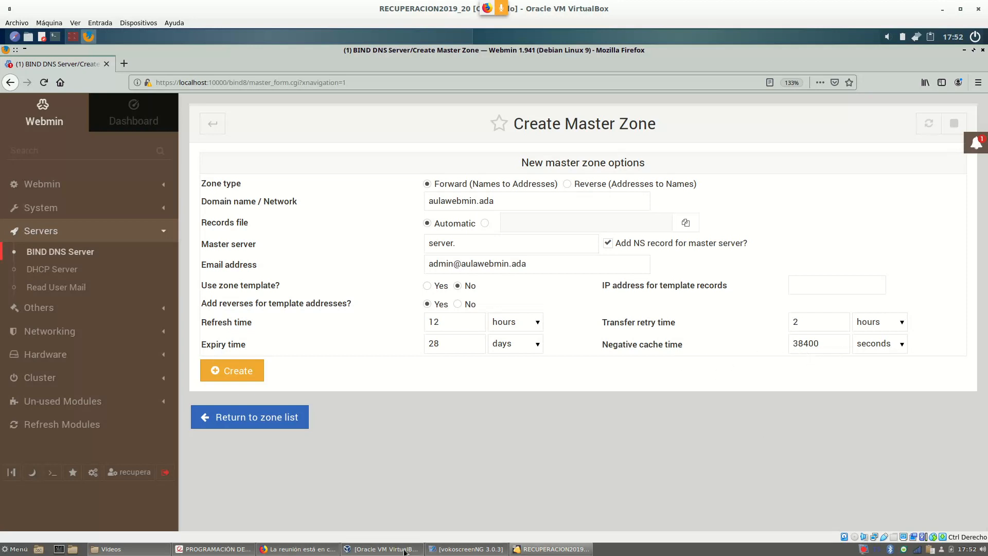
click(213, 548)
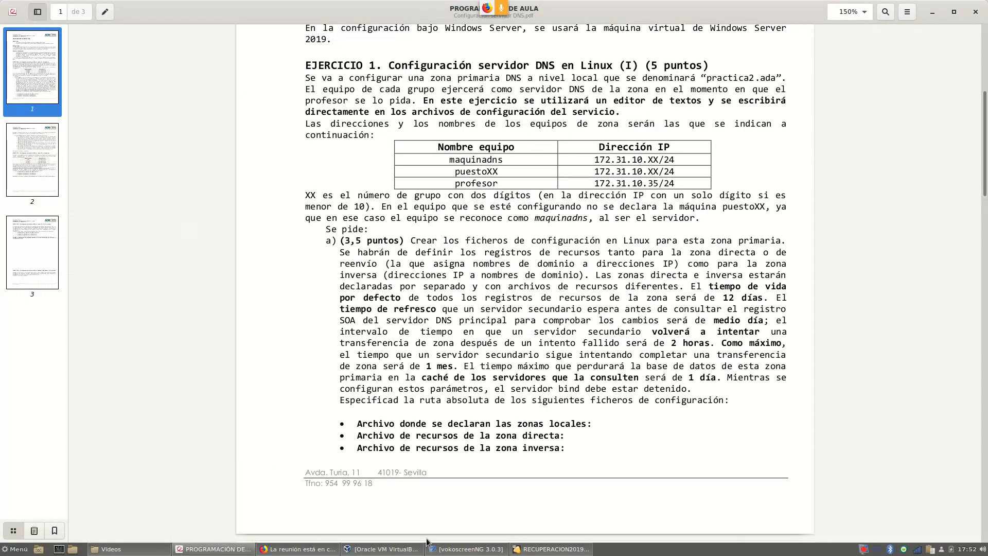
click(542, 550)
click(900, 344)
click(879, 413)
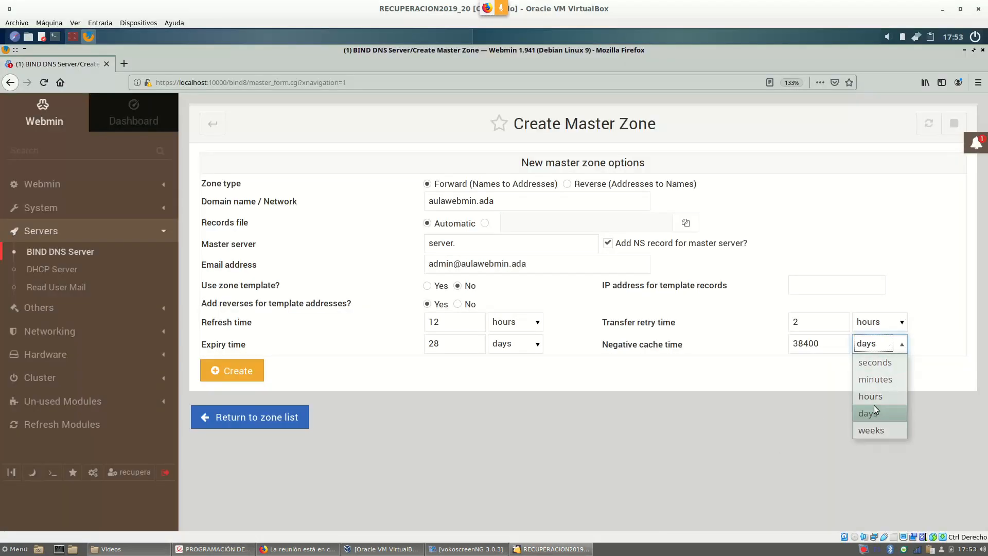
drag(830, 346, 741, 347)
text(1)
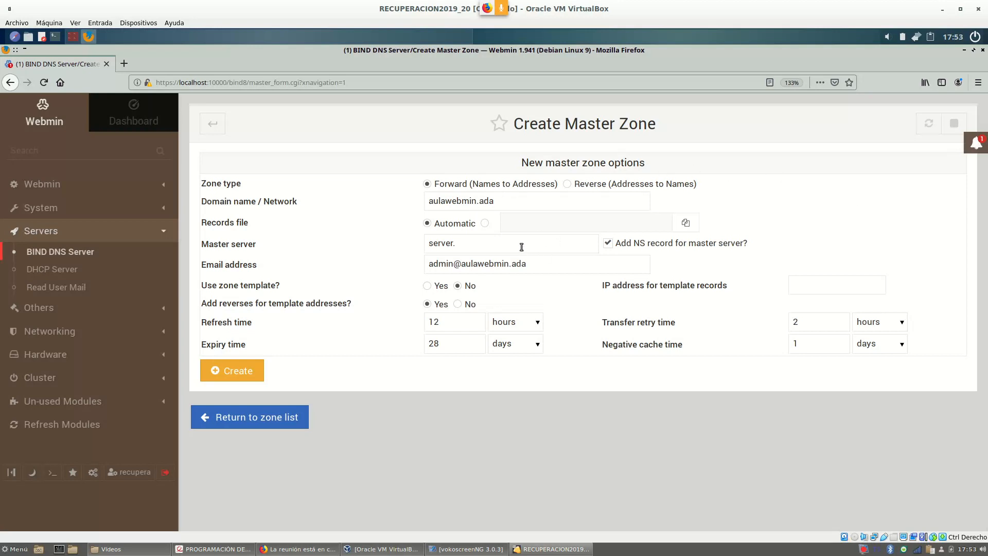
click(242, 377)
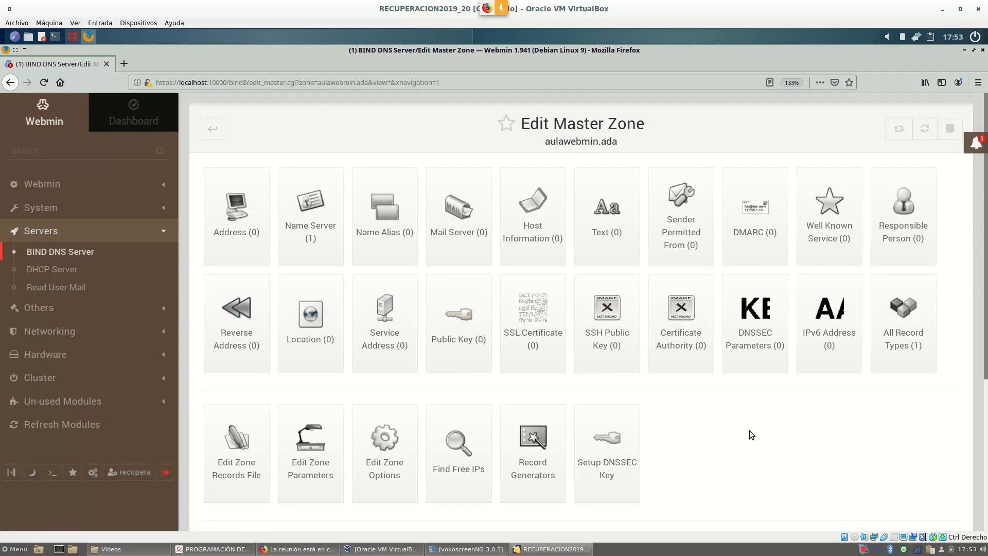
scroll(746, 427, down, 5)
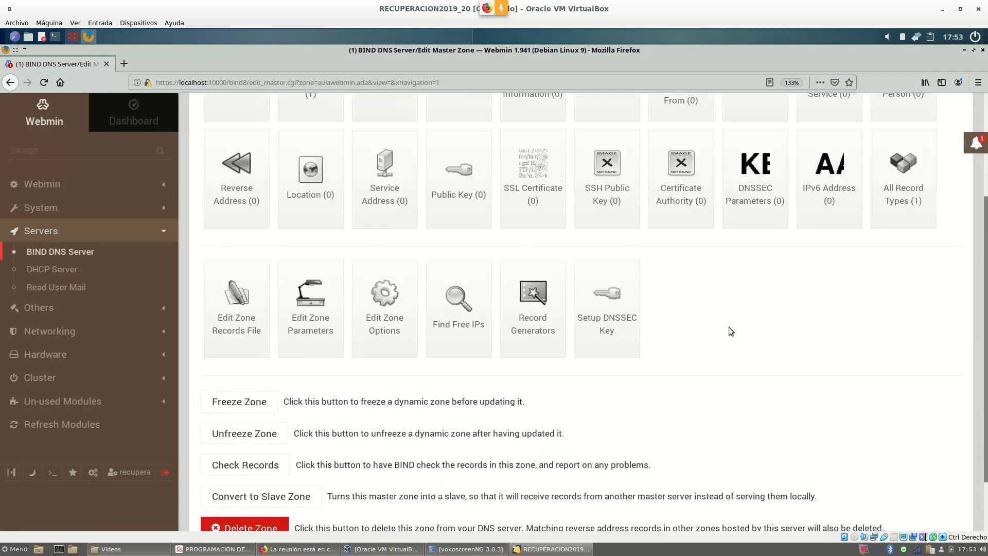
scroll(729, 325, down, 5)
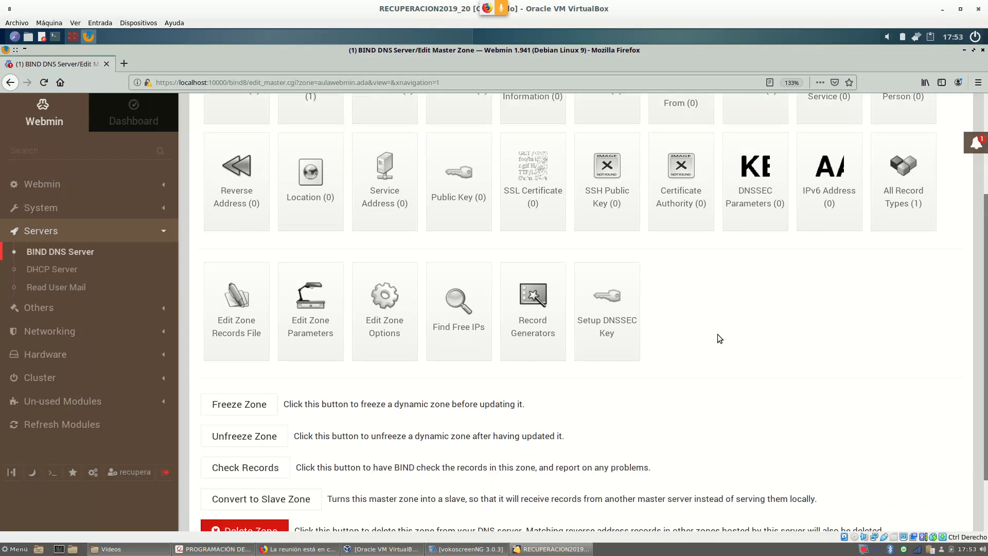
scroll(731, 360, up, 5)
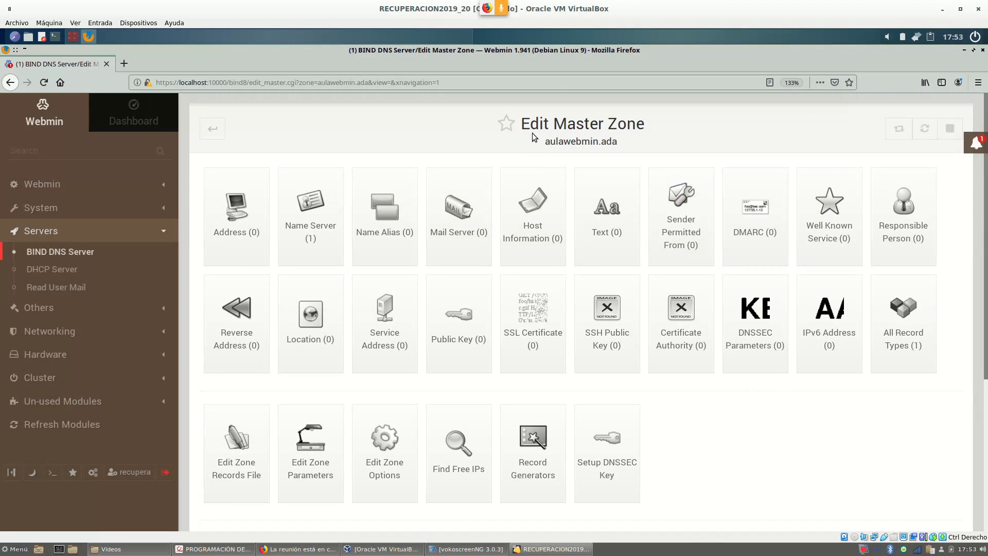
drag(526, 122, 648, 128)
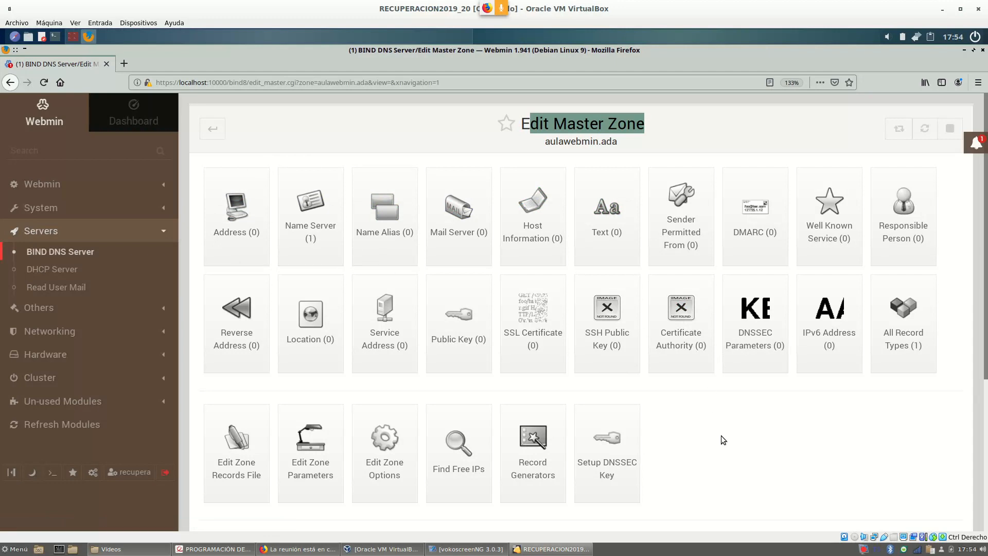
scroll(722, 436, down, 2)
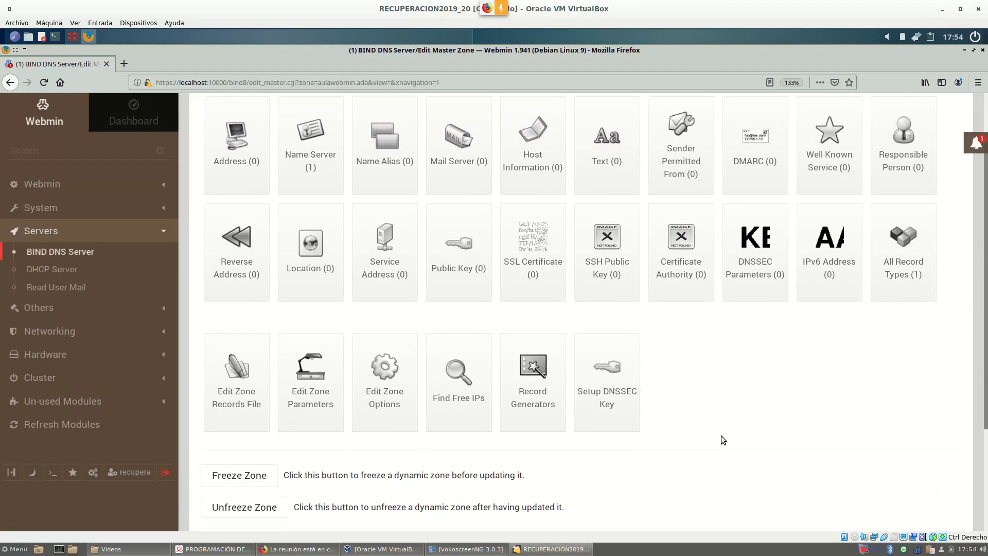
scroll(721, 433, down, 1)
scroll(720, 434, up, 3)
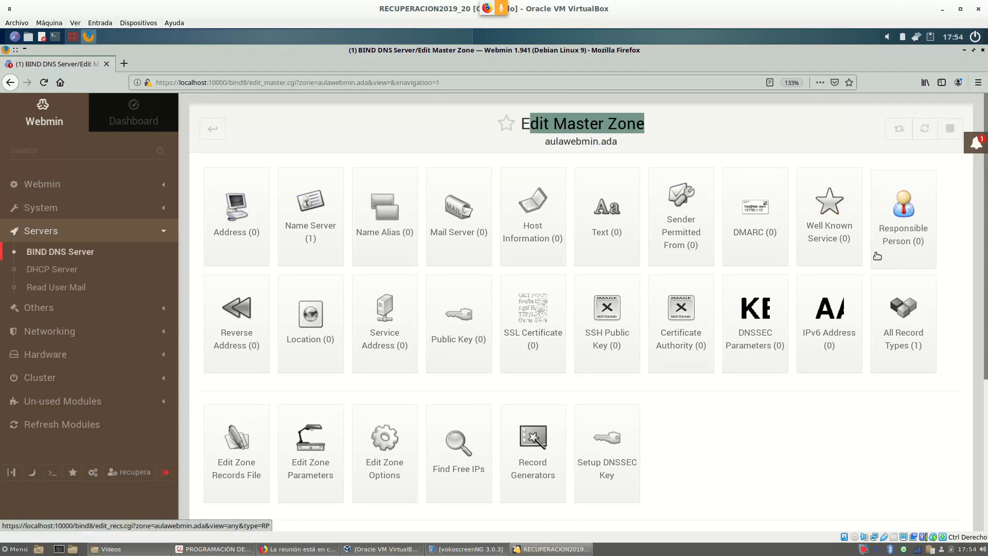
scroll(802, 363, down, 1)
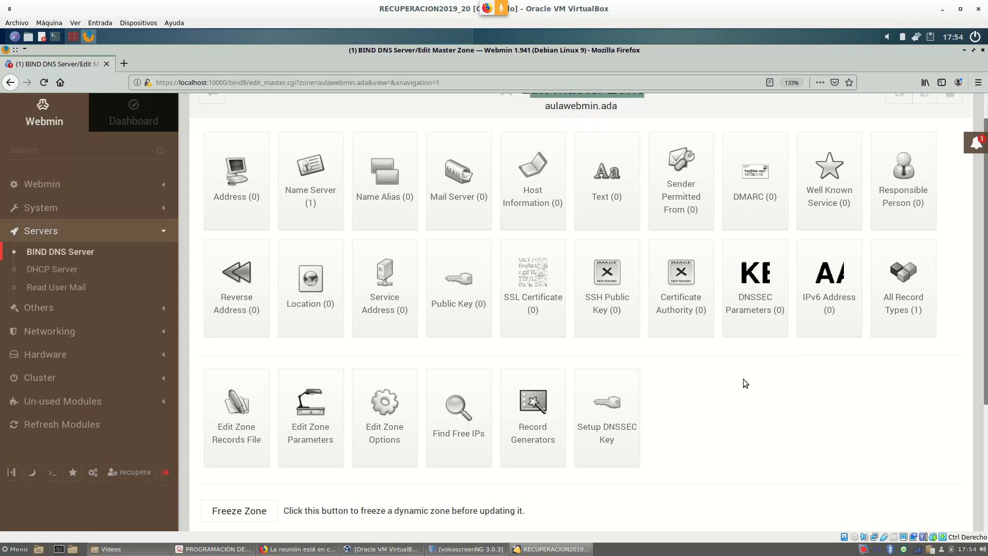
scroll(757, 368, down, 3)
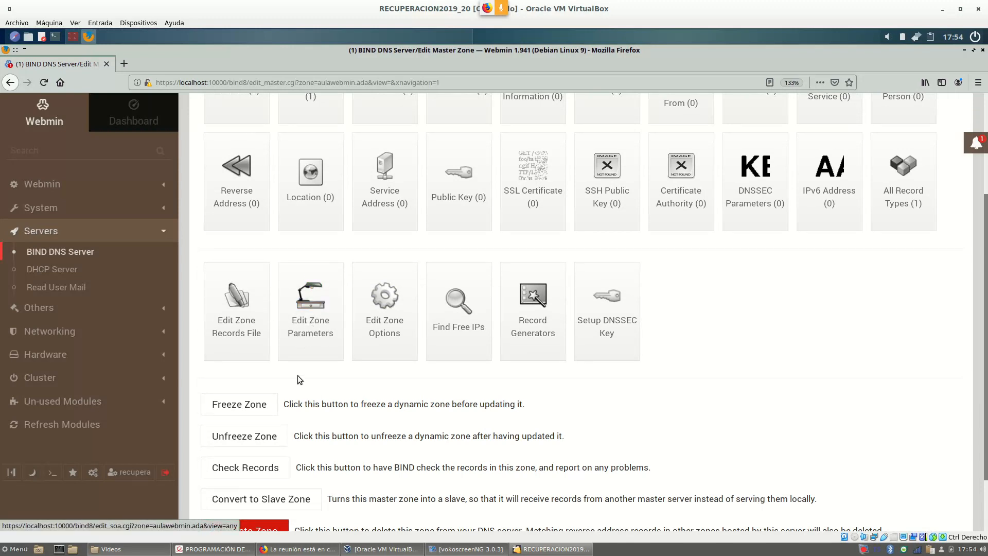
Review aulawebmin.ada's zone parameters, then return to the BIND overview's zone list.
click(311, 324)
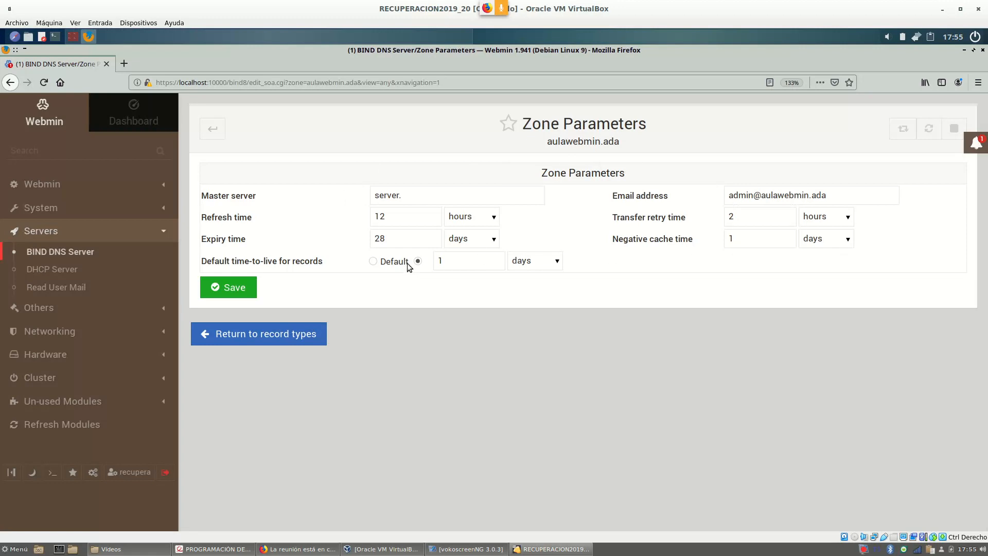
click(212, 131)
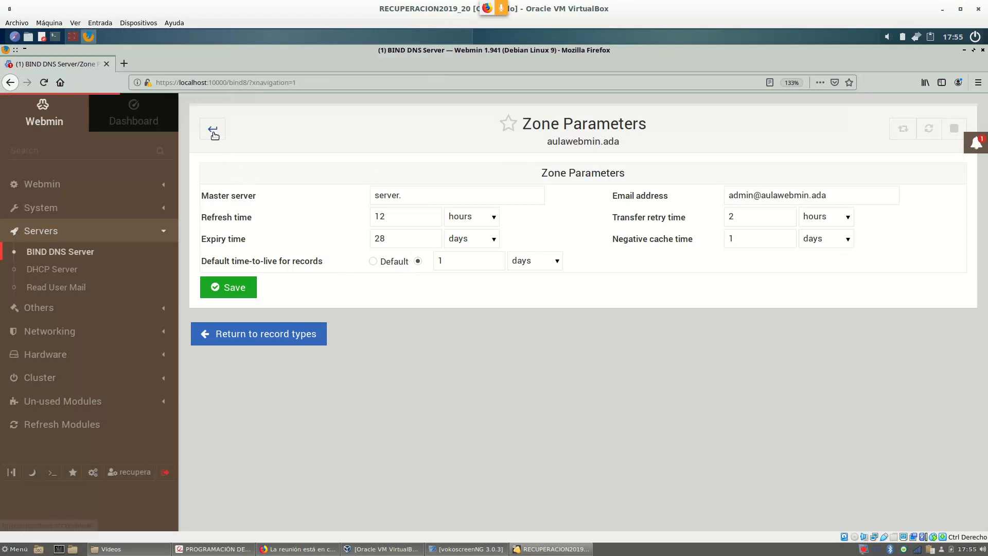
scroll(582, 237, down, 1)
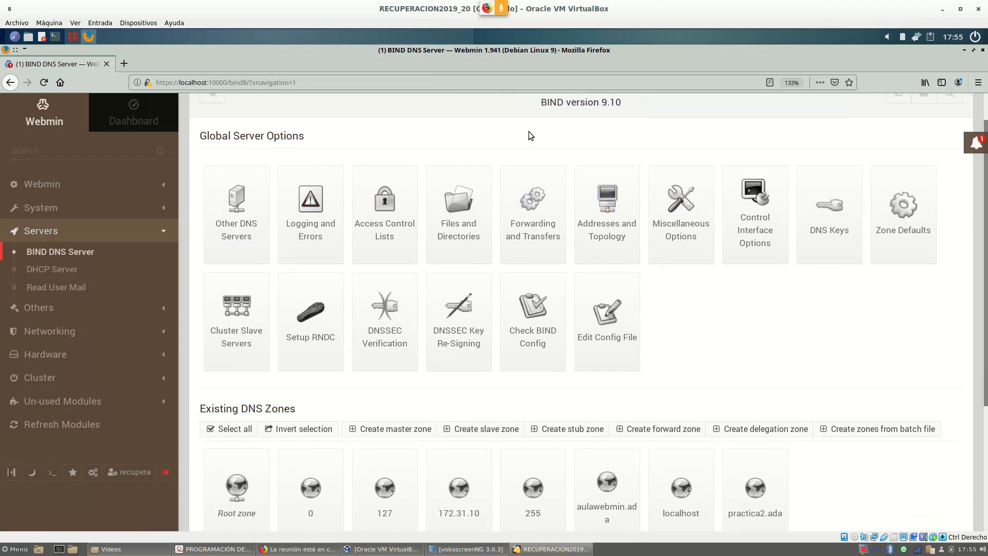
scroll(529, 131, down, 4)
mouse_move(612, 350)
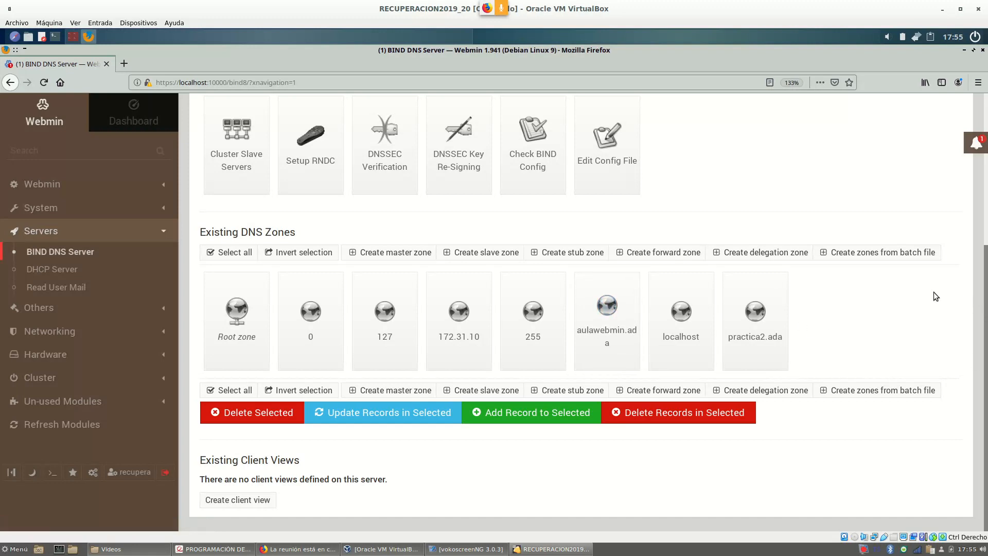
scroll(463, 503, up, 4)
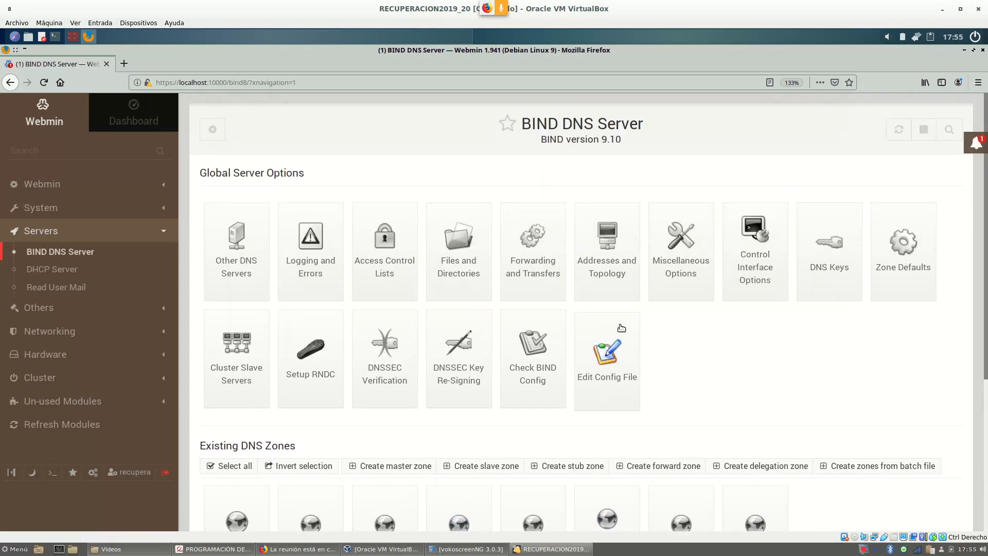
Load /etc/bind/named.conf.local in the BIND Edit Config File page.
click(606, 364)
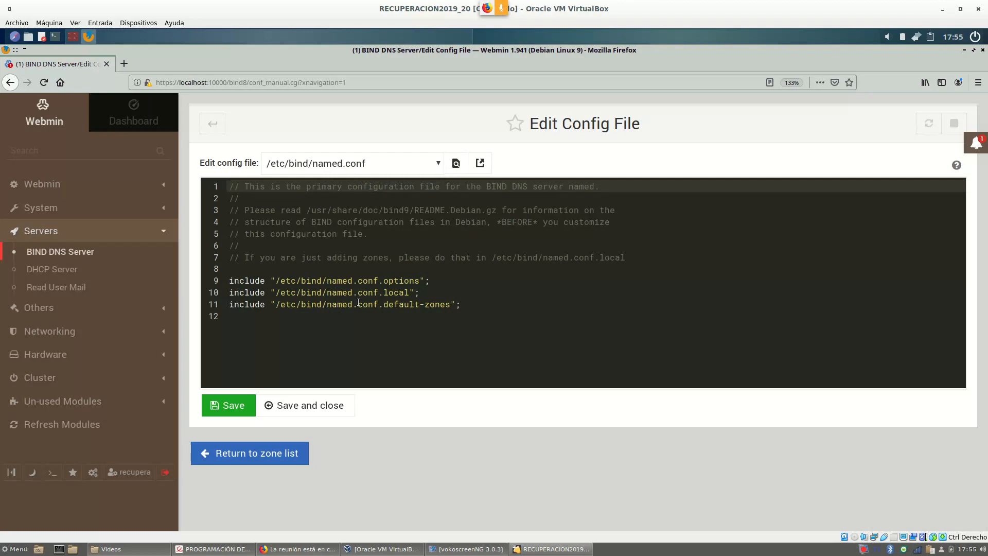
click(439, 164)
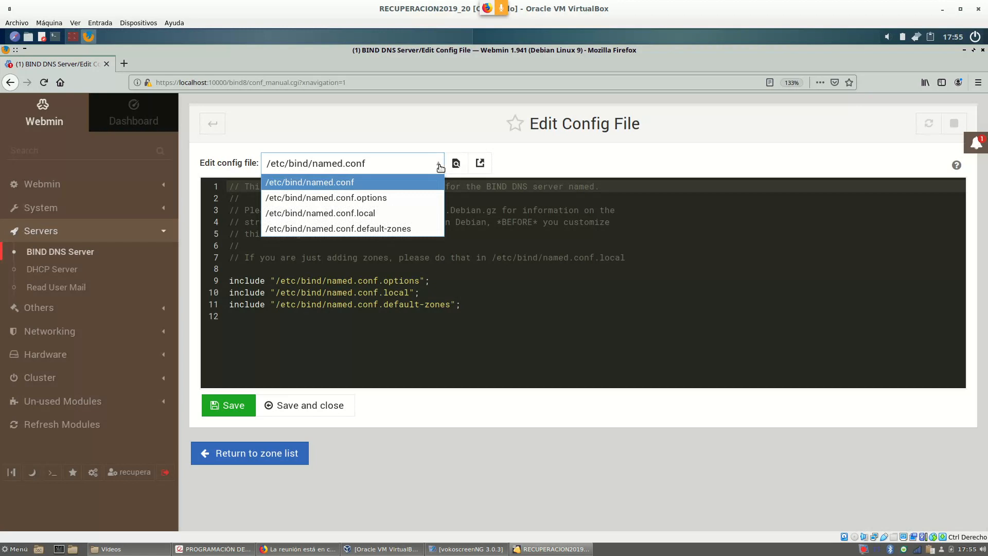
click(357, 218)
scroll(386, 269, down, 3)
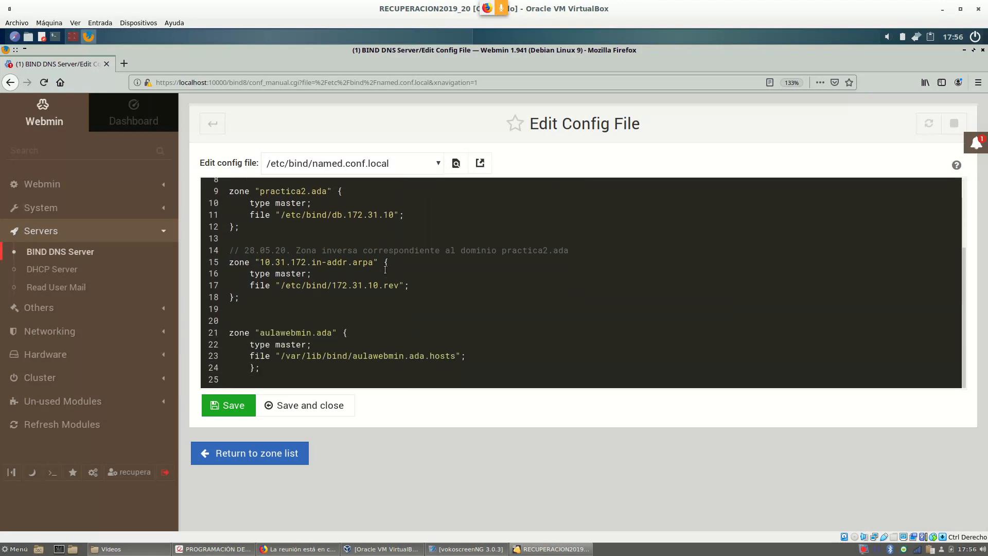
Highlight the aulawebmin.ada zone declaration, its zone name and its type master setting.
drag(228, 334, 311, 370)
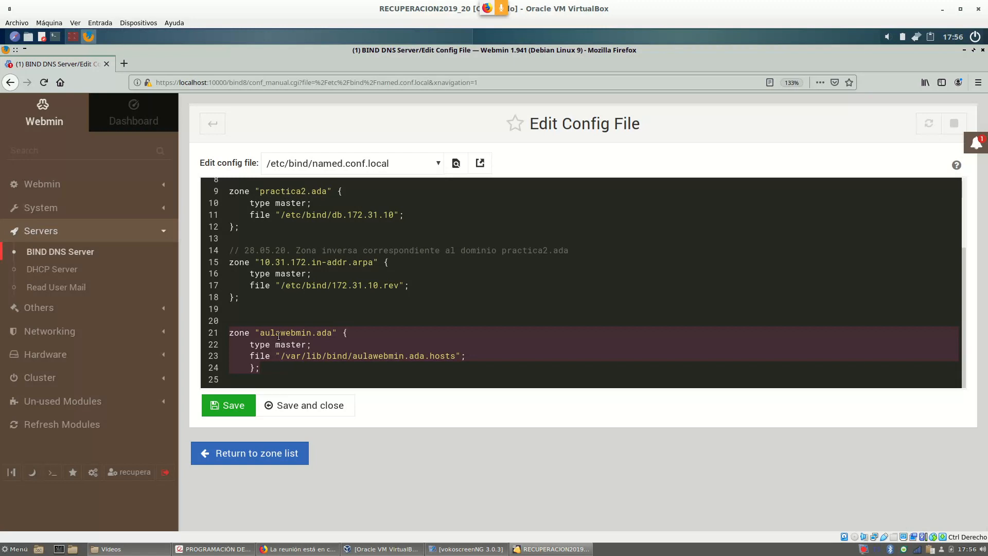
click(276, 311)
double_click(232, 334)
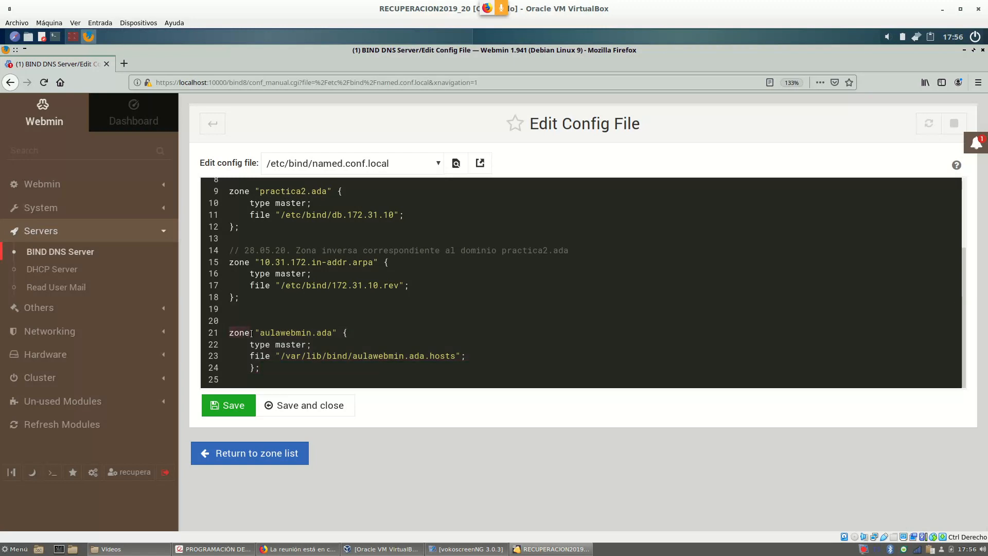
drag(261, 332, 334, 333)
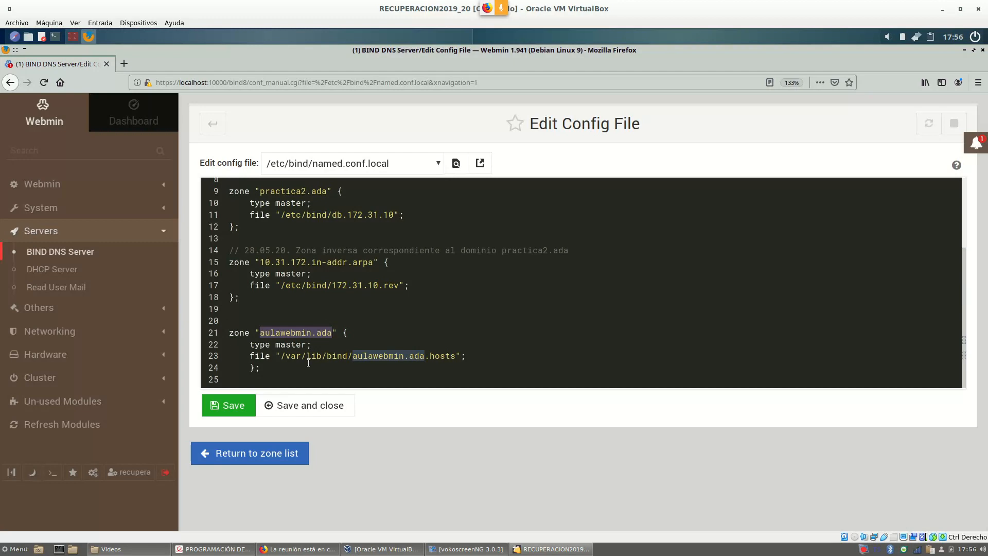
drag(251, 344, 306, 344)
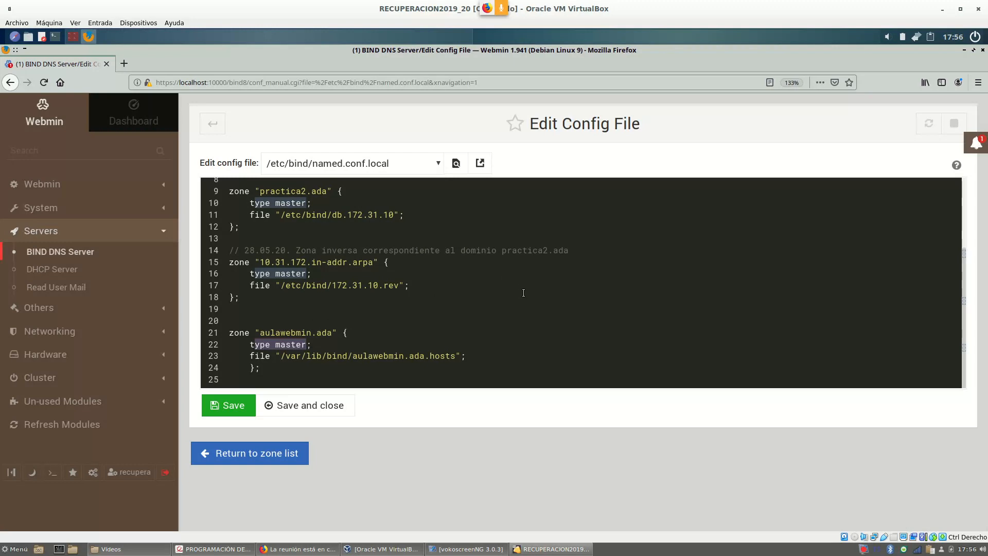
Highlight the zone file path, /var/lib/bind directory and aulawebmin.ada.hosts file name.
drag(252, 356, 372, 357)
drag(402, 360, 485, 351)
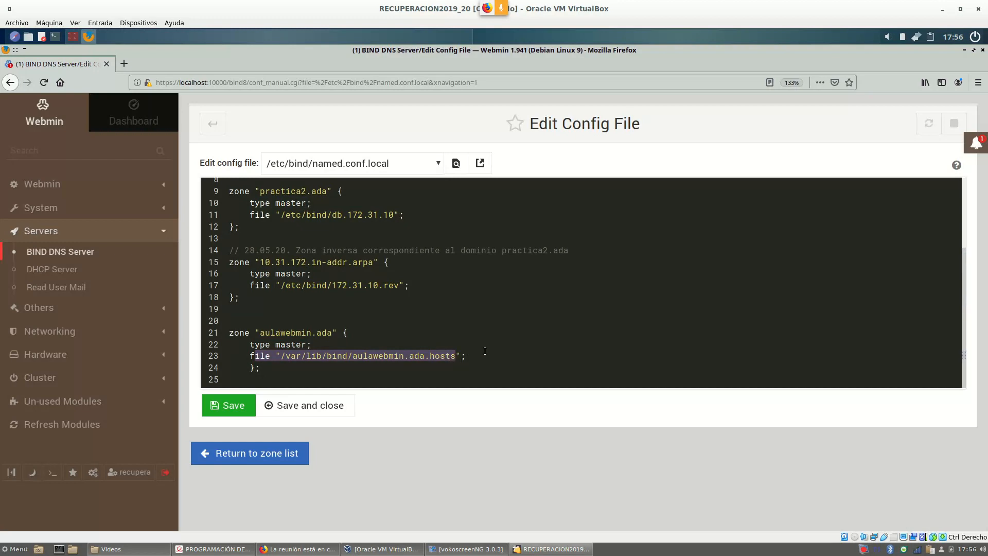
click(510, 310)
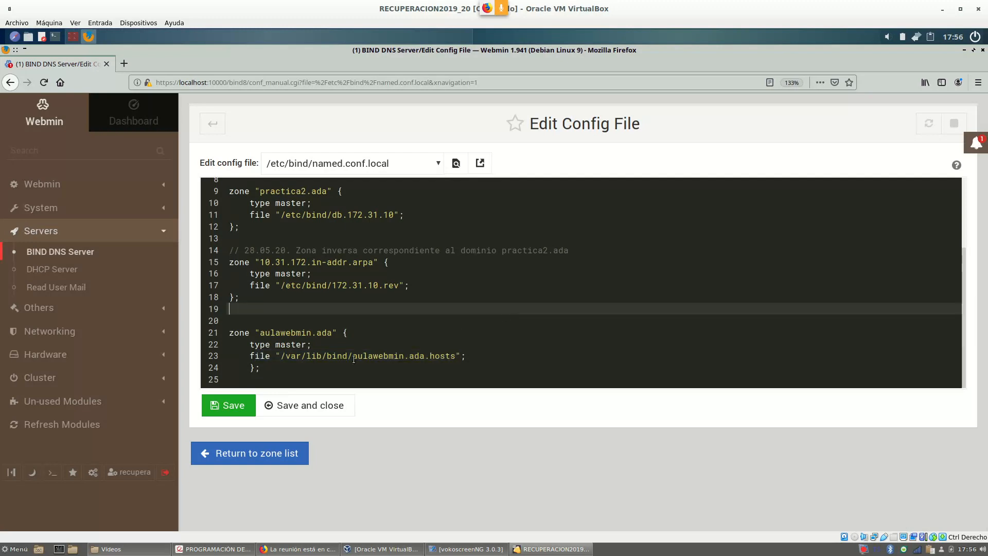
click(283, 356)
drag(283, 355, 426, 356)
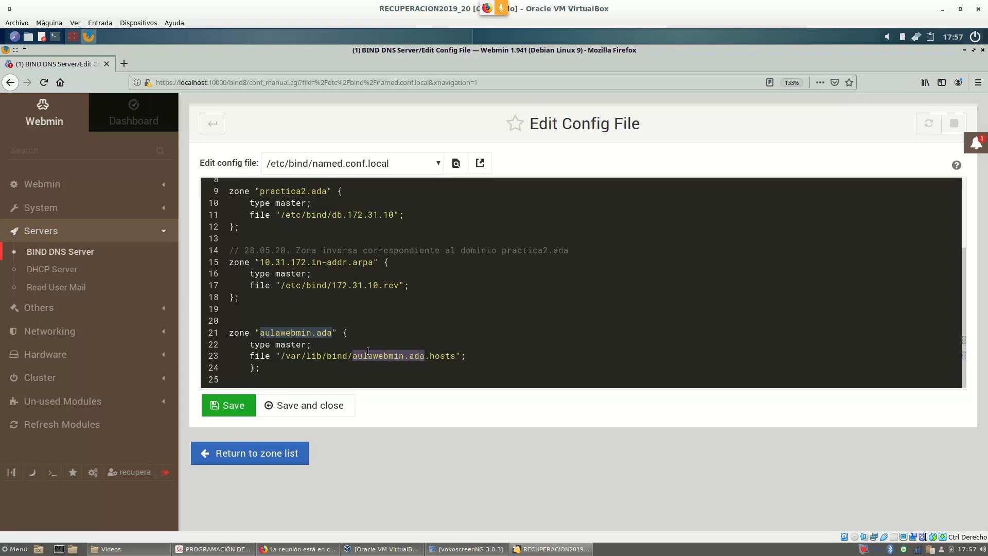
click(352, 356)
drag(352, 356, 461, 354)
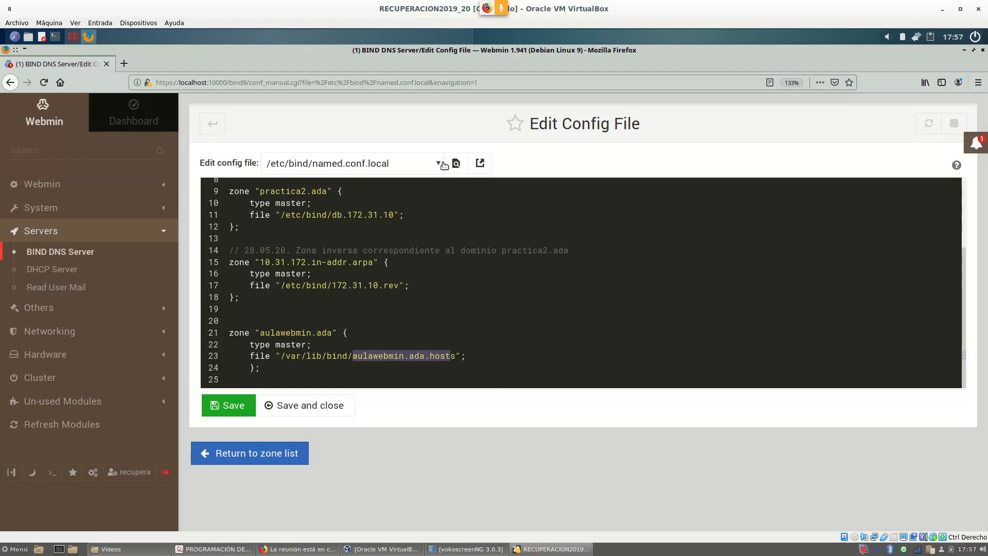
Return to the BIND overview and open the aulawebmin.ada master zone from Existing DNS Zones.
click(218, 132)
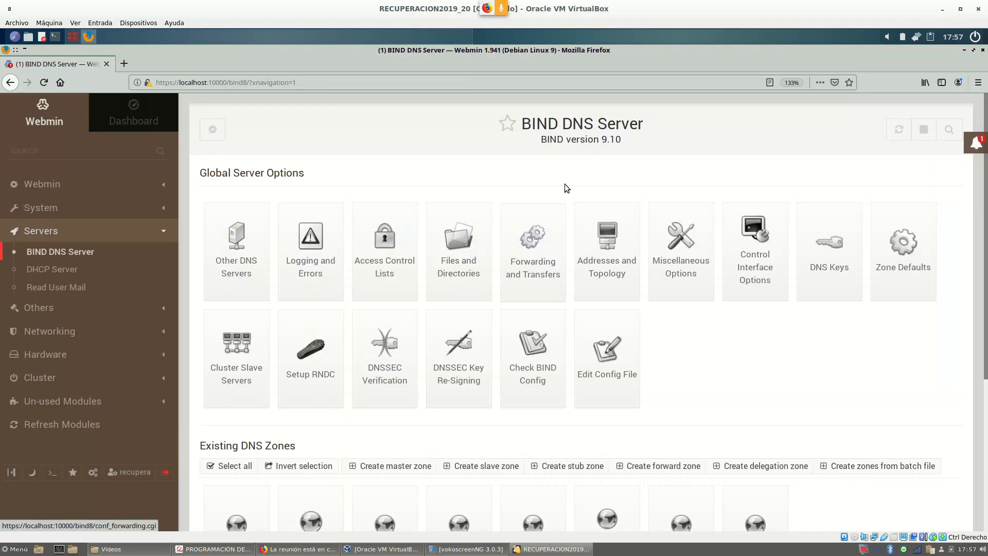
scroll(552, 407, down, 1)
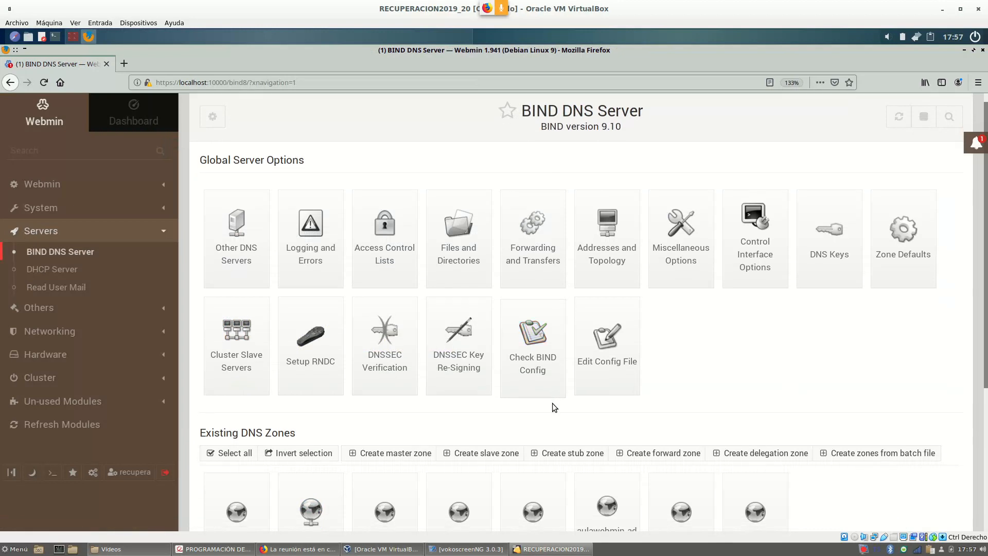
scroll(552, 407, down, 4)
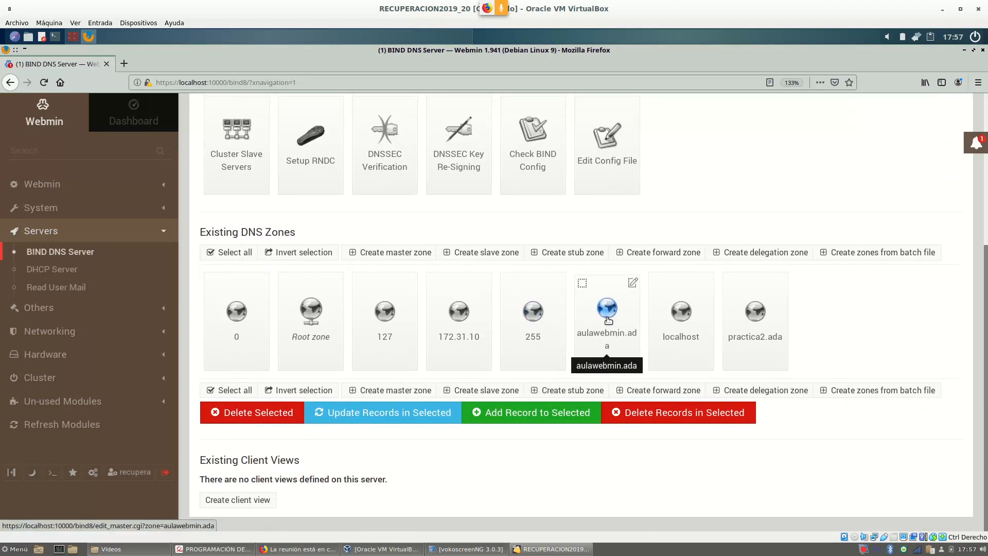
click(611, 315)
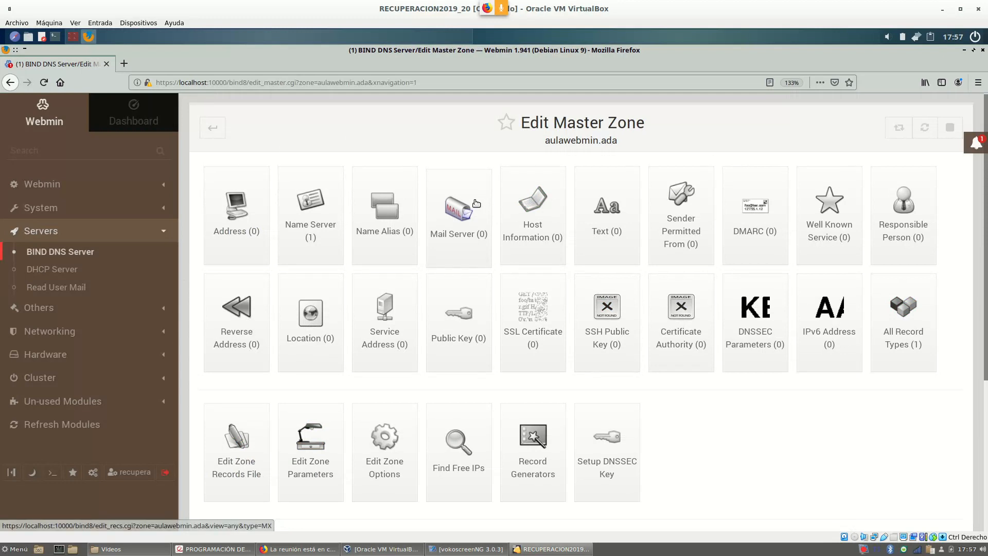
scroll(350, 362, down, 3)
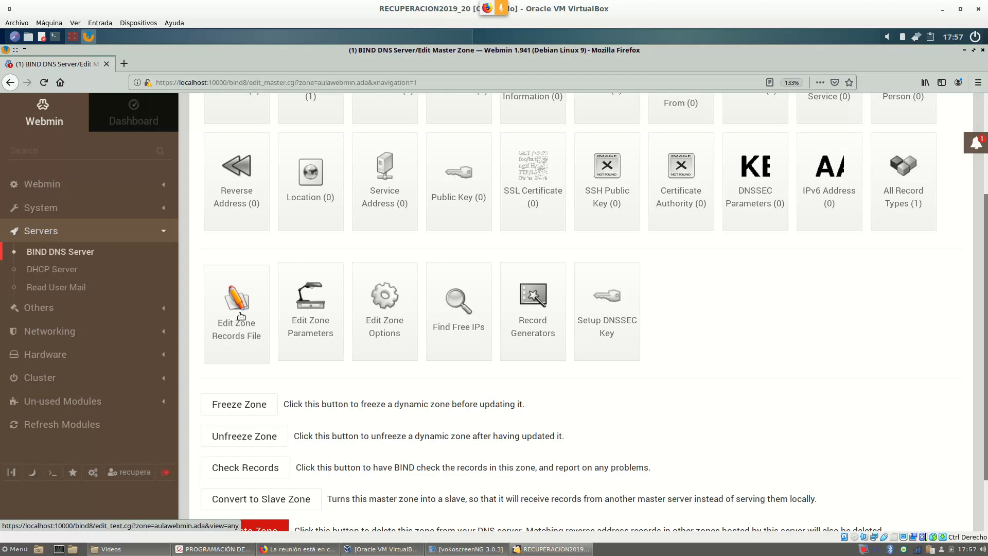
Open aulawebmin.ada's records file and inspect its SOA, NS and 1D TTL entries.
click(240, 315)
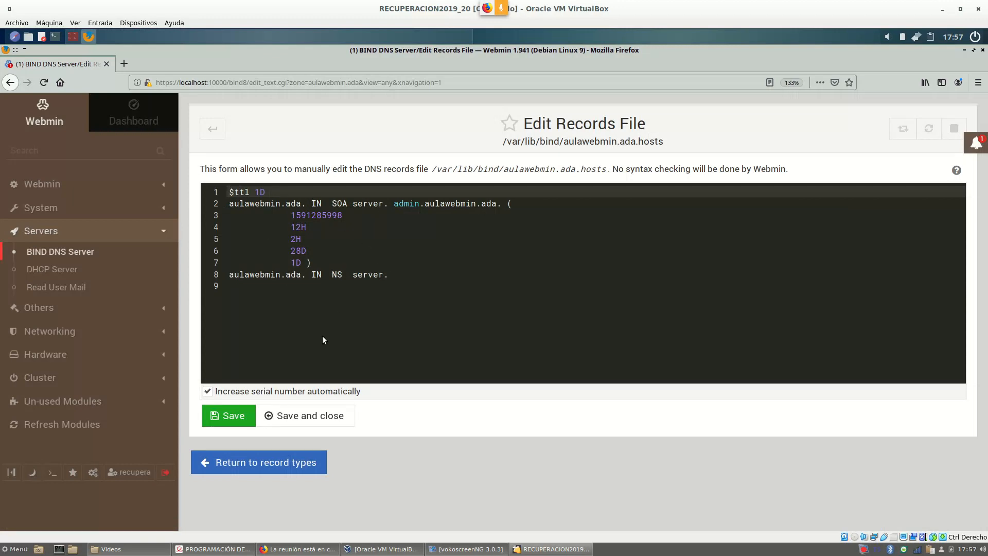
click(300, 350)
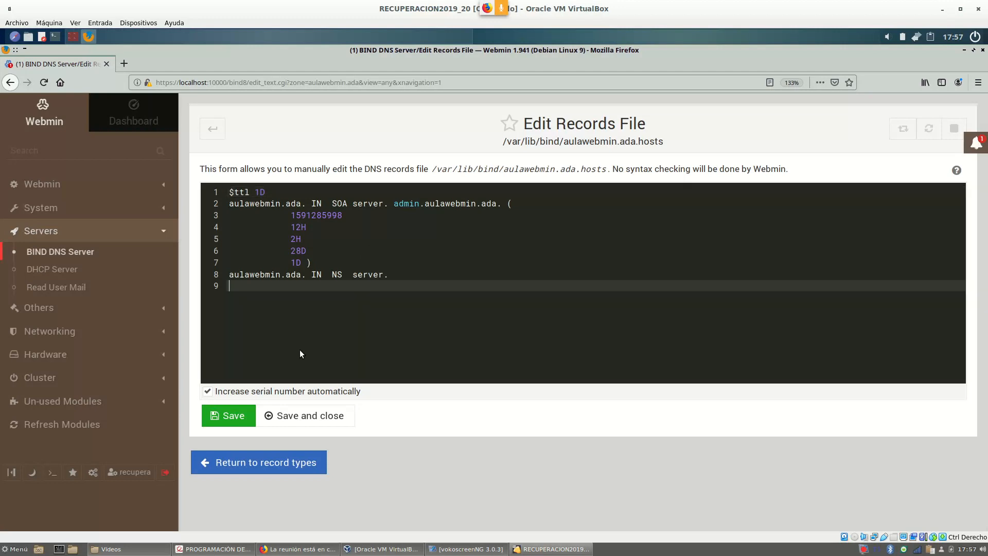
double_click(348, 205)
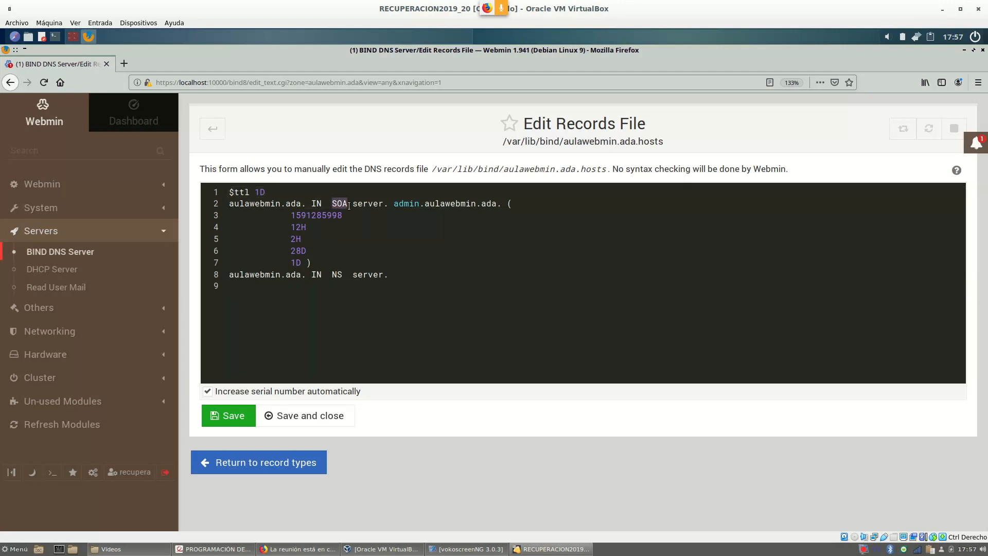
double_click(333, 275)
double_click(257, 191)
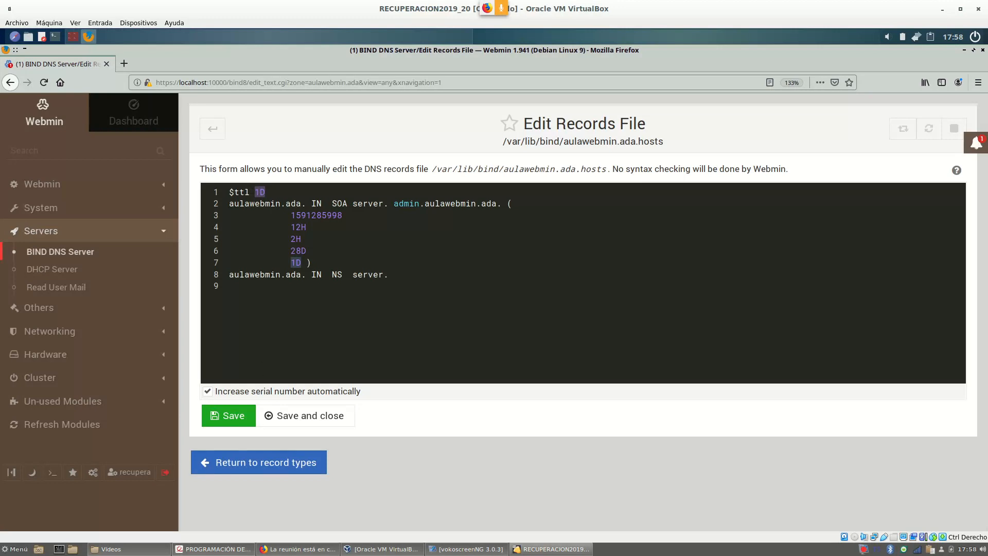
Confirm the 12-day lifetime in the PDF, change $ttl 1D to 12D, and save.
click(214, 548)
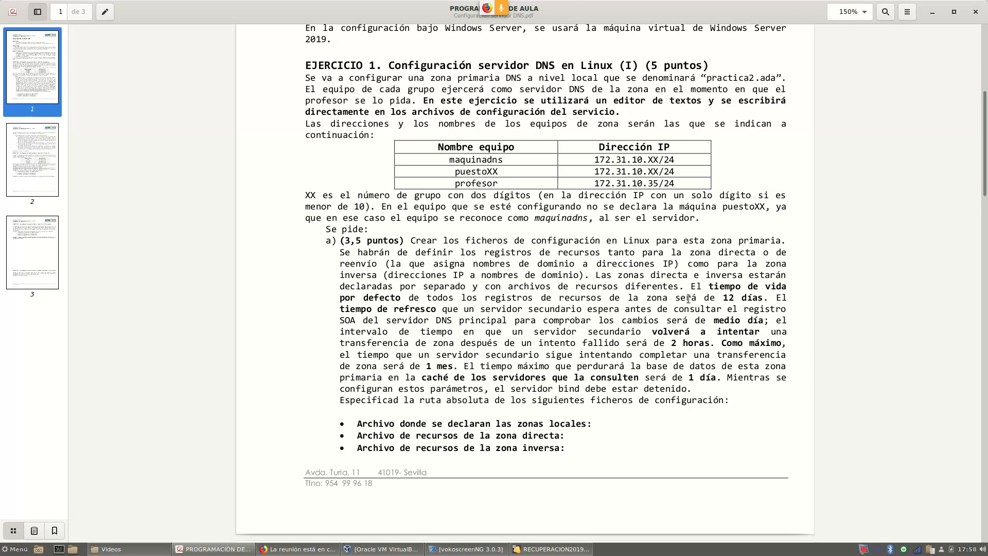
drag(691, 296, 744, 296)
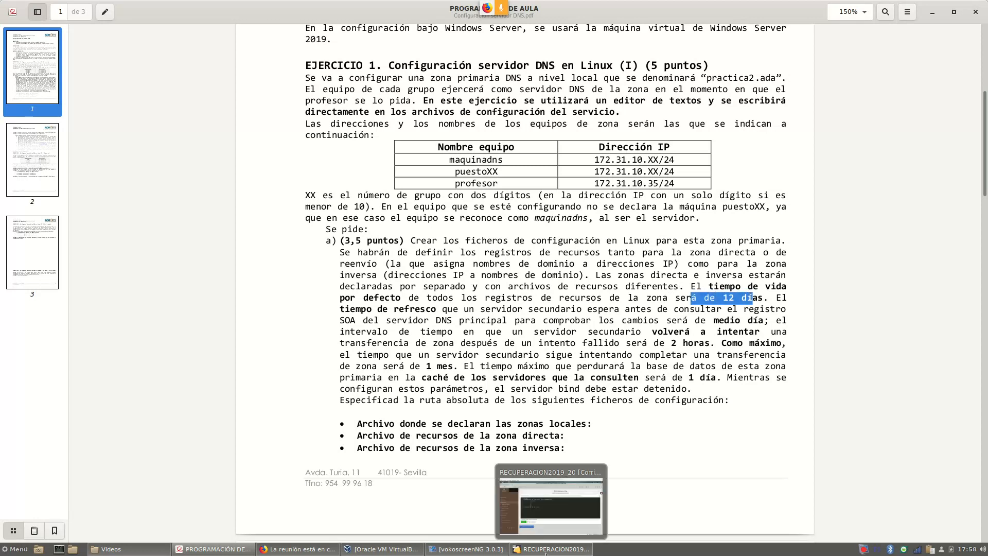
click(551, 548)
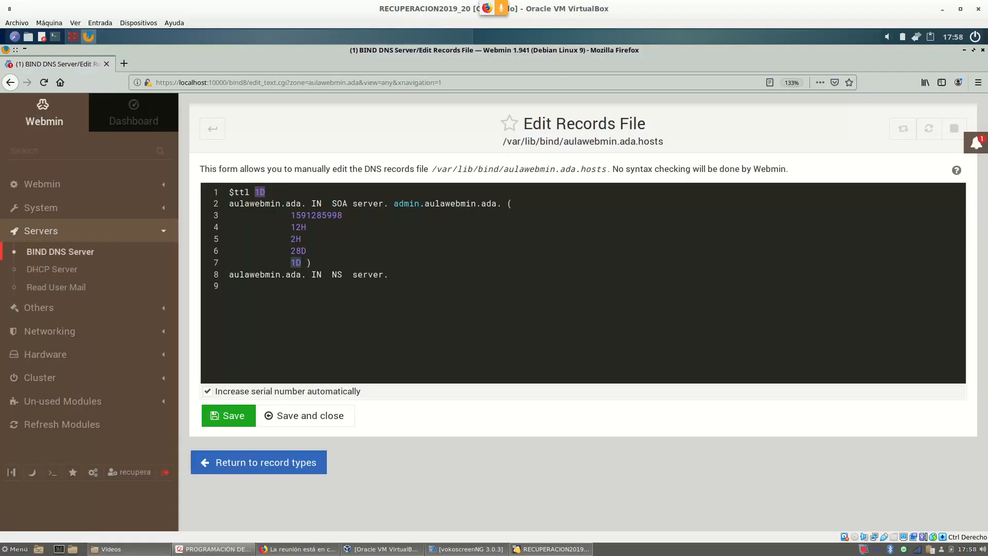
click(262, 192)
text(2)
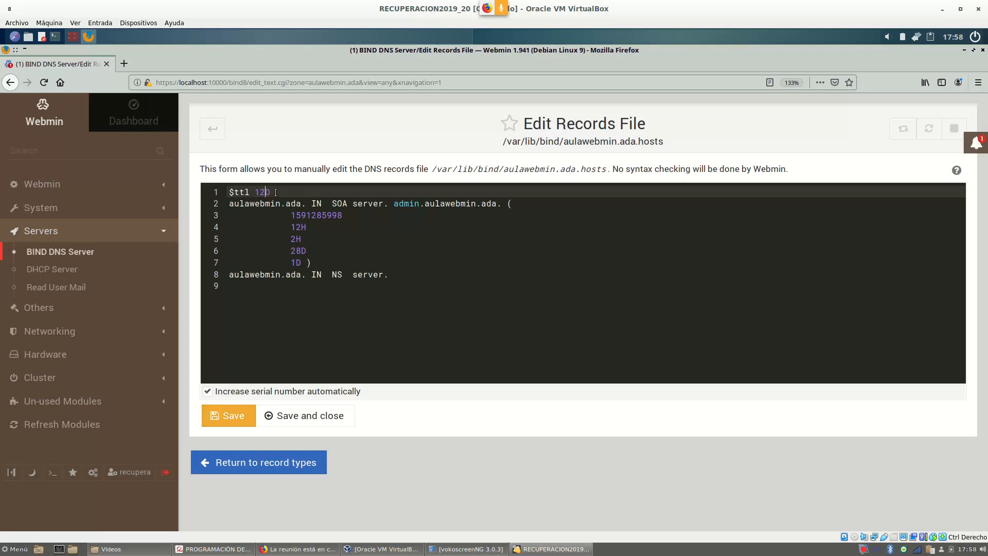
click(232, 416)
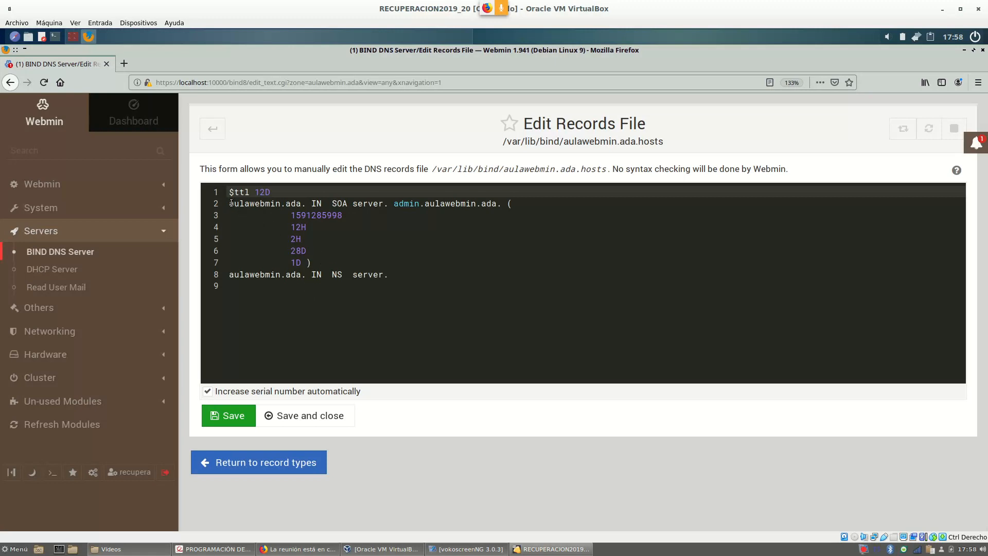
drag(231, 204, 307, 207)
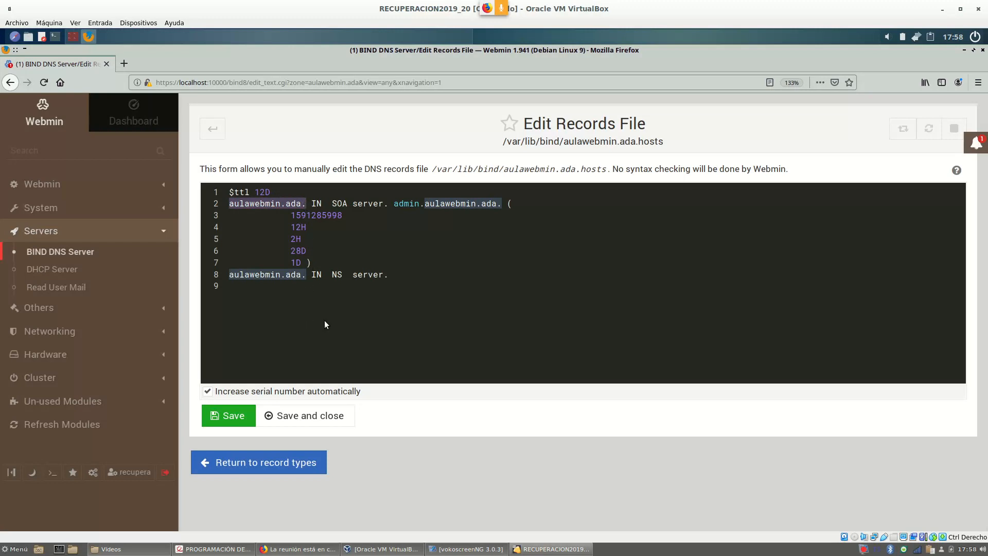
click(365, 215)
drag(353, 204, 388, 201)
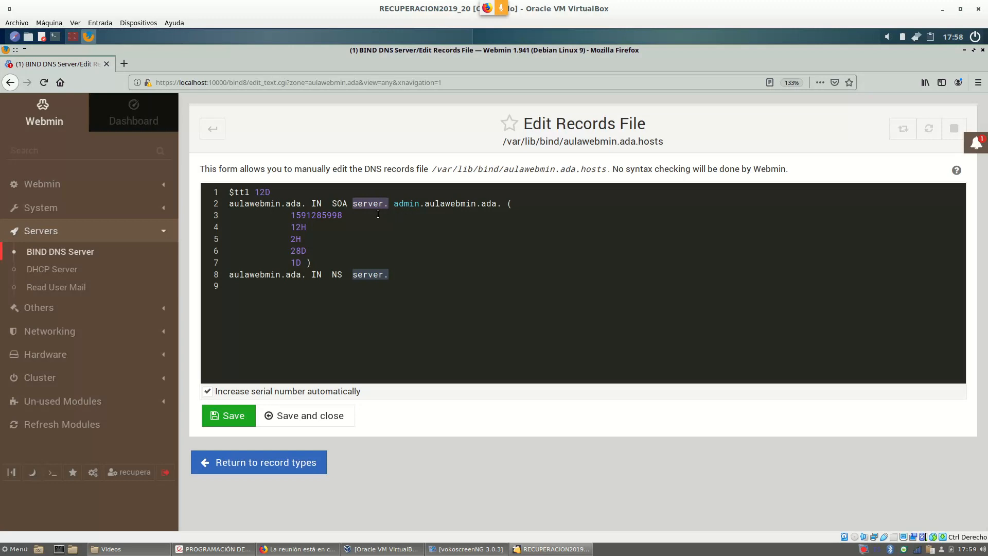
click(363, 223)
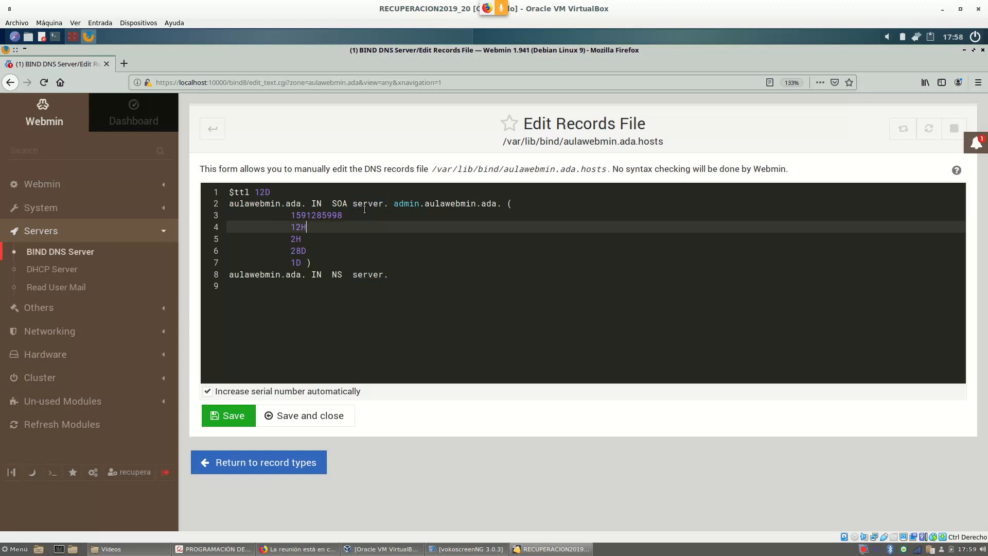
drag(354, 204, 388, 208)
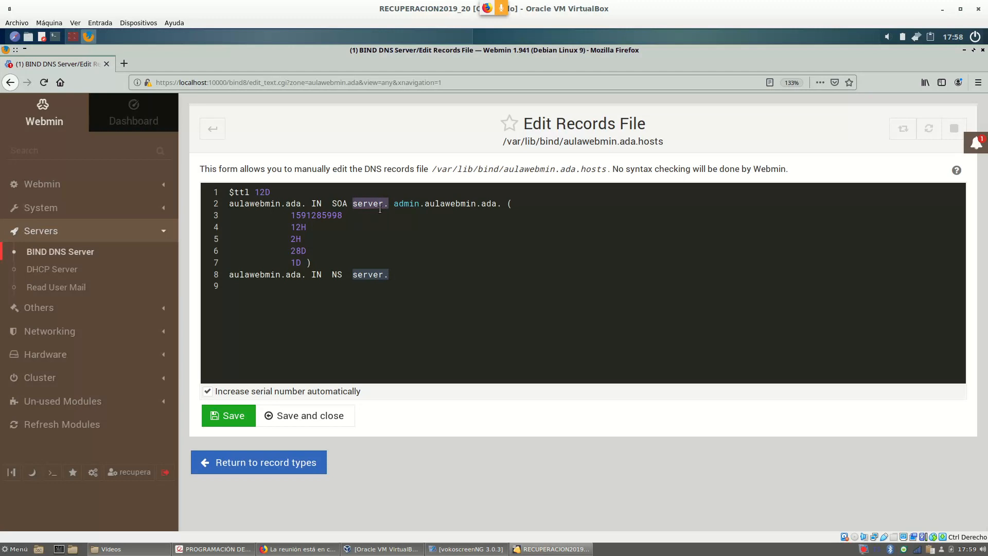
drag(308, 204, 222, 204)
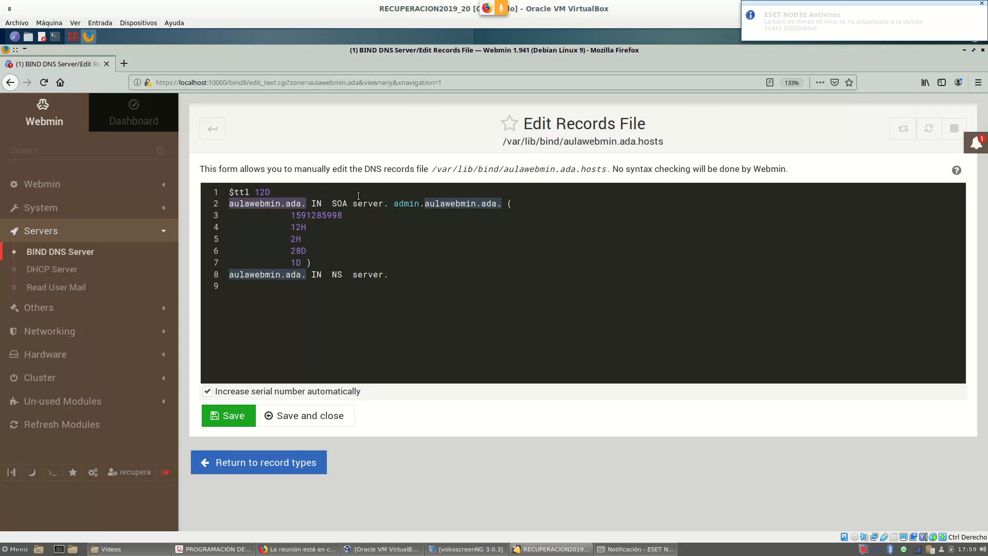
drag(353, 275, 390, 277)
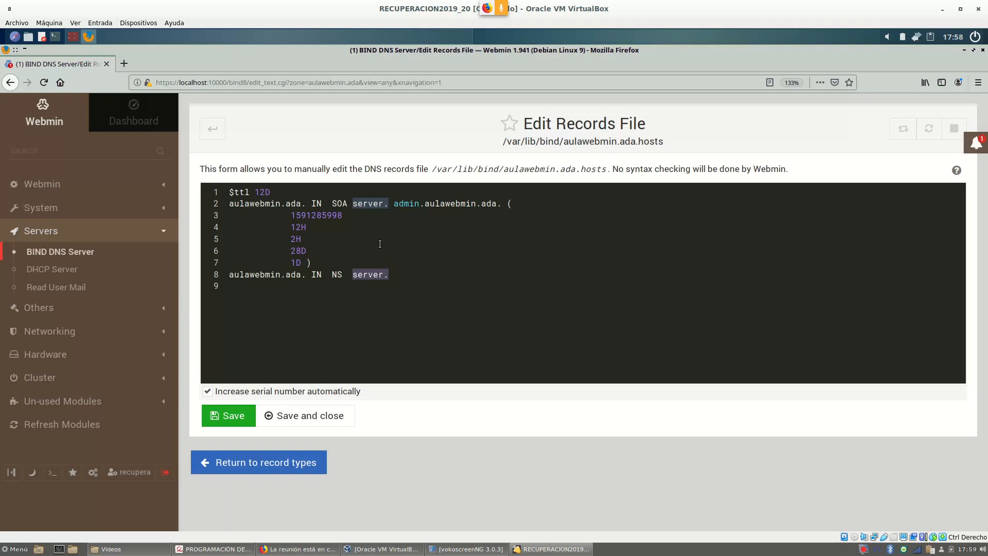
drag(229, 276, 307, 276)
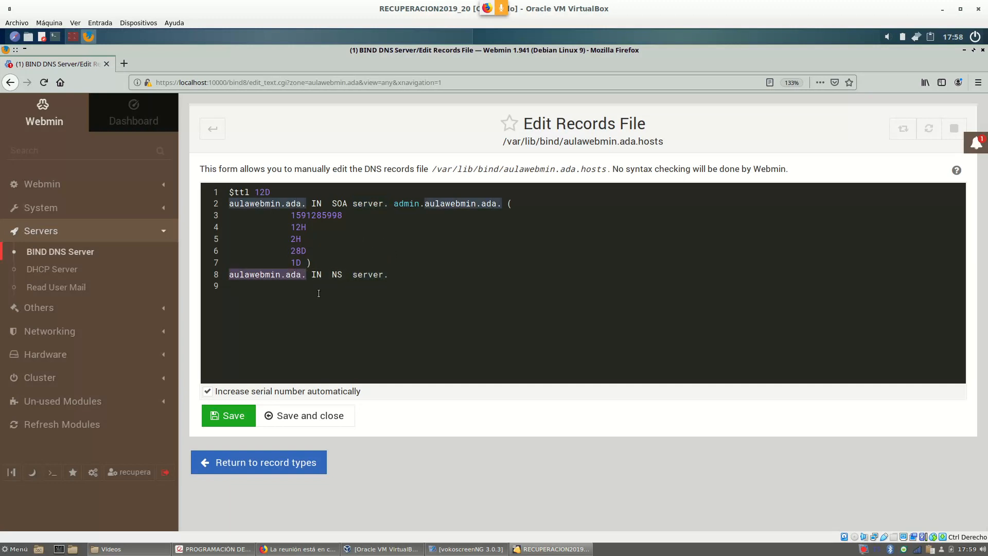
click(495, 306)
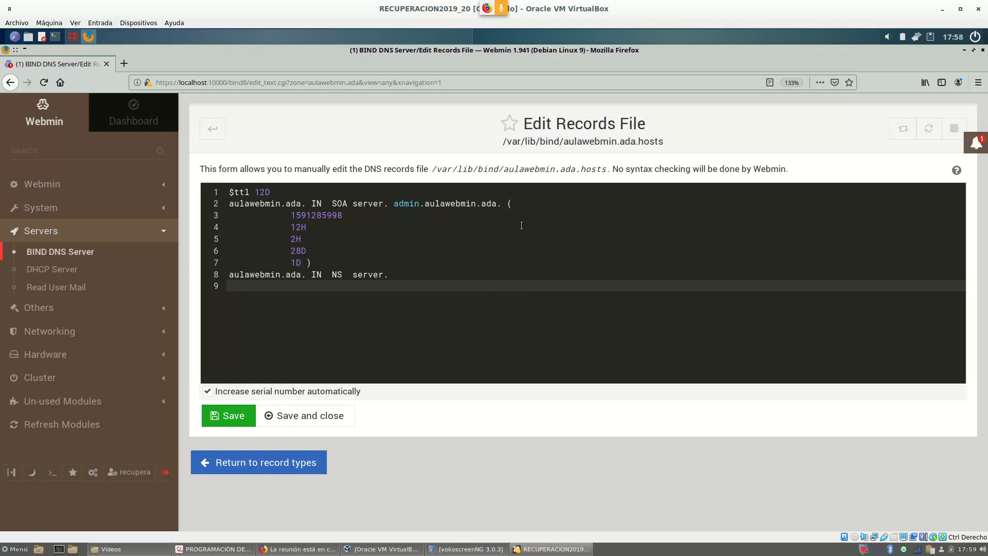
Go back to the BIND DNS Server overview and scroll to the Existing DNS Zones list.
click(212, 129)
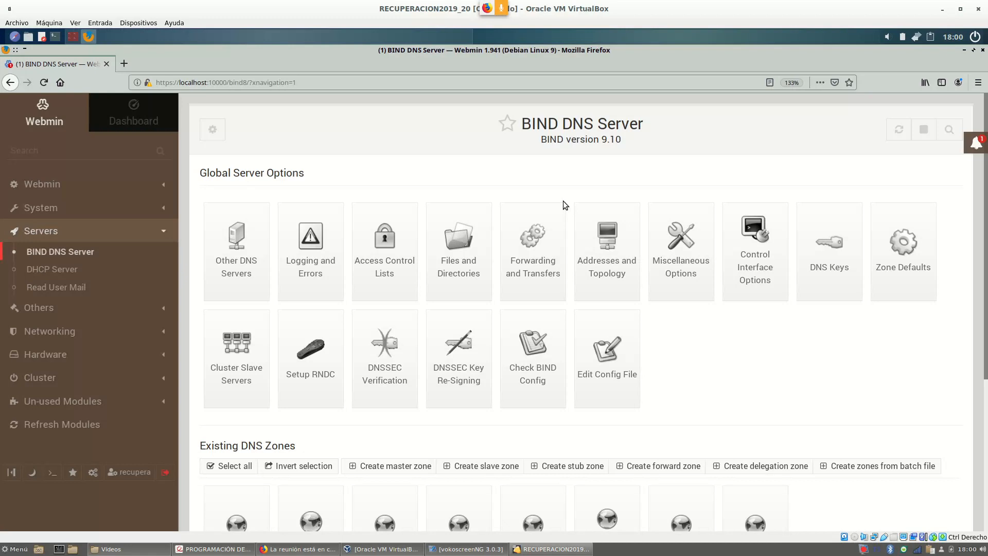
scroll(669, 297, down, 3)
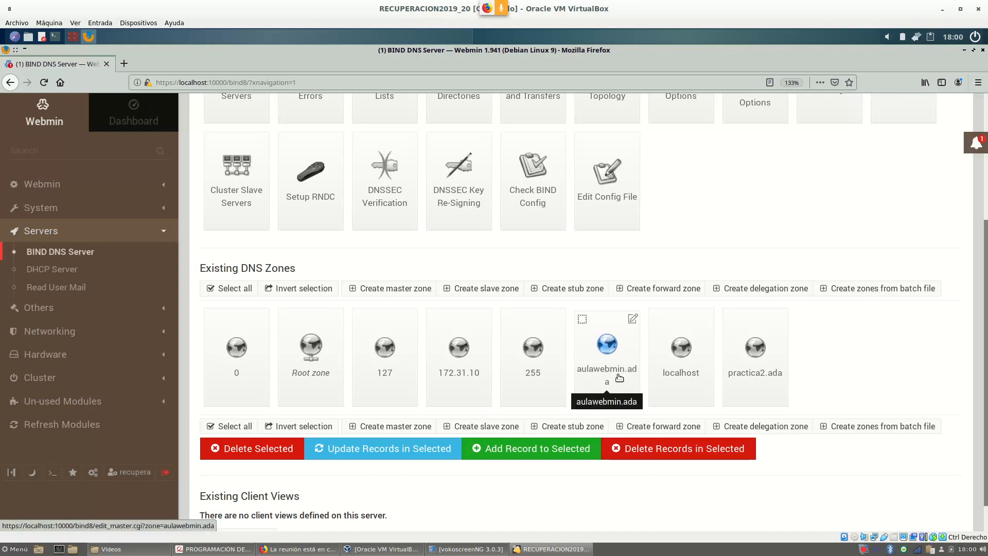
scroll(904, 347, down, 1)
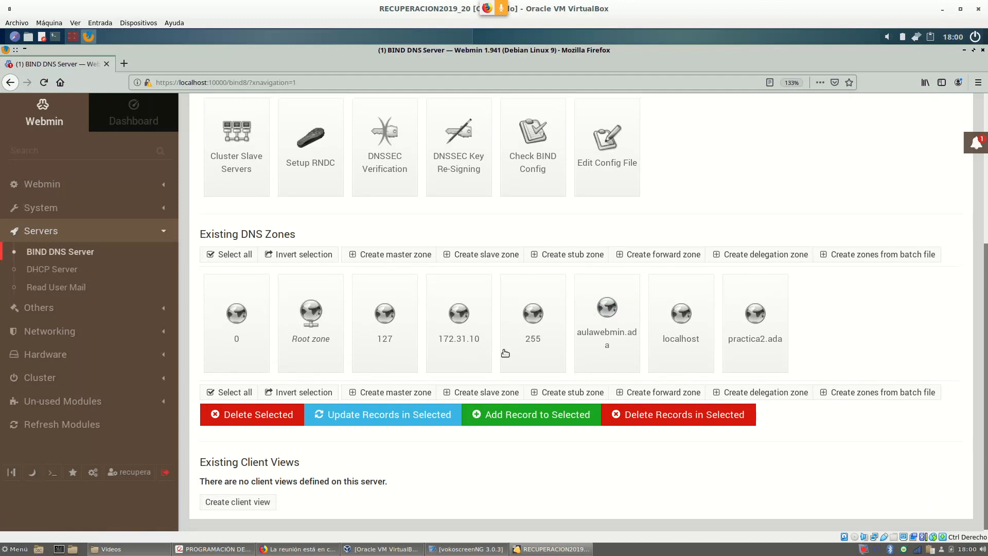
Start a new master zone in Webmin with the Reverse (Addresses to Names) zone type.
click(407, 254)
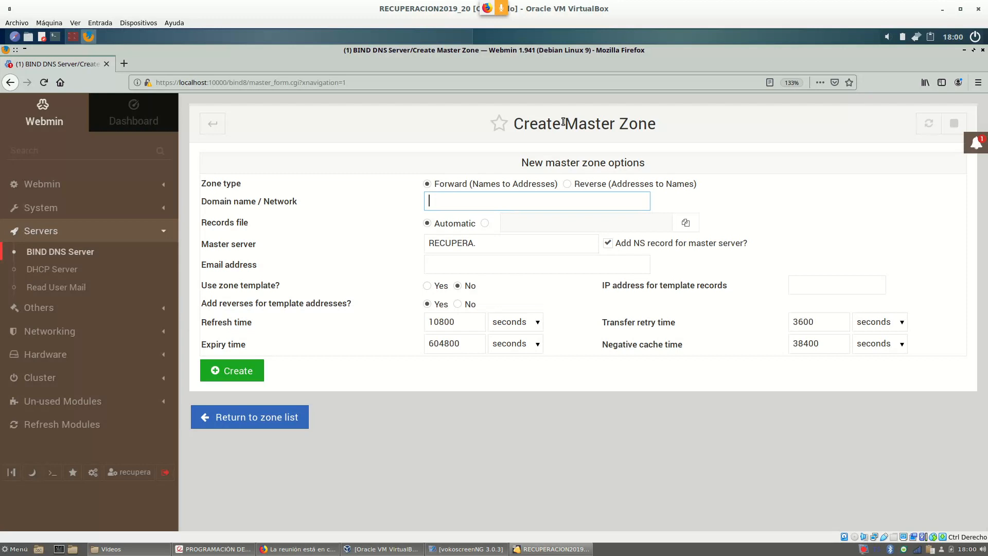
click(568, 184)
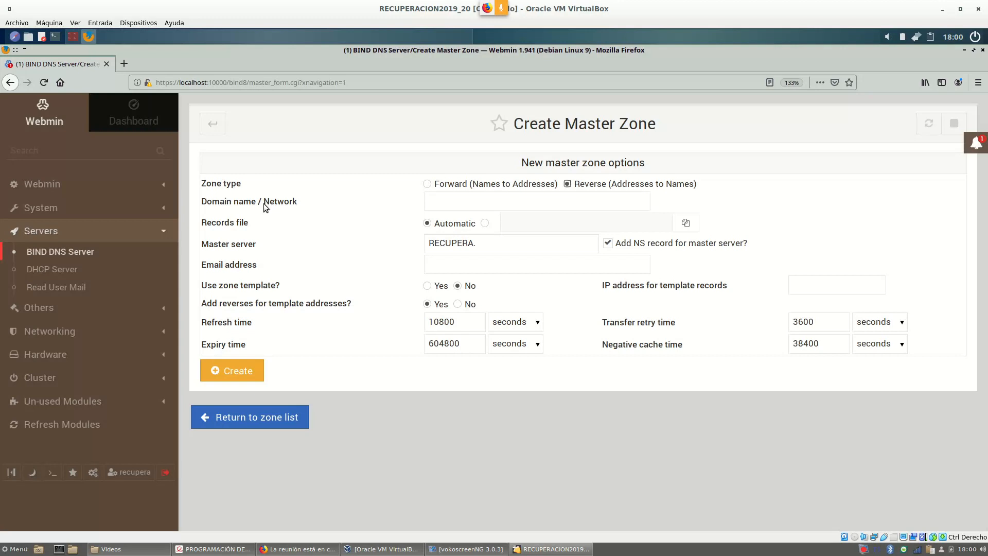
drag(264, 203, 290, 203)
Check Exercise 2's address table on page 2 for the server's 192.168.1 network.
click(230, 550)
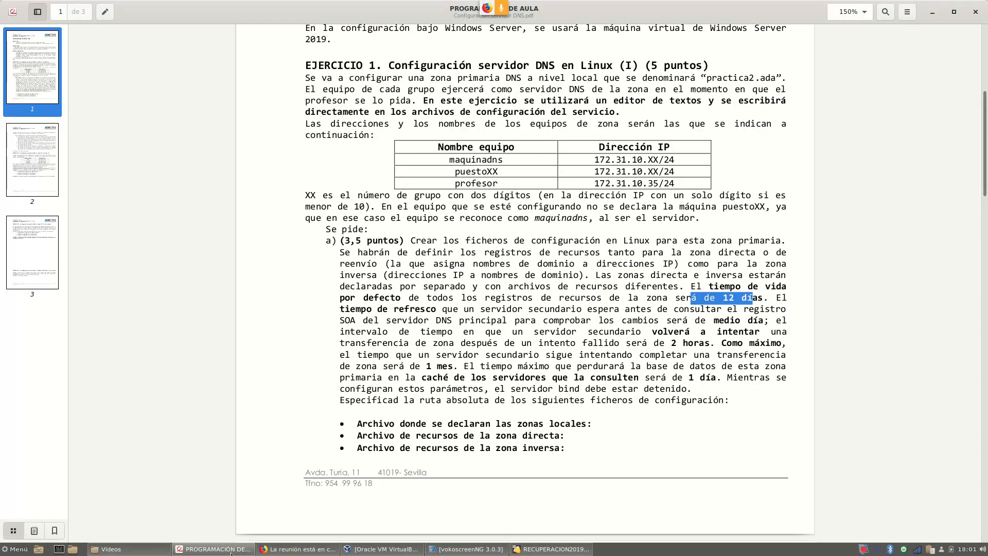
scroll(592, 342, down, 10)
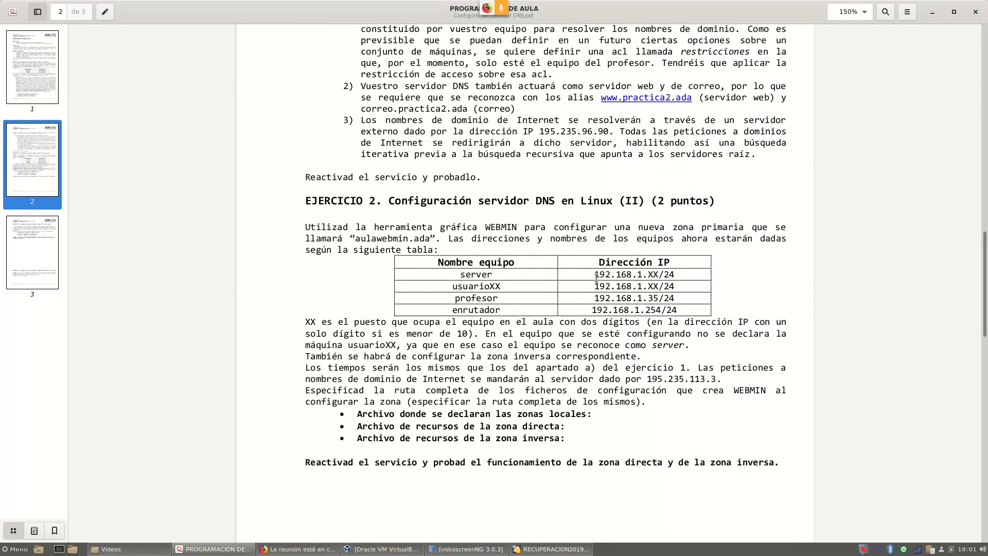
drag(595, 273, 643, 275)
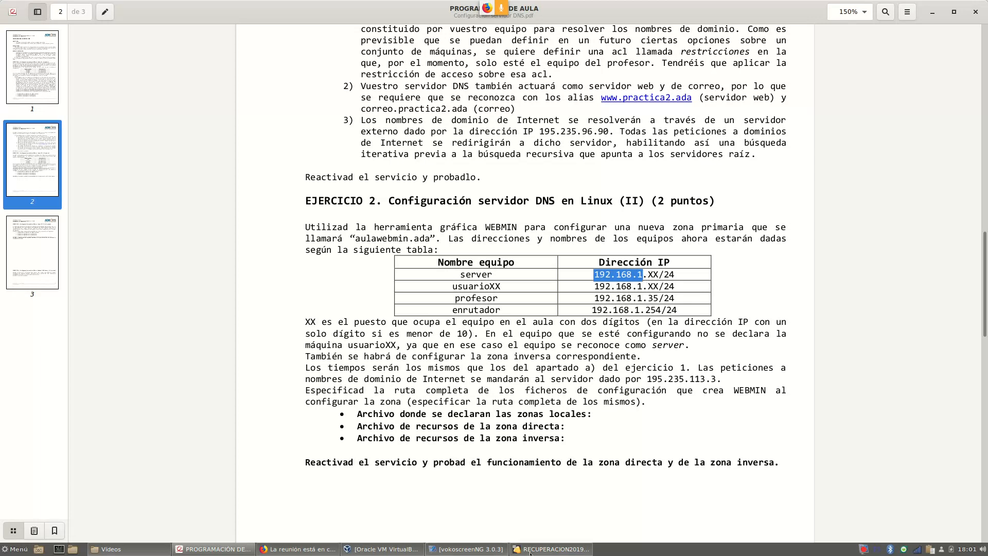
Enter network 192.168.1 and replace the master server with 'server.'.
click(561, 552)
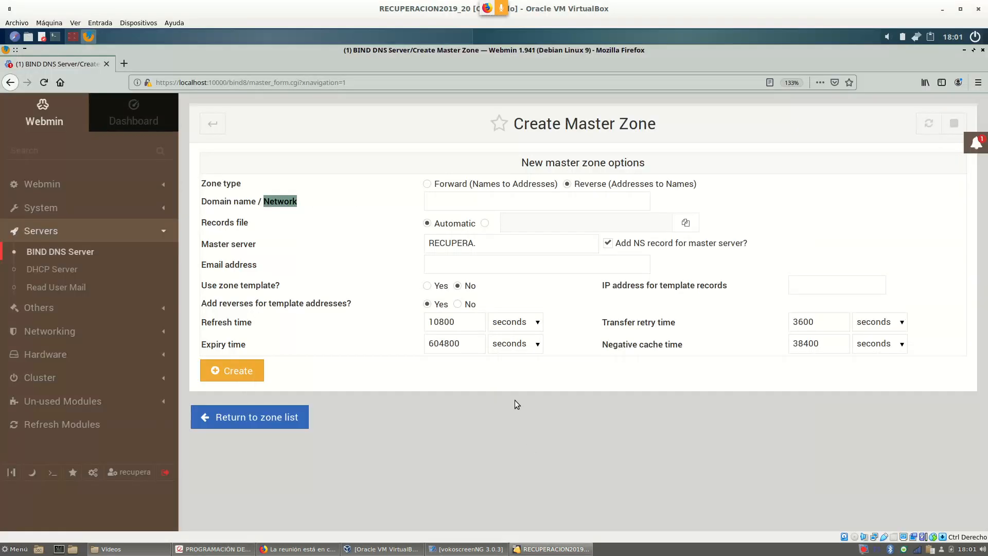
click(447, 204)
text(192.168.1)
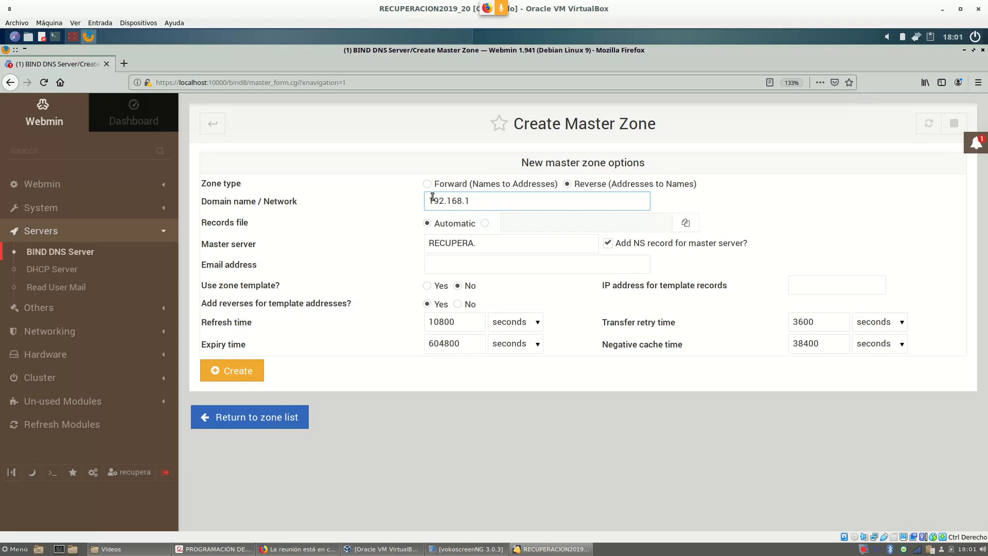
drag(429, 200, 471, 201)
click(472, 200)
drag(472, 200, 425, 202)
click(476, 245)
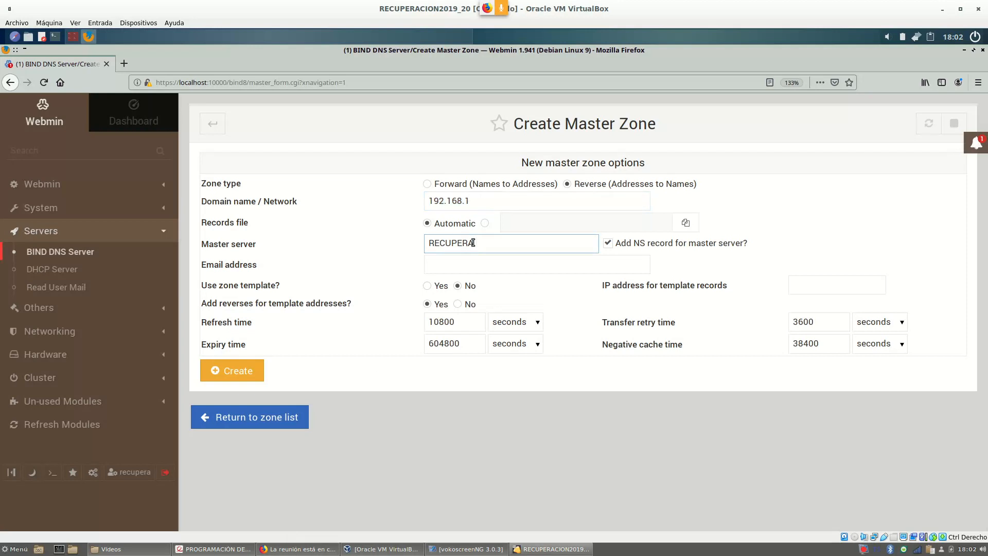
drag(474, 244, 420, 244)
text(server)
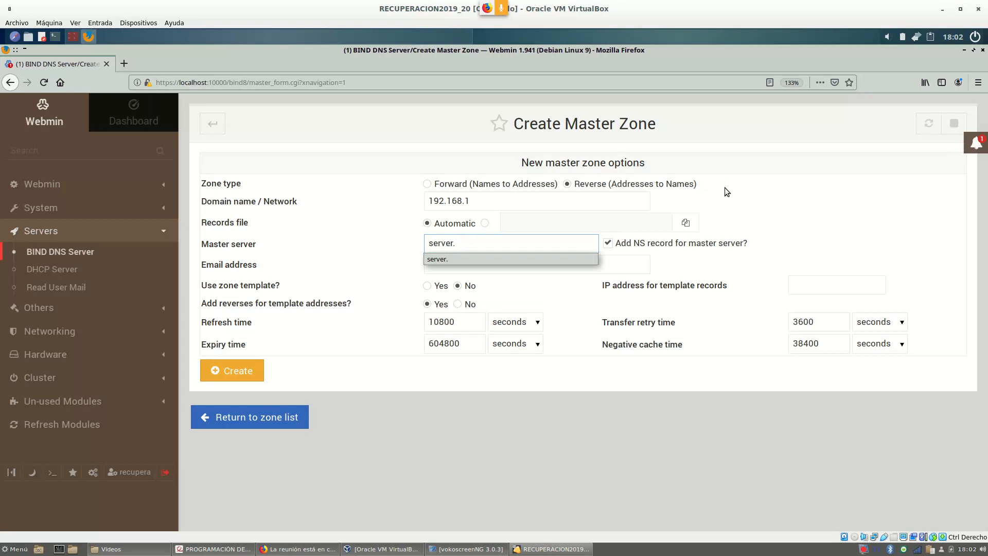
text(.)
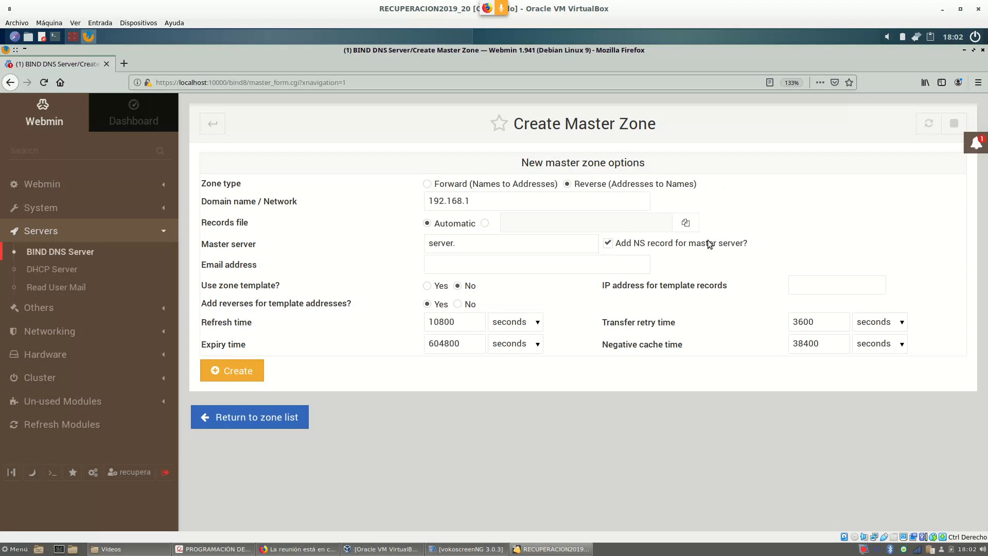
Fill in the administrator e-mail address from the autocomplete suggestion.
click(466, 264)
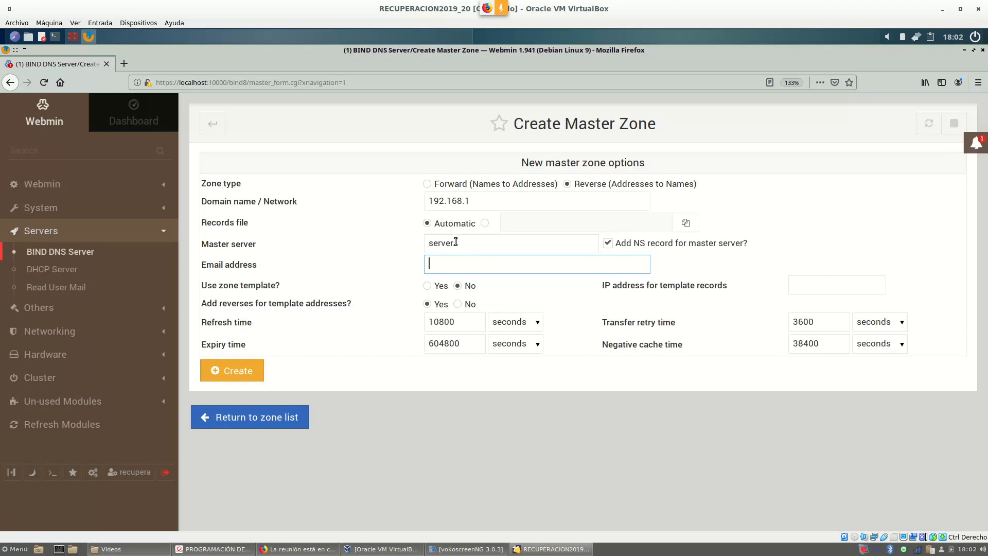
text(admiin)
key(BackSpace)
key(BackSpace)
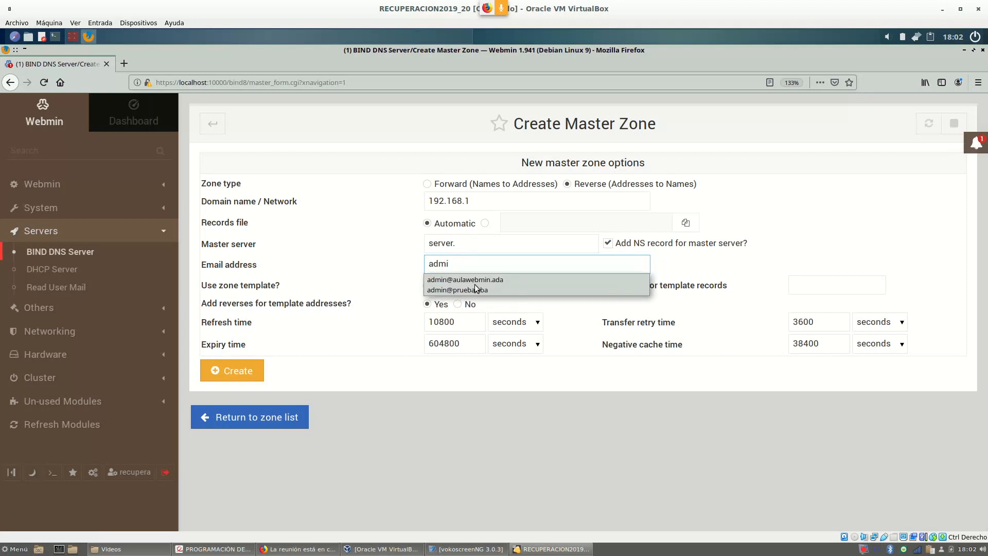
click(476, 279)
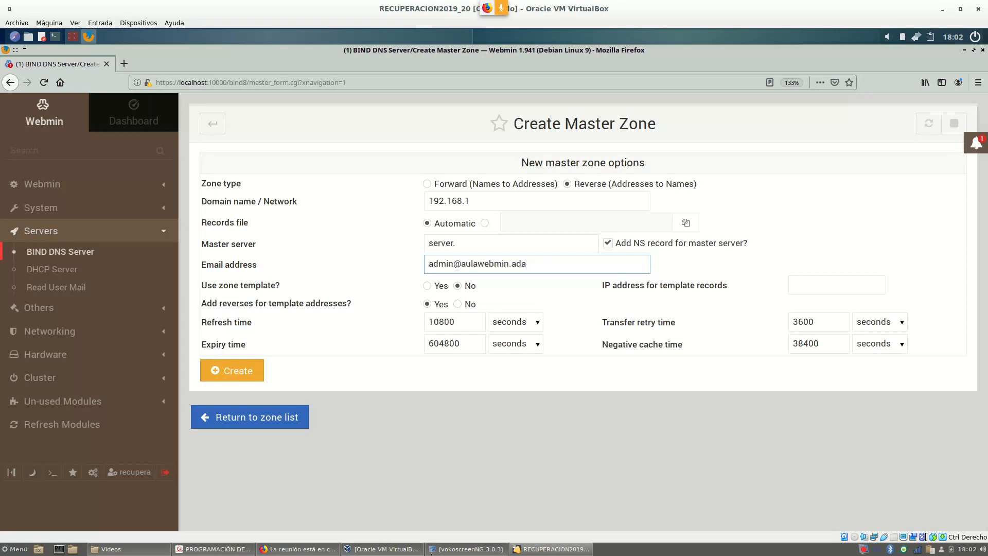
Check the exercise's half-day refresh requirement in the PDF.
click(216, 549)
scroll(493, 311, up, 10)
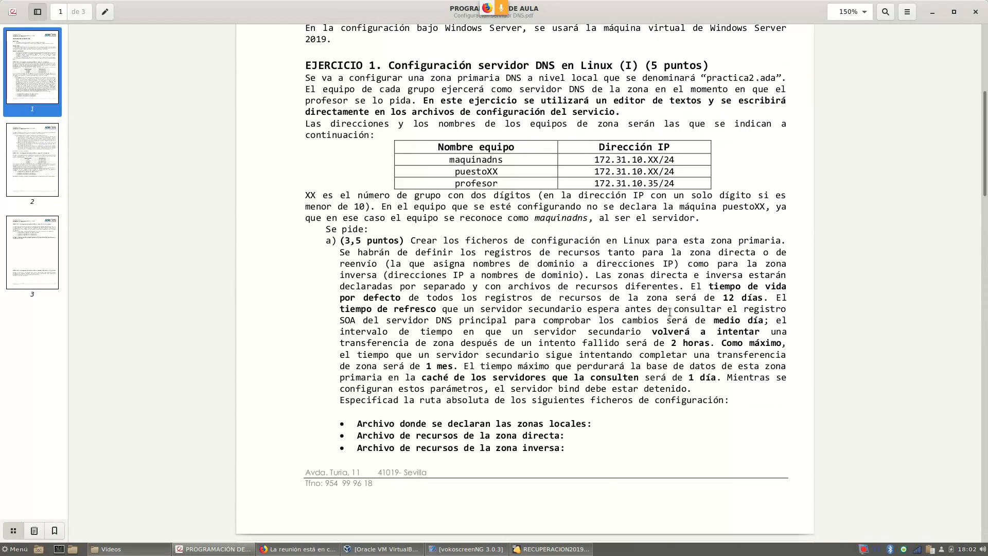
drag(720, 322, 755, 324)
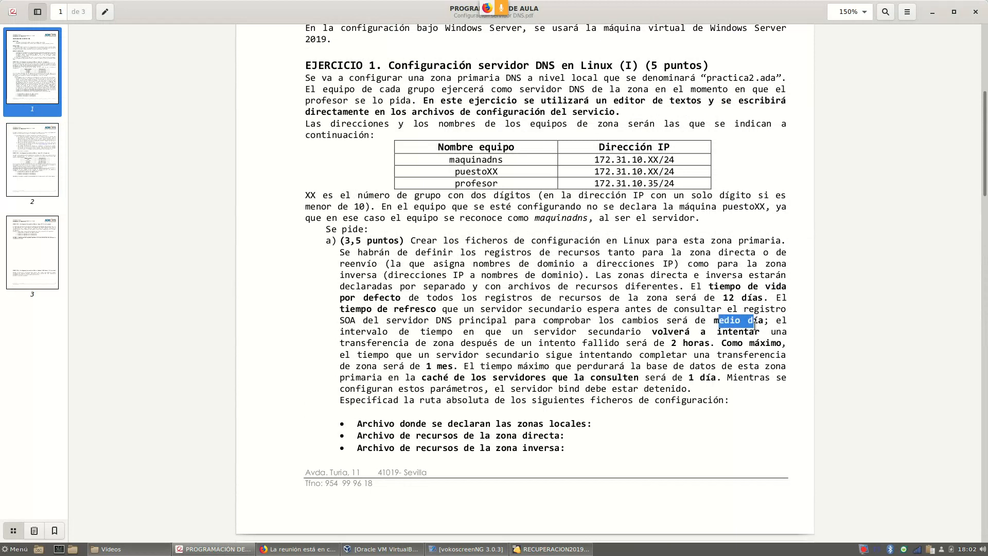
click(554, 549)
Set refresh time to 12 hours and transfer retry time to 2 hours.
click(527, 324)
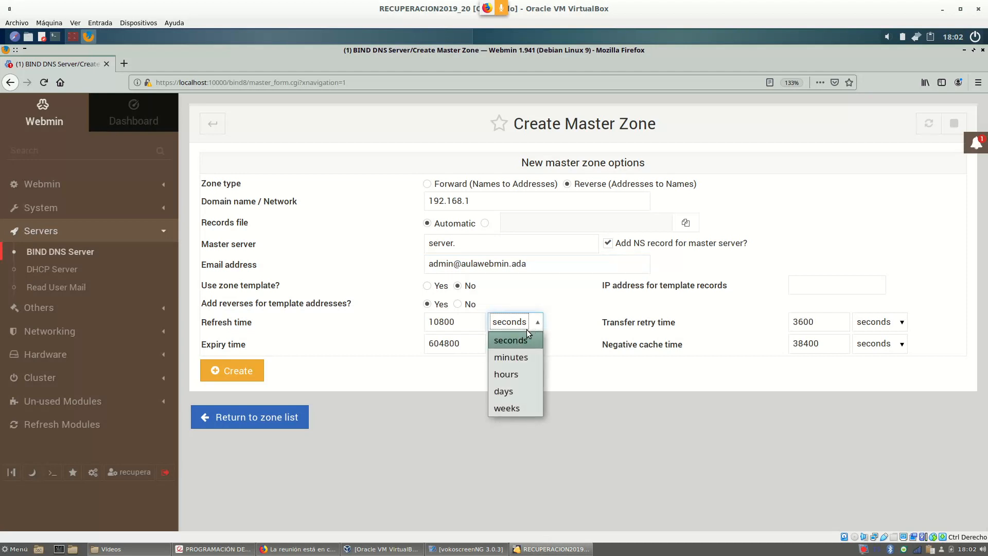
click(508, 376)
double_click(461, 322)
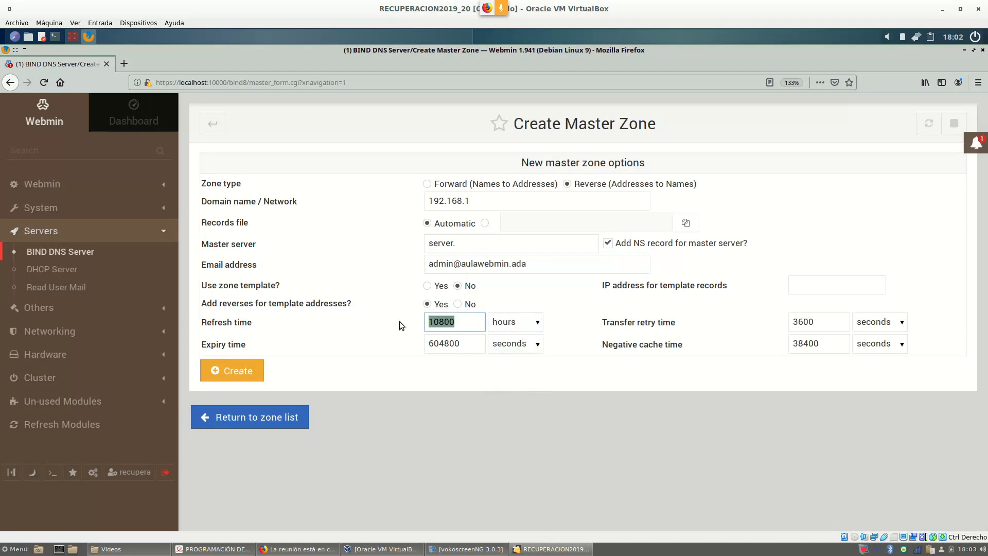
text(12)
click(820, 324)
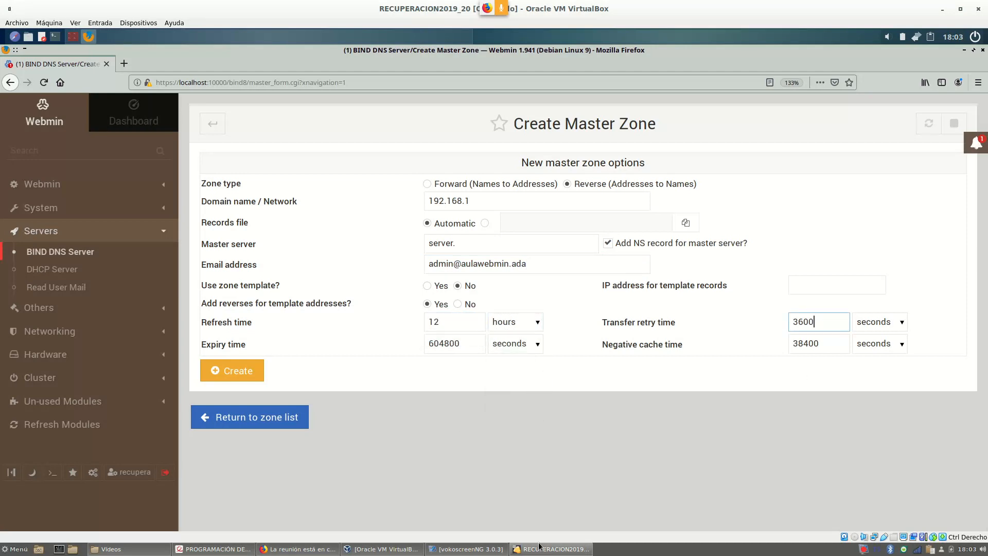
click(214, 548)
key(alt+Tab)
click(902, 322)
click(875, 368)
double_click(833, 325)
text(2)
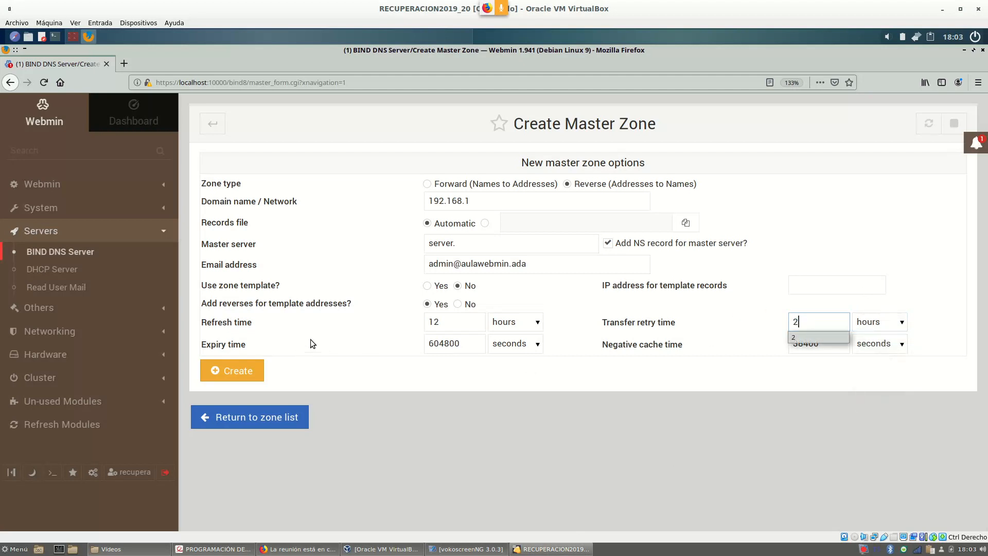
Set expiry time to 28 days and negative cache time to 1 day.
click(447, 344)
click(537, 345)
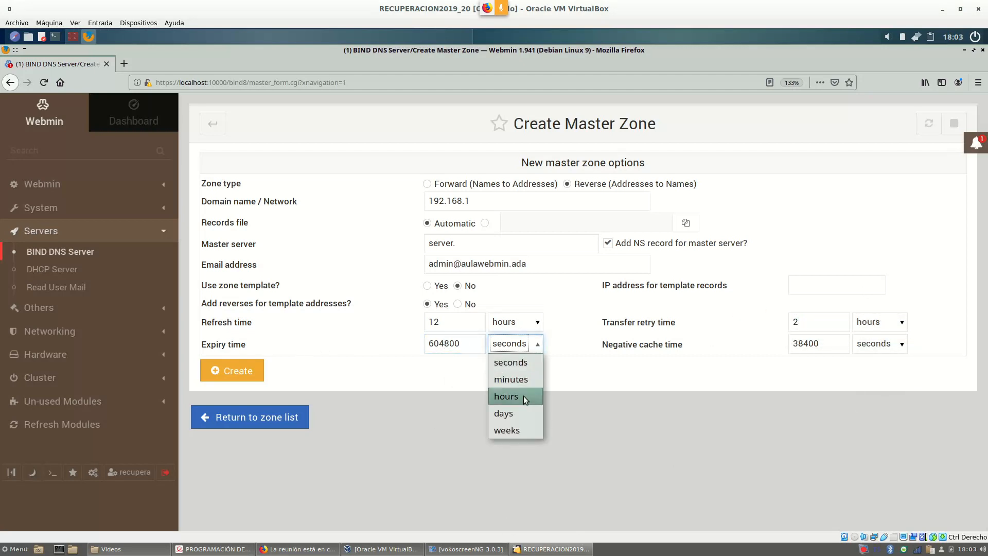
click(510, 412)
double_click(437, 349)
text(2)
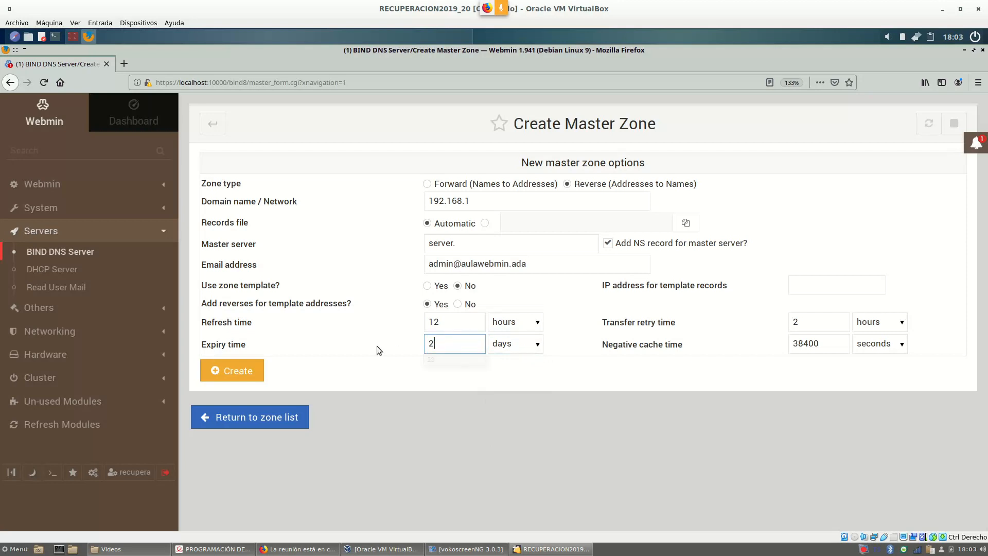
text(8)
click(809, 343)
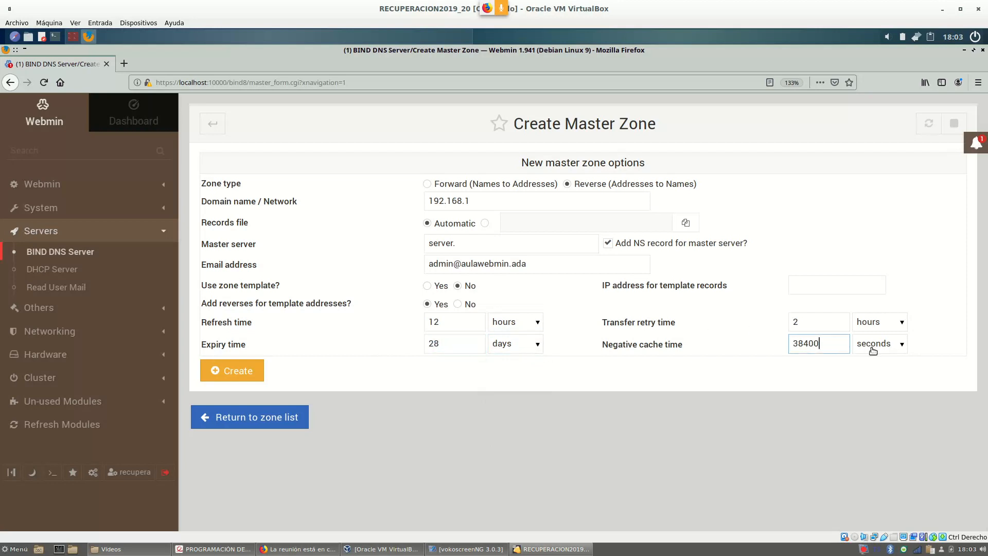
drag(829, 343, 742, 343)
text(1)
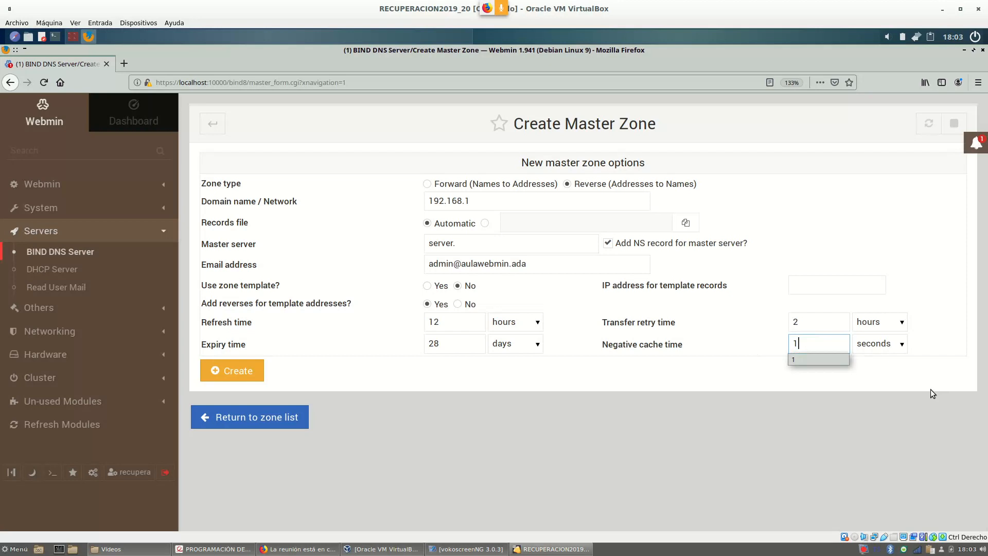
click(901, 344)
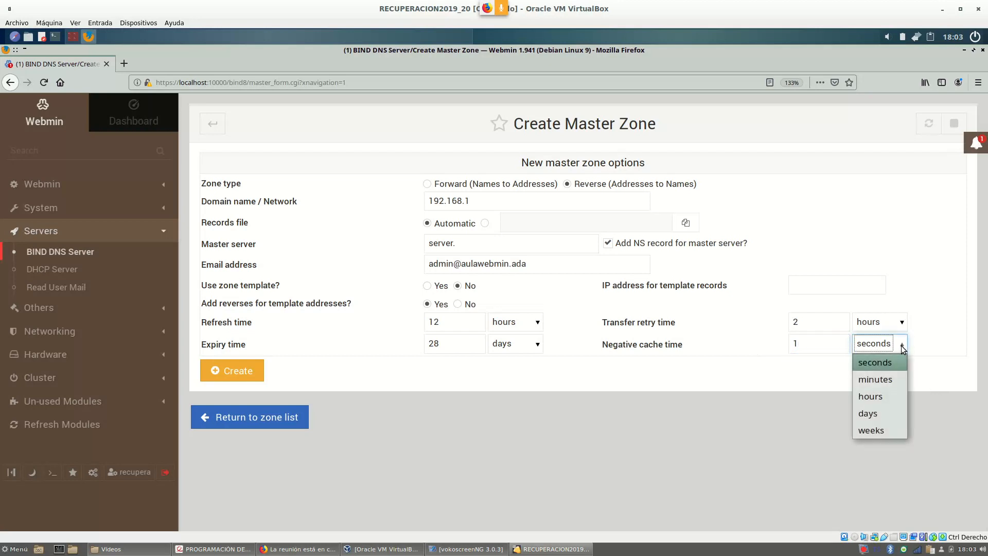
click(882, 413)
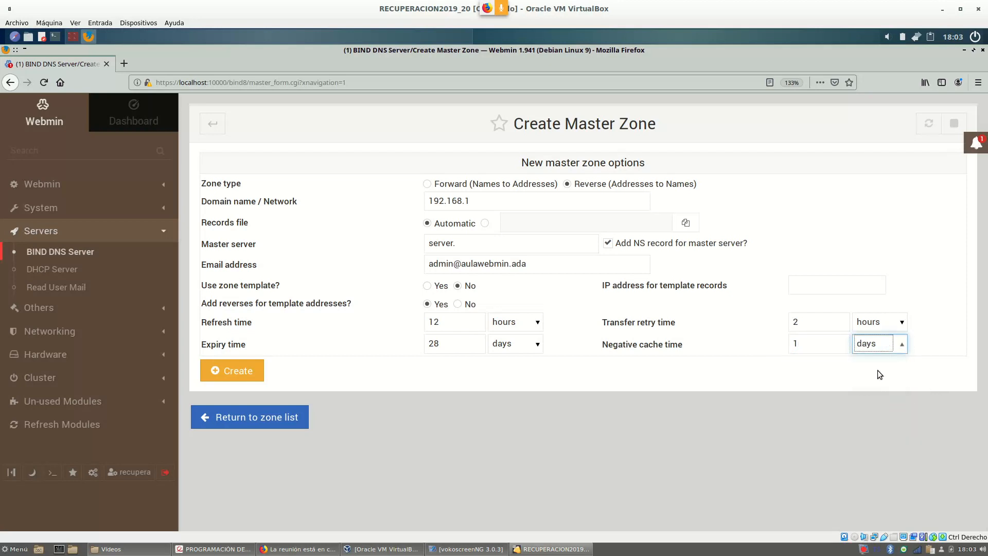
click(685, 336)
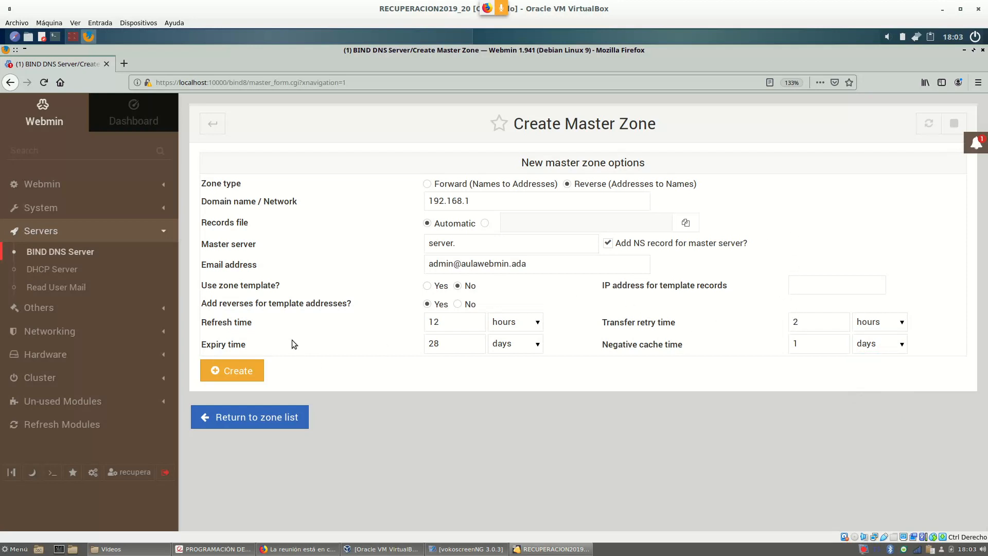
Create the 192.168.1 reverse master zone, opening its Edit Master Zone page.
click(233, 369)
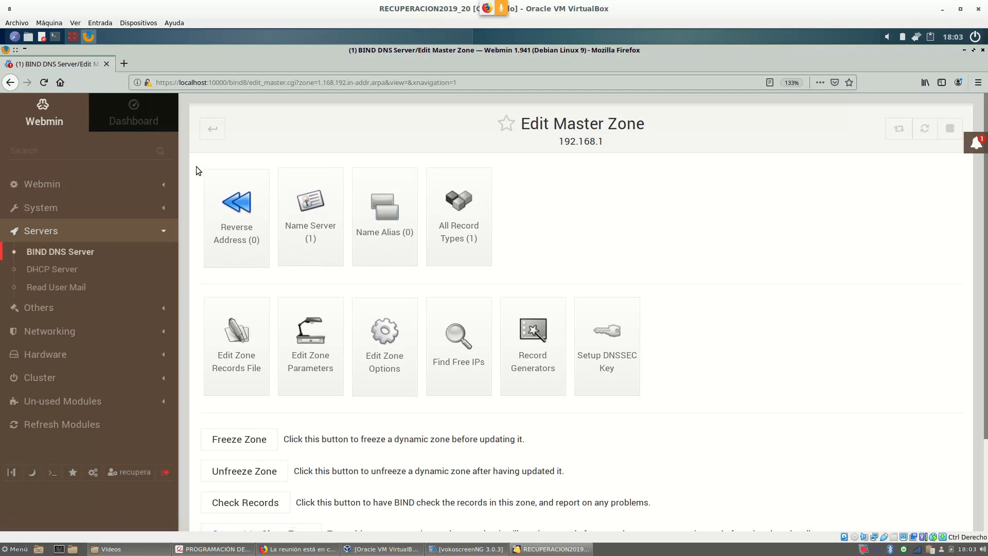
Return to the BIND index, confirm 192.168.1 in the zone list, and open Edit Config File.
click(215, 133)
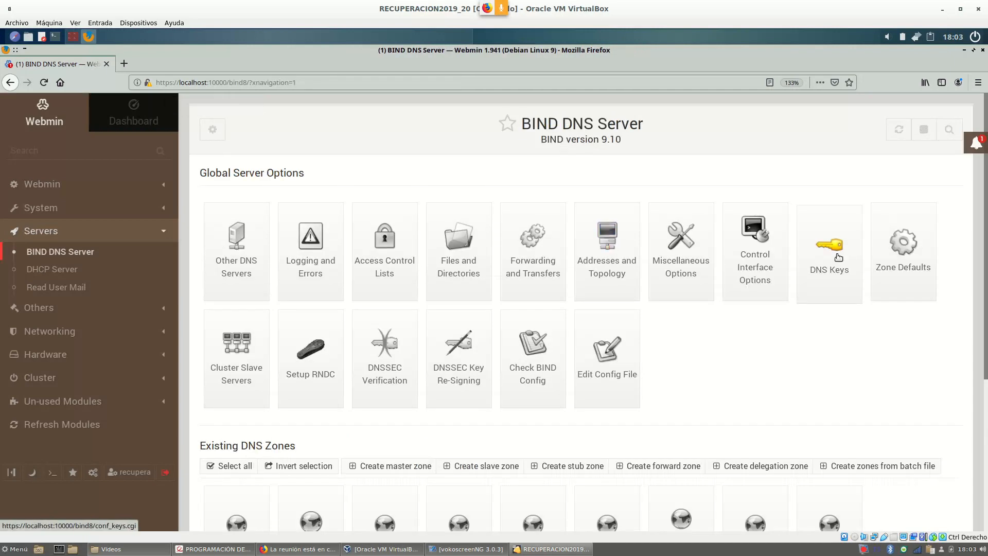
scroll(812, 262, down, 3)
scroll(812, 259, down, 2)
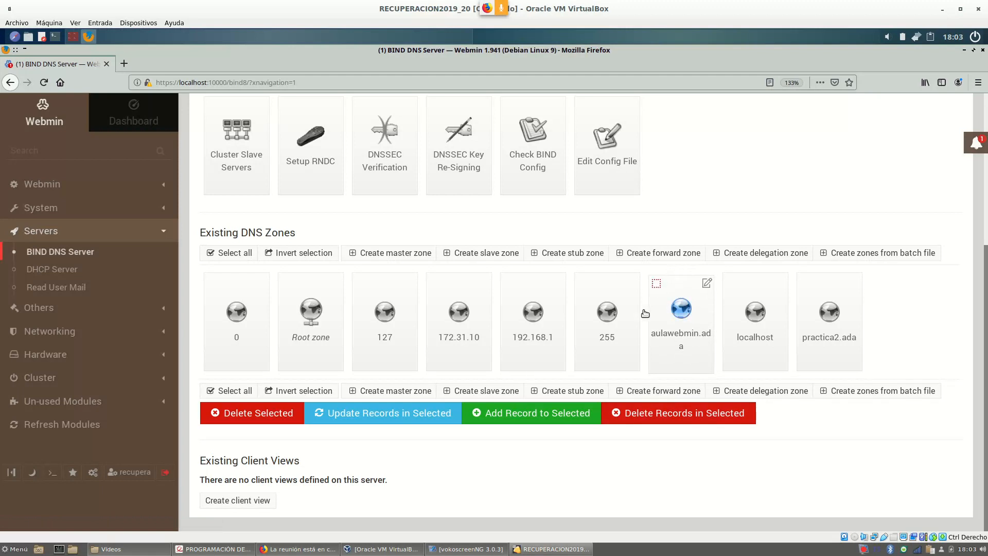
drag(551, 301, 553, 271)
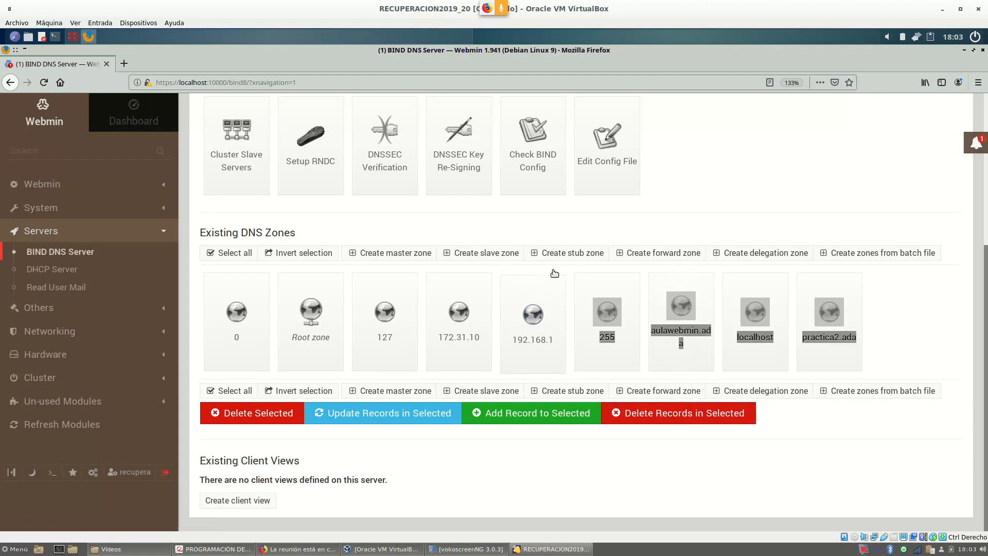
click(774, 183)
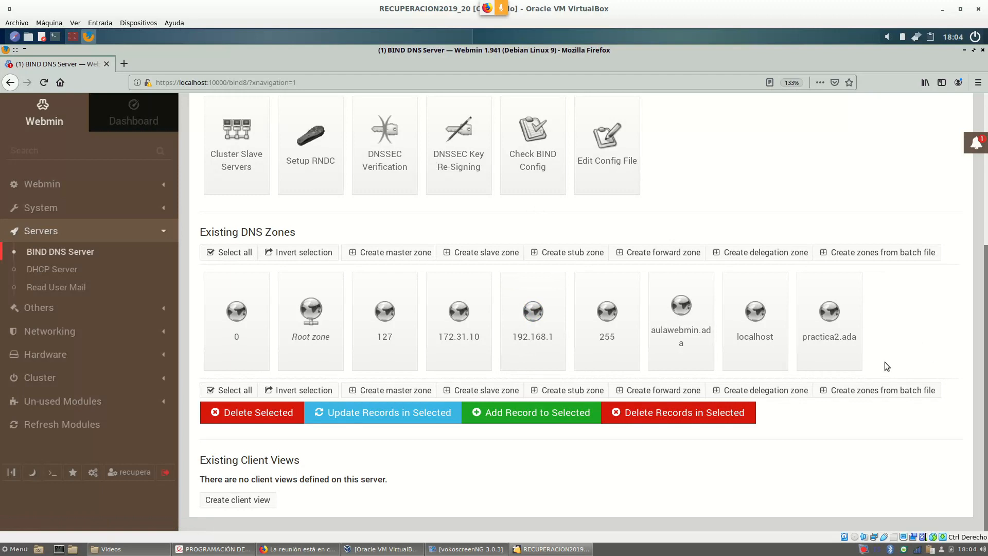
scroll(656, 263, up, 1)
scroll(655, 261, up, 1)
click(612, 208)
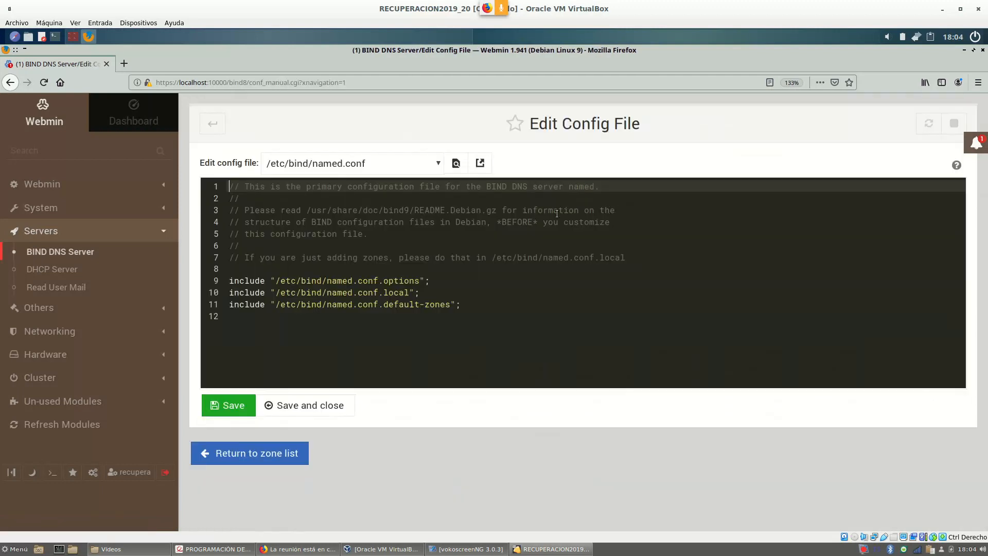
Load named.conf.local and review the 1.168.192.in-addr.arpa zone and its 192.168.1.rev file path.
click(370, 163)
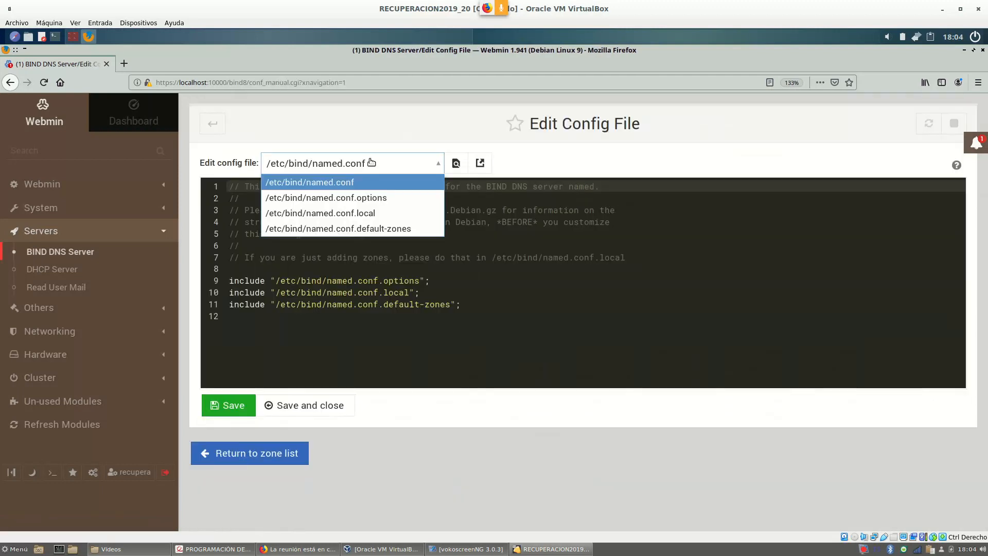
click(367, 216)
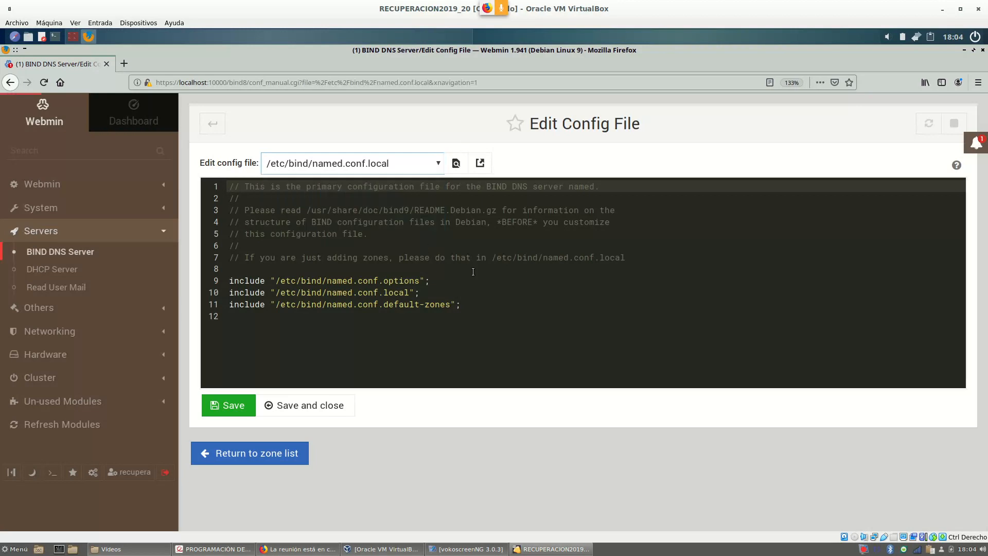
scroll(457, 256, down, 3)
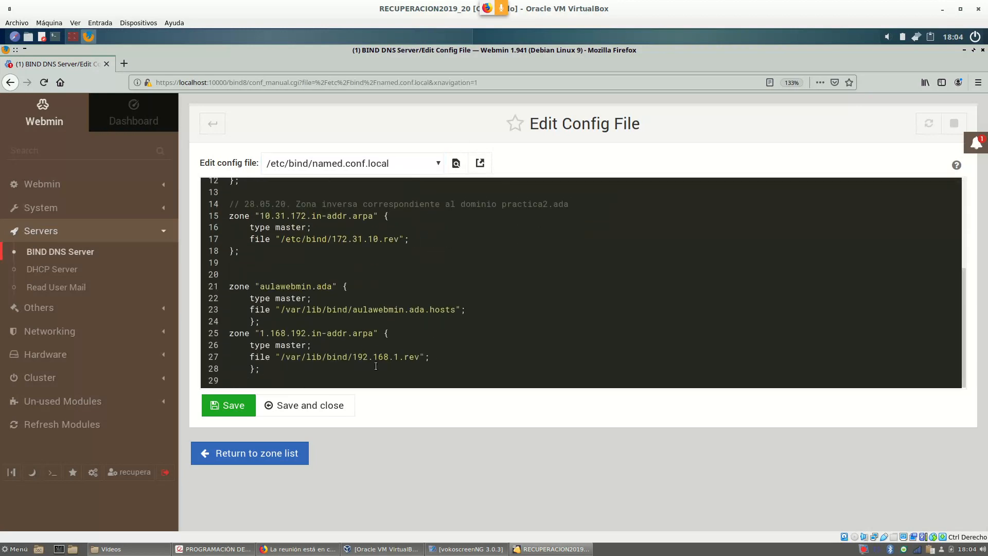
drag(297, 370, 215, 333)
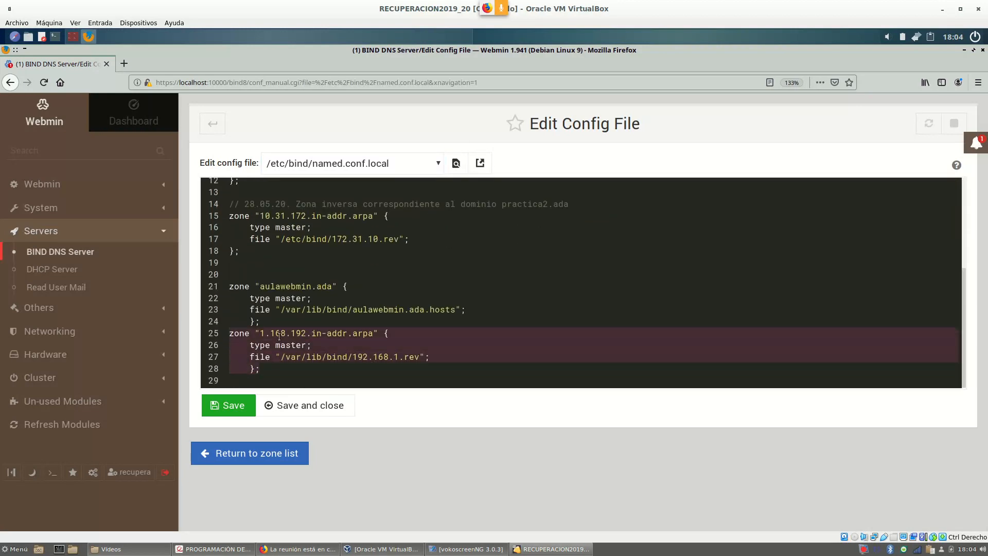
click(296, 334)
drag(306, 333, 262, 333)
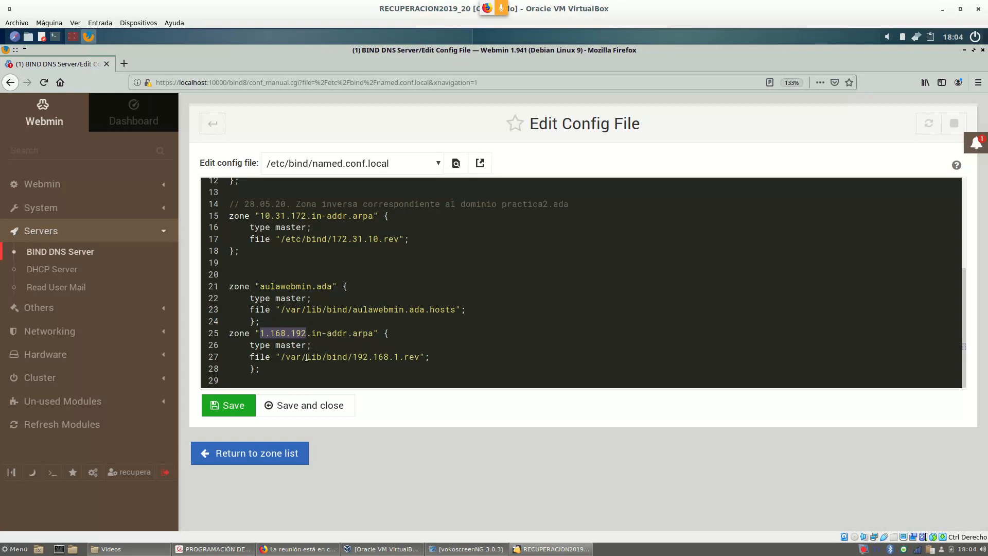
drag(286, 358, 396, 359)
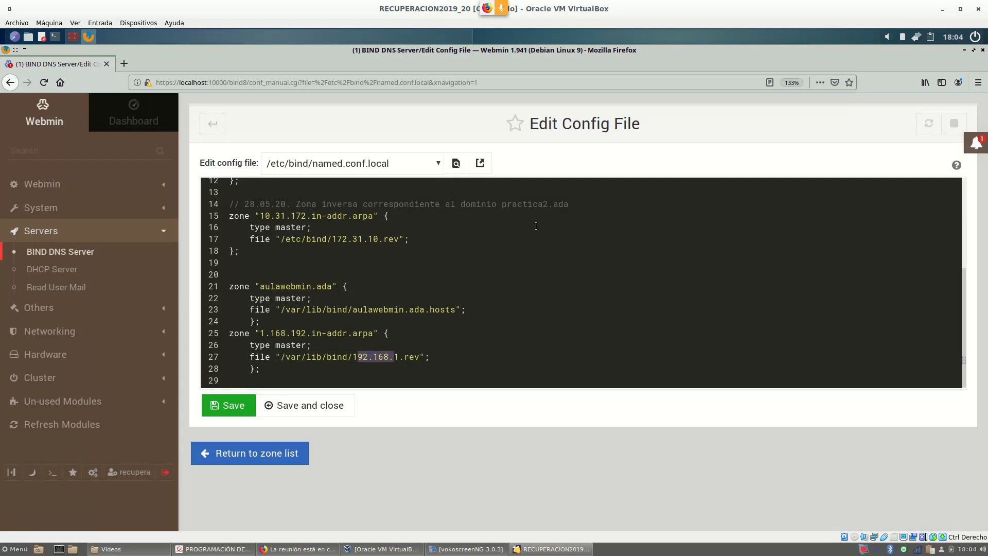
click(396, 334)
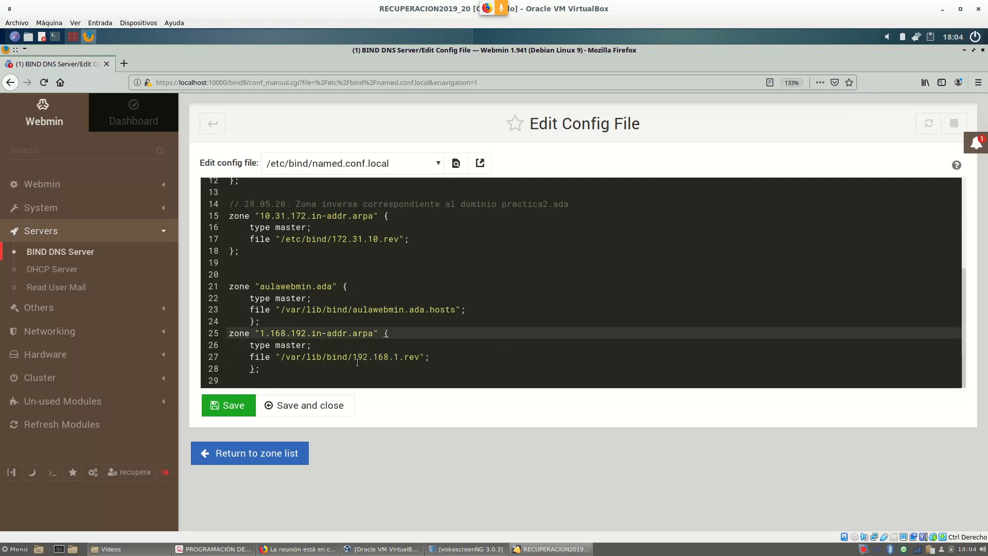
drag(353, 357, 401, 357)
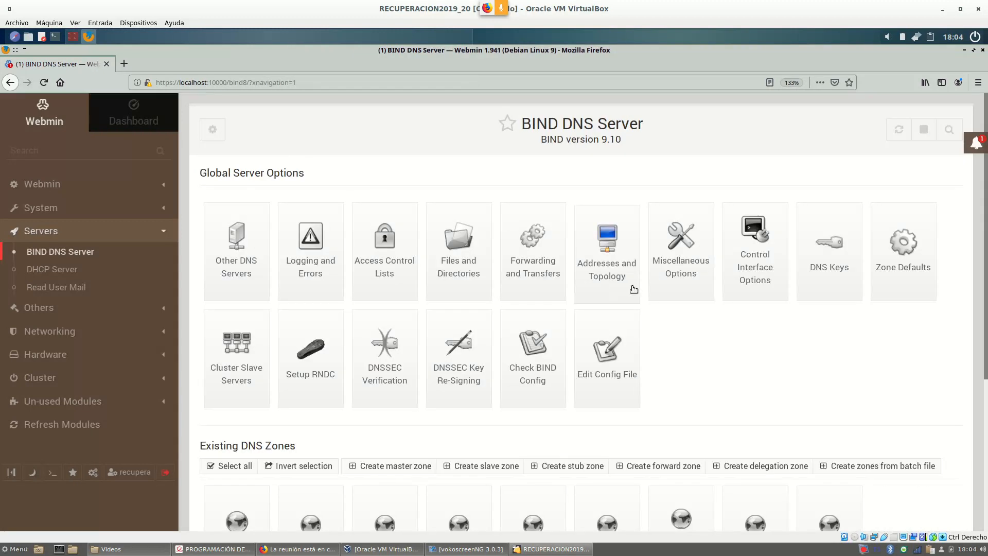
Change the 192.168.1 zone records file's $ttl from 1D to 12D and save.
scroll(688, 303, down, 3)
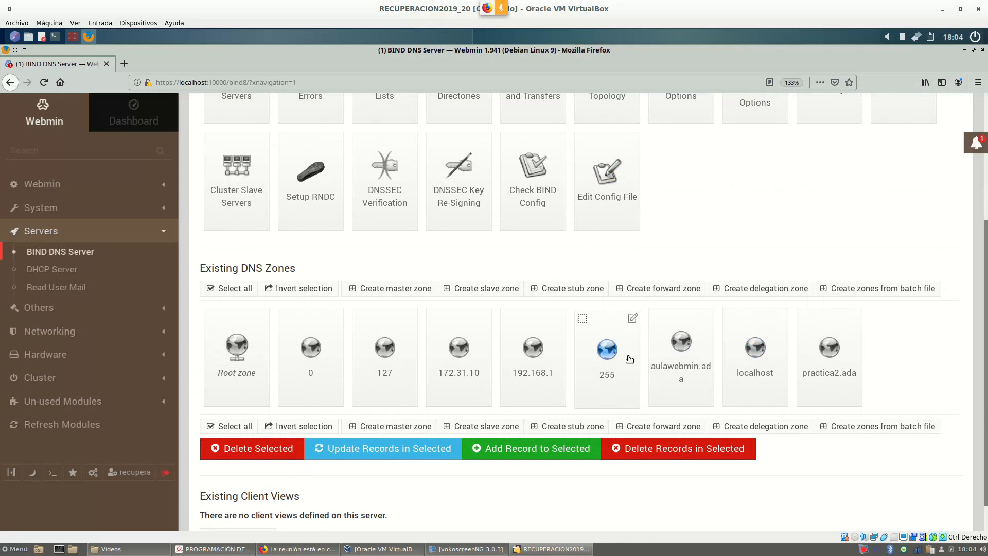
click(535, 363)
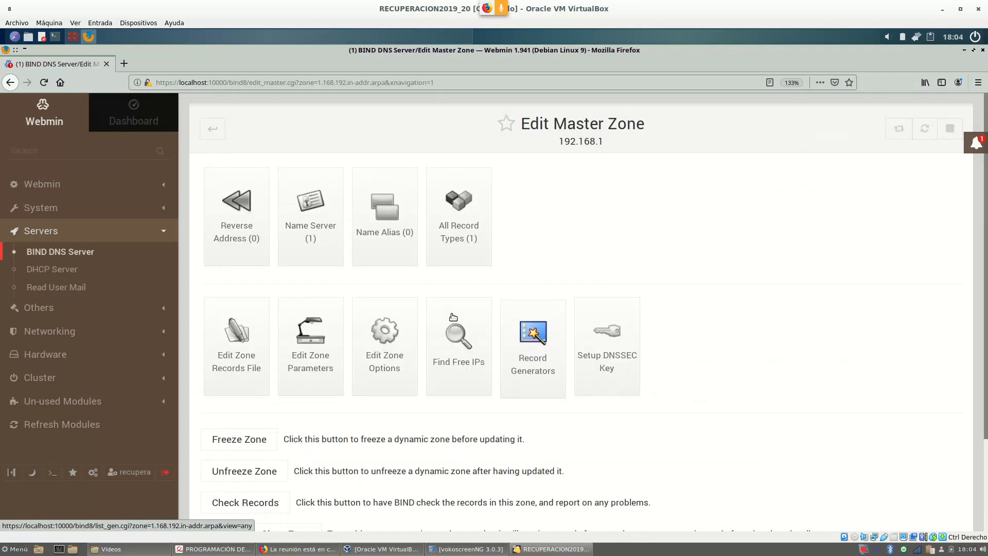
click(236, 344)
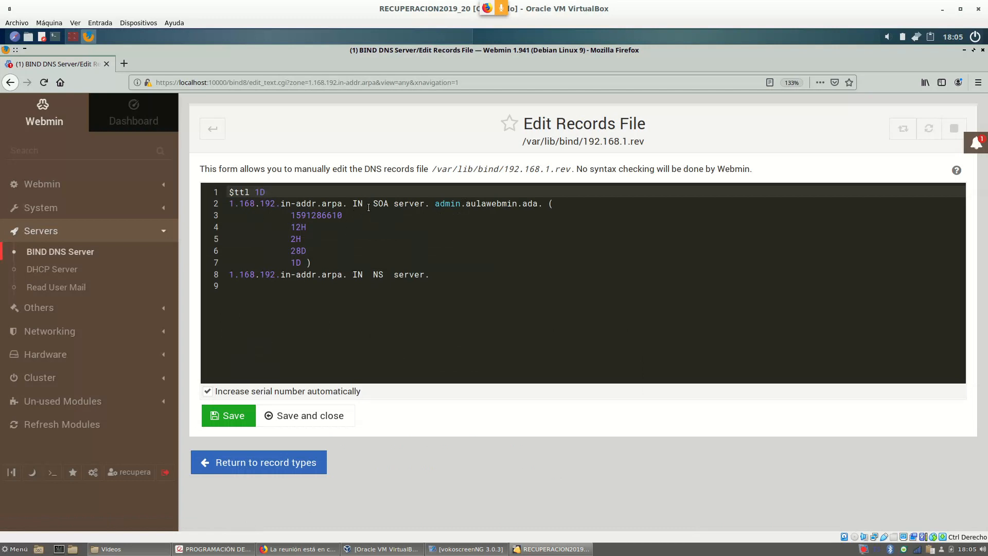
click(263, 192)
text(2)
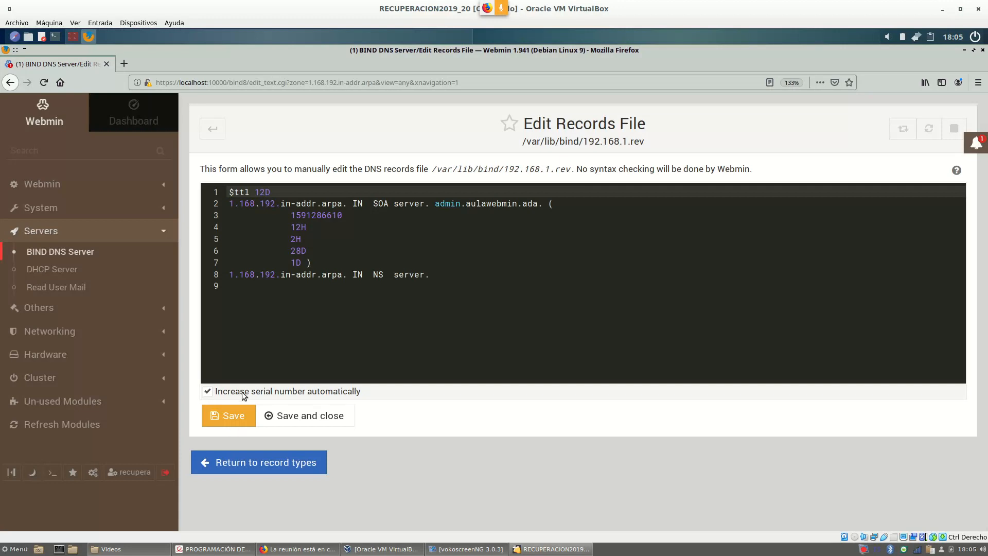
click(235, 417)
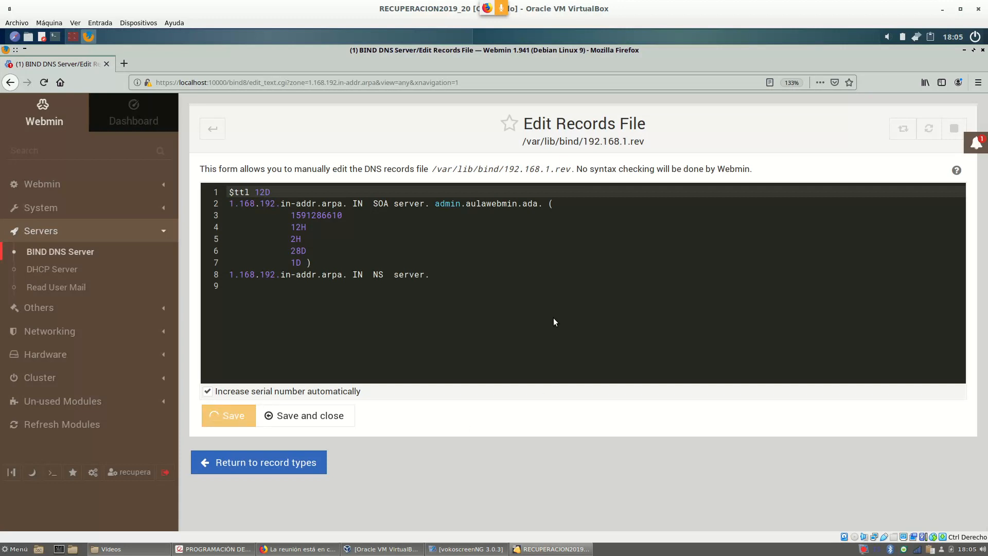
drag(296, 227, 324, 263)
click(294, 216)
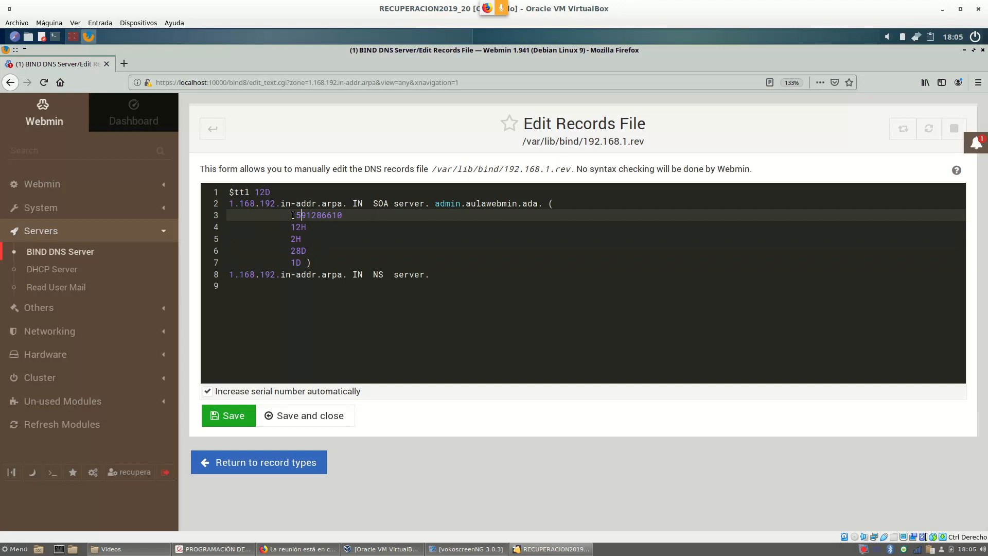
drag(292, 216, 344, 216)
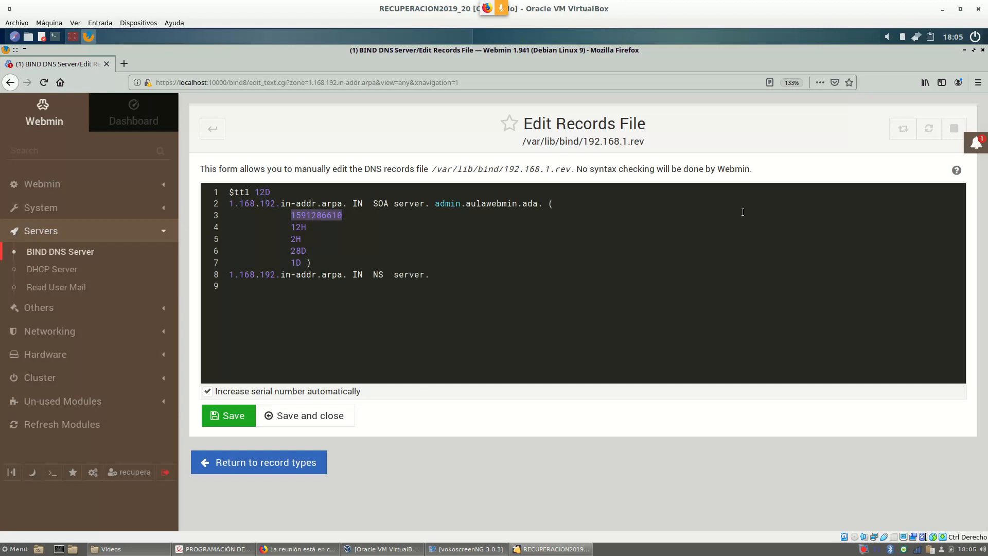
click(213, 132)
Open aulawebmin.ada's Address records and place the cursor in the new record's Name field.
scroll(762, 292, down, 3)
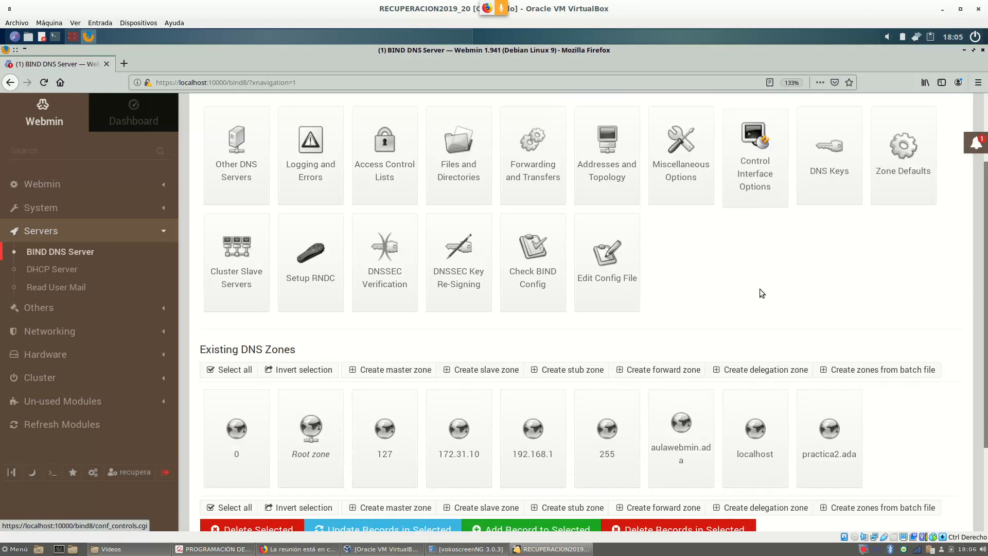
scroll(760, 293, down, 3)
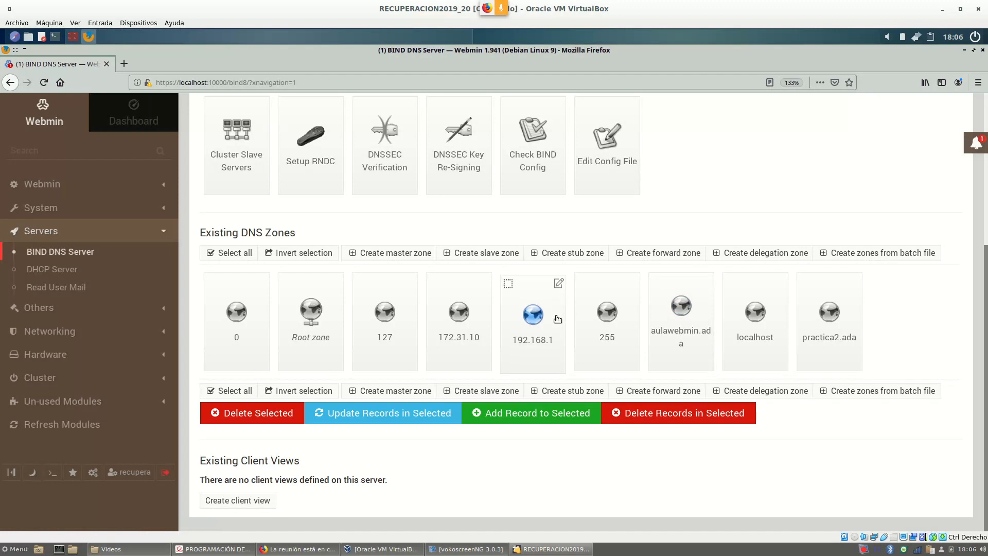
click(687, 330)
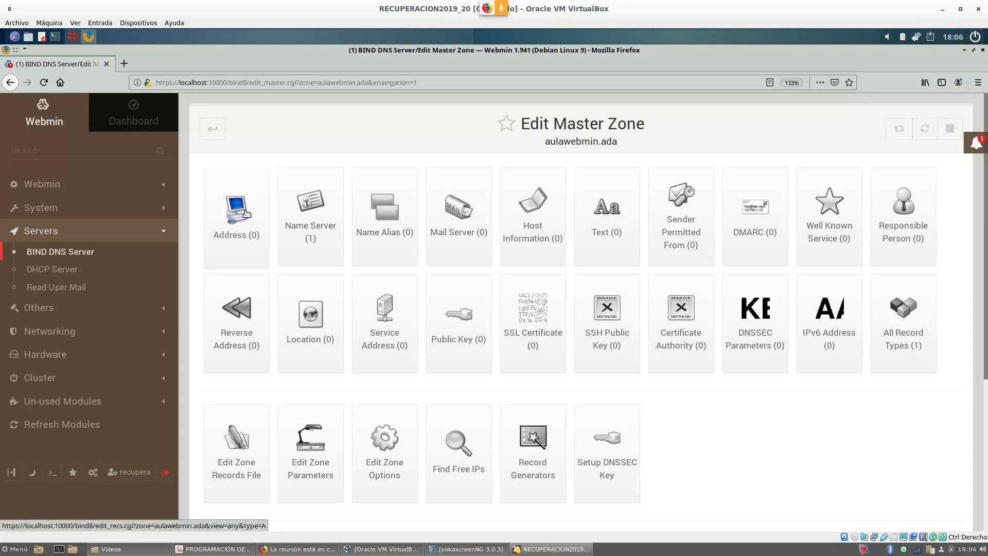
click(236, 223)
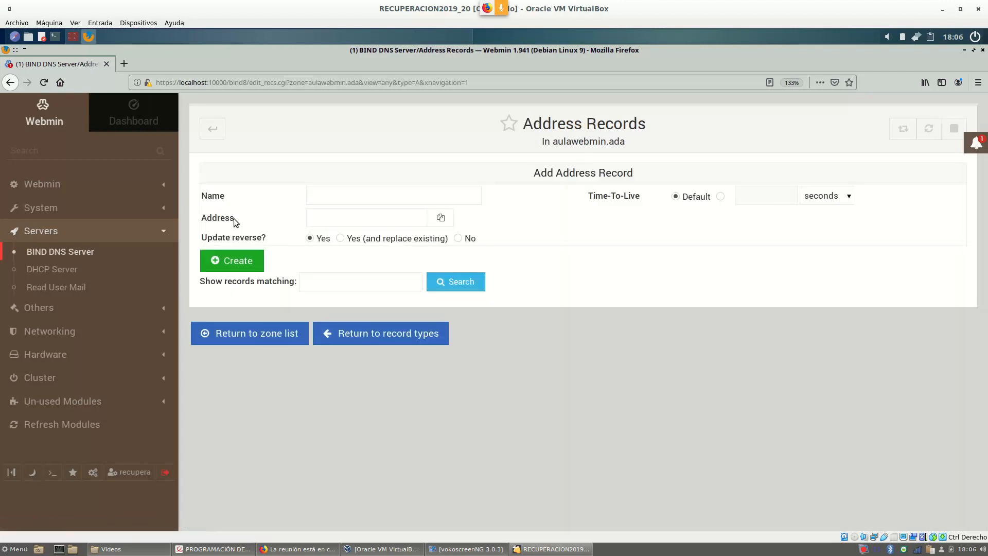
click(326, 199)
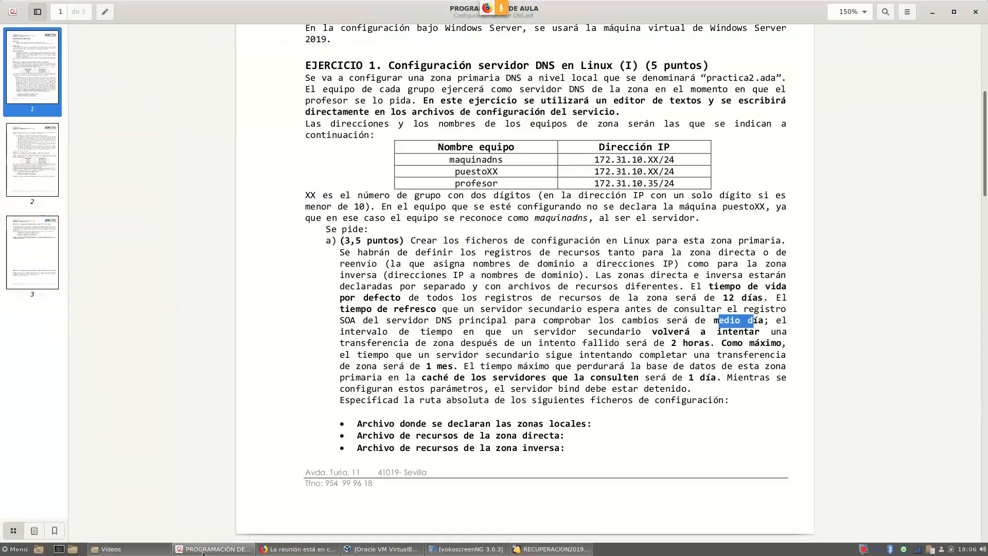
Look up the host addresses in the PDF's Exercise 2 table, then return to VirtualBox.
click(214, 549)
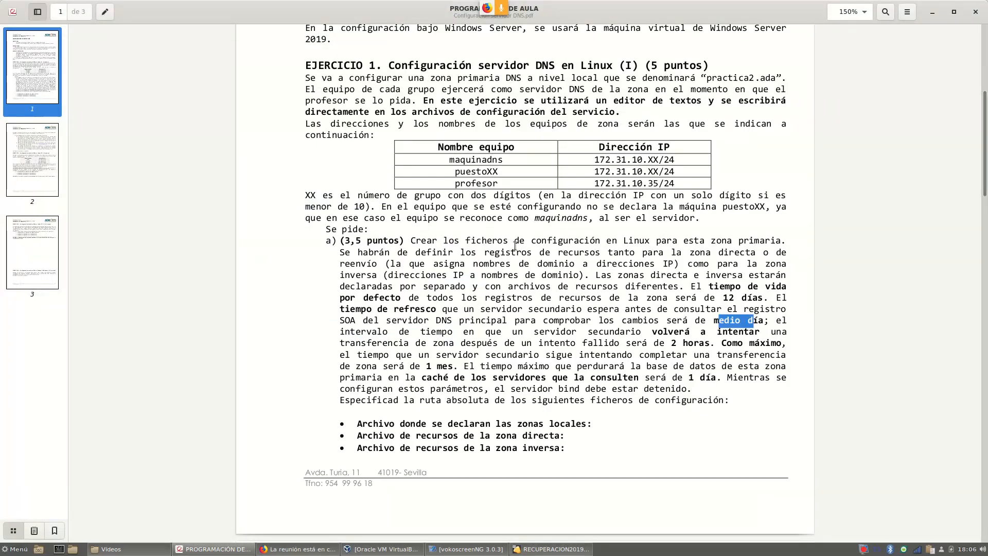
scroll(515, 246, down, 15)
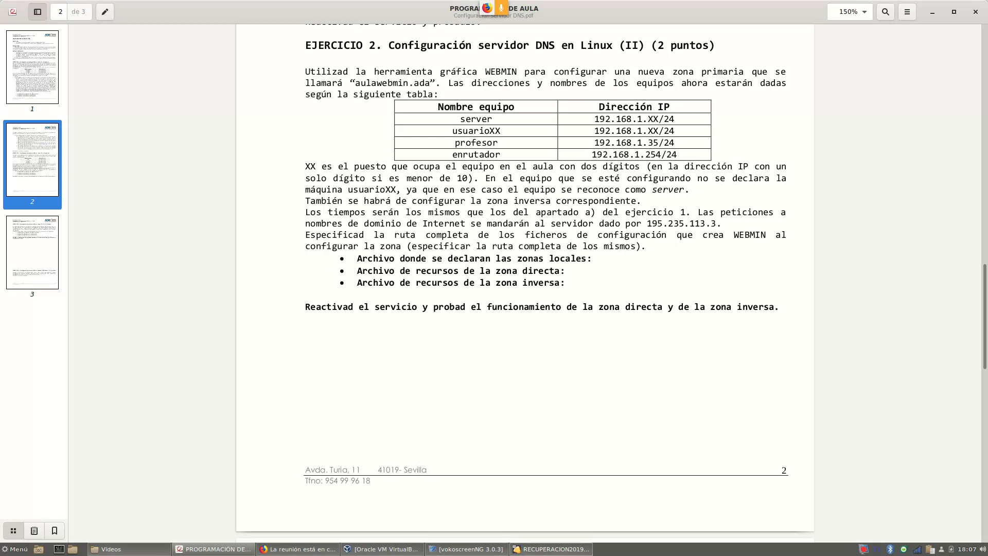
click(551, 549)
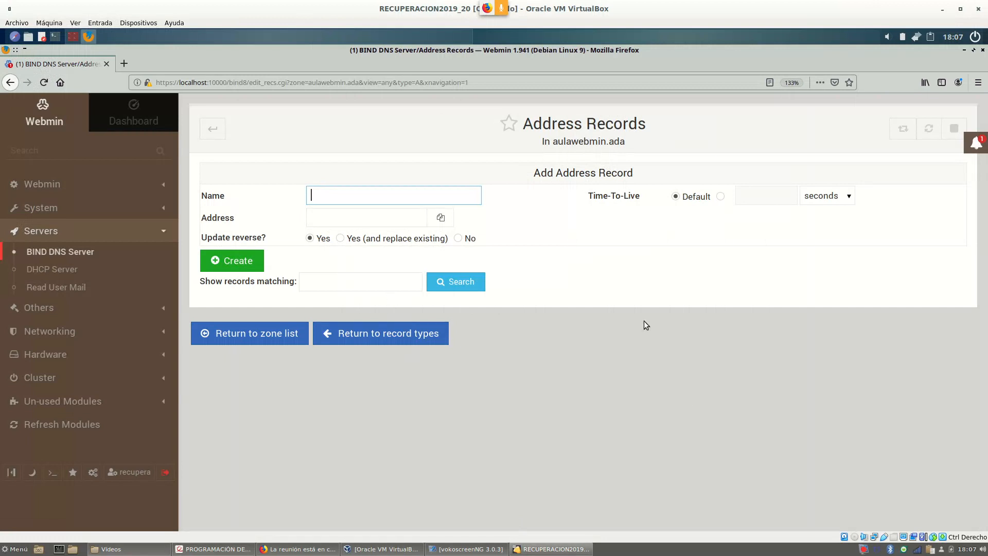
Create an A record named server with address 192.168.1.100 in aulawebmin.ada, keeping reverse update enabled.
text(server)
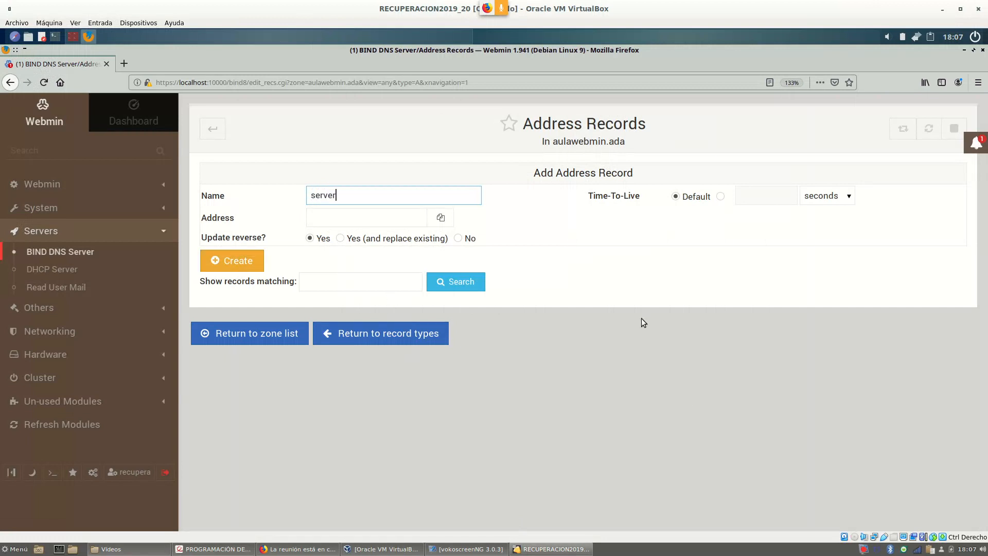
click(359, 223)
text(192.168.1.100)
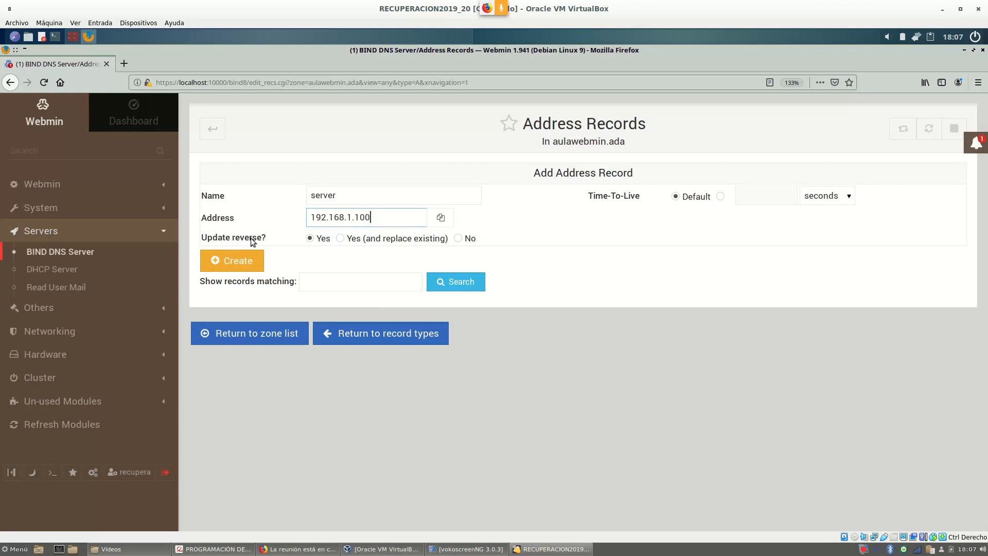
click(309, 238)
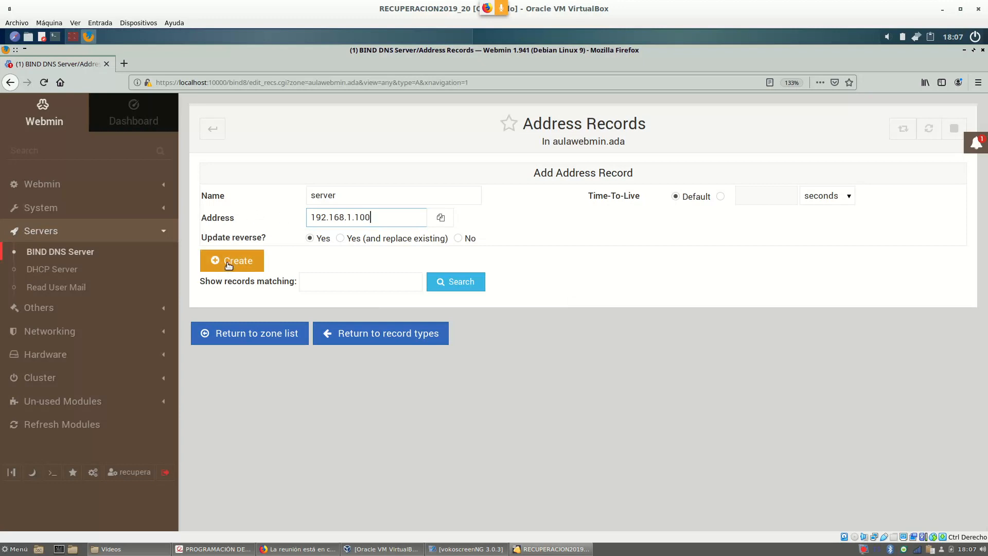
double_click(334, 195)
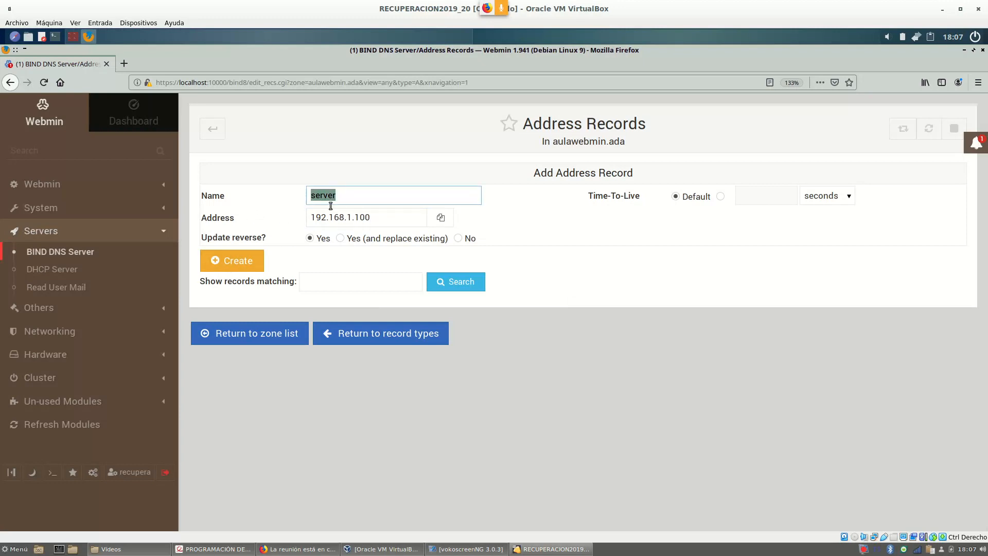
triple_click(378, 217)
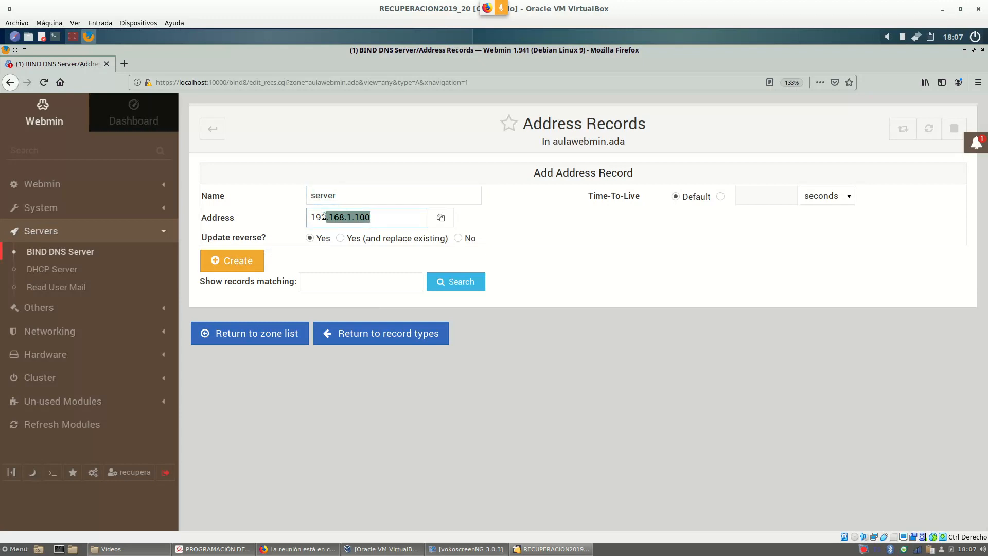
click(231, 261)
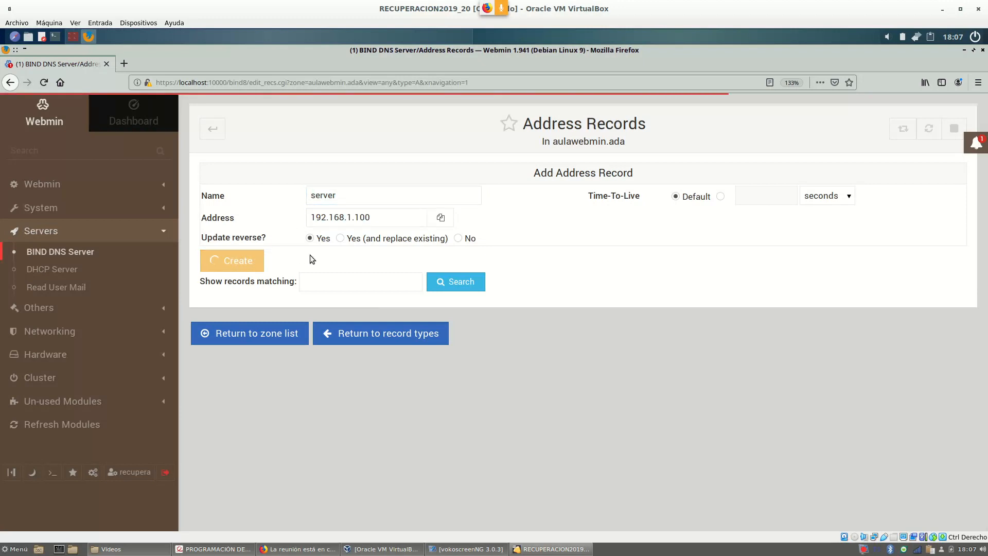
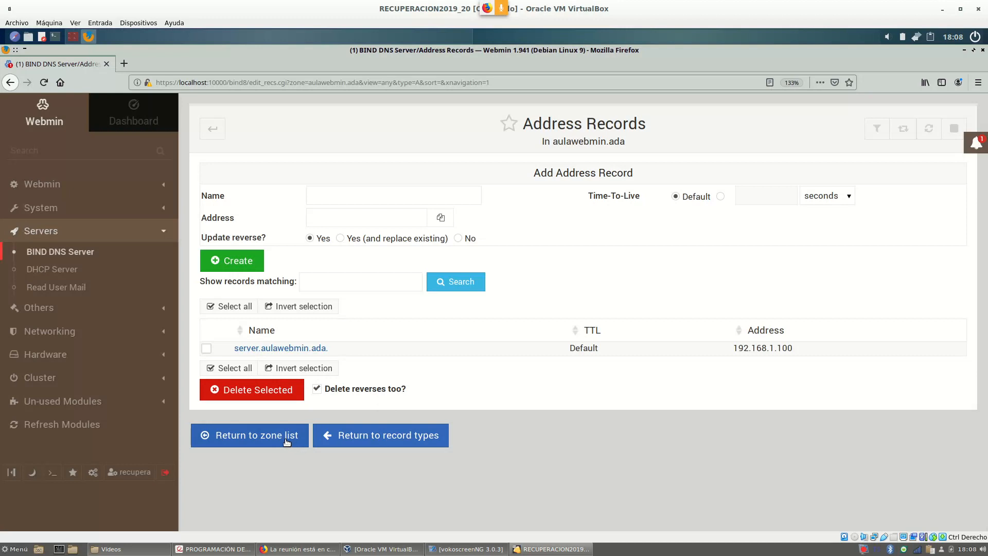
Check aulawebmin.ada's records file for the server 192.168.1.100 line, then return to the zone list.
click(368, 438)
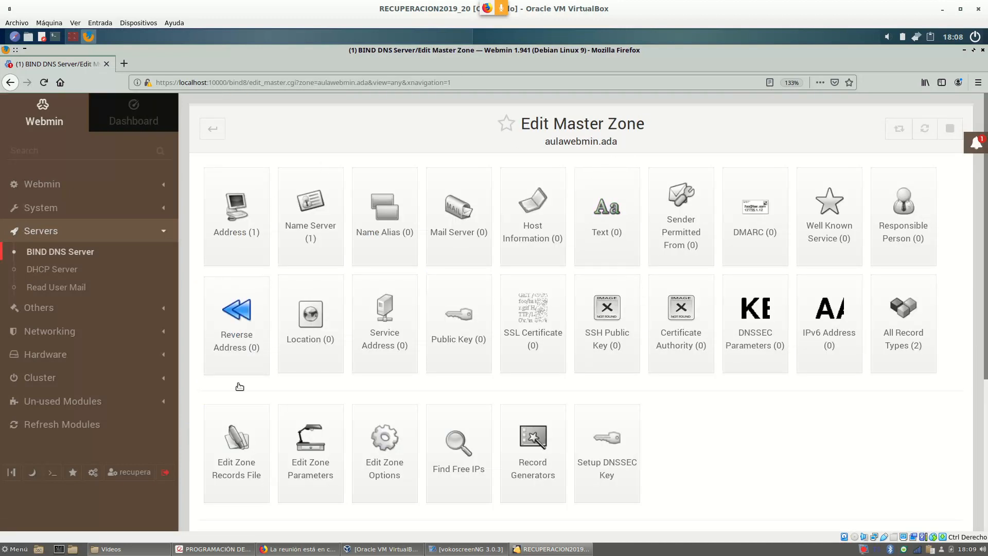
scroll(716, 281, down, 2)
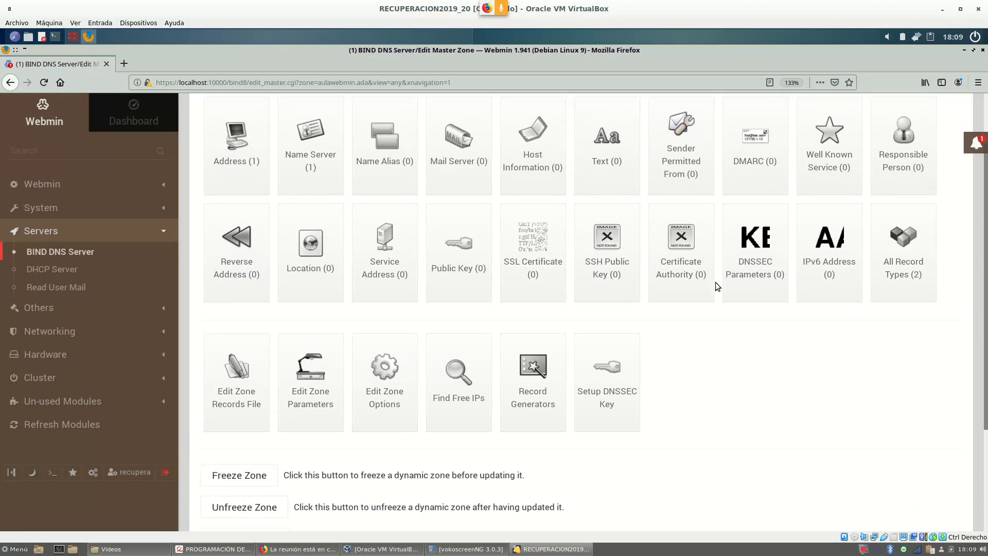
scroll(720, 271, up, 1)
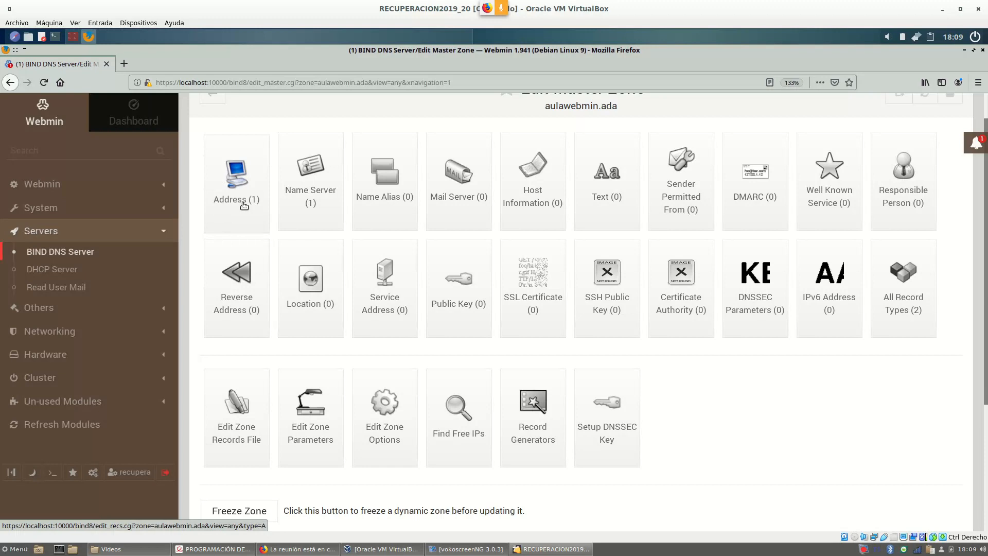
scroll(244, 205, down, 5)
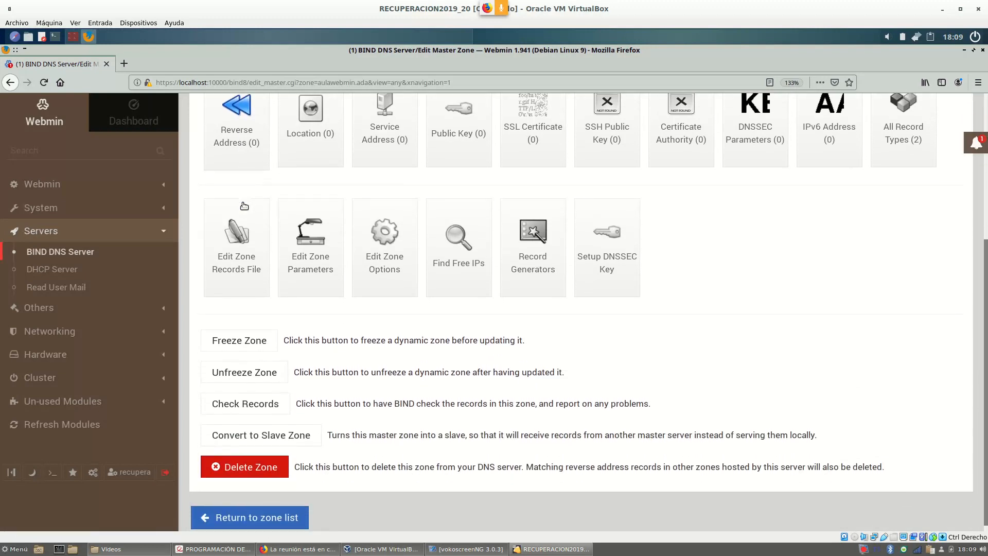
click(240, 255)
drag(227, 287, 466, 286)
click(397, 330)
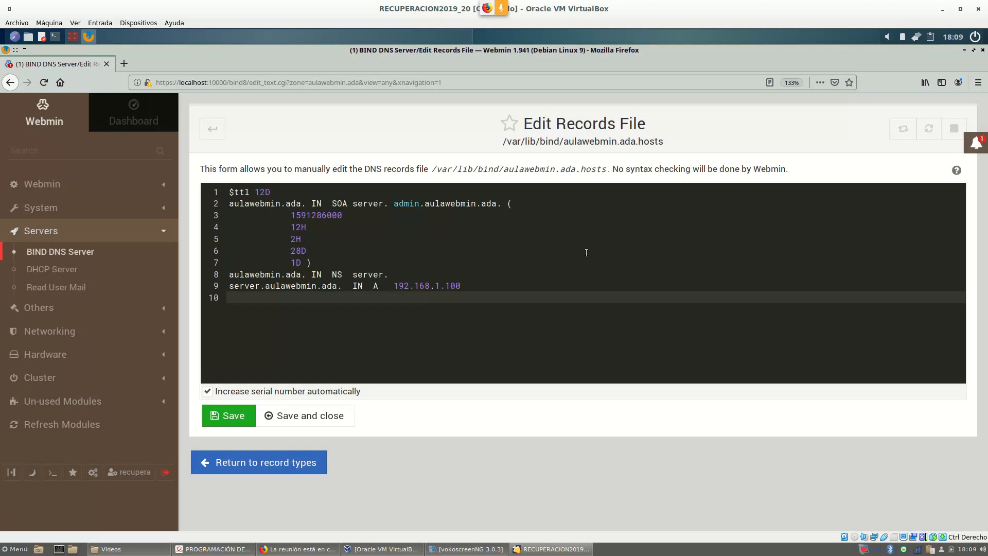
click(214, 131)
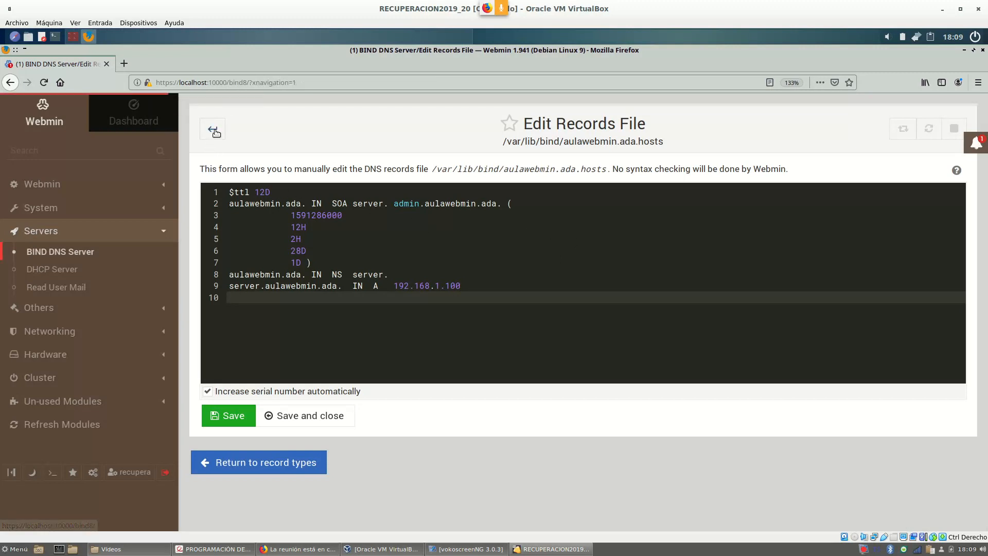
scroll(476, 266, down, 3)
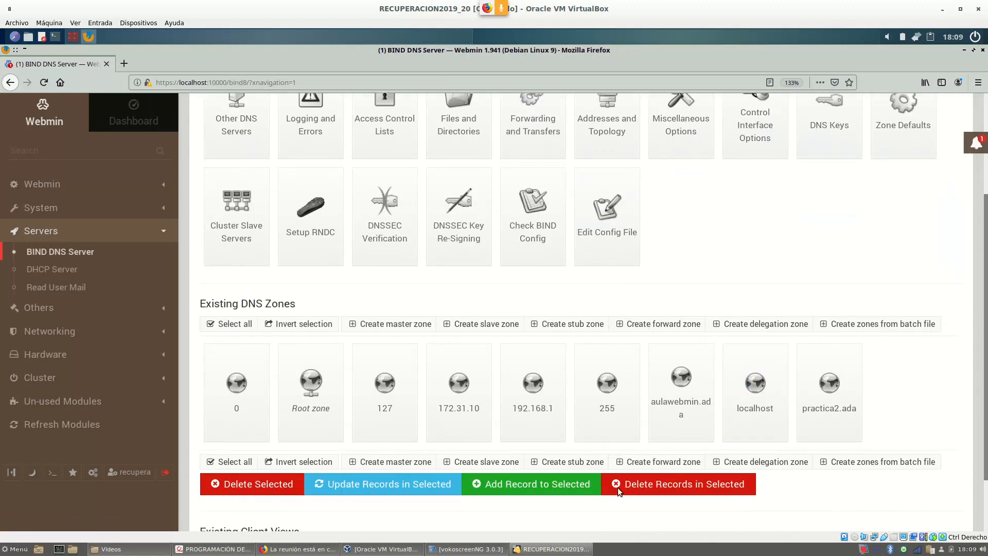
Check the 192.168.1 reverse zone's records file for the PTR to server.aulawebmin.ada, then go back.
click(532, 402)
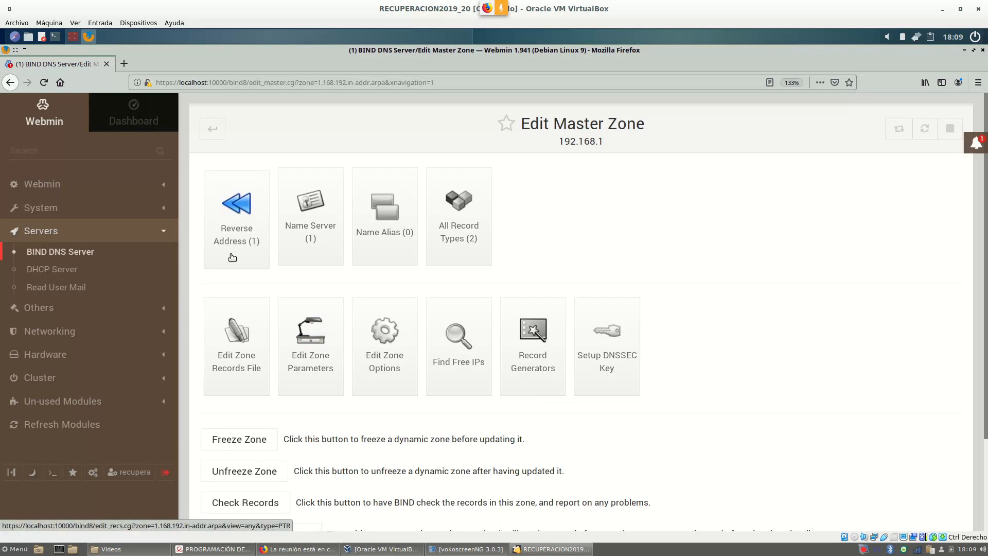
scroll(236, 299, down, 2)
click(237, 299)
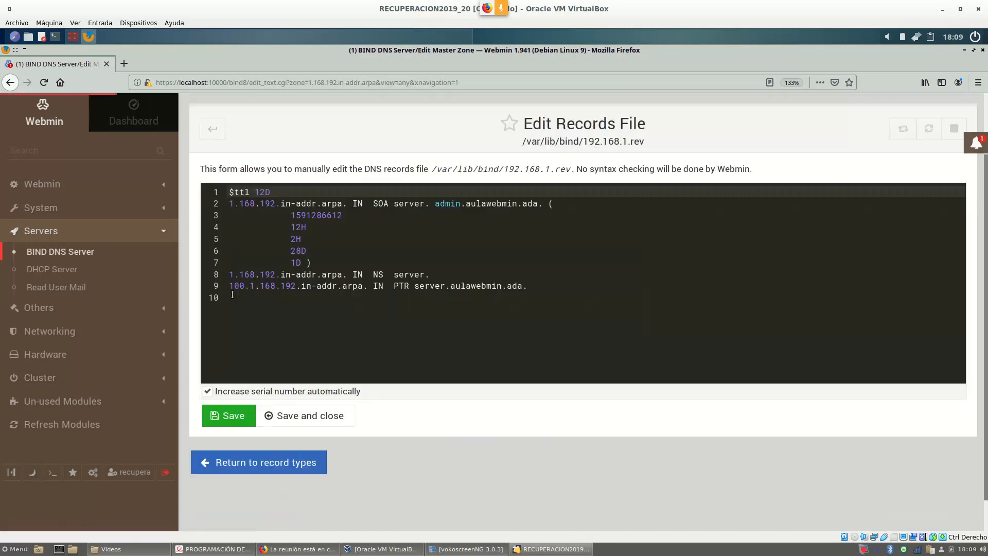
drag(232, 289, 414, 287)
click(522, 303)
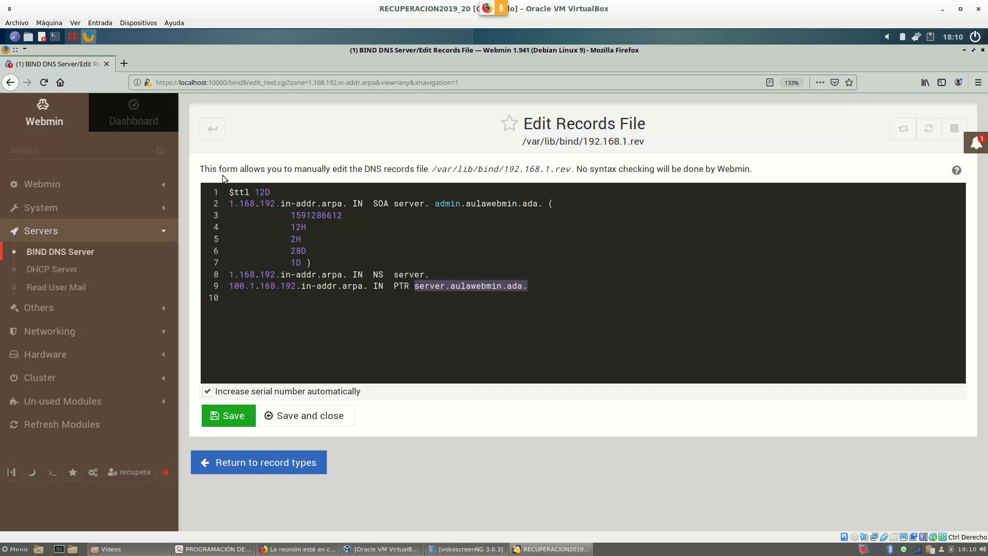
click(218, 138)
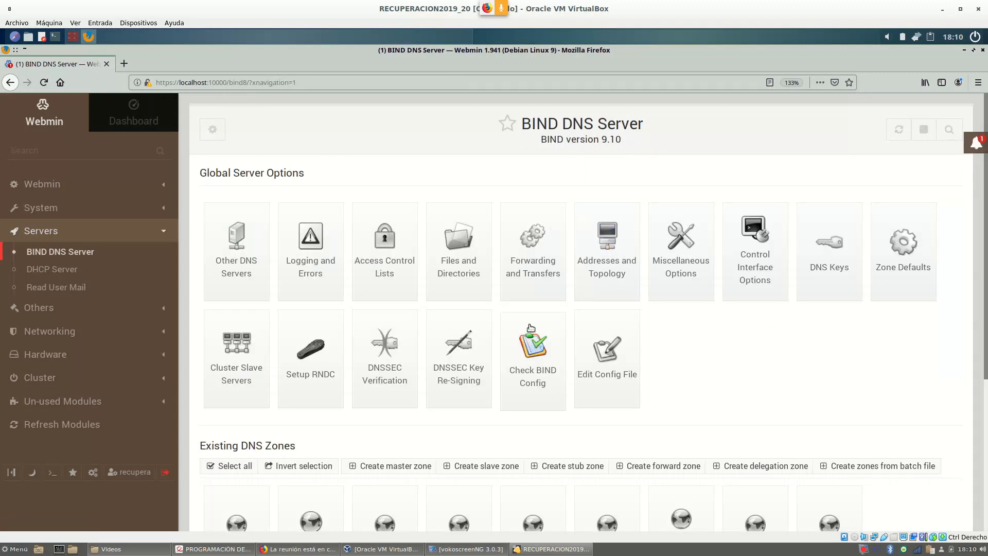
List aulawebmin.ada's address records and compare them with the PDF's host table.
scroll(657, 360, down, 3)
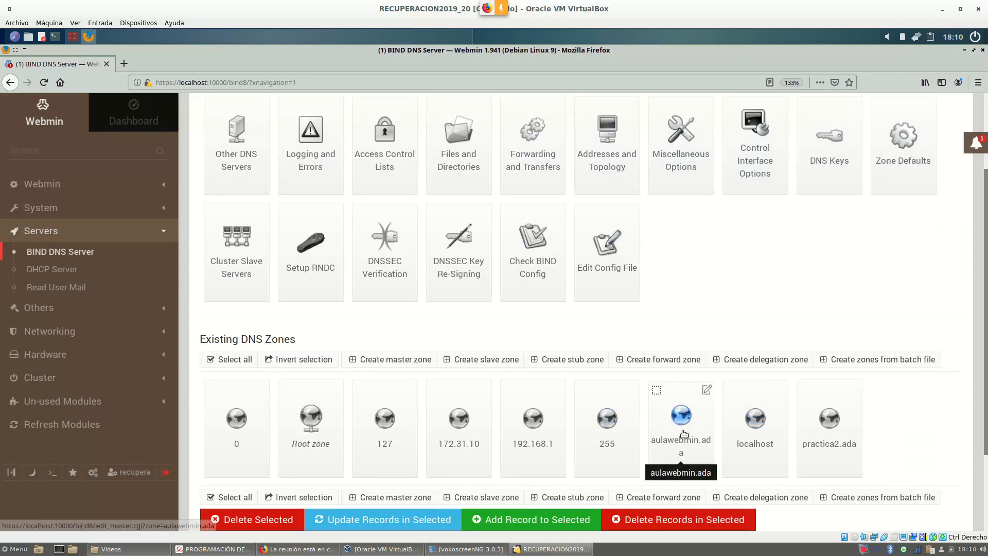
click(682, 418)
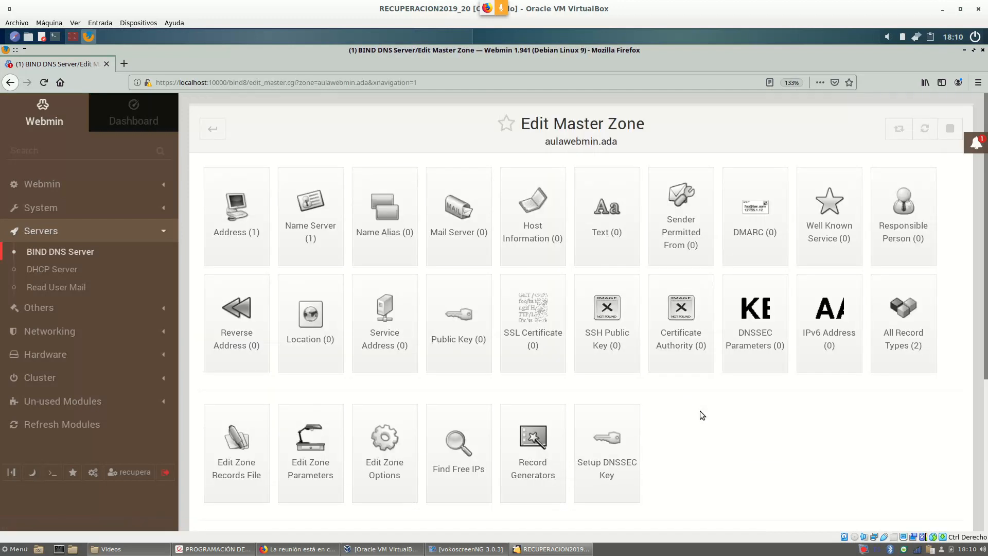
click(252, 218)
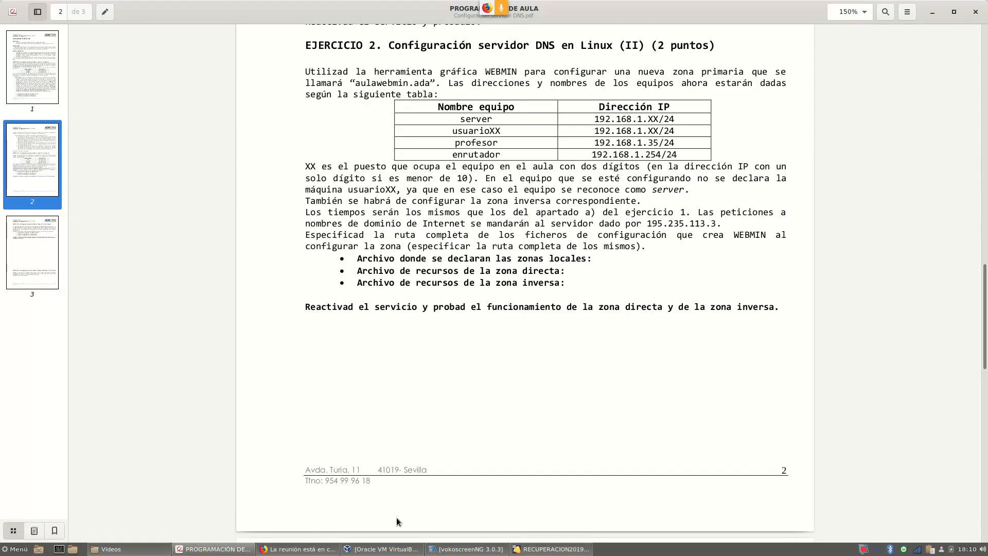
click(205, 549)
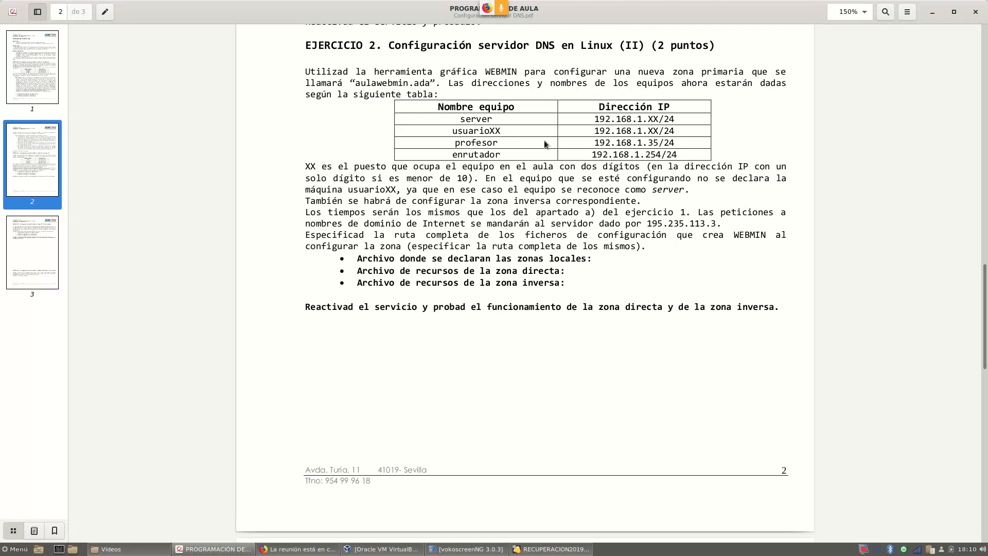
click(546, 549)
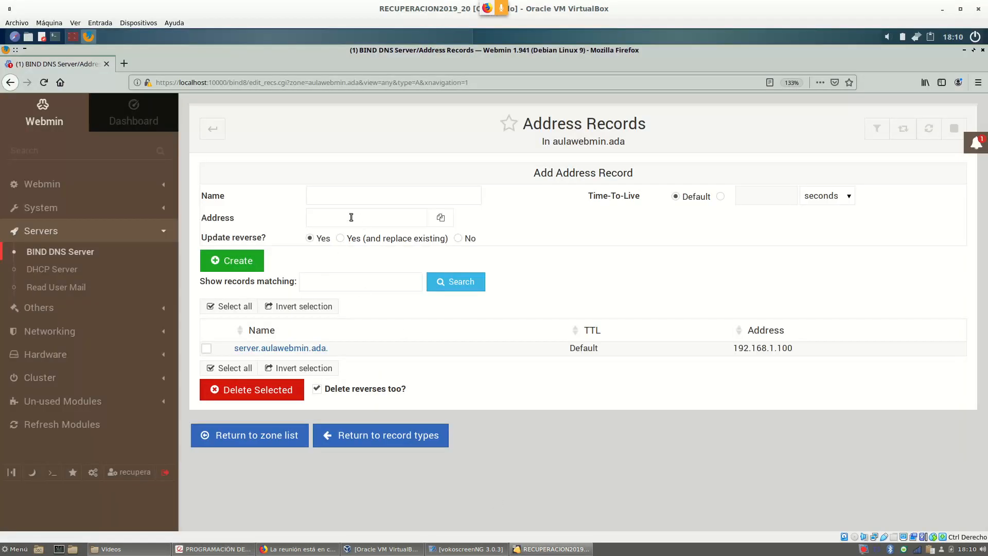
Create the address record usuario01 at 192.168.1.1.
click(341, 202)
text(usuario01)
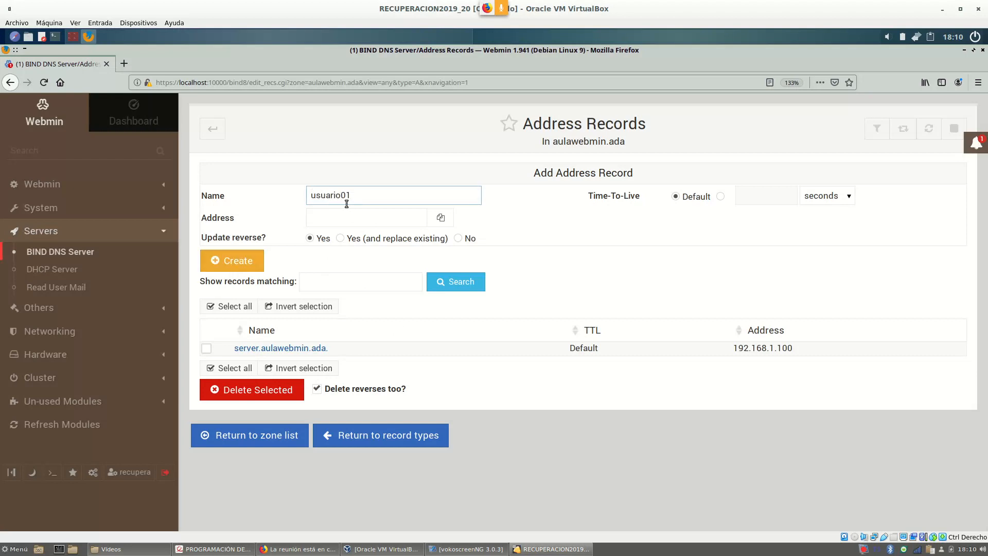
click(323, 218)
text(192.168.1.1)
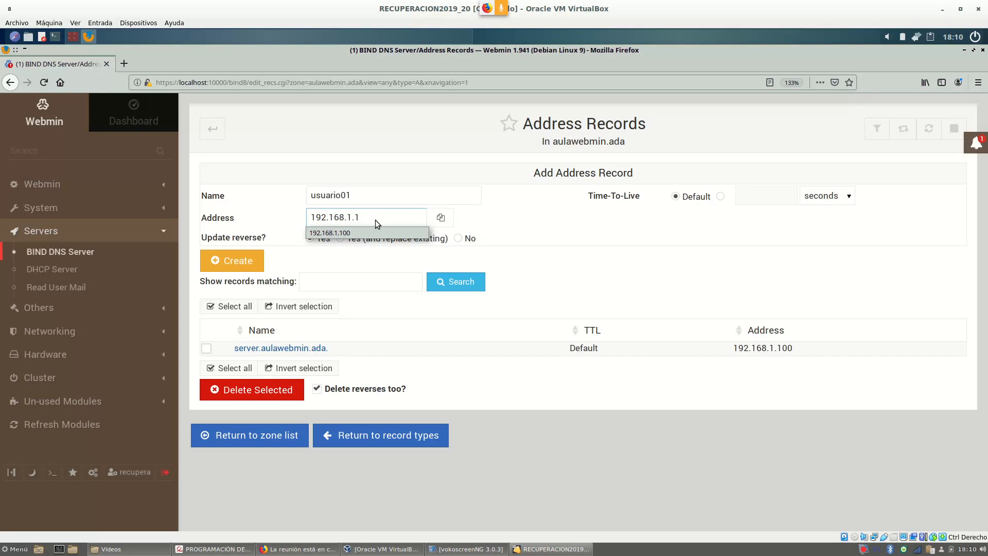
drag(384, 216, 258, 218)
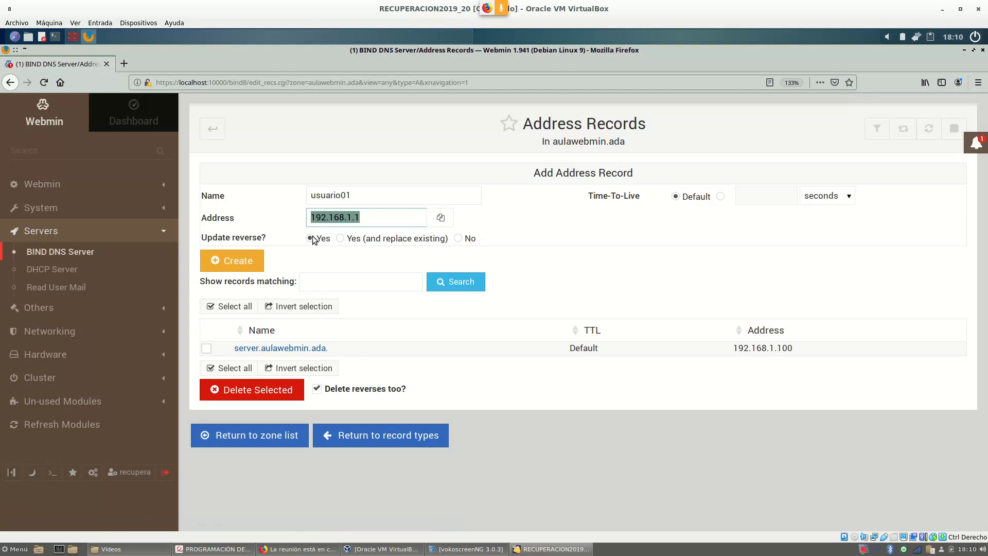
click(245, 261)
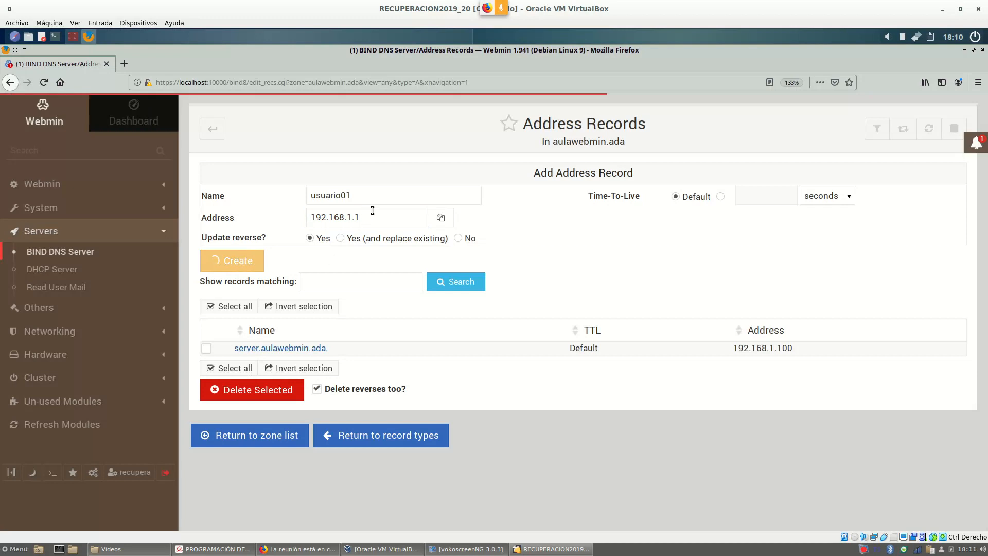
Create the address record usuario02 at 192.168.1.2.
click(365, 192)
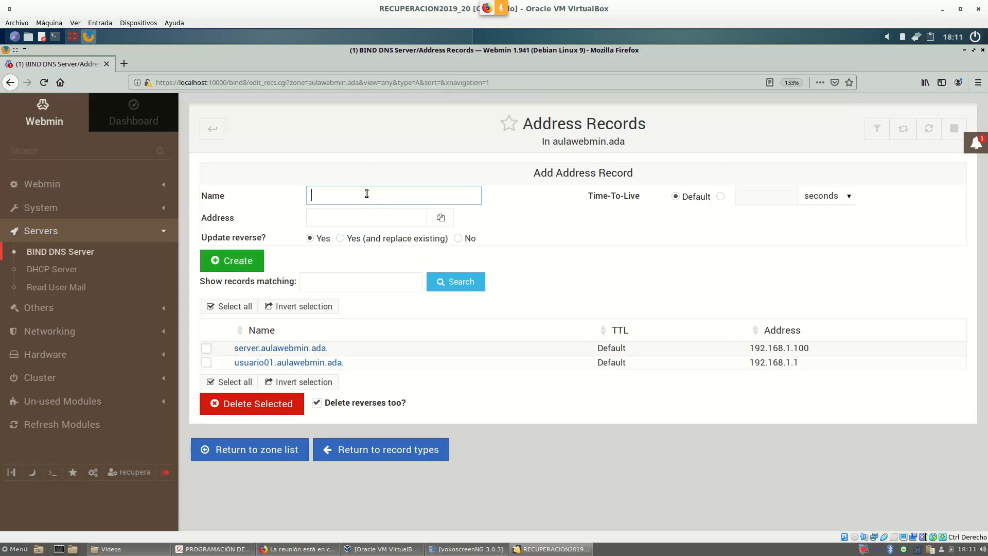
text(usuario02)
click(374, 224)
click(375, 224)
click(388, 233)
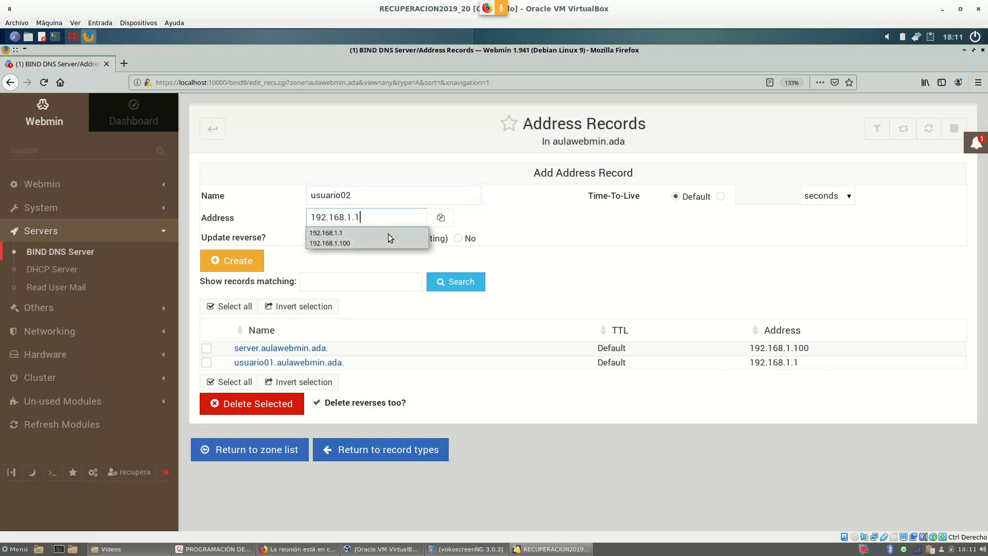
key(BackSpace)
text(2)
click(231, 260)
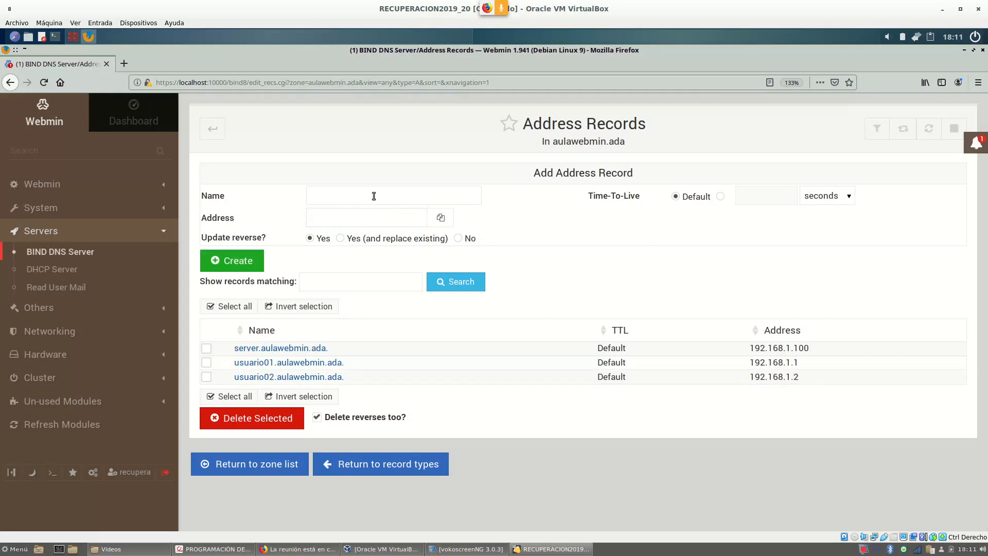
Create usuario03 at 192.168.1.3 and recheck the PDF's host table.
click(346, 197)
text(us)
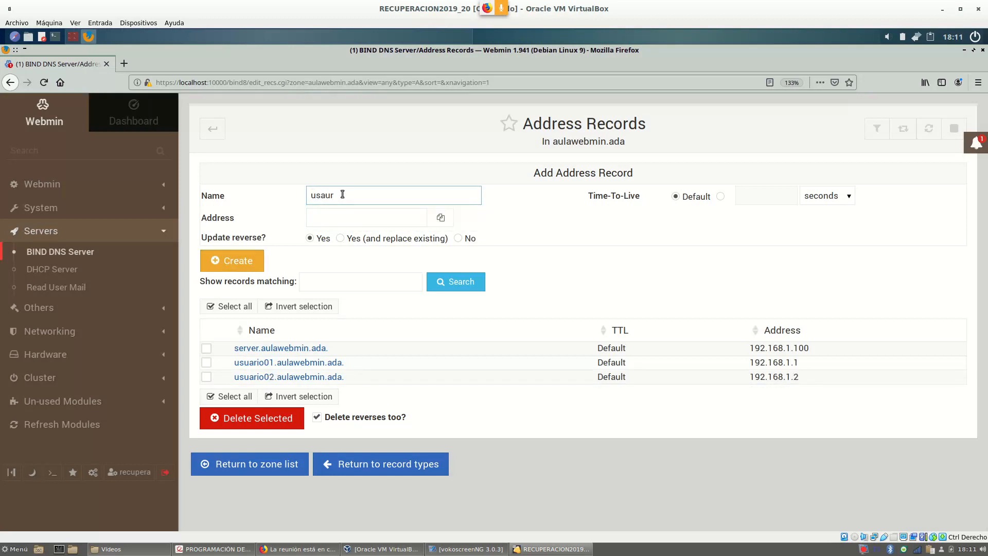
text(uario0)
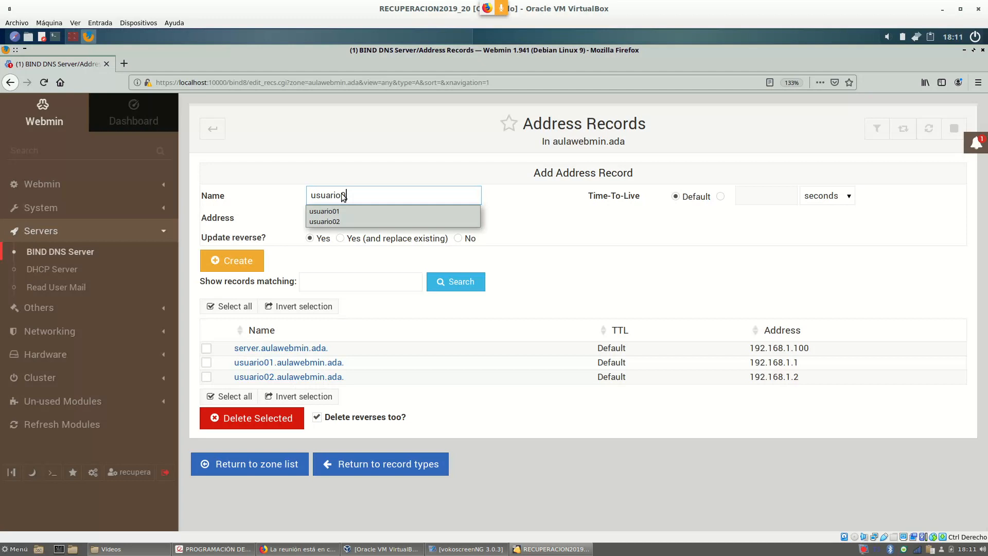
text(3)
click(343, 226)
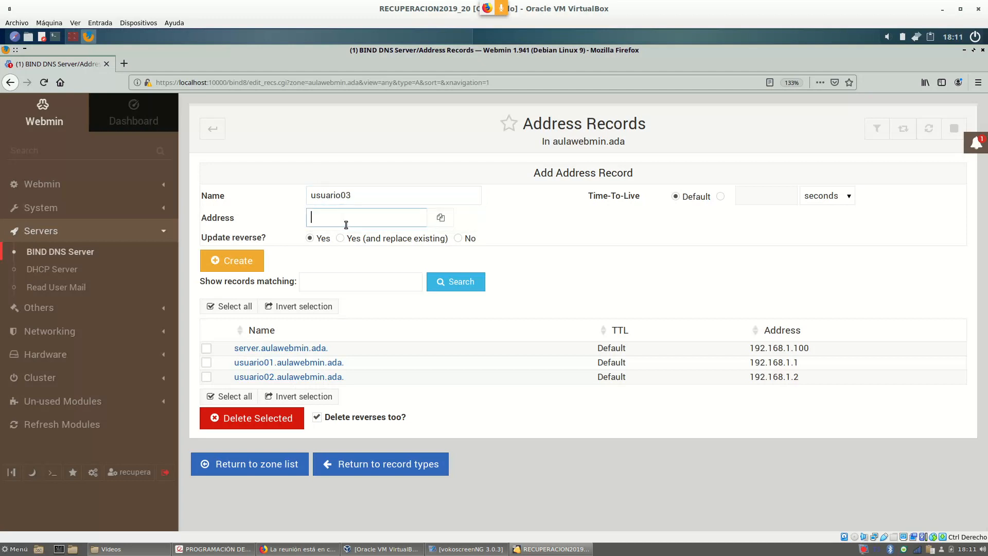
text(192.168.1.3)
click(232, 259)
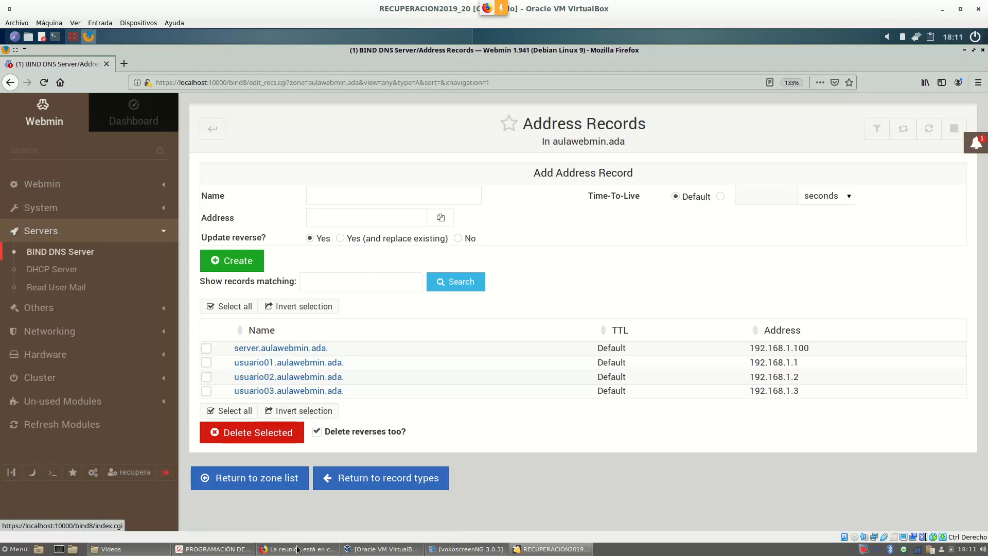
click(208, 549)
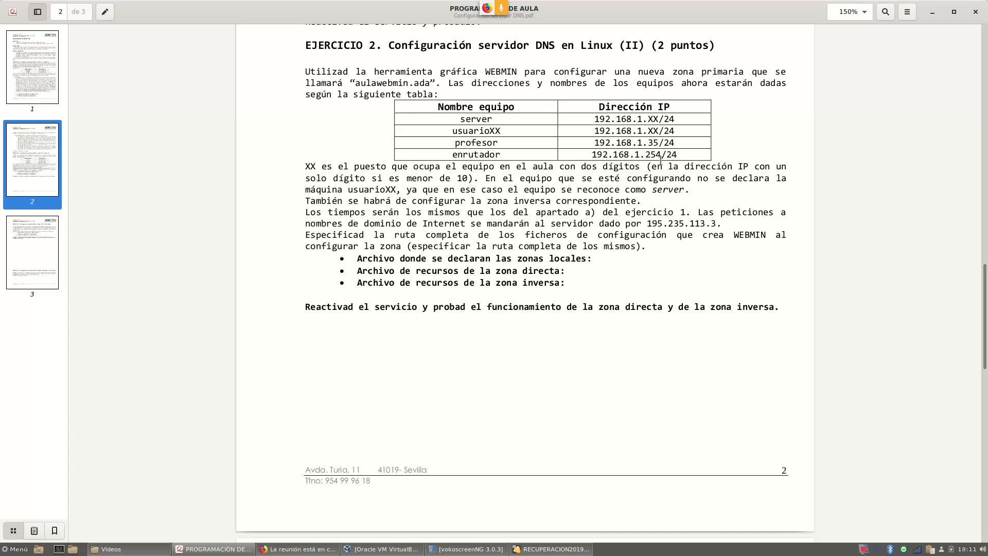
click(550, 549)
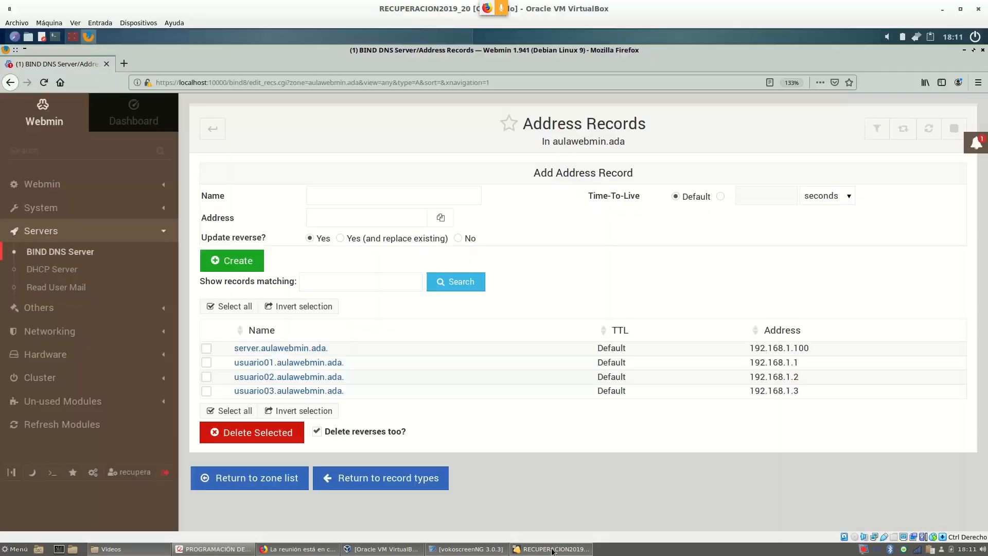
Create the profesor address record at 192.168.1.35.
click(341, 202)
text(proef)
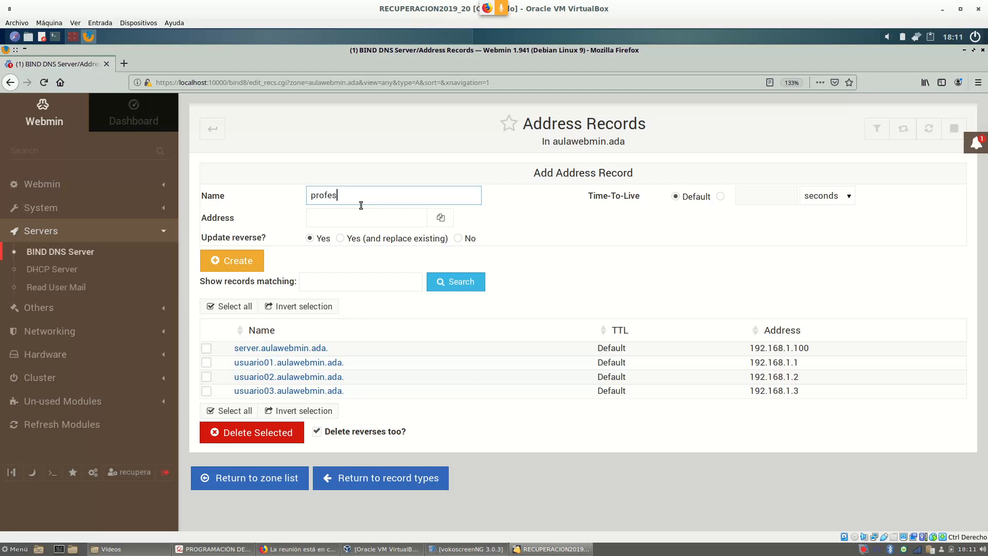
click(369, 224)
text(192.168.1.)
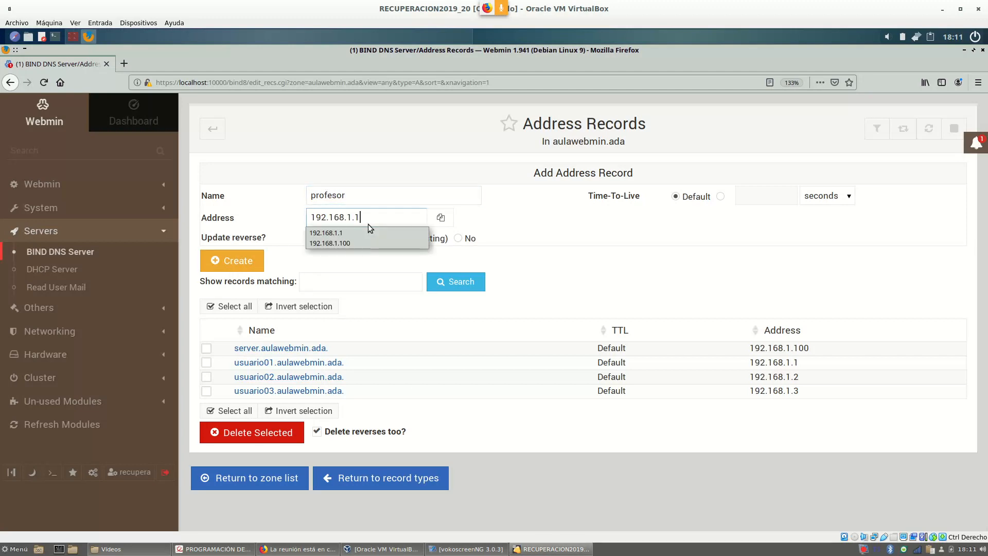
text(35)
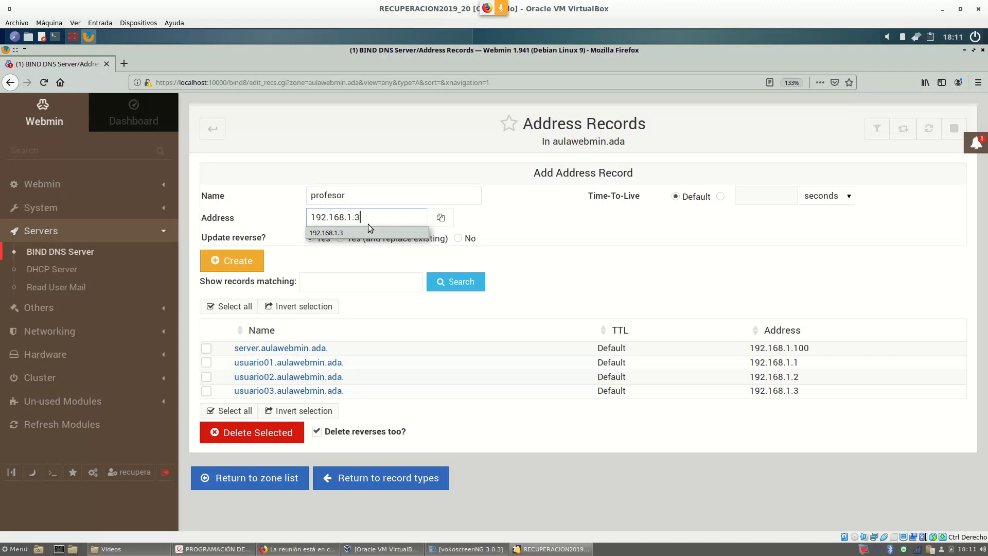
click(227, 260)
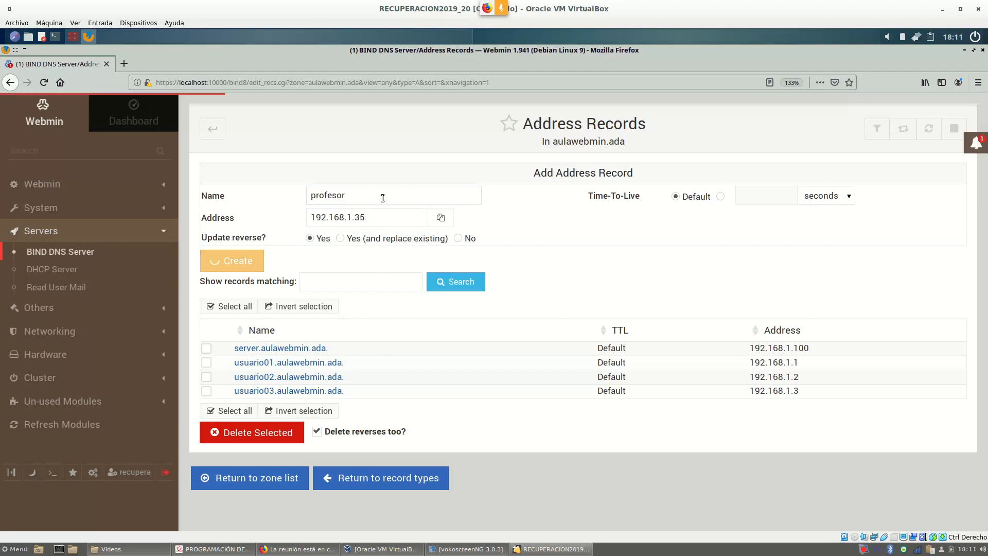
Create the enrutador address record at 192.168.1.254.
click(374, 196)
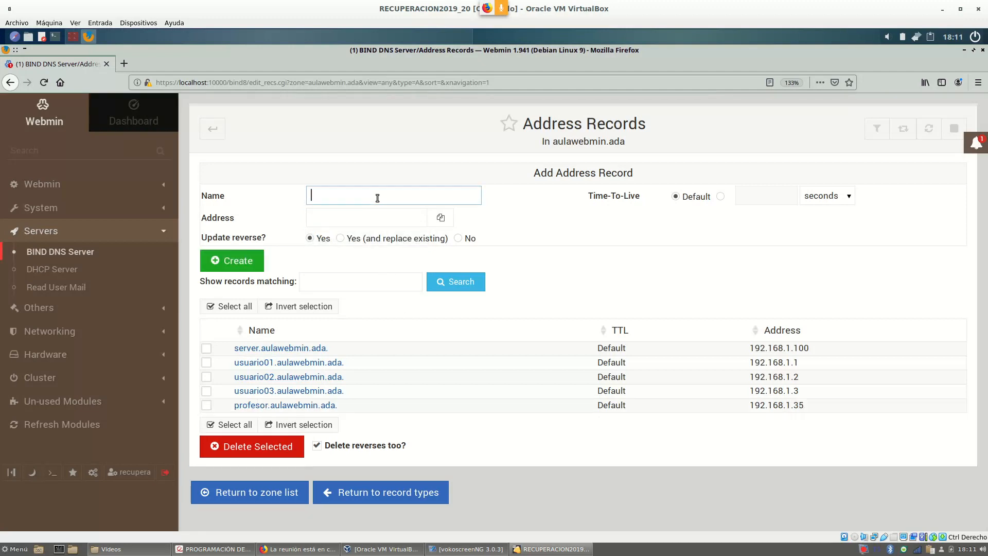
text(enrutador)
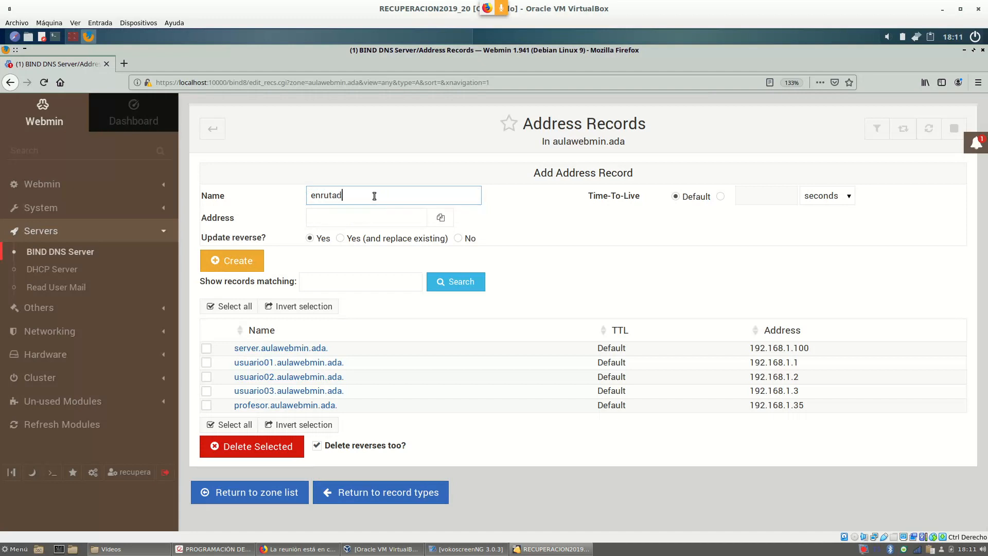
click(370, 217)
text(192.168.1.)
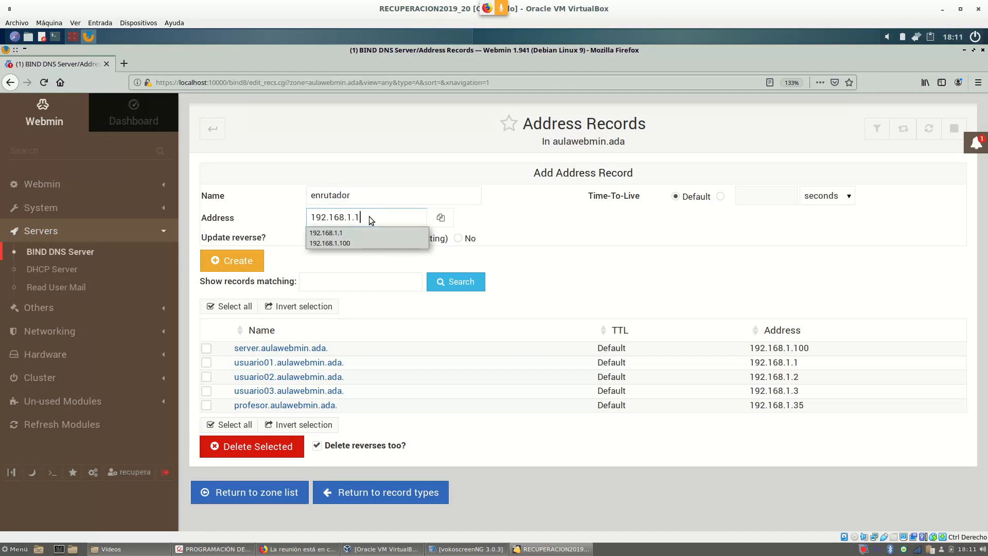
text(254)
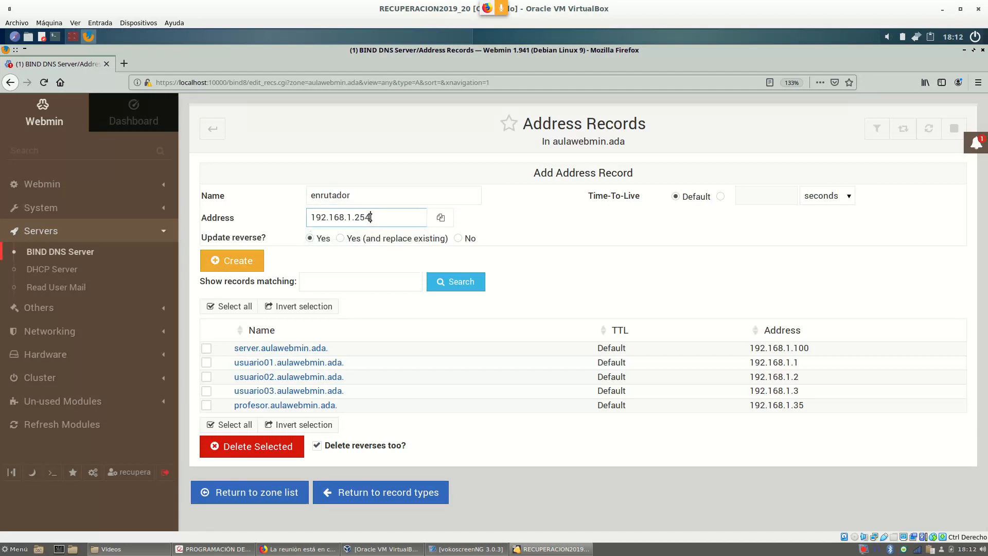
click(234, 271)
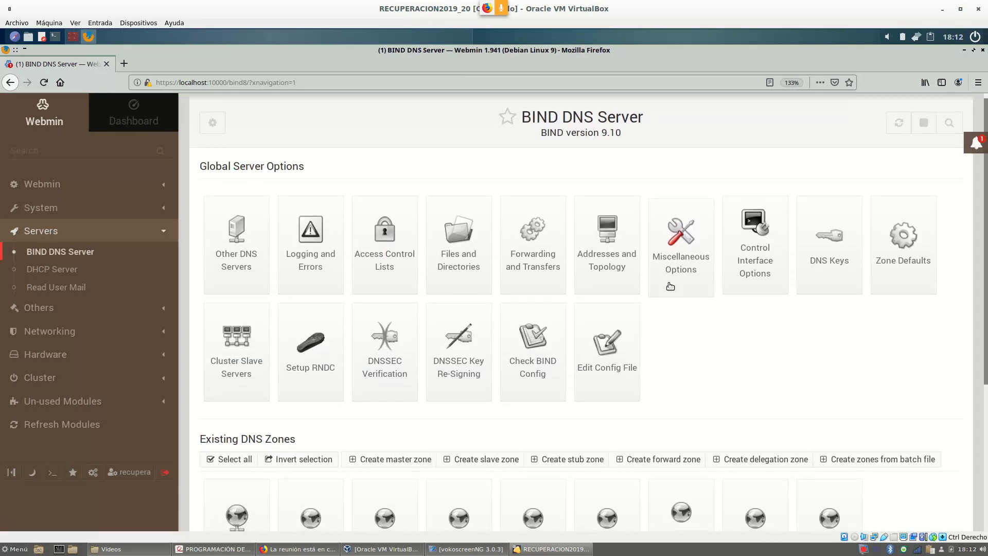
scroll(612, 289, down, 5)
click(548, 406)
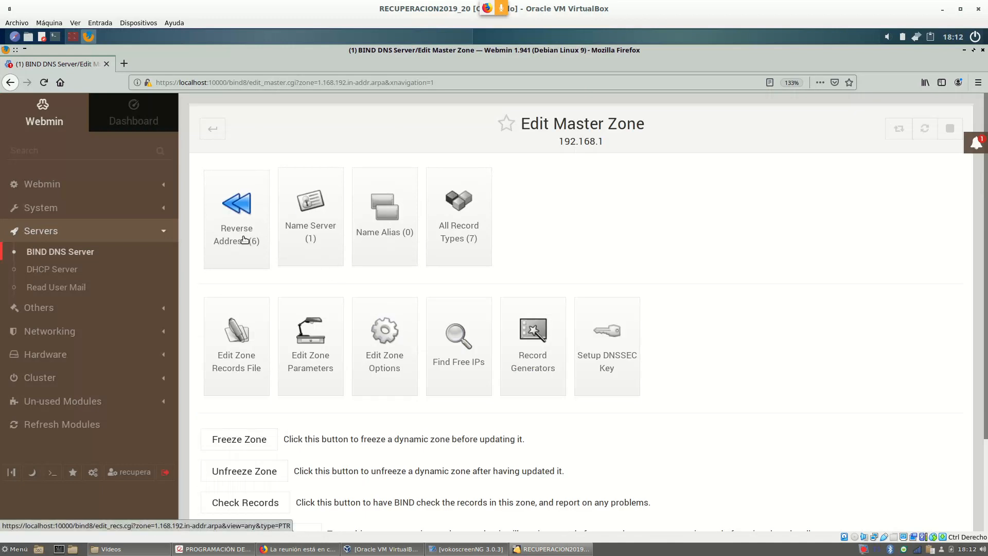
click(244, 240)
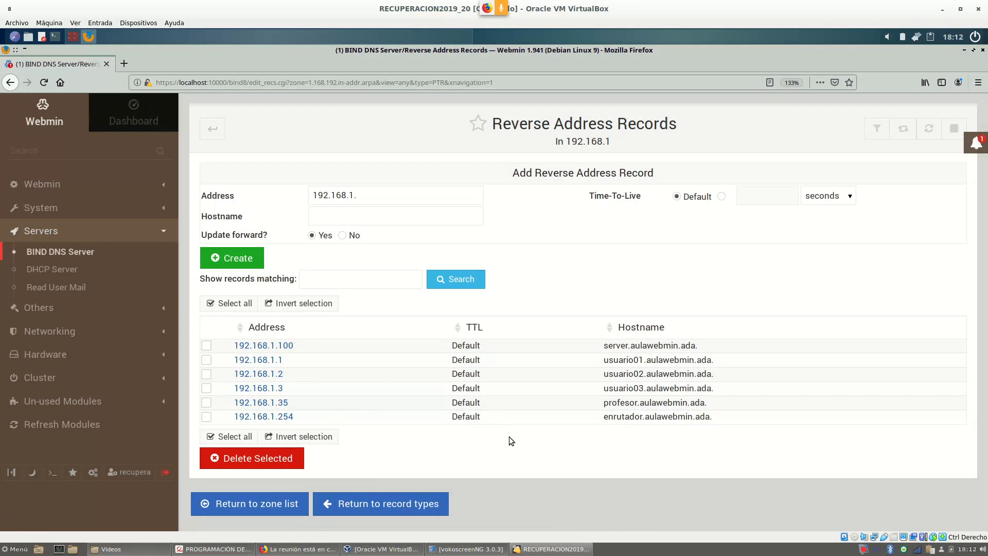
click(214, 132)
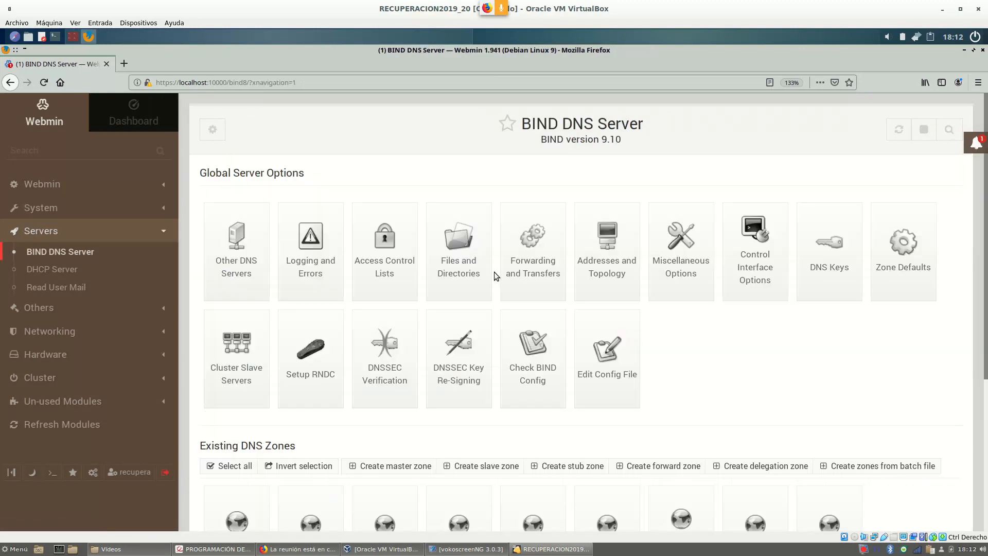
scroll(692, 311, down, 2)
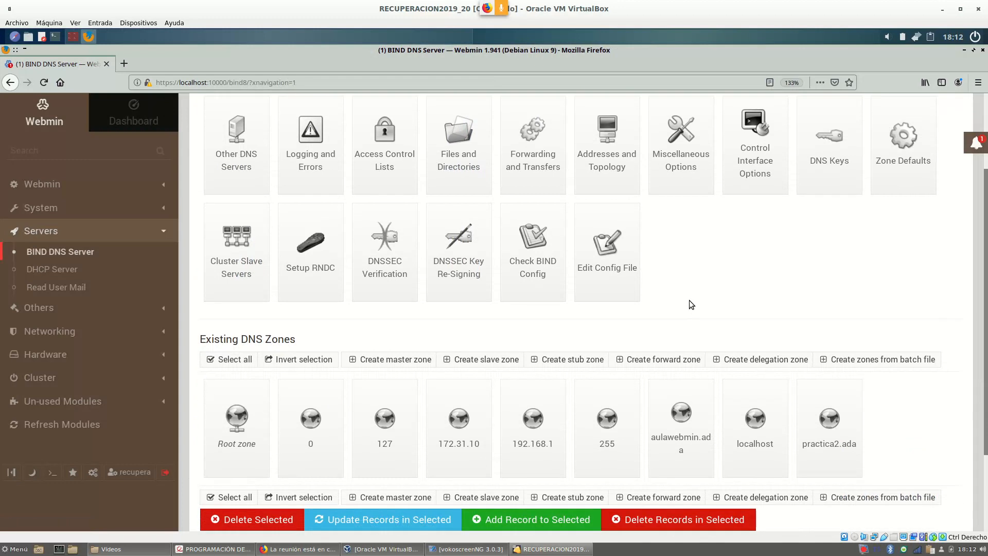
click(692, 419)
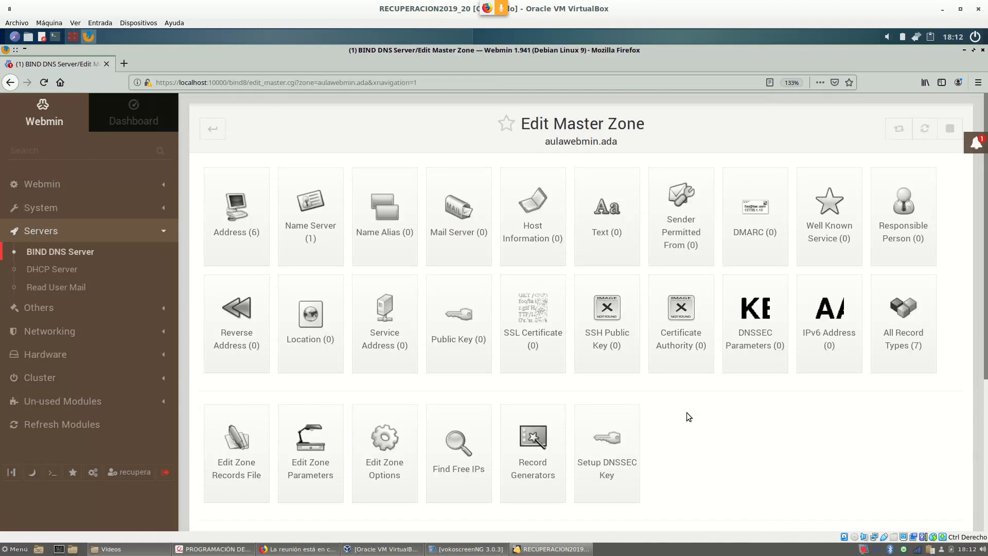
click(242, 218)
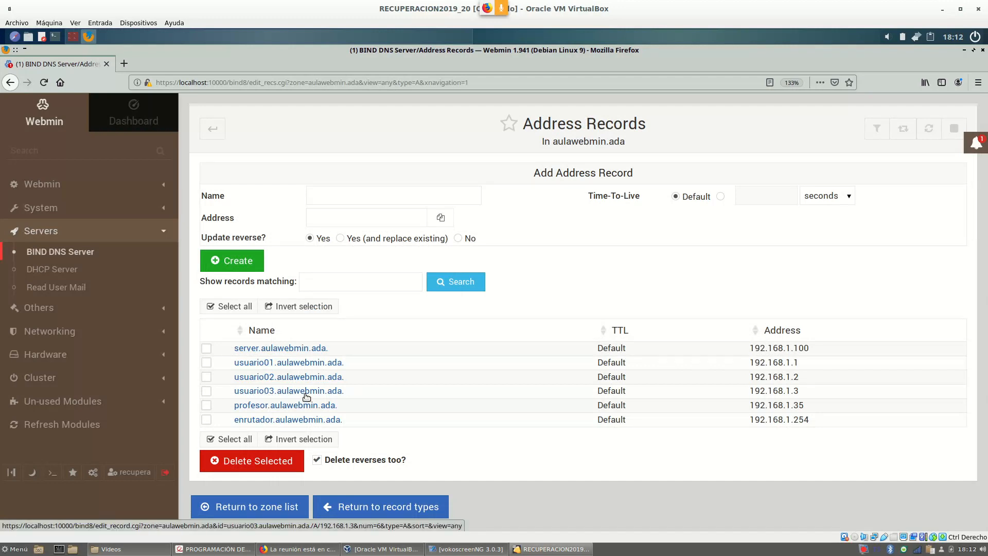
click(213, 128)
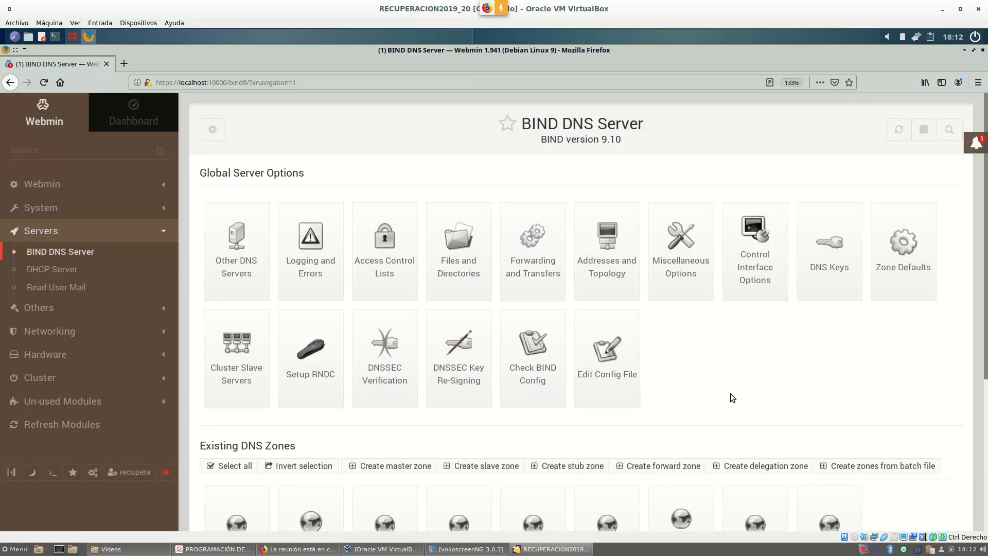
scroll(731, 394, down, 1)
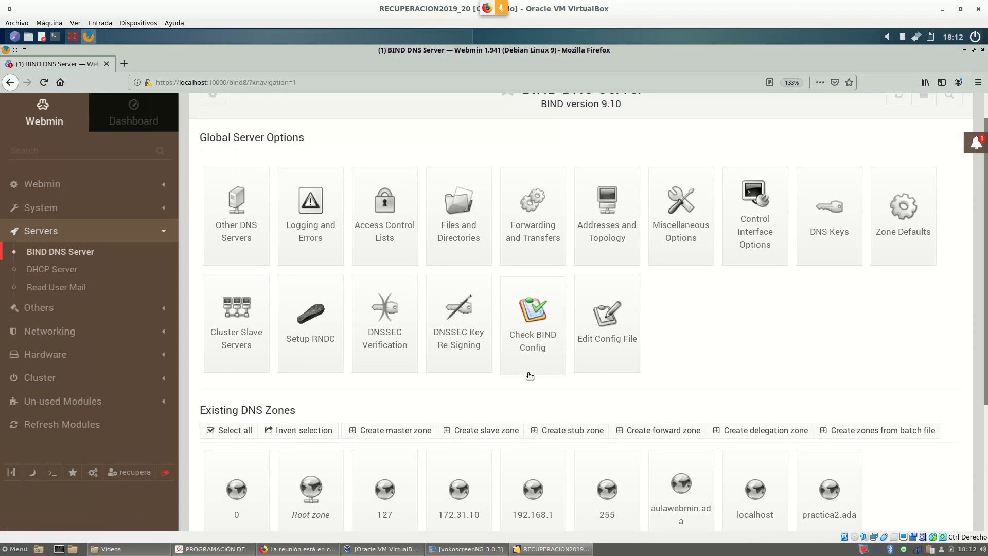
click(535, 316)
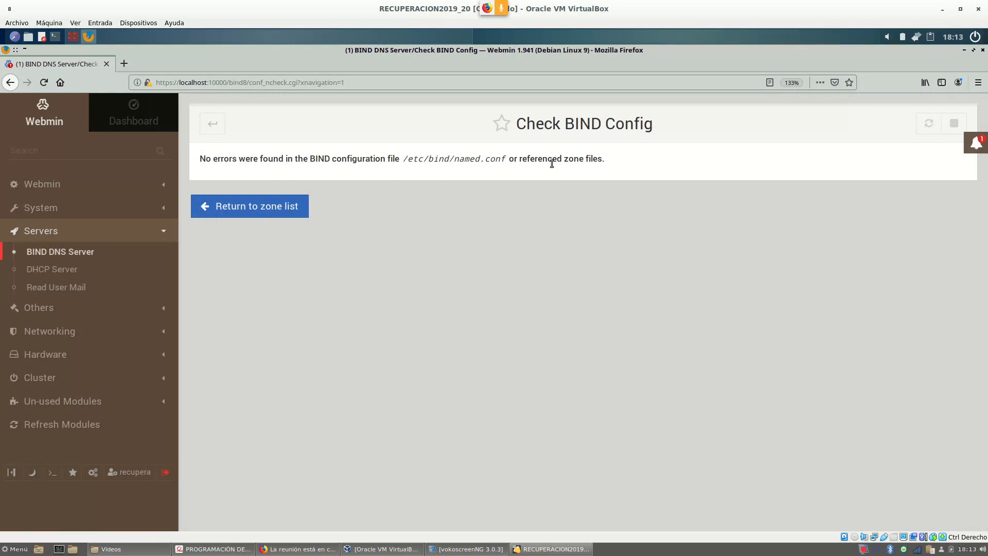
click(212, 125)
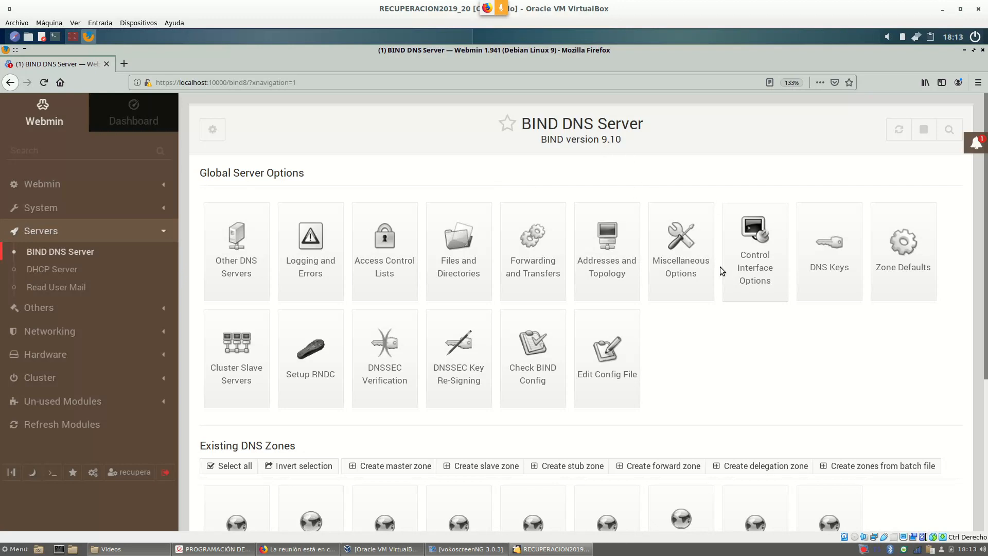
scroll(687, 287, down, 3)
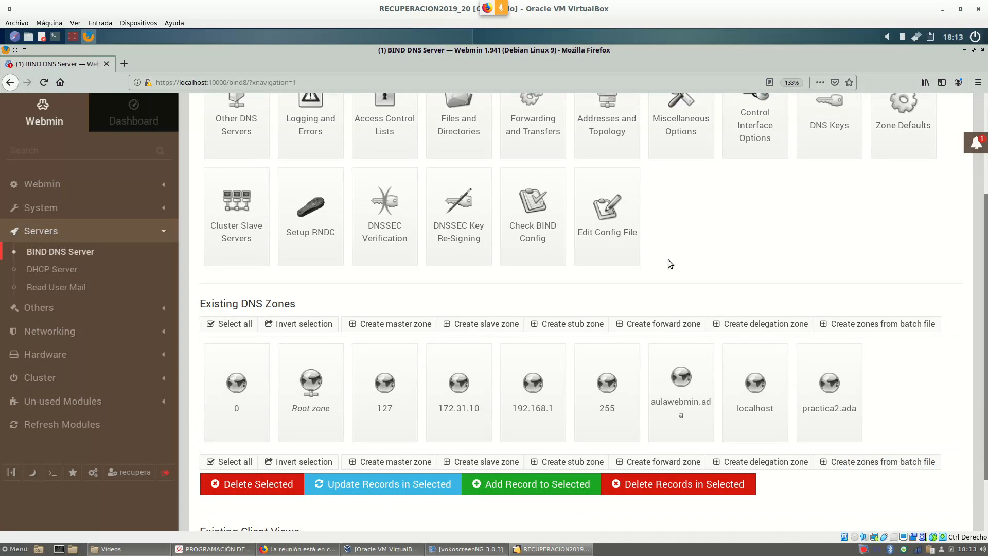
click(681, 402)
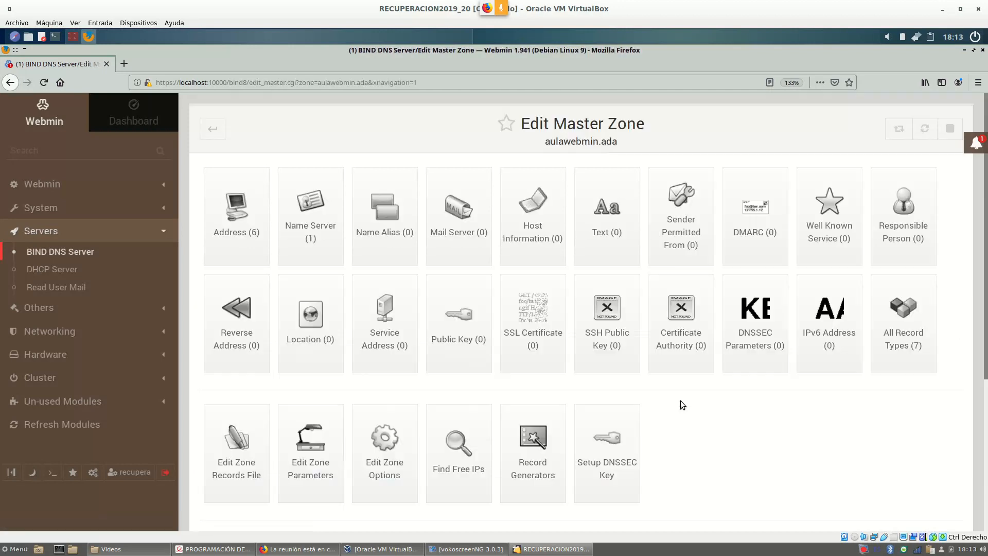
scroll(640, 337, down, 3)
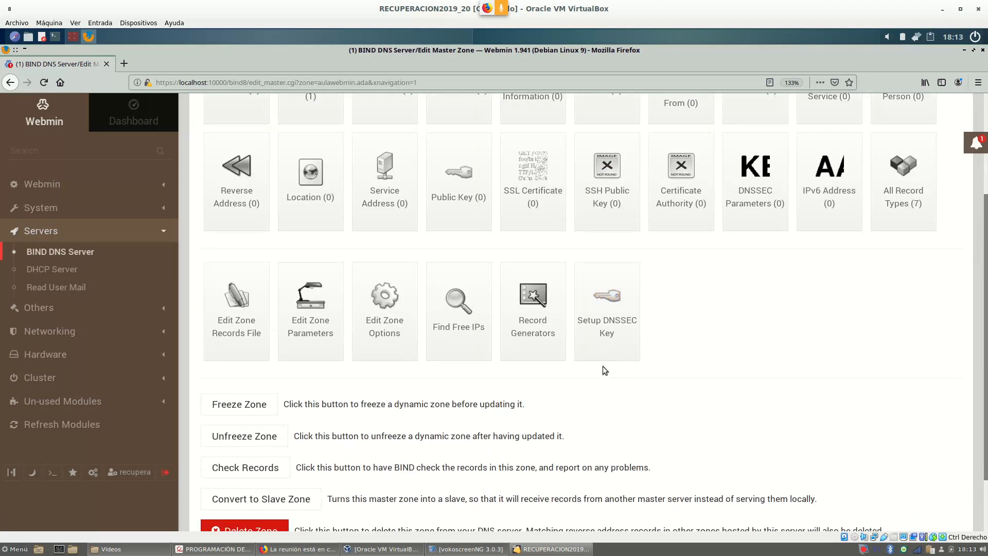
scroll(835, 341, up, 1)
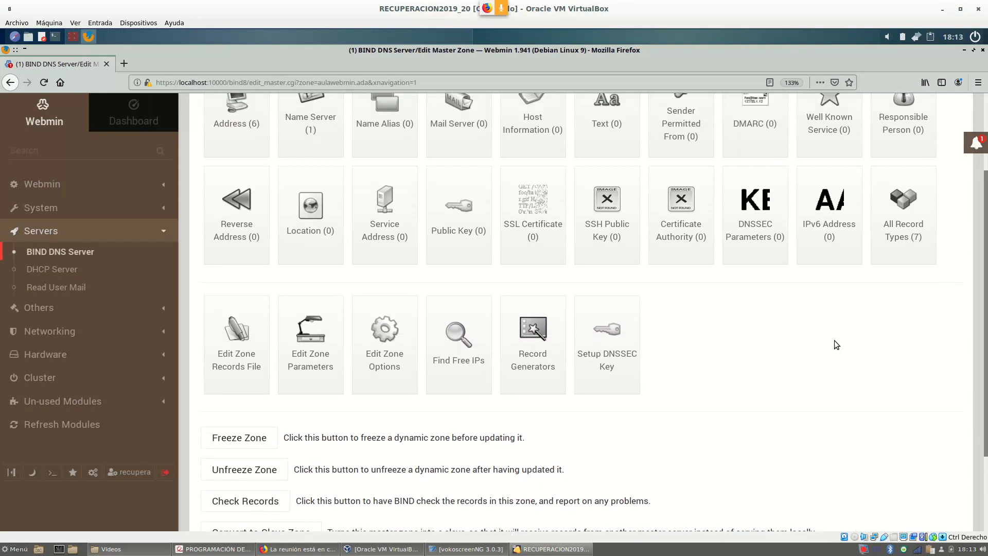
scroll(833, 342, down, 2)
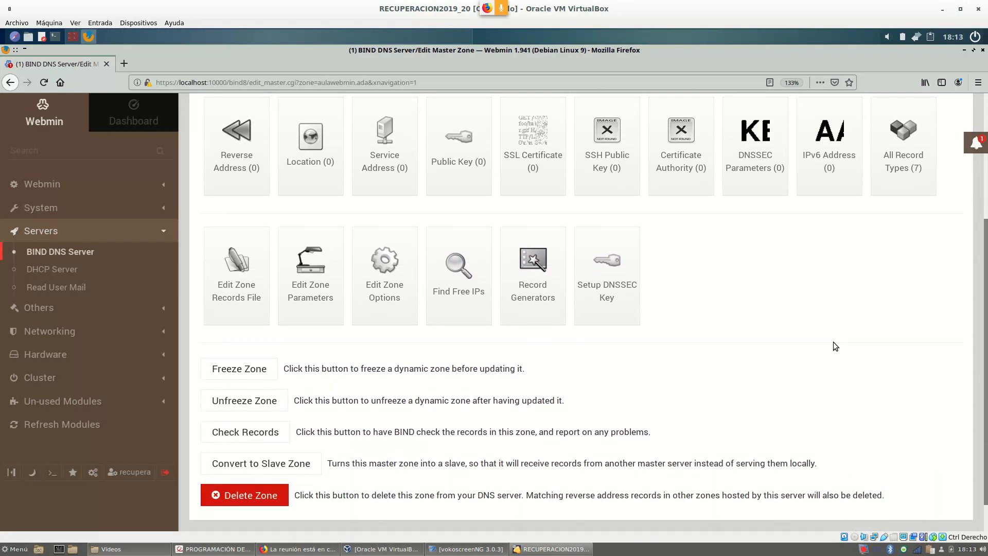
click(239, 438)
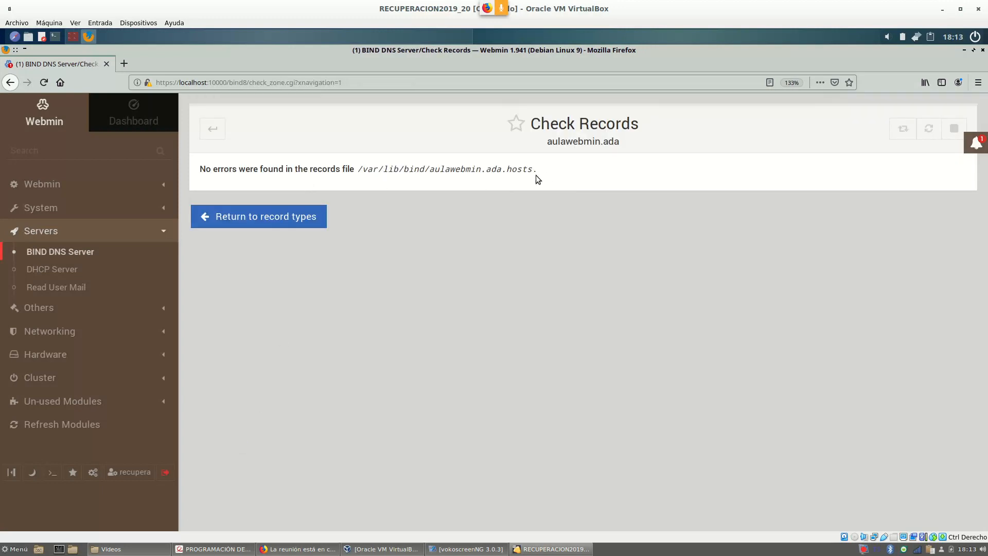
click(213, 131)
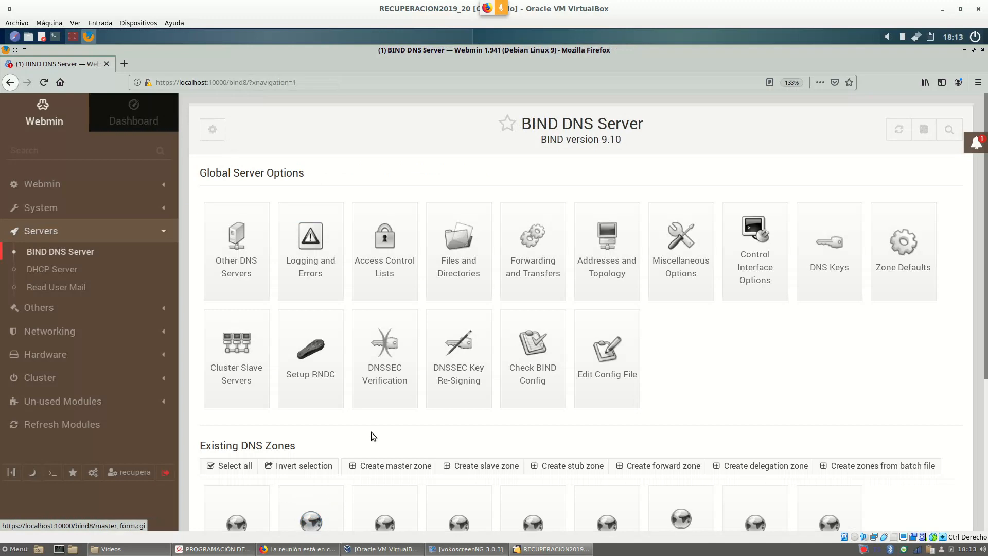
Reopen the aulawebmin.ada zone, review its page, and return to the zone list.
scroll(366, 438, down, 4)
scroll(364, 438, up, 1)
click(662, 366)
scroll(402, 425, down, 4)
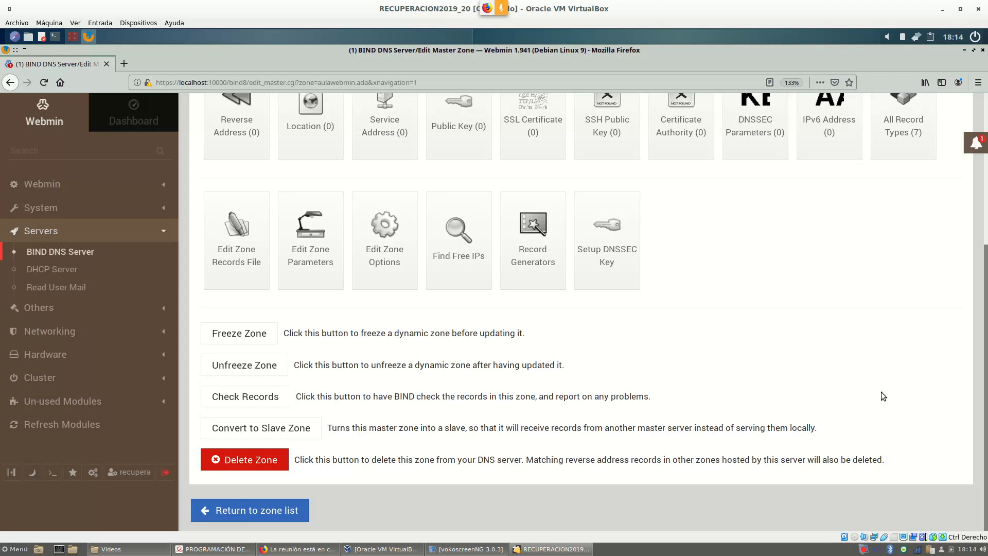
scroll(866, 360, up, 3)
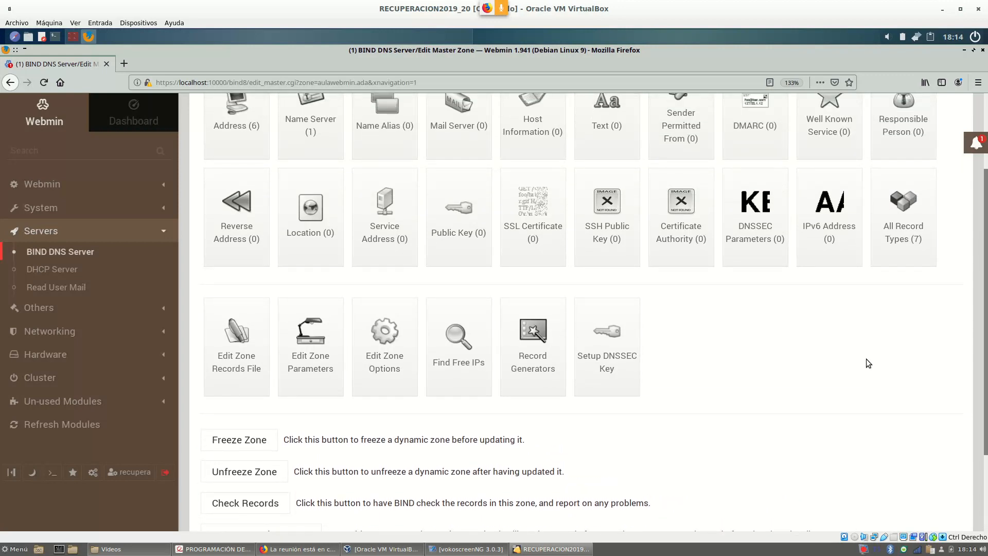
scroll(866, 359, up, 1)
scroll(847, 368, down, 3)
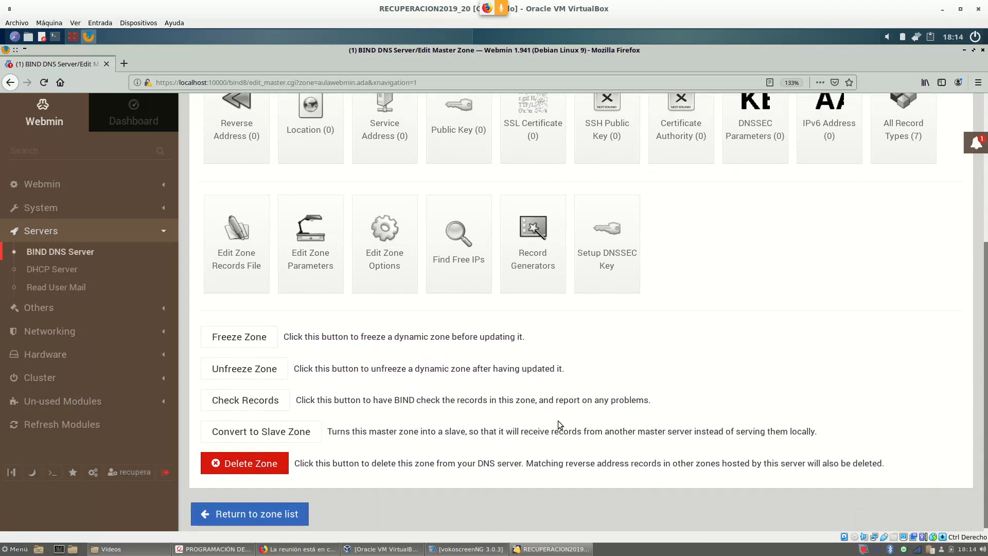
click(256, 514)
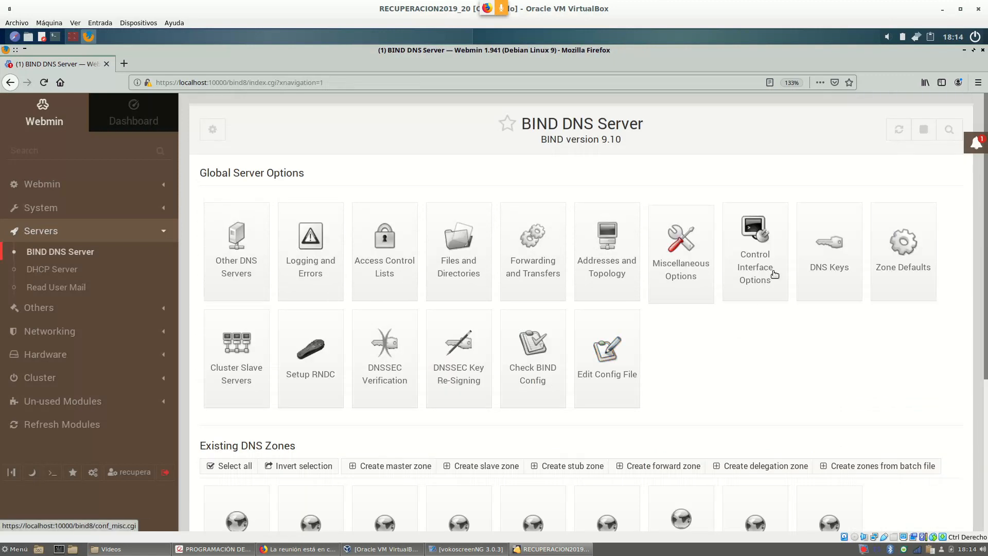
scroll(845, 364, down, 3)
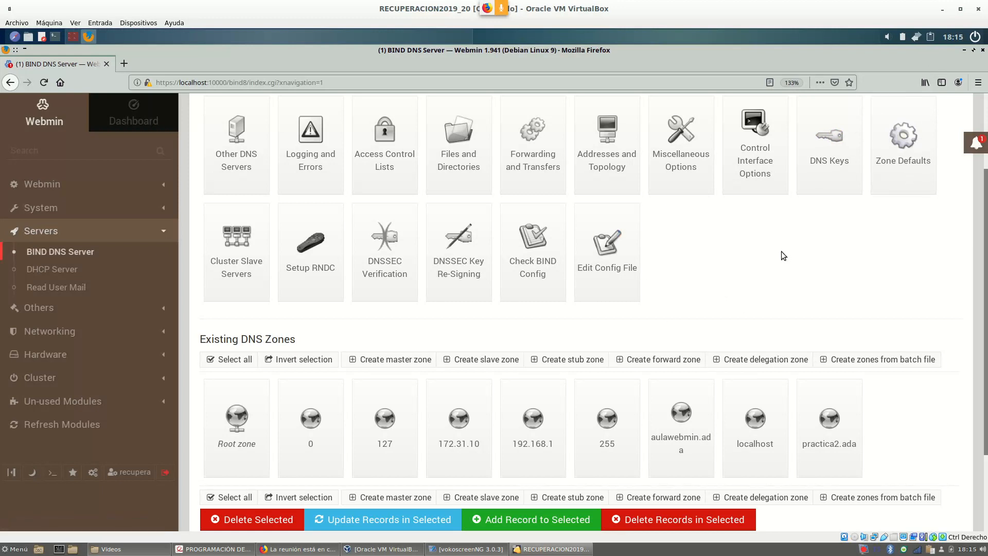
scroll(779, 256, down, 1)
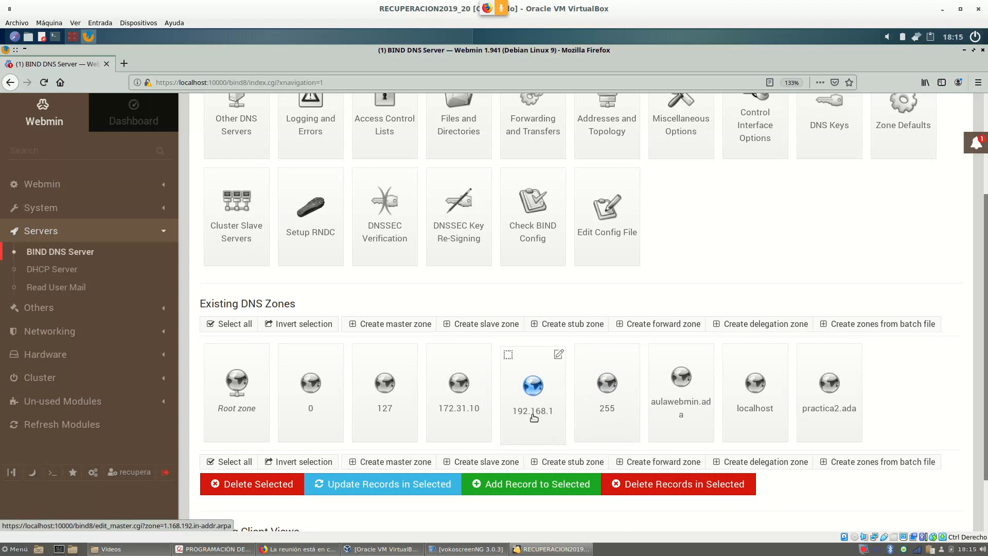
Show aulawebmin.ada's address records and briefly check the guest's network connections editor.
click(678, 402)
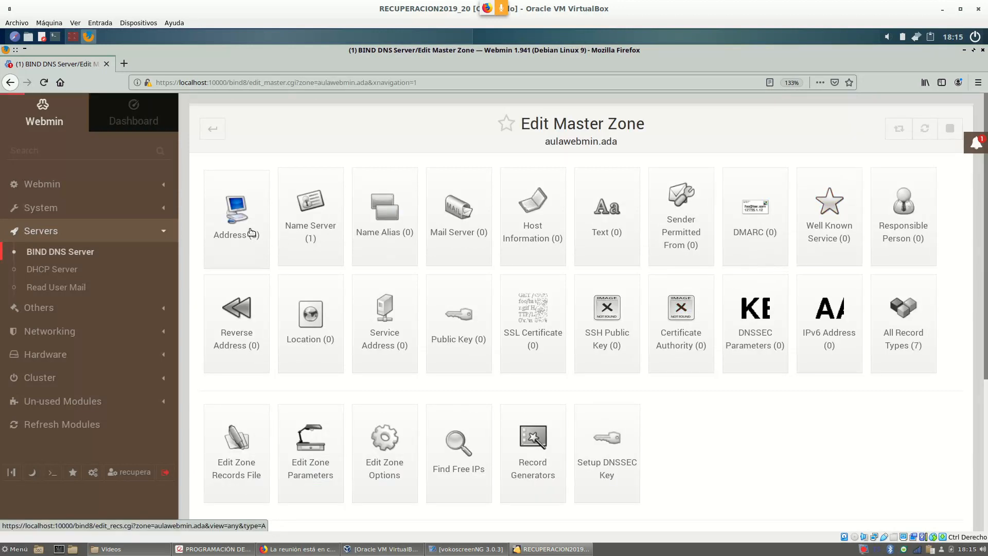
click(228, 213)
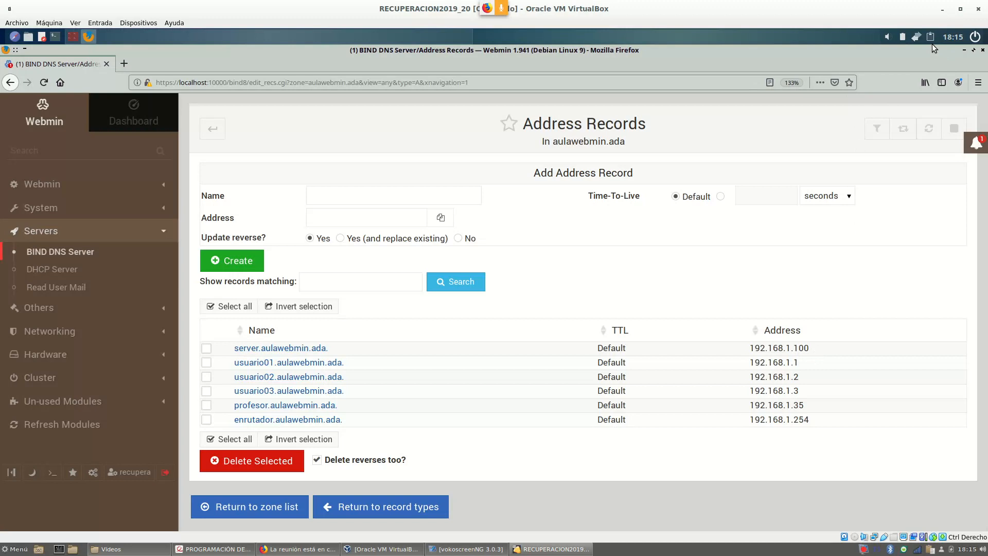
right_click(915, 36)
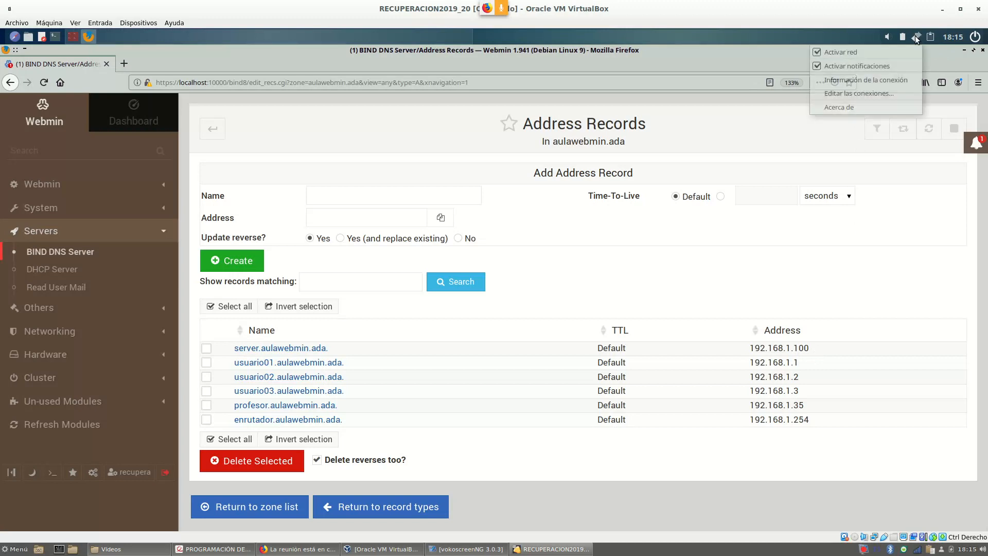
click(881, 97)
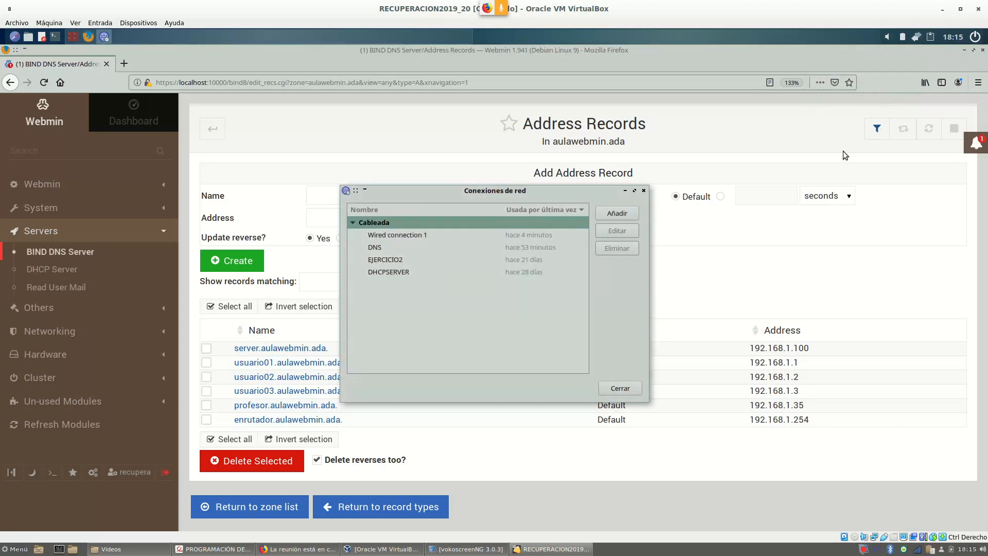
click(620, 389)
Attach the VM's adapter 1 to internal network intnet in Configuración > Red.
click(50, 23)
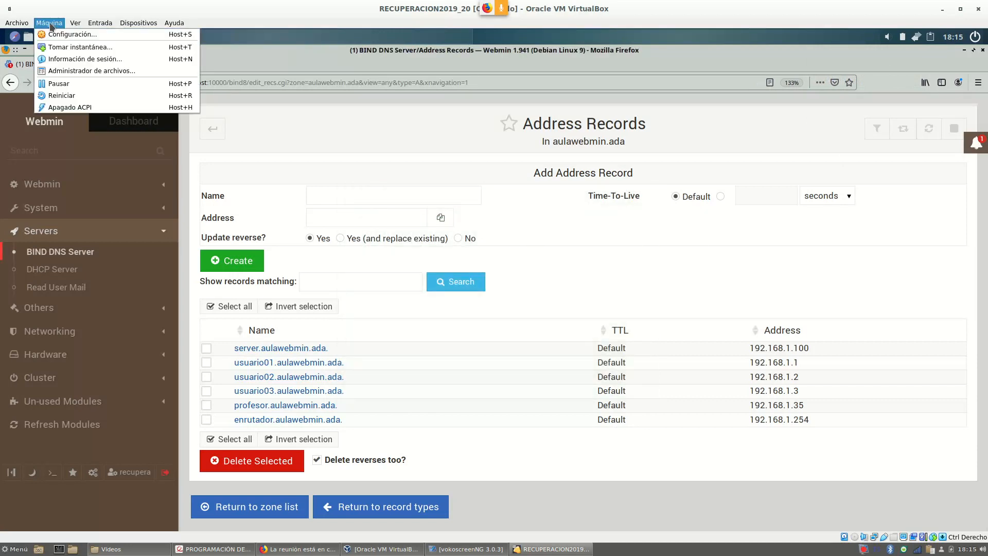
click(78, 37)
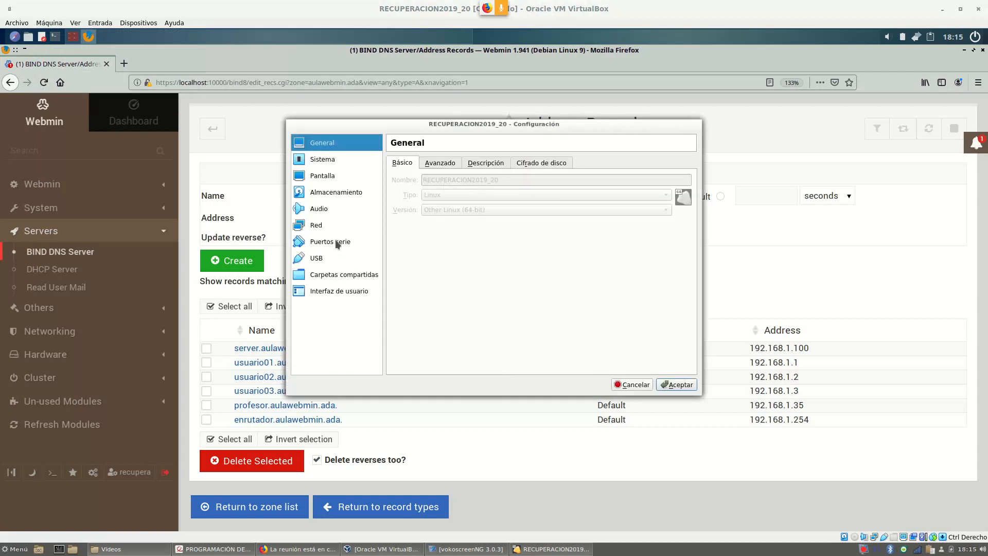
click(322, 226)
click(527, 195)
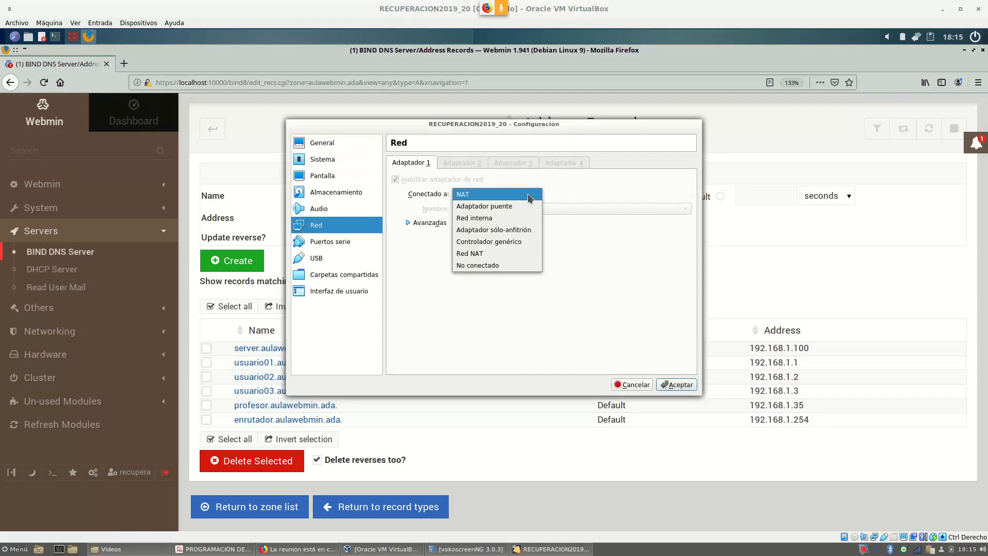
click(497, 224)
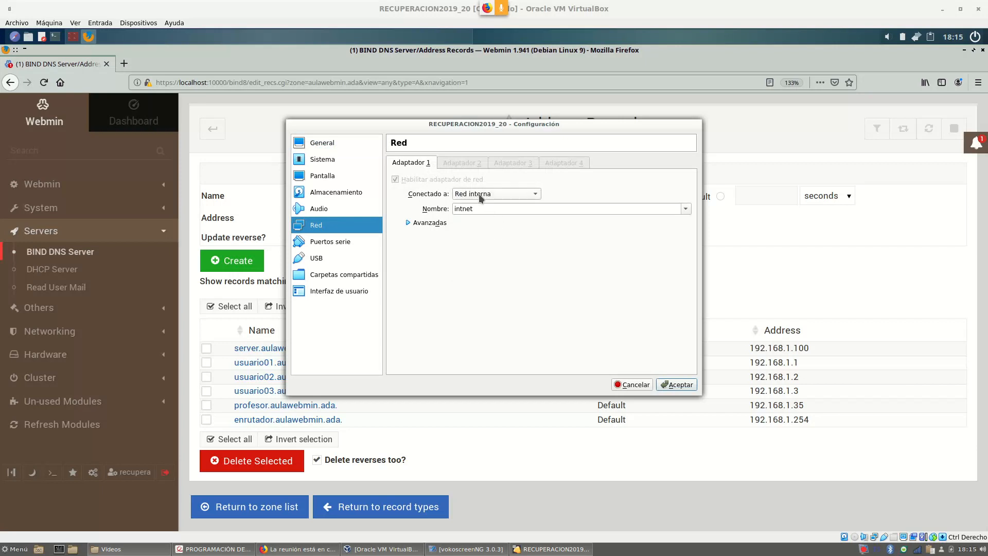
click(679, 385)
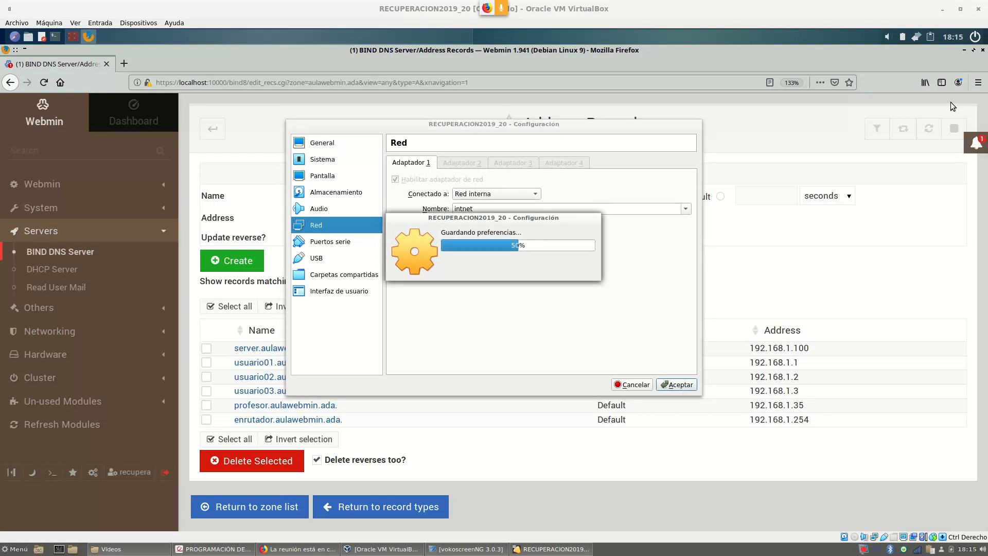
click(916, 36)
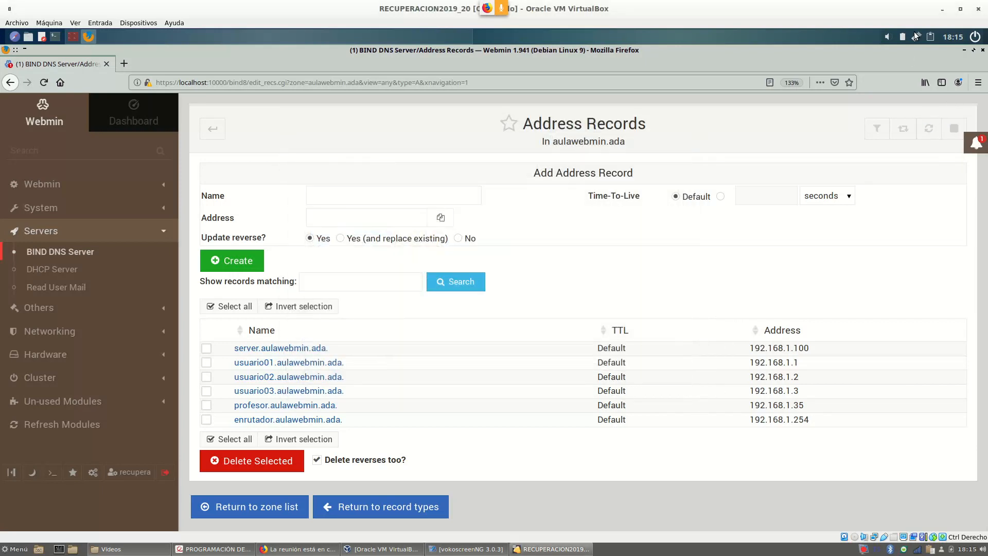
click(874, 90)
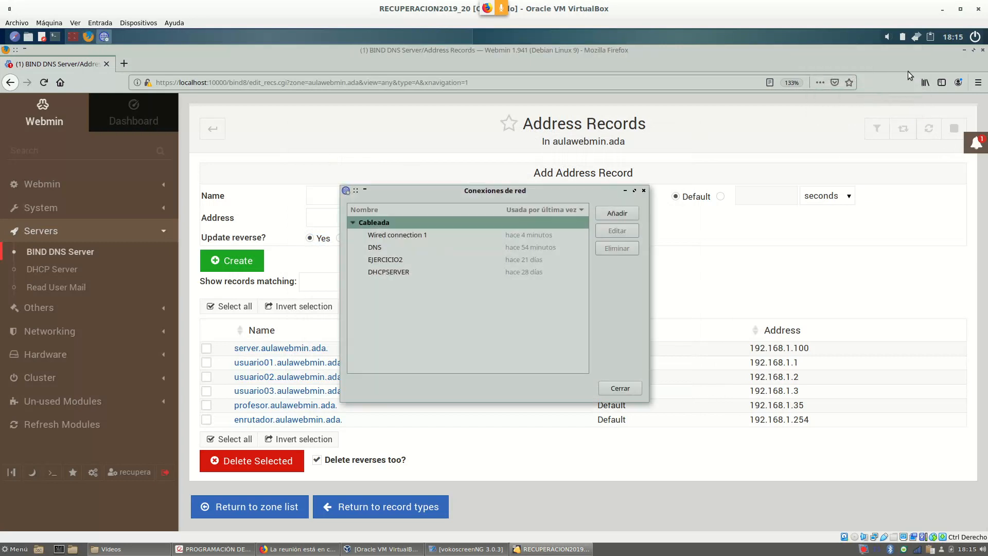
Create wired connection DNS_EJERC2 with manual IPv4 address 192.168.1.100.
click(620, 216)
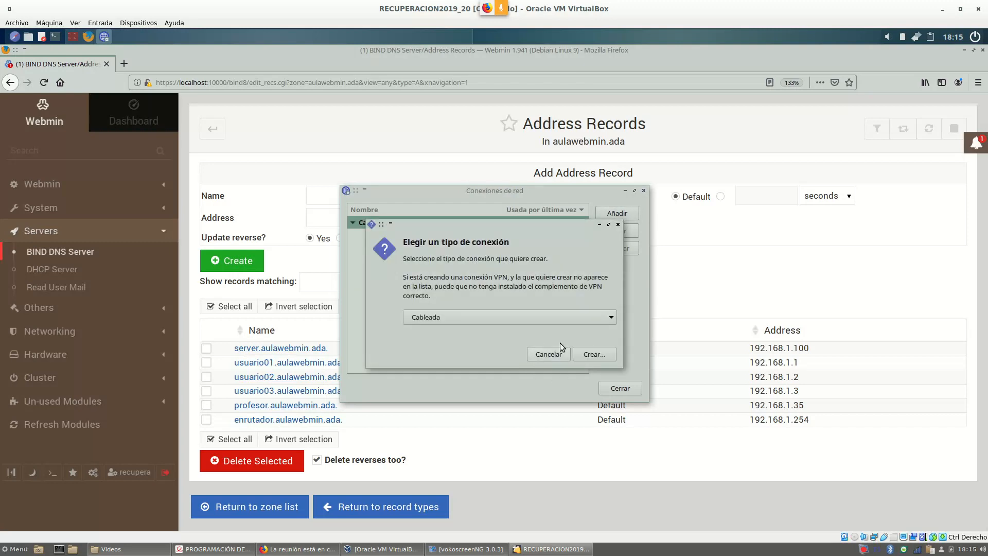
click(597, 354)
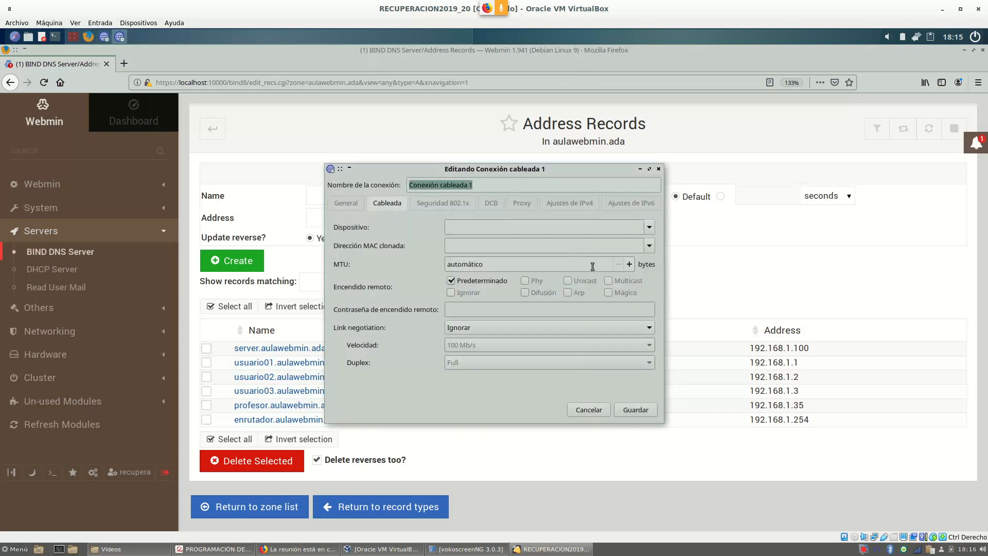
text(DNS_)
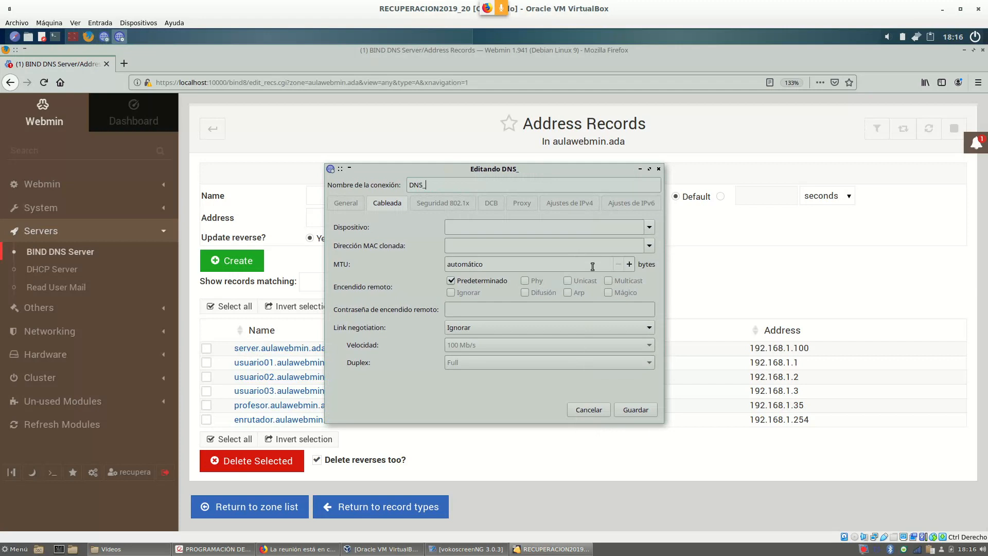
text(EJERC2)
click(570, 204)
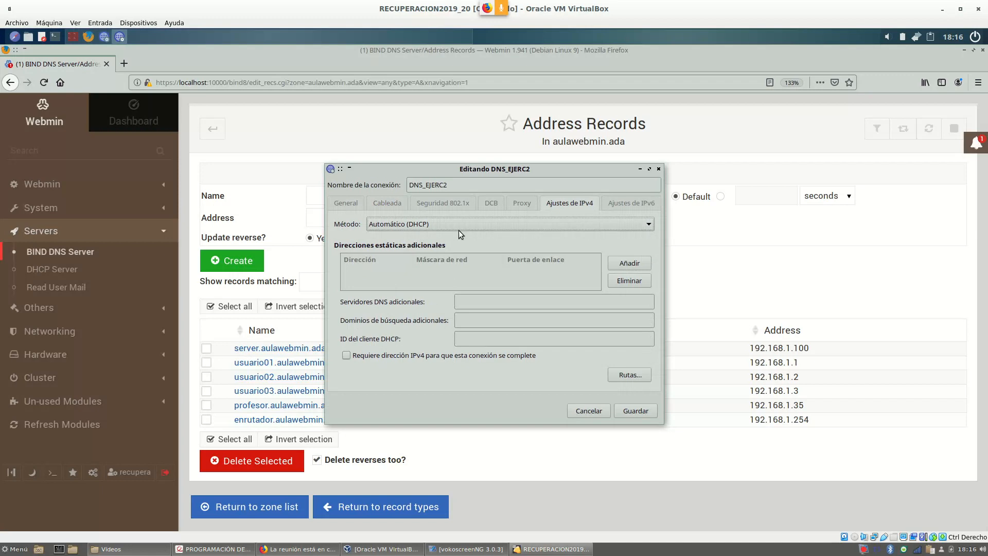
click(455, 230)
click(412, 251)
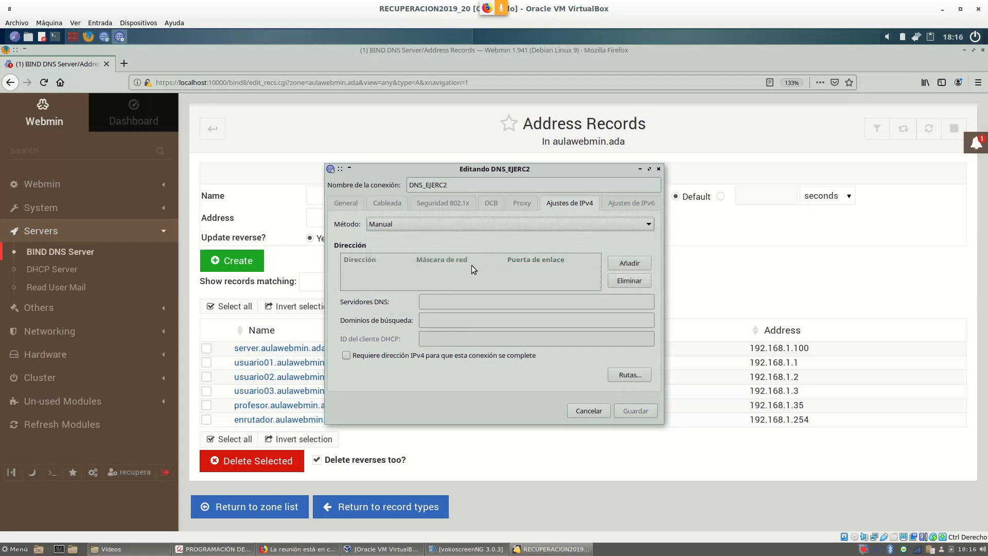
click(628, 263)
text(192.168.1)
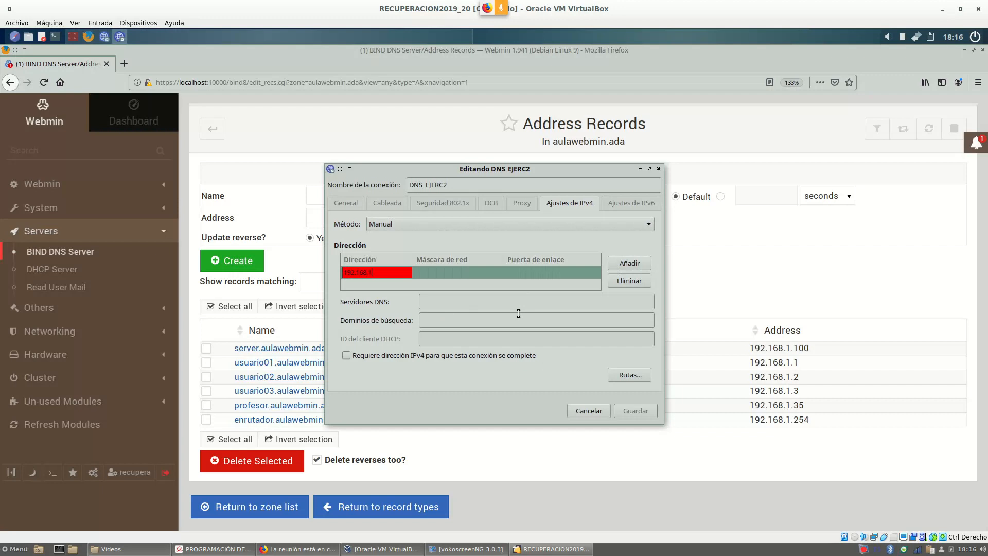
text(.100)
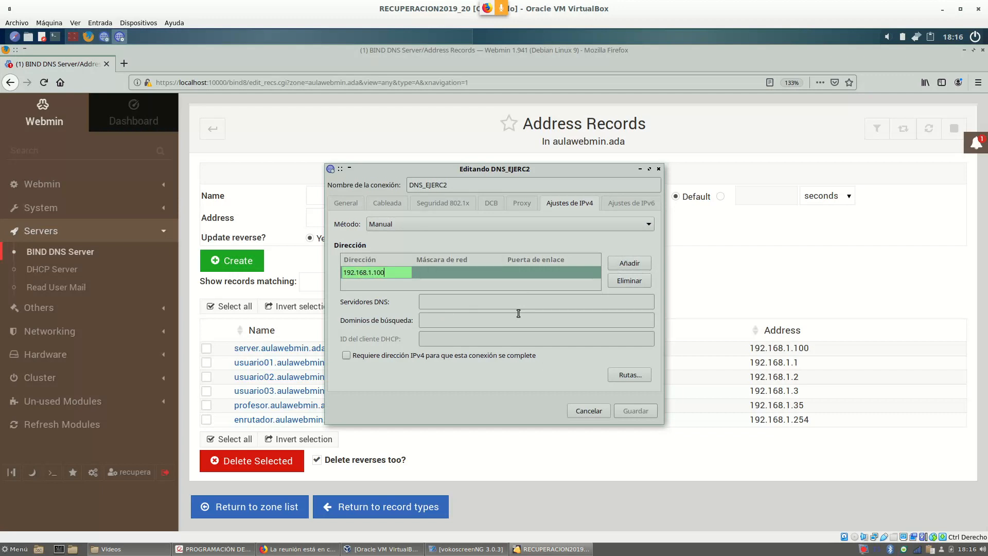
Set mask 24, gateway 192.168.1.254 and DNS 192.168.1.100, save, then activate DNS_EJERC2.
click(464, 275)
text(24)
click(530, 276)
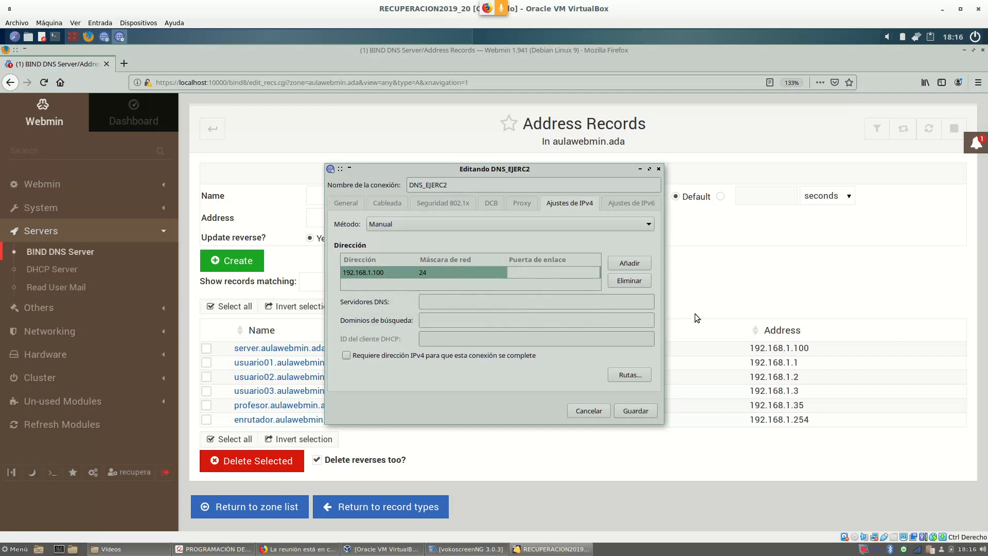
text(192.168)
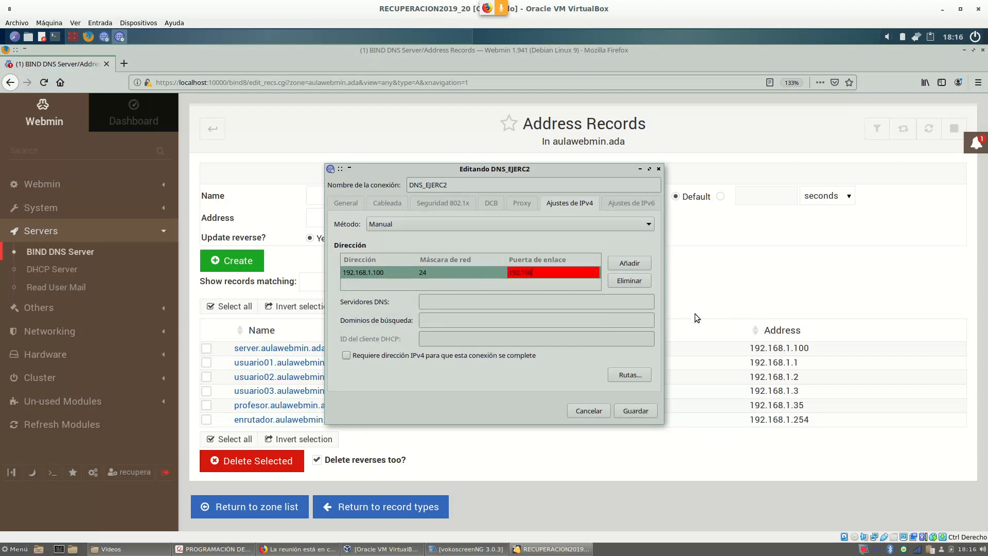
text(.1.254)
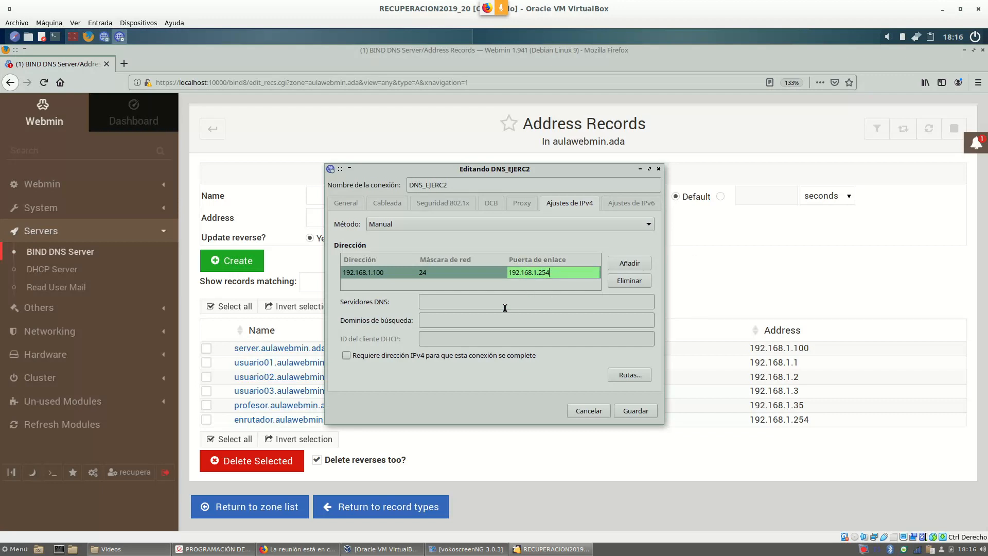
click(488, 299)
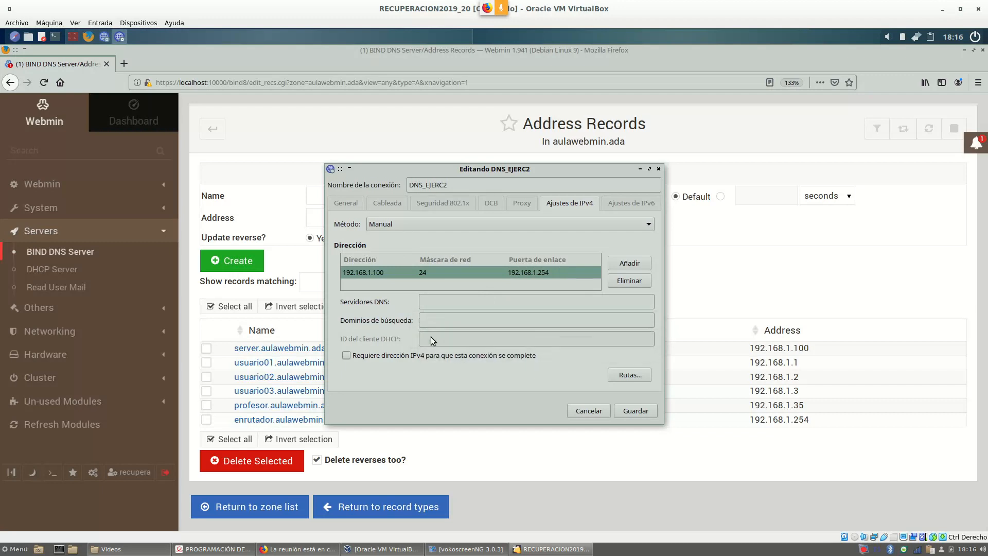
text(192)
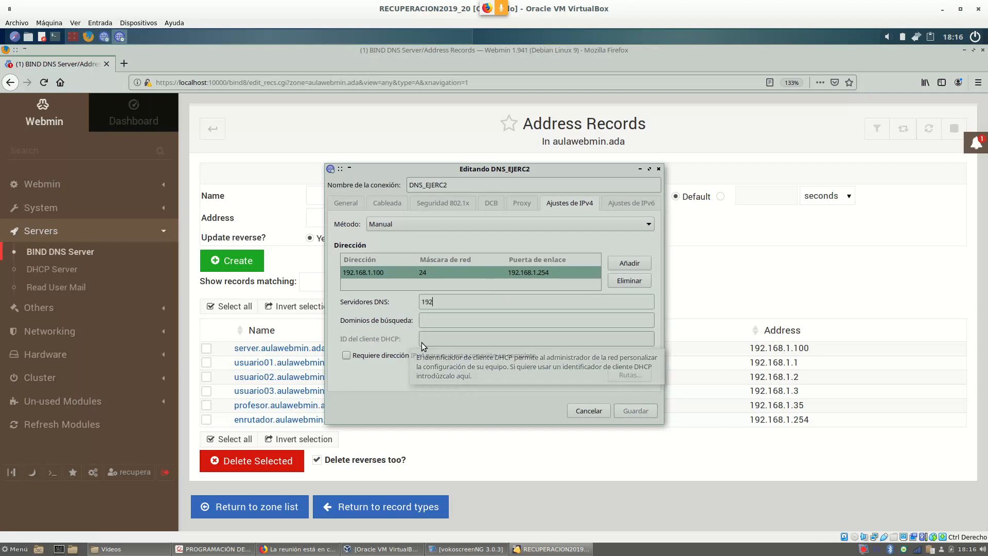
text(.168.1.100)
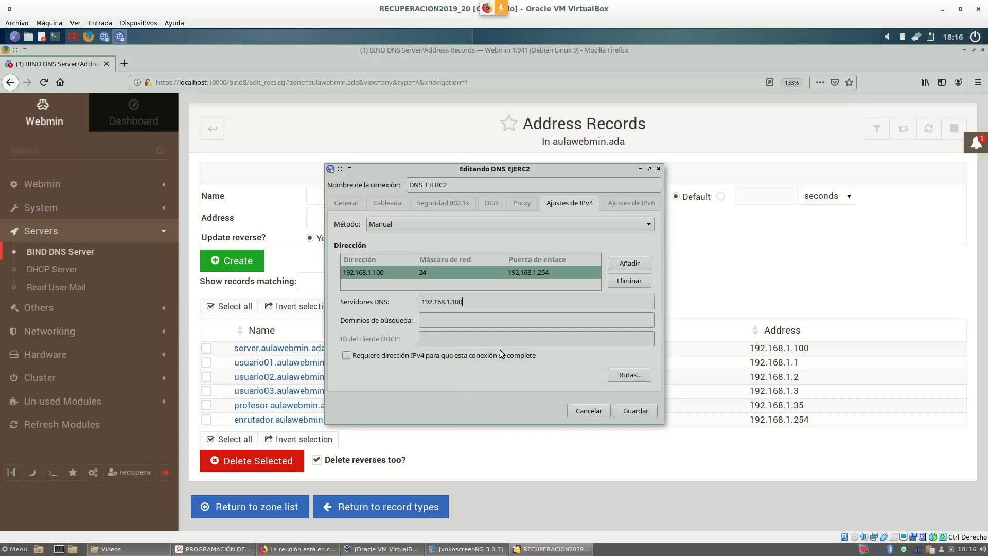
click(637, 412)
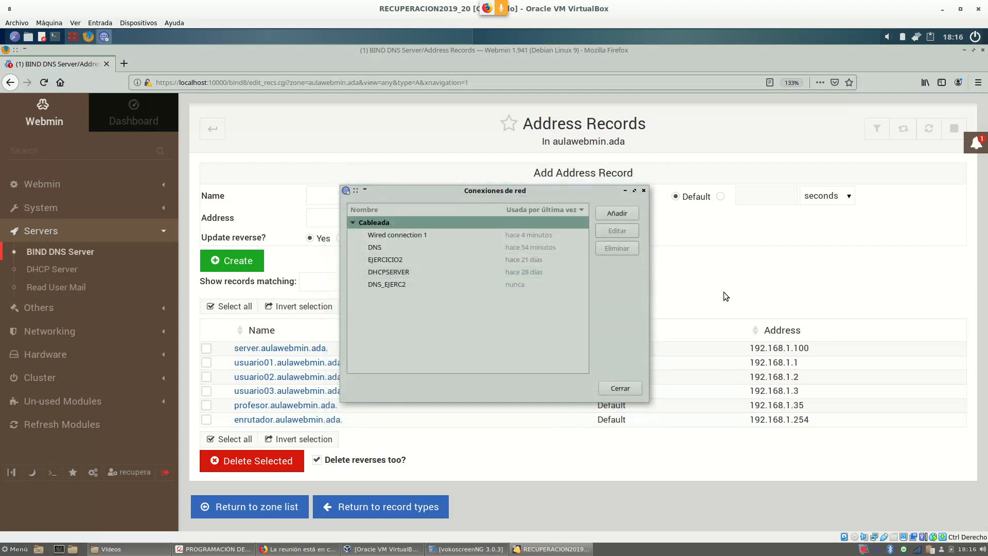
click(619, 389)
click(917, 36)
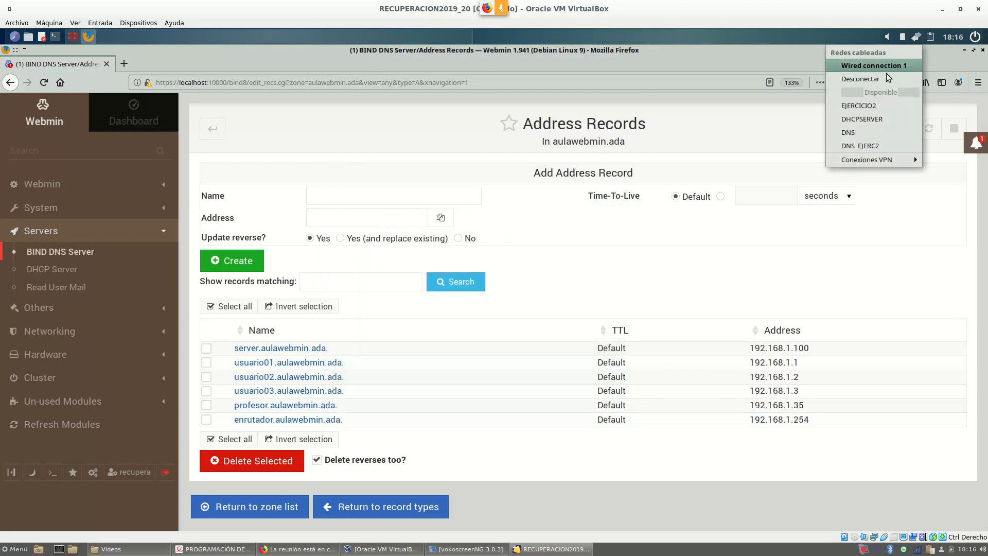
click(887, 145)
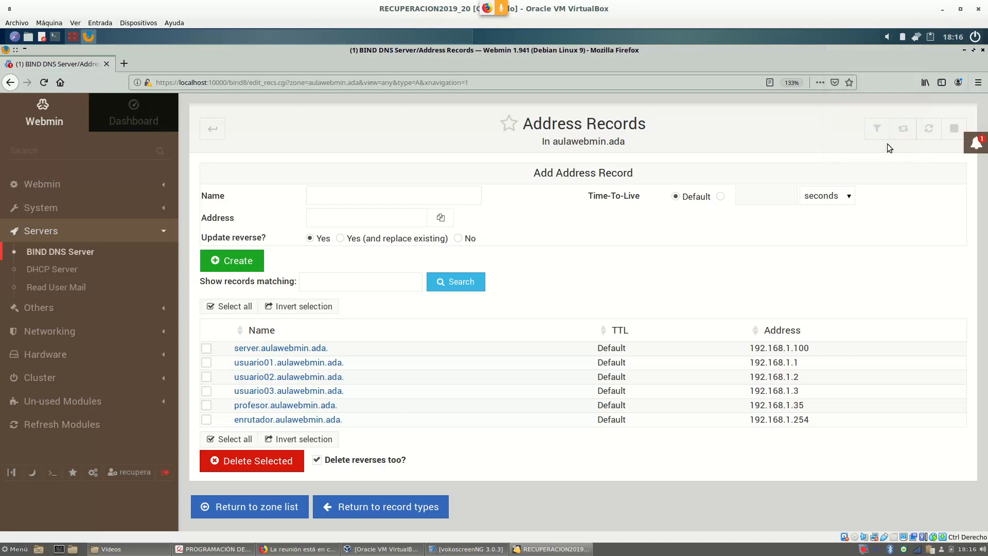
Run ifconfig to confirm enp0s3 has 192.168.1.100, then return to the Address Records page.
click(73, 36)
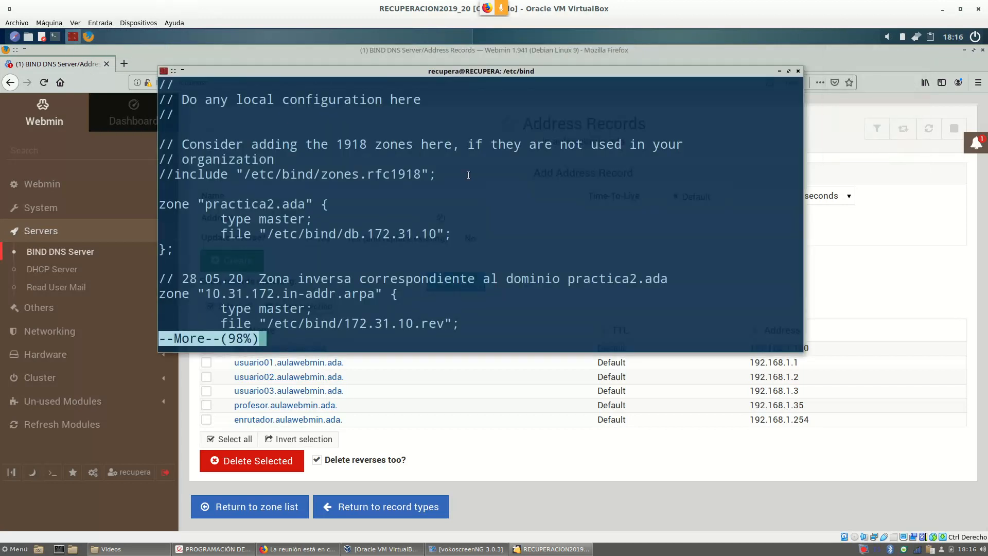
text(qIFCO)
key(BackSpace)
key(BackSpace)
key(BackSpace)
key(BackSpace)
text(ifconfig)
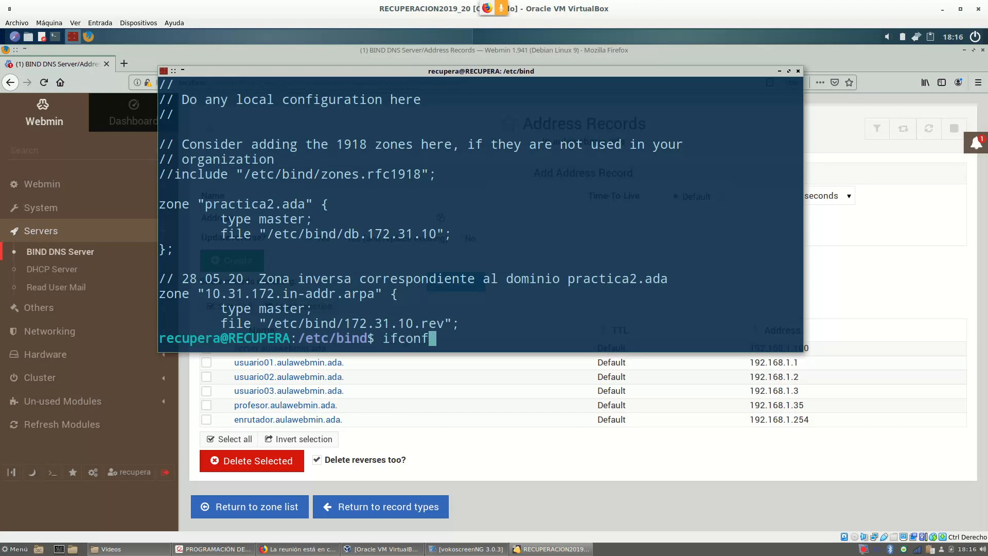
key(Return)
scroll(276, 125, up, 1)
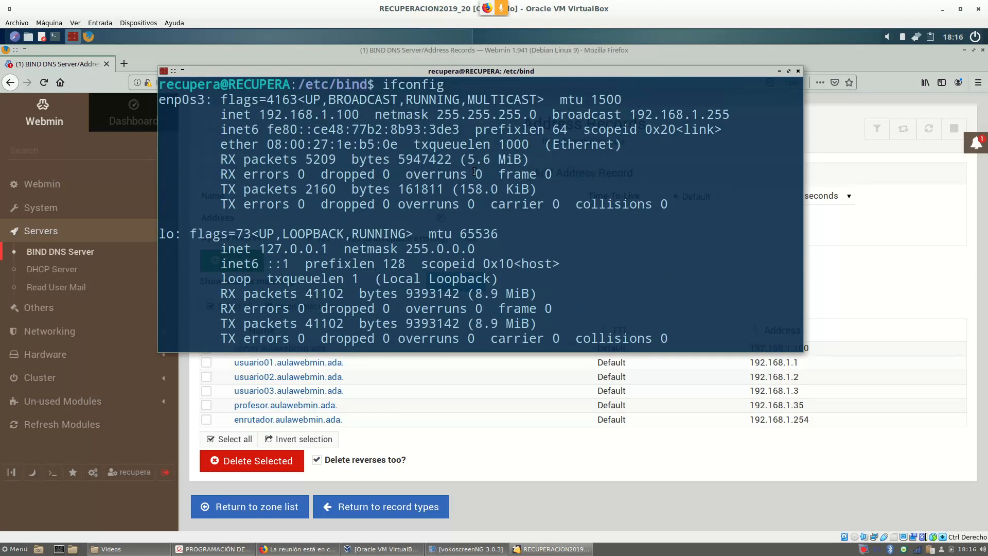
drag(266, 113, 359, 114)
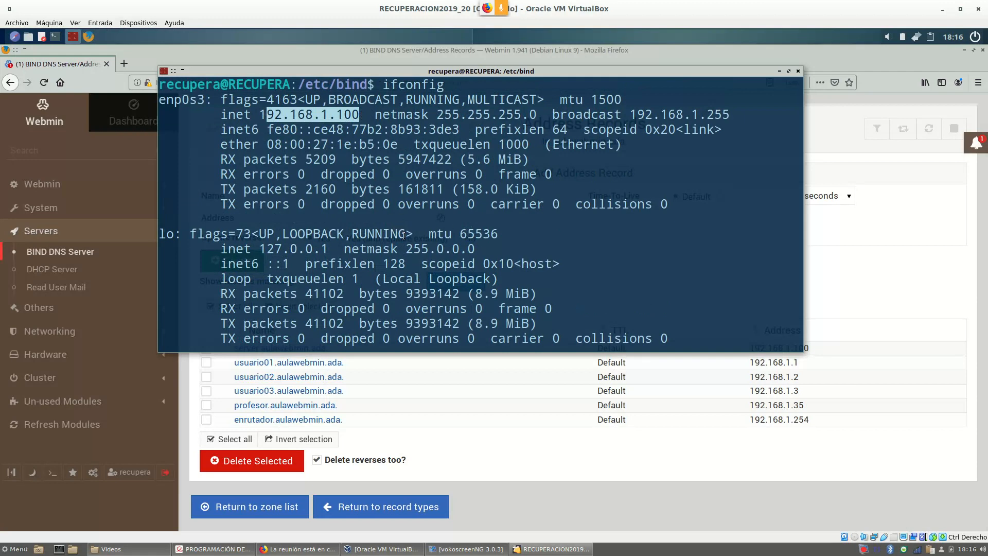
scroll(503, 240, down, 1)
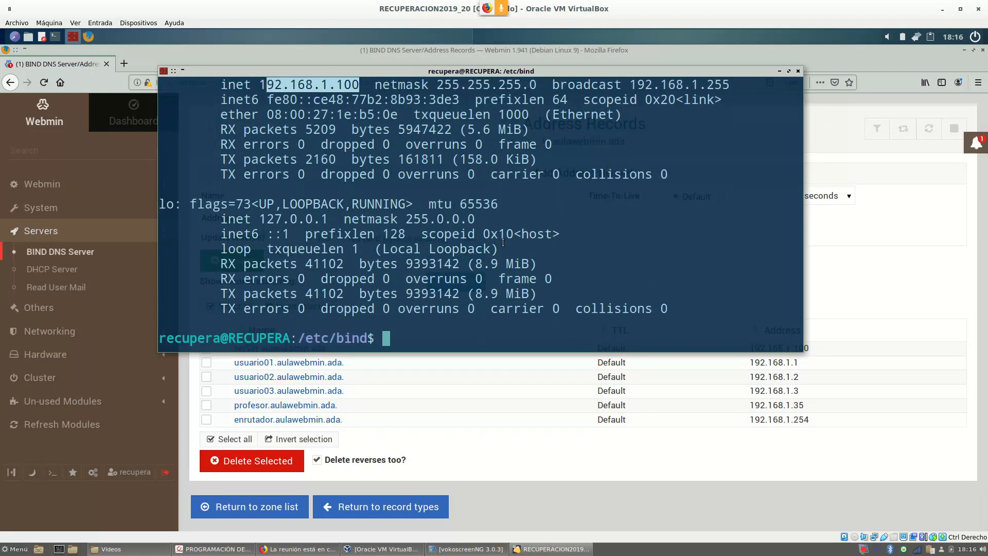
click(894, 288)
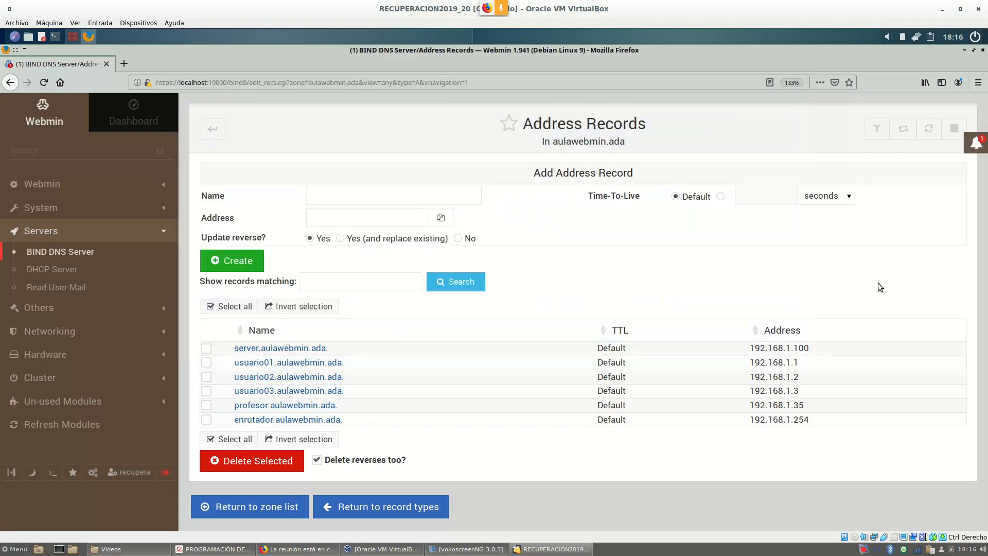
Return to the BIND DNS Server overview and review the zone list.
click(208, 136)
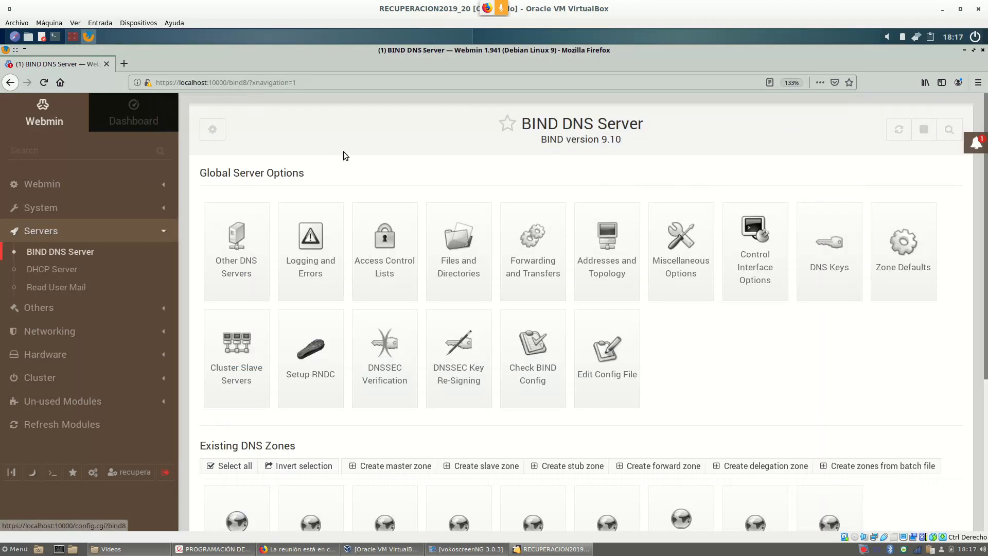
scroll(333, 149, down, 5)
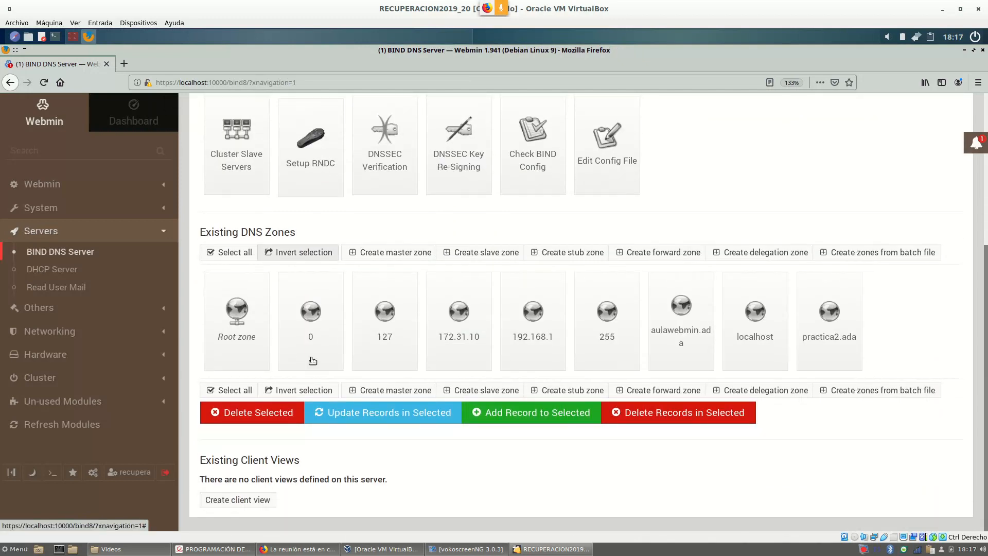
scroll(703, 467, up, 4)
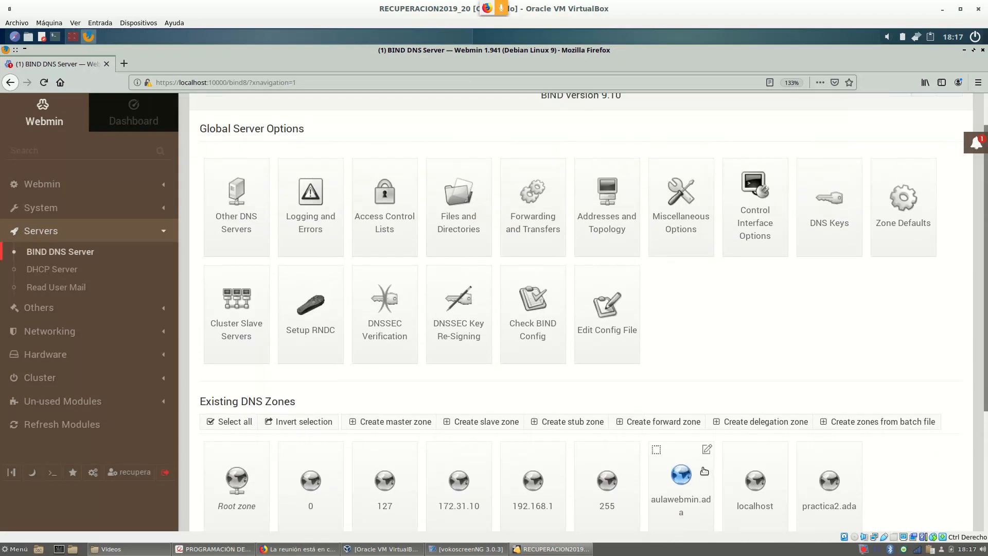
scroll(681, 310, down, 3)
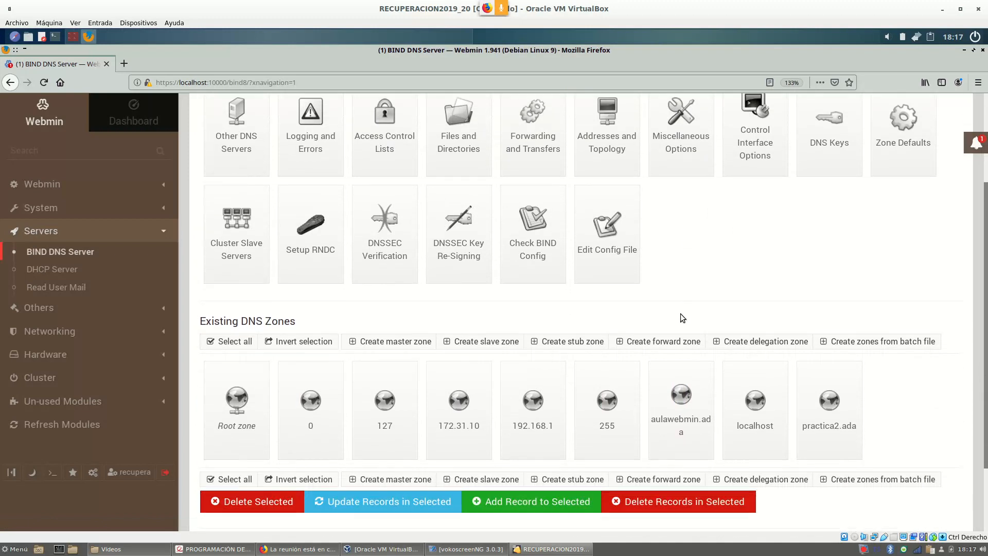
scroll(388, 306, up, 3)
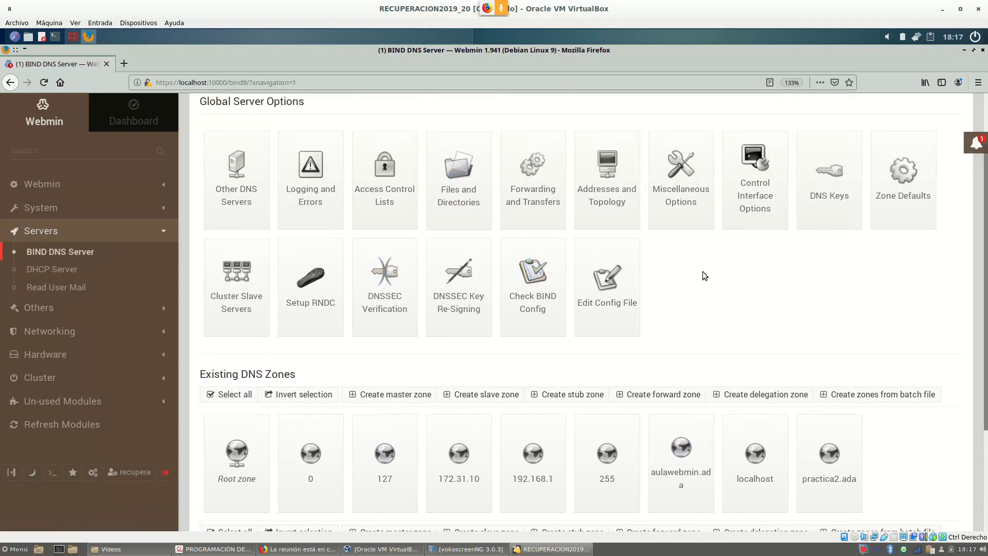
scroll(736, 352, up, 2)
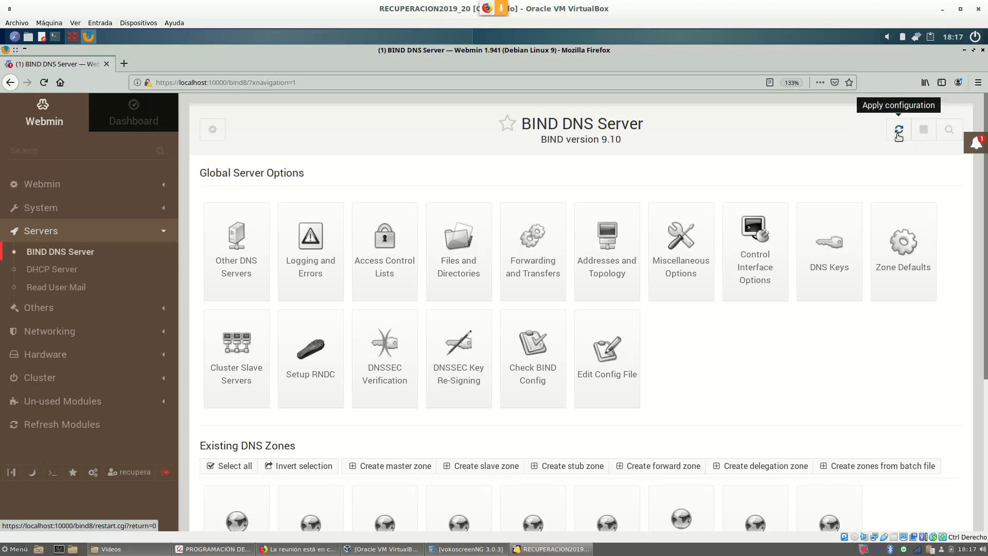
Stop and start the BIND service so the new zone records take effect.
click(925, 134)
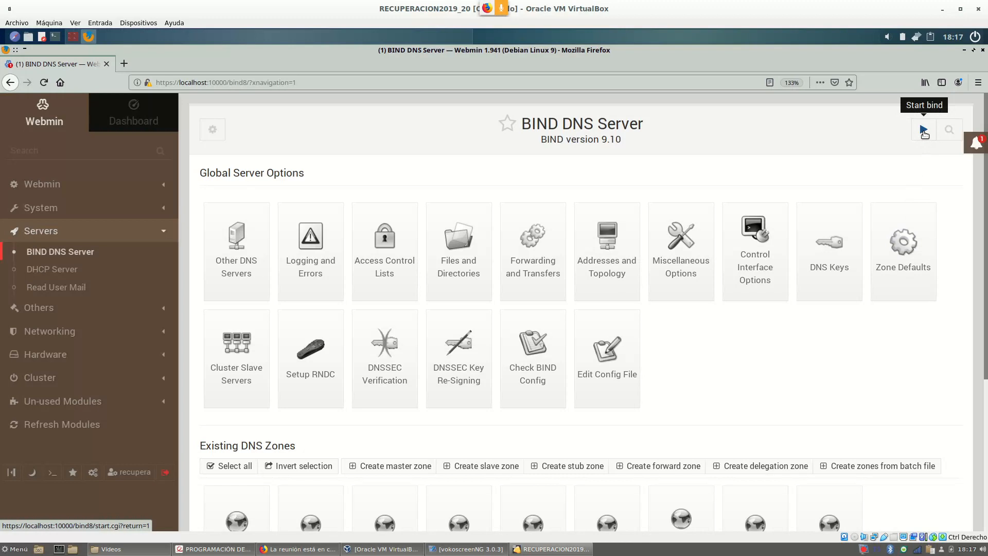
click(925, 133)
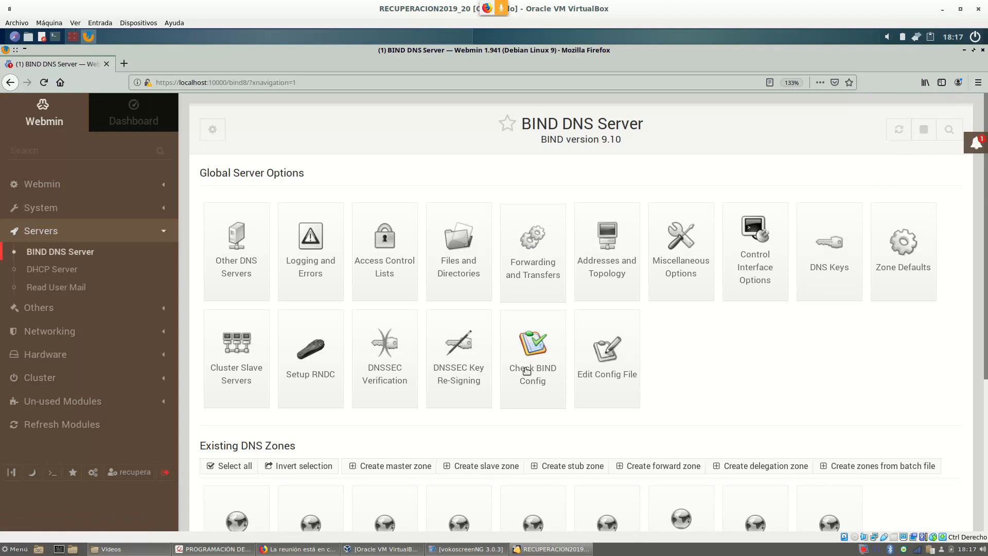
scroll(541, 373, down, 2)
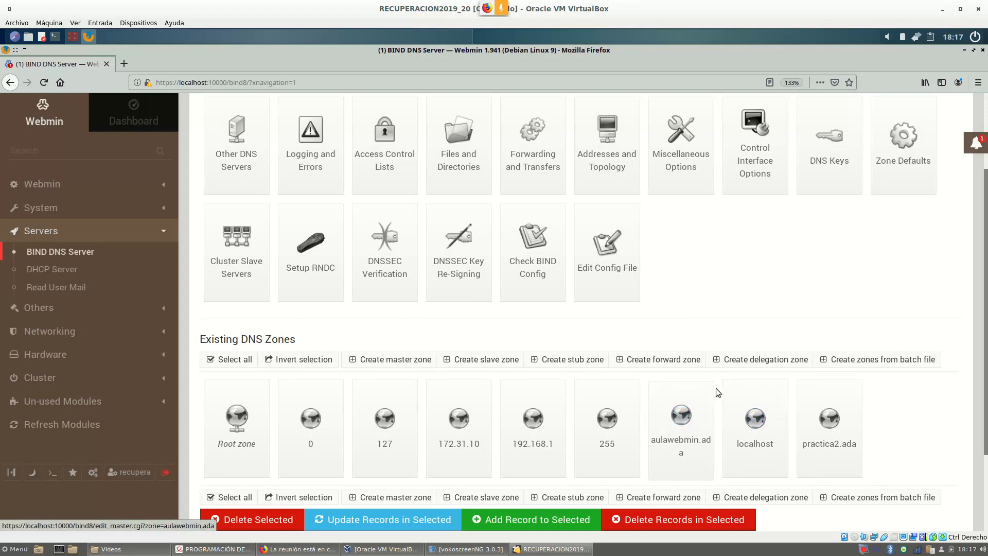
scroll(818, 332, up, 1)
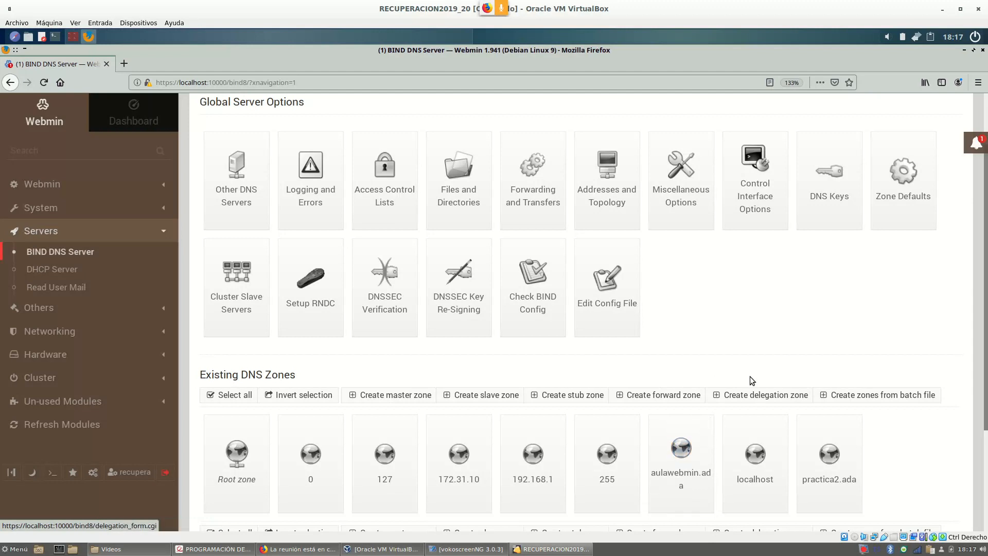
scroll(742, 352, up, 2)
scroll(742, 350, up, 3)
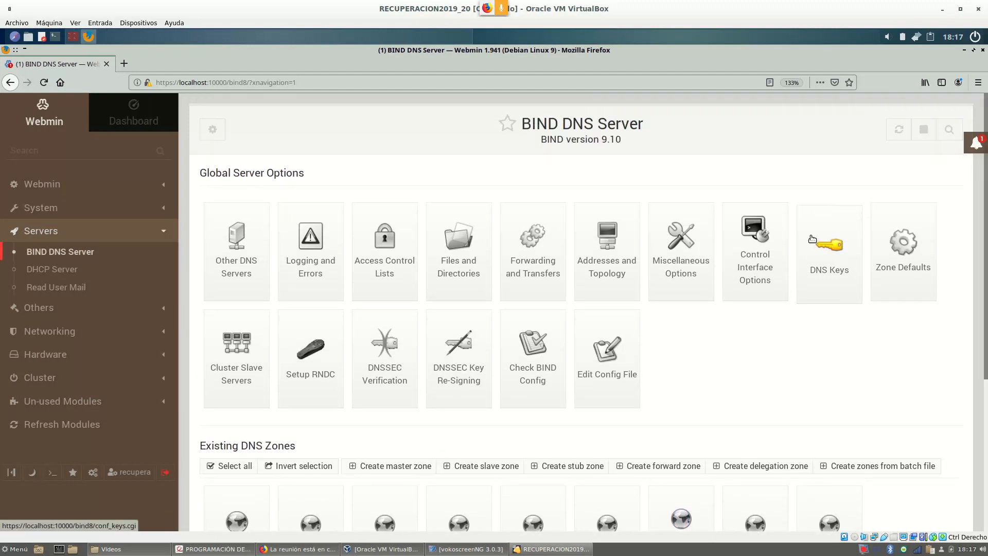
Look up server.aulawebmin.ada and highlight the answering server, port 53 and host name.
click(74, 37)
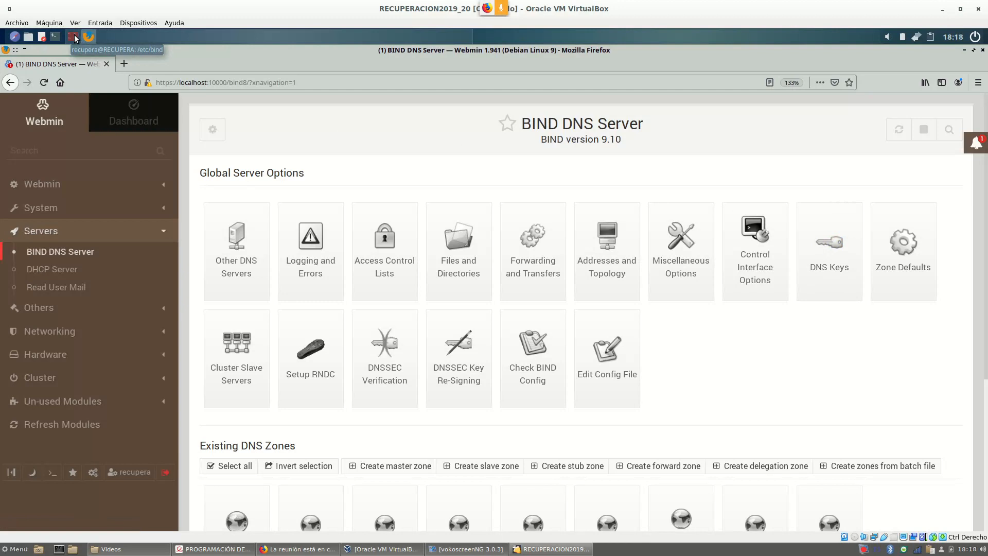
text(nslookup)
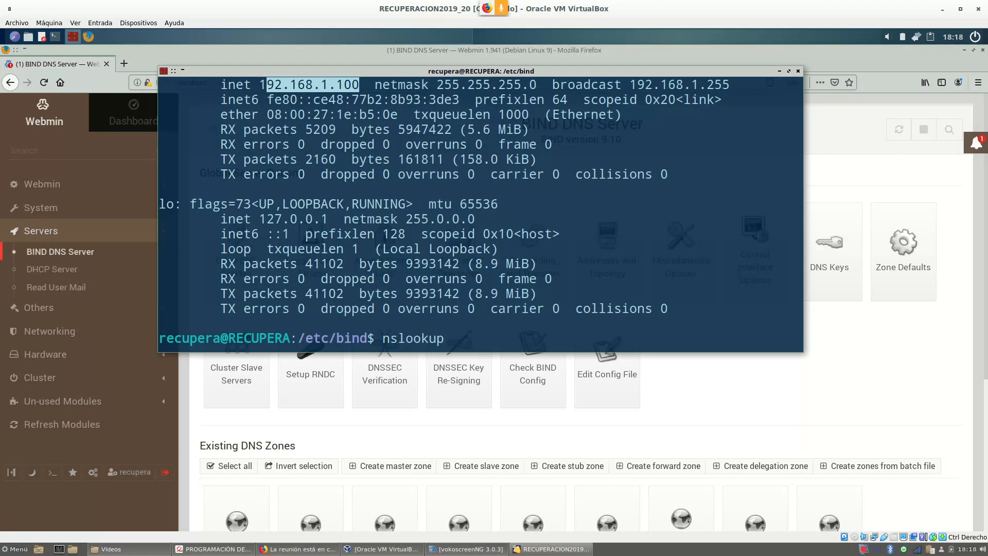
text( server.aulawebmi)
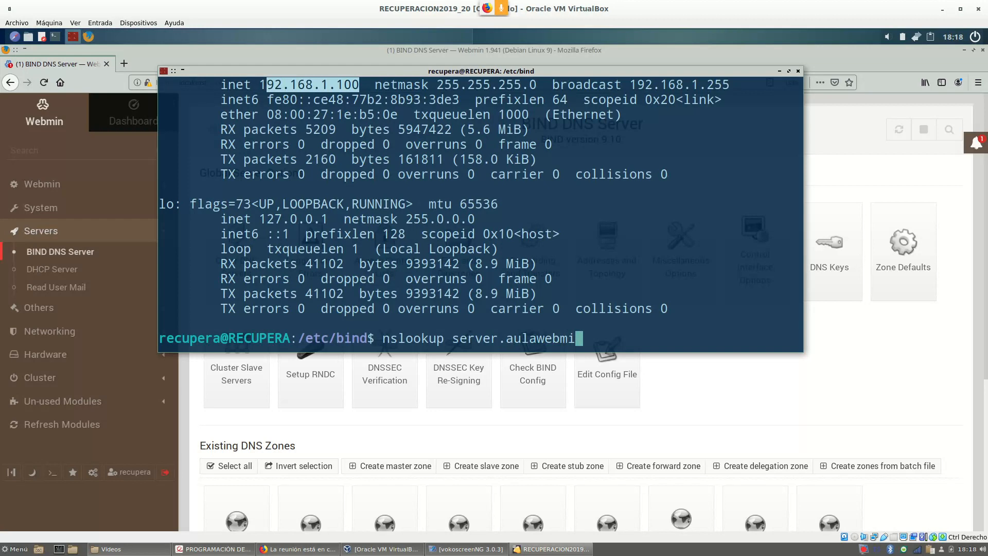
text(n.ada)
key(Return)
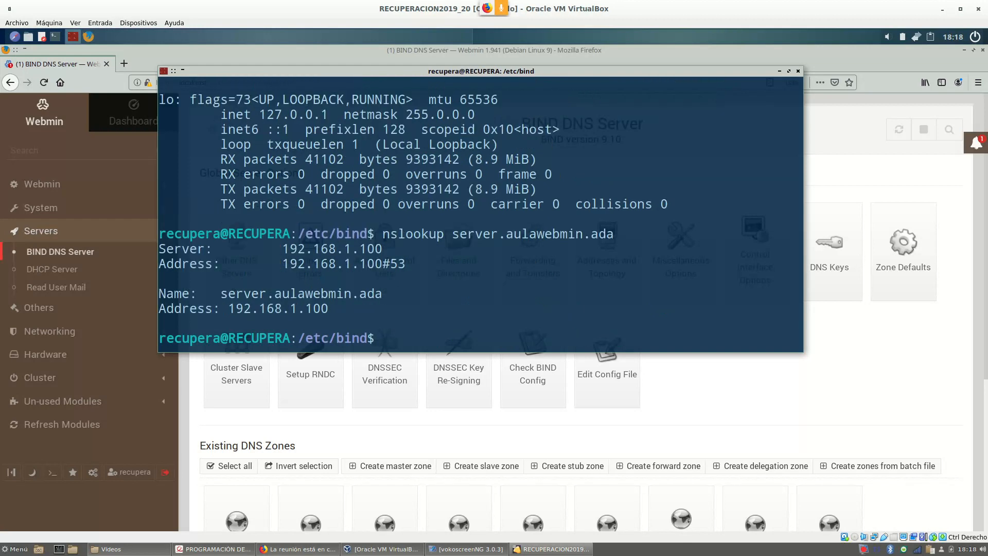
drag(282, 249, 380, 250)
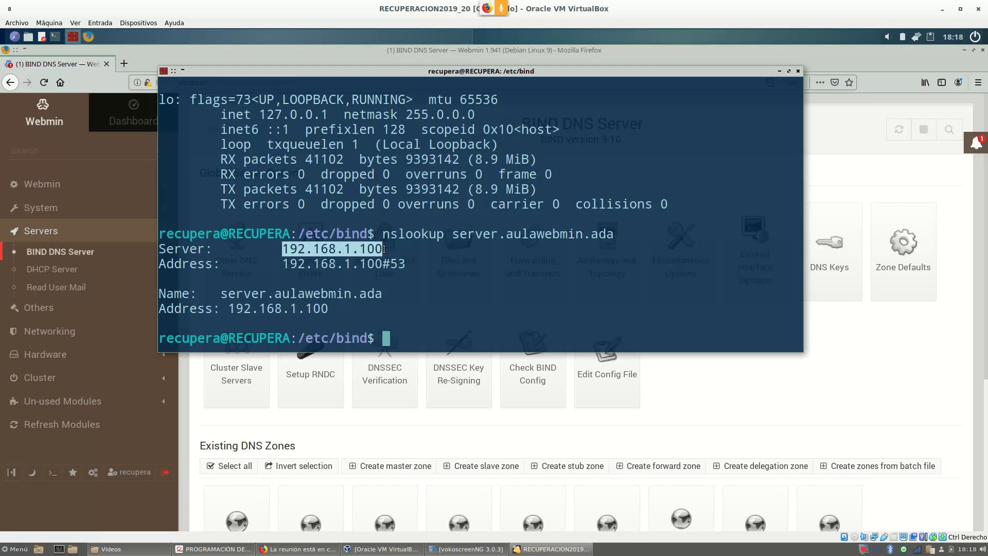
drag(393, 263, 402, 264)
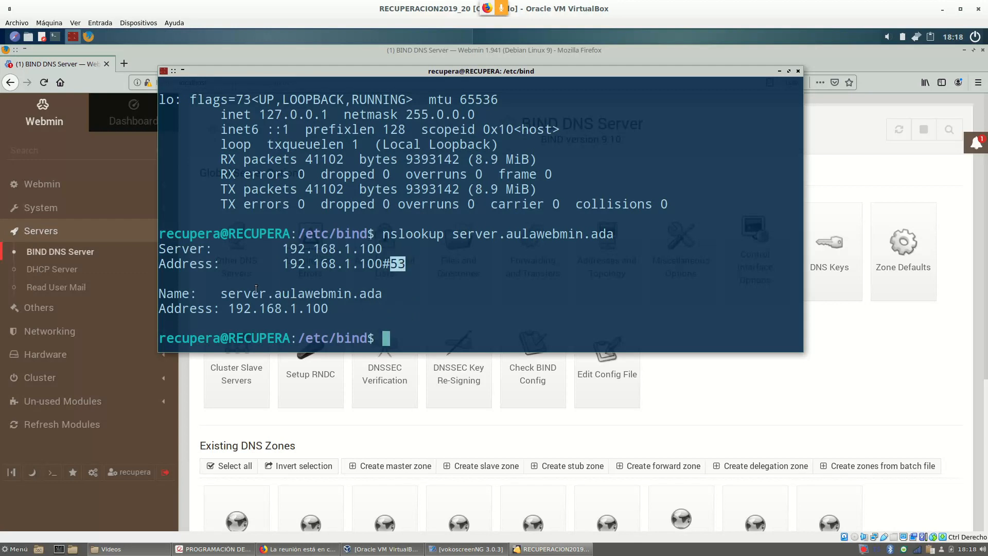
mouse_move(221, 294)
mouse_down()
mouse_move(316, 308)
mouse_move(382, 293)
mouse_move(243, 294)
mouse_move(230, 305)
mouse_up()
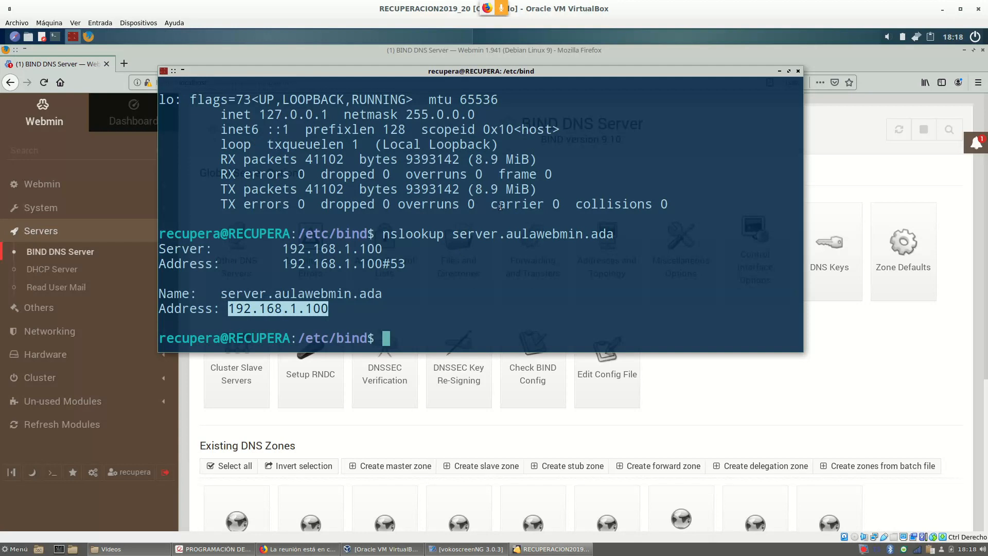
Look up profesor.aulawebmin.ada and highlight its 192.168.1.35 address.
key(Up)
key(Left)
key(Left)
key(Left)
key(Left)
key(Left)
key(Left)
key(Left)
key(Left)
key(Left)
key(Left)
key(Left)
key(Left)
key(Left)
key(Left)
key(Left)
key(BackSpace)
key(BackSpace)
key(BackSpace)
key(BackSpace)
key(BackSpace)
key(BackSpace)
text(profesor)
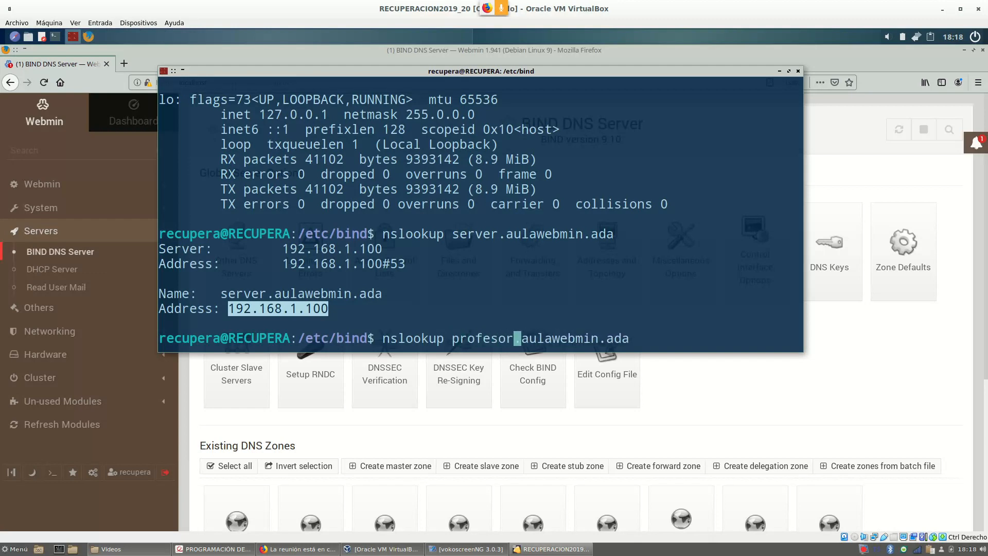
key(Return)
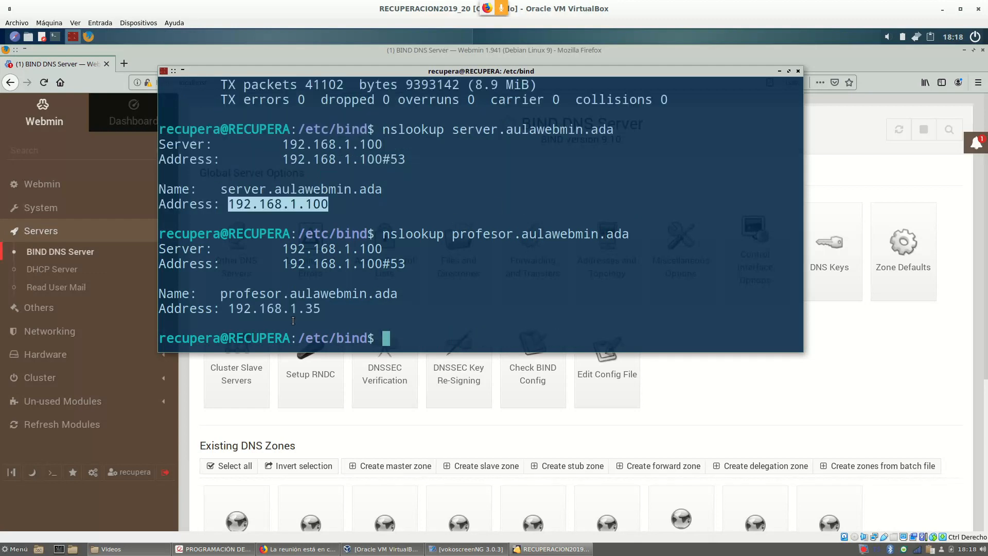
drag(328, 311, 234, 314)
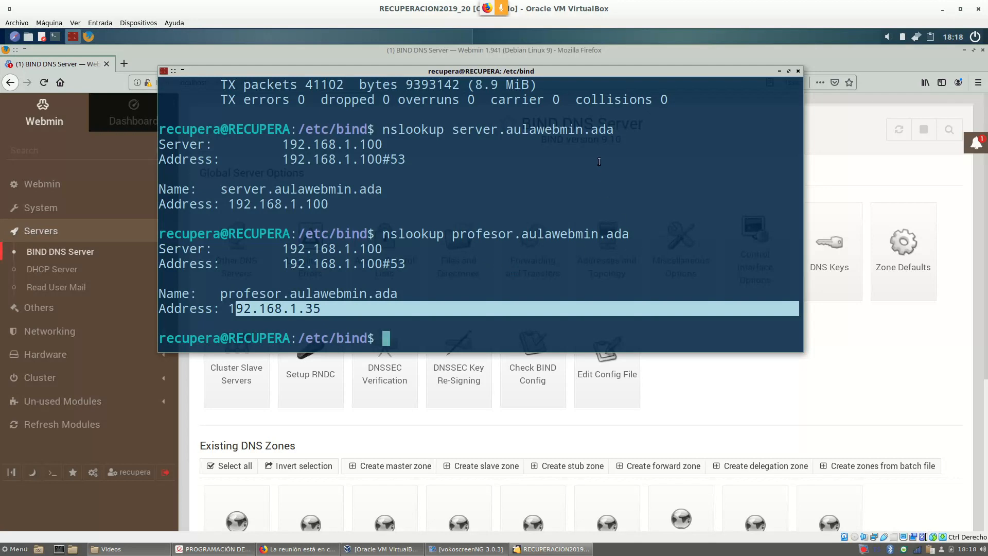
text(dif)
key(BackSpace)
text(g -x 192.168.1.1)
key(Return)
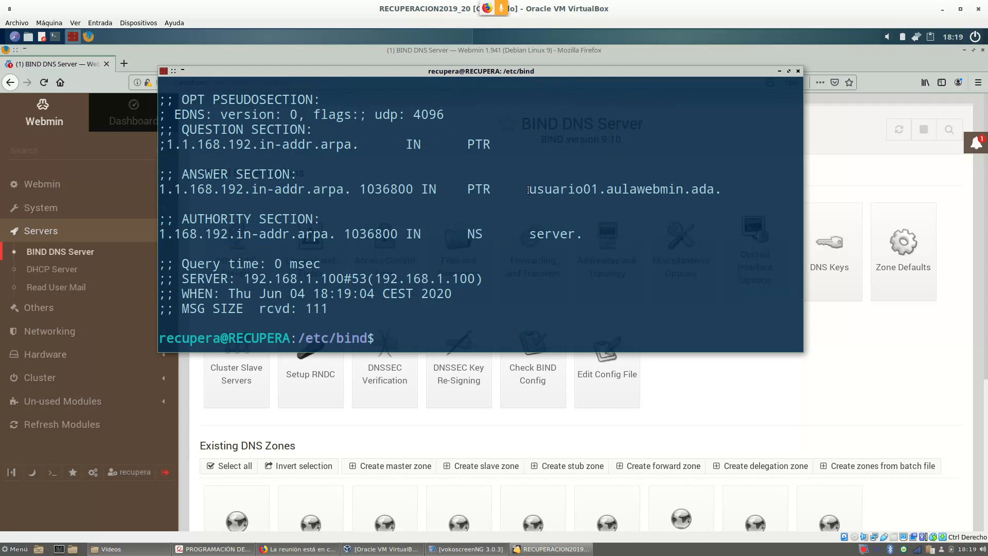
drag(528, 189, 620, 195)
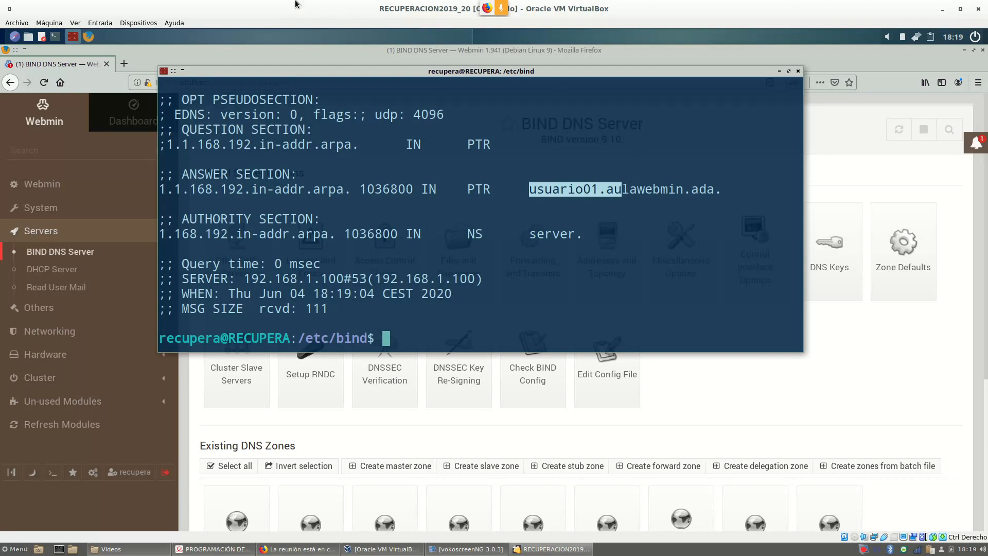
drag(487, 71, 428, 74)
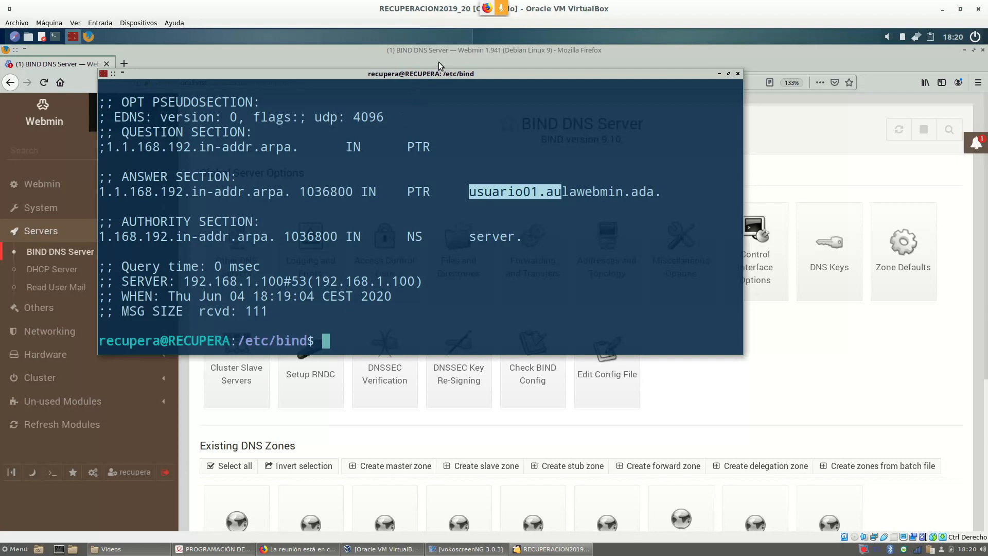
drag(437, 73, 458, 86)
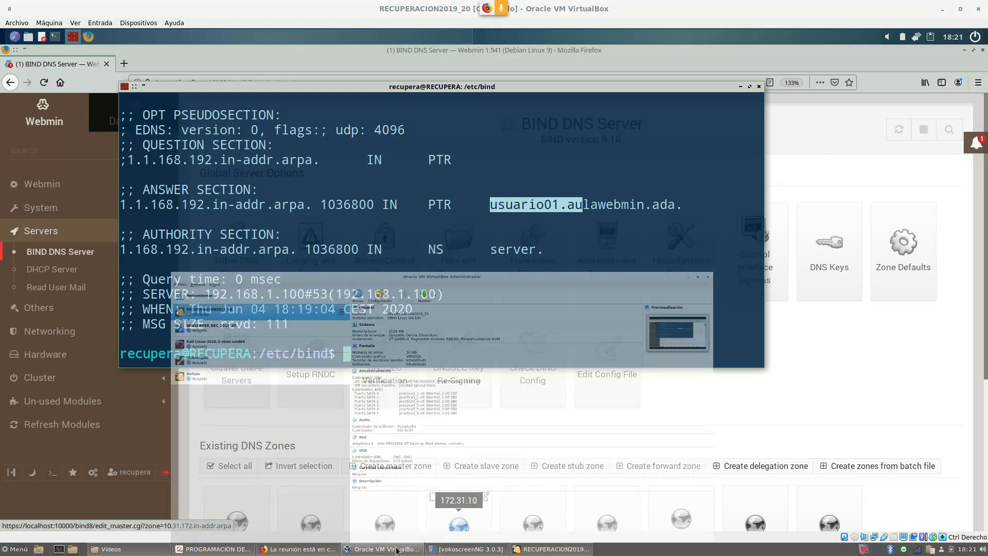
Select WINSERVER_REC_2019_20 in the VirtualBox Manager and start it.
click(384, 549)
click(129, 102)
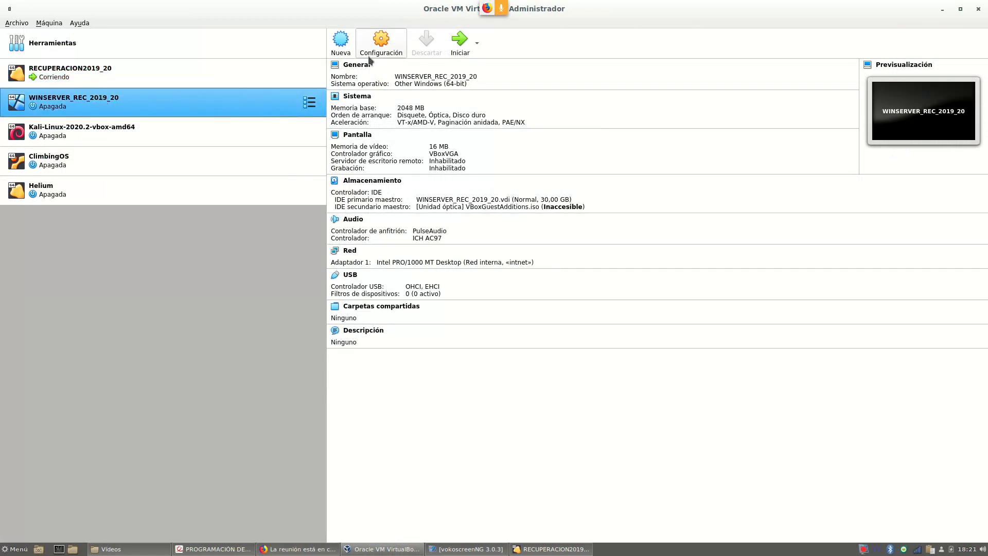
click(49, 22)
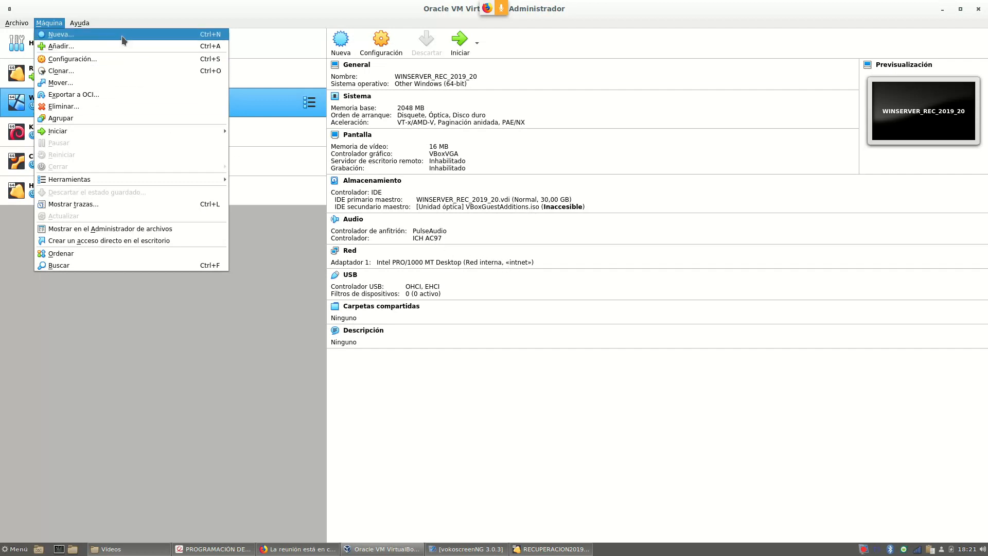
click(273, 101)
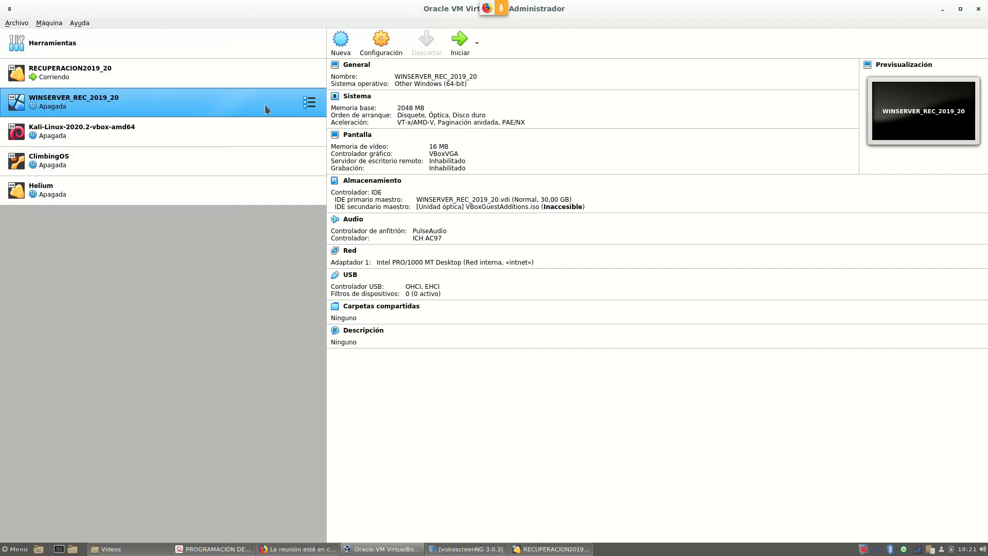
click(461, 42)
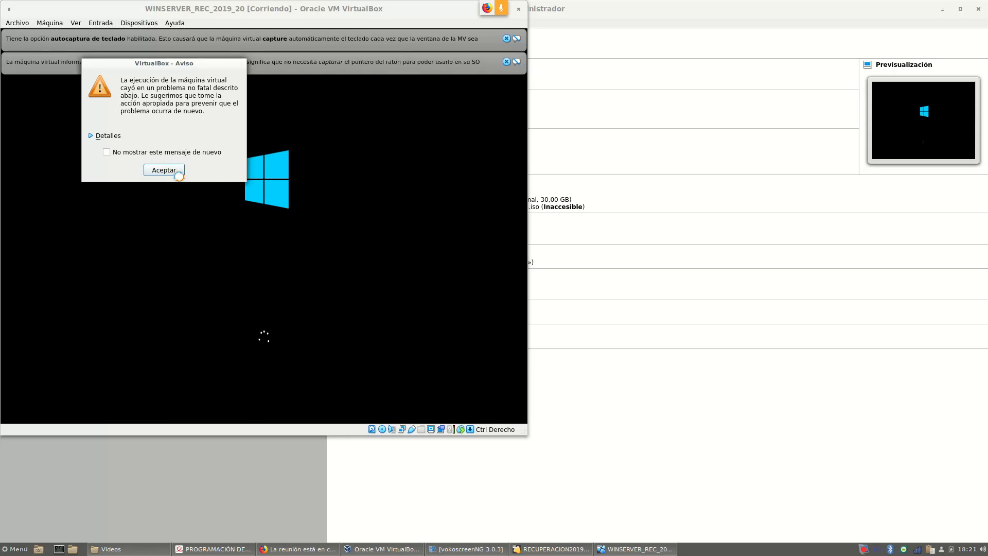
Dismiss the startup warning and notices, then sign in as Administrador with the account password.
click(164, 170)
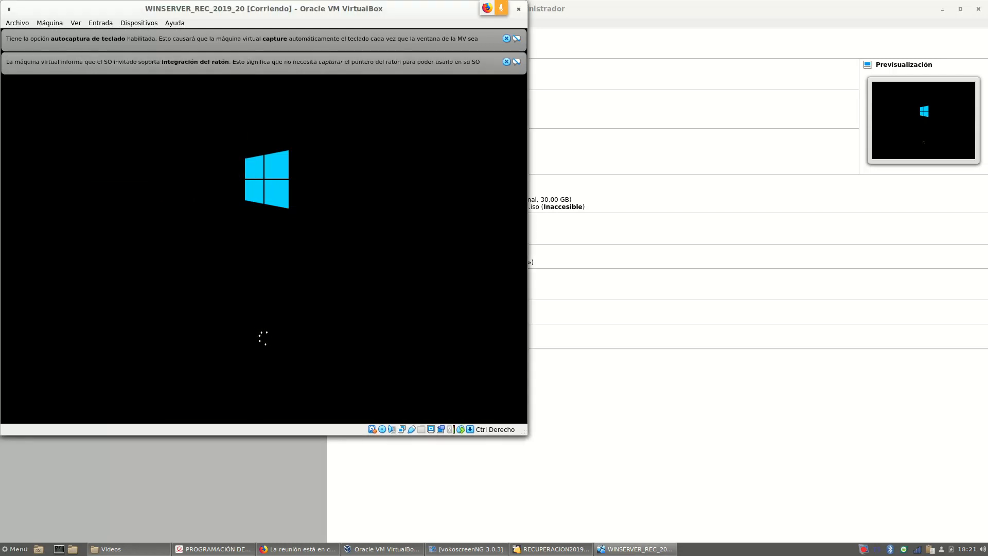
click(507, 62)
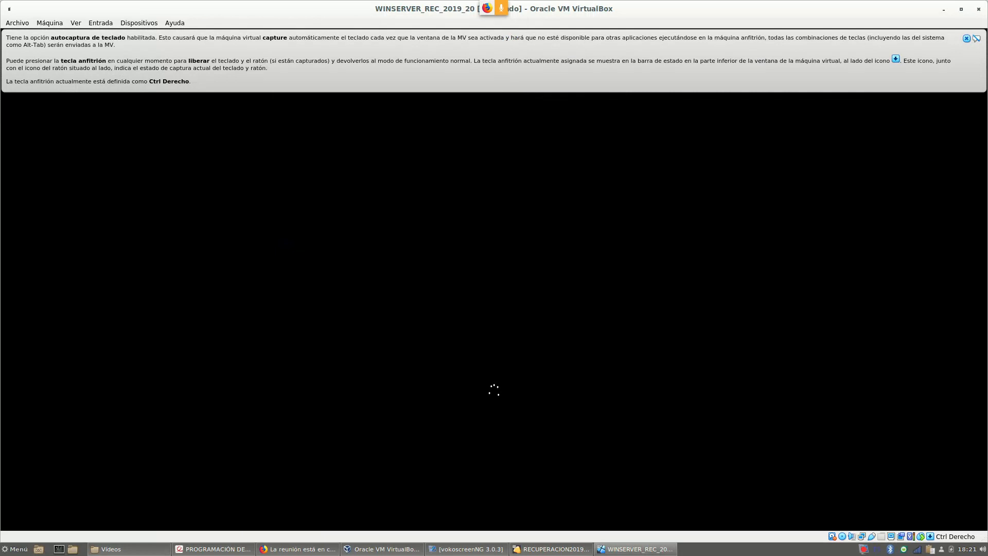
click(966, 38)
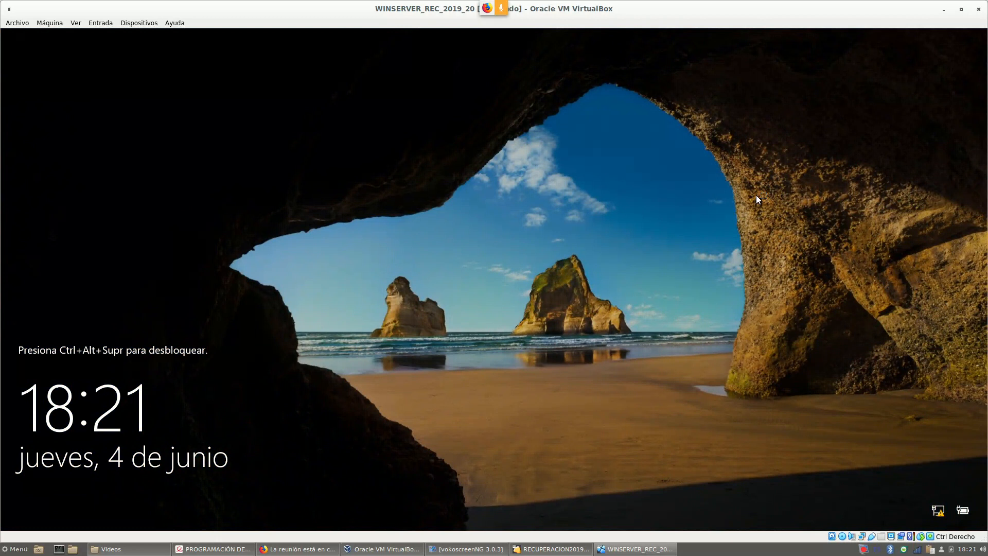
key(ctrl+alt+Delete)
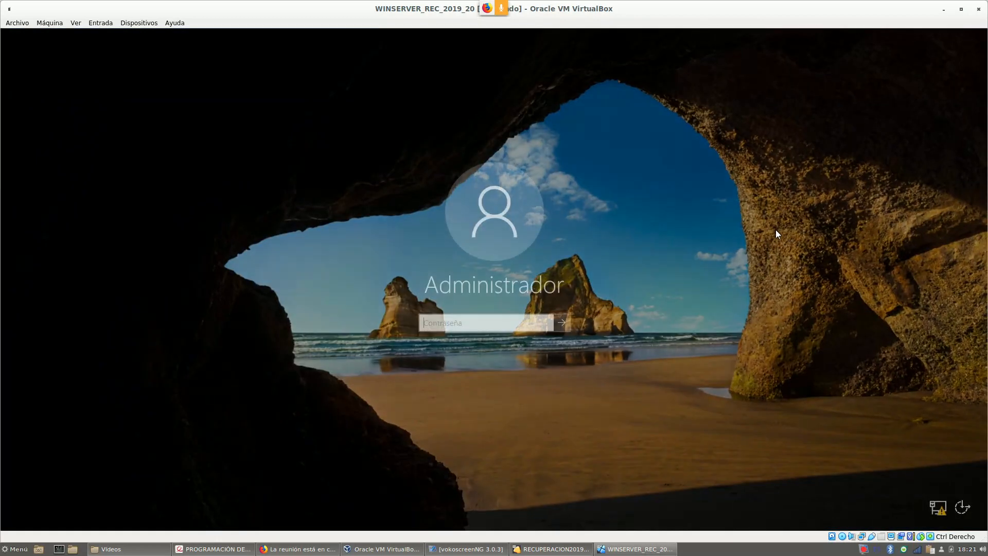
text(A12345678)
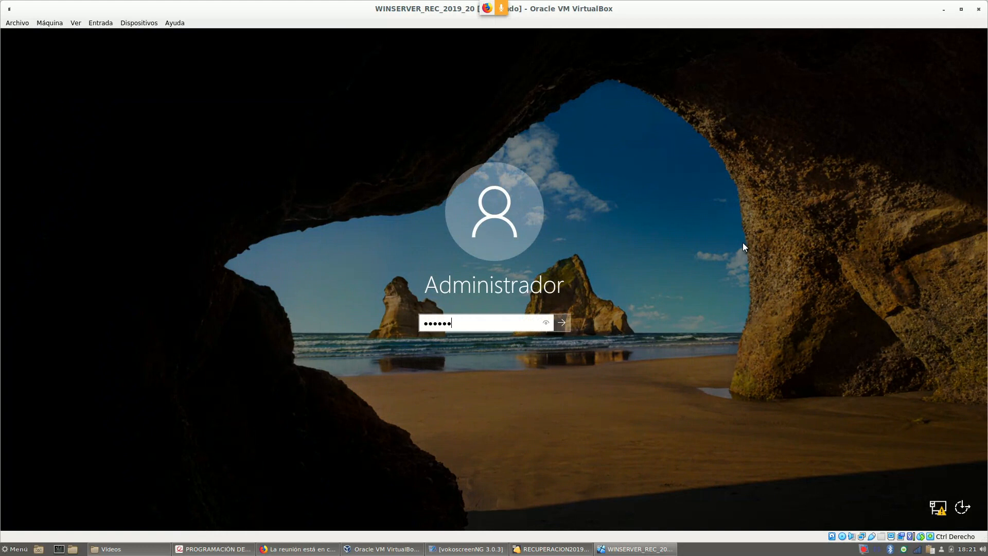
key(Return)
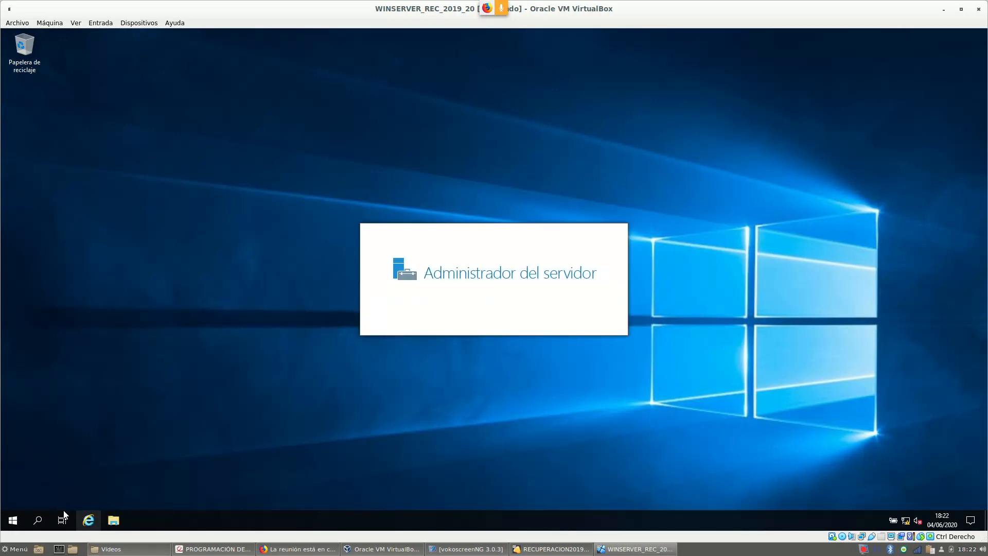
Open a Command Prompt and run ipconfig, showing IPv4 address 192.168.1.200.
click(12, 521)
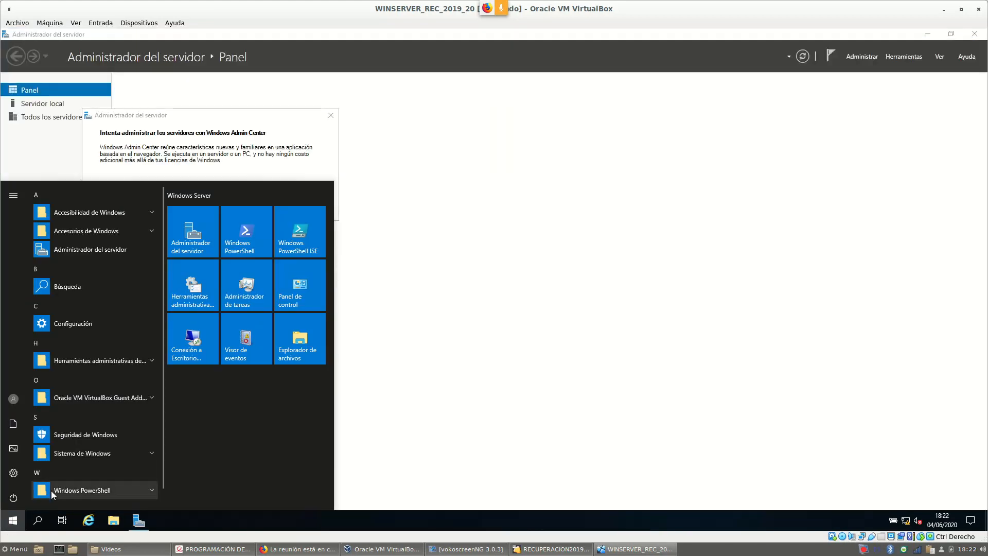
text(cmd)
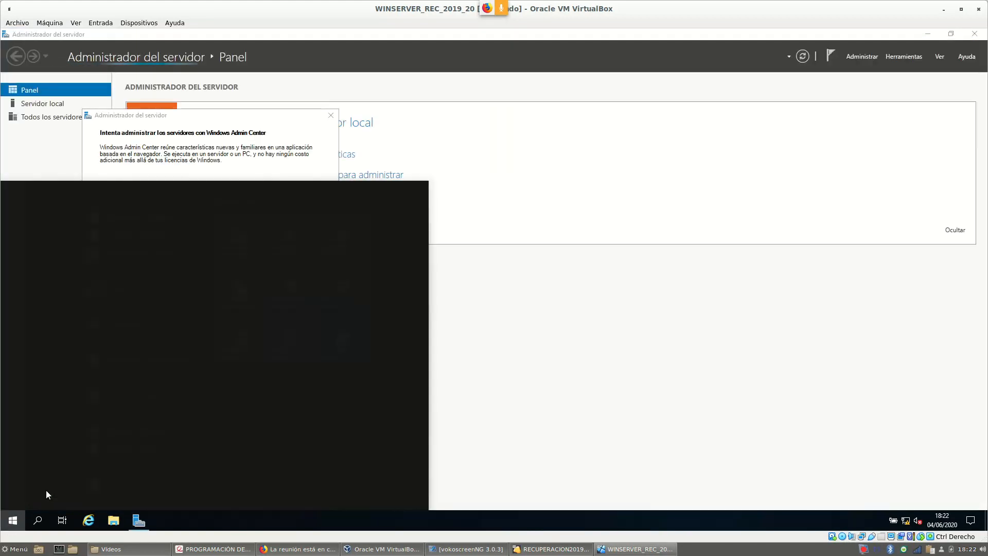
key(Return)
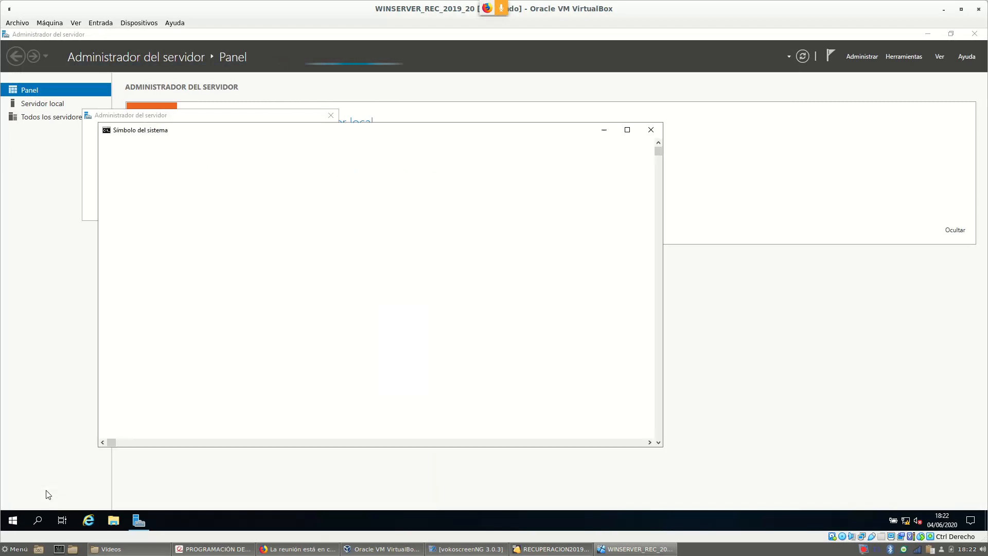
text(ipconfig)
key(Return)
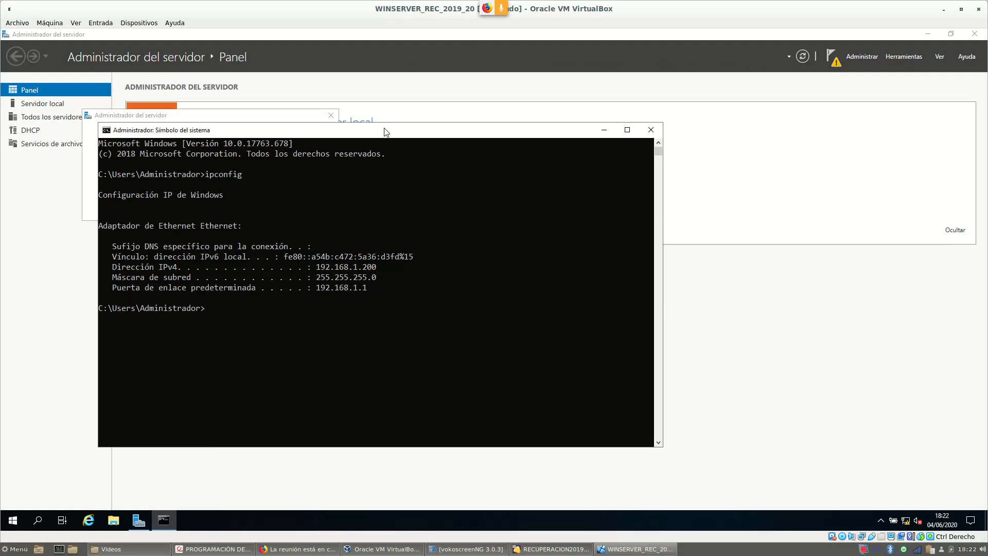
drag(386, 132, 542, 97)
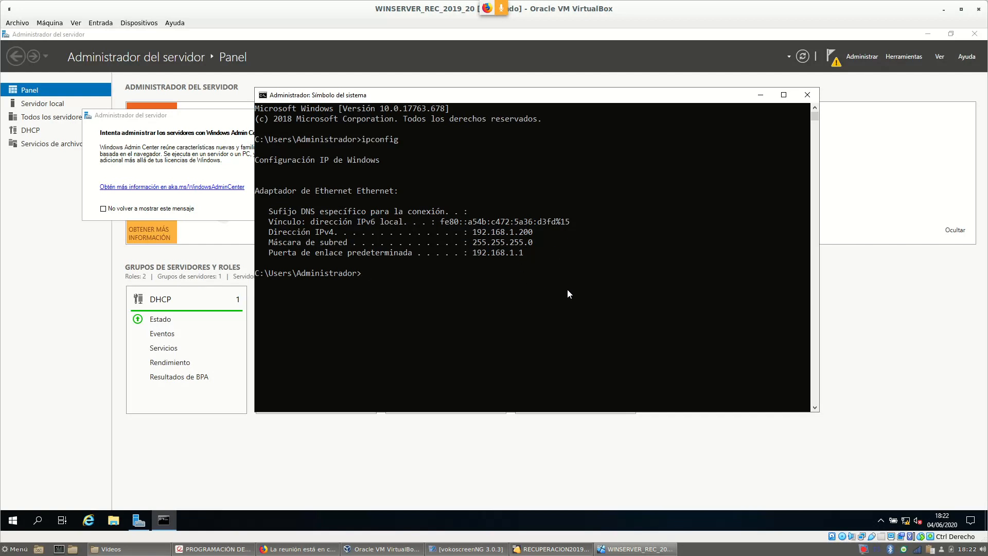
Ping 192.168.1.100 and confirm 0% loss, then reposition the console window.
text(ping 192.168.1.100)
key(Return)
drag(567, 290, 580, 282)
right_click(579, 282)
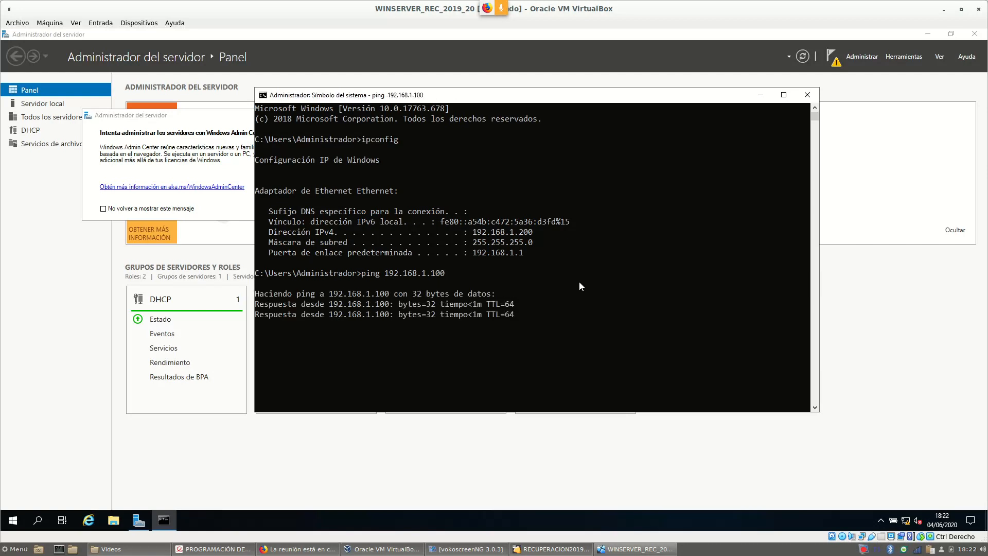
key(Return)
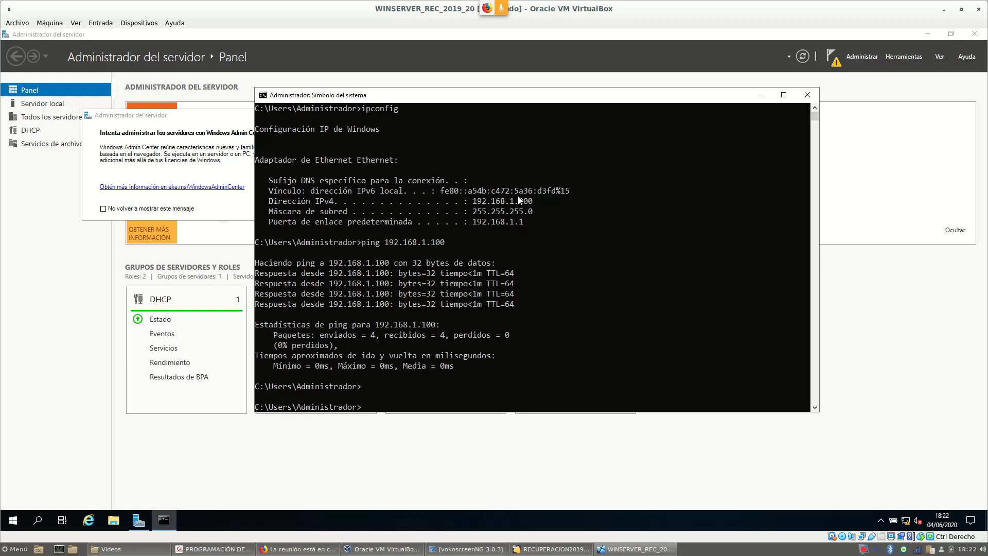
drag(382, 99, 302, 72)
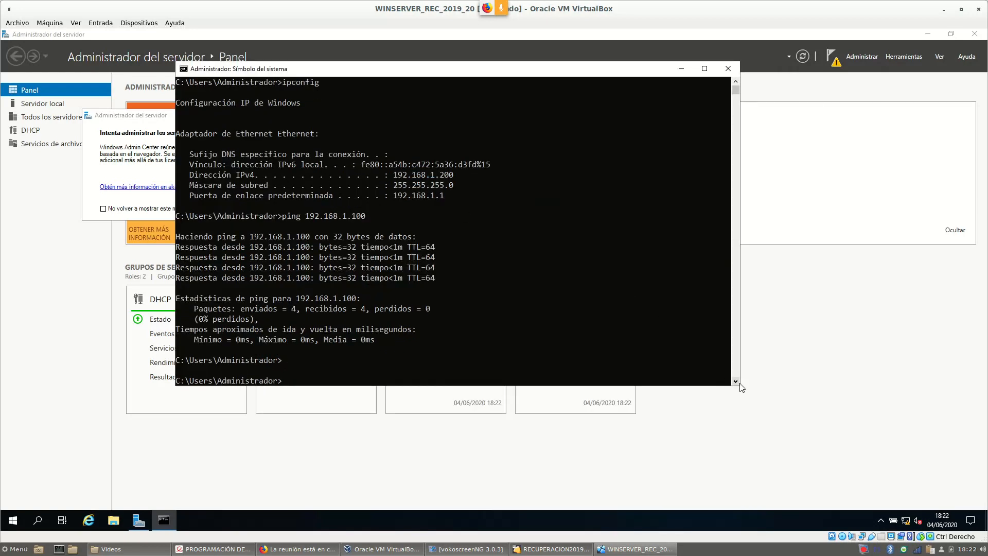
Resize and reposition the console, then bring up the tray network icon's options.
drag(739, 387, 752, 316)
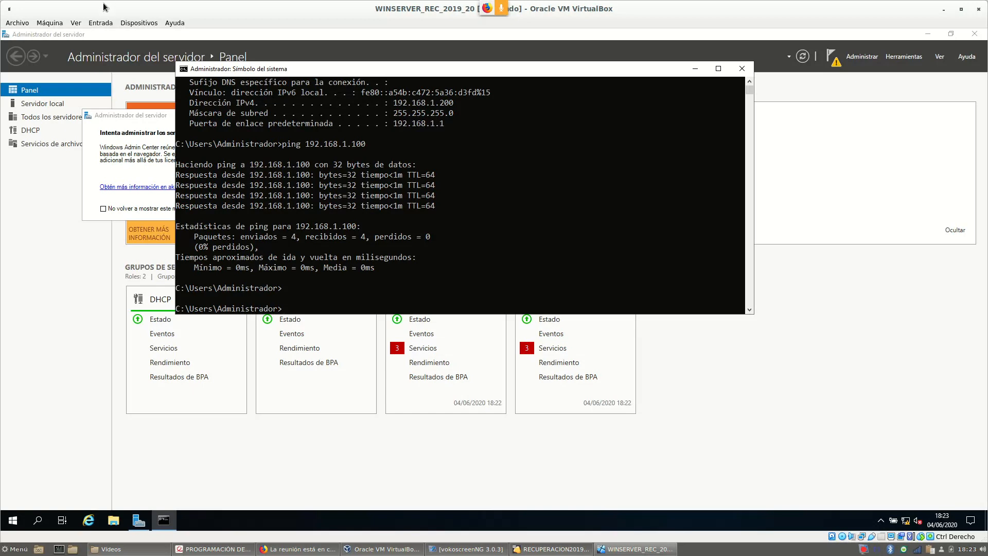
drag(379, 76, 424, 101)
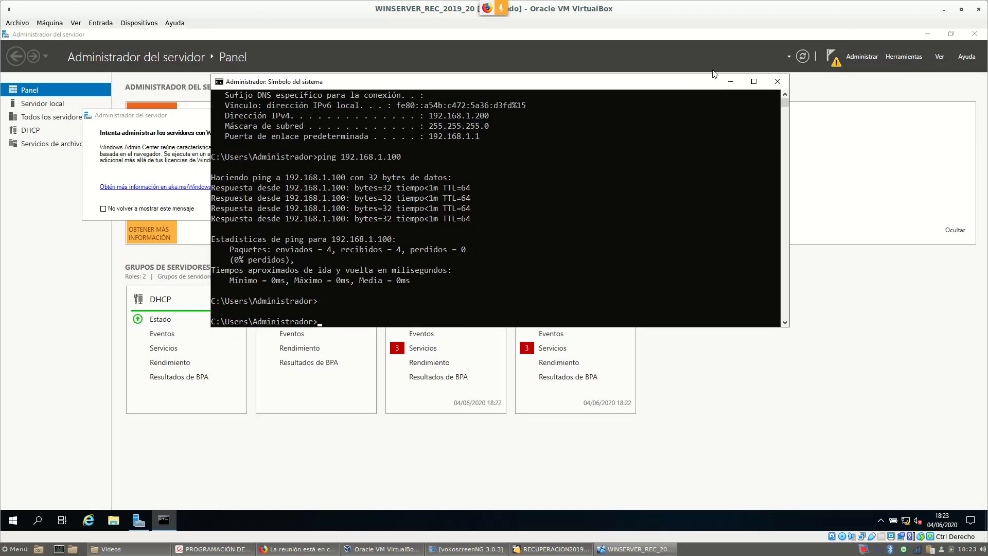
right_click(907, 521)
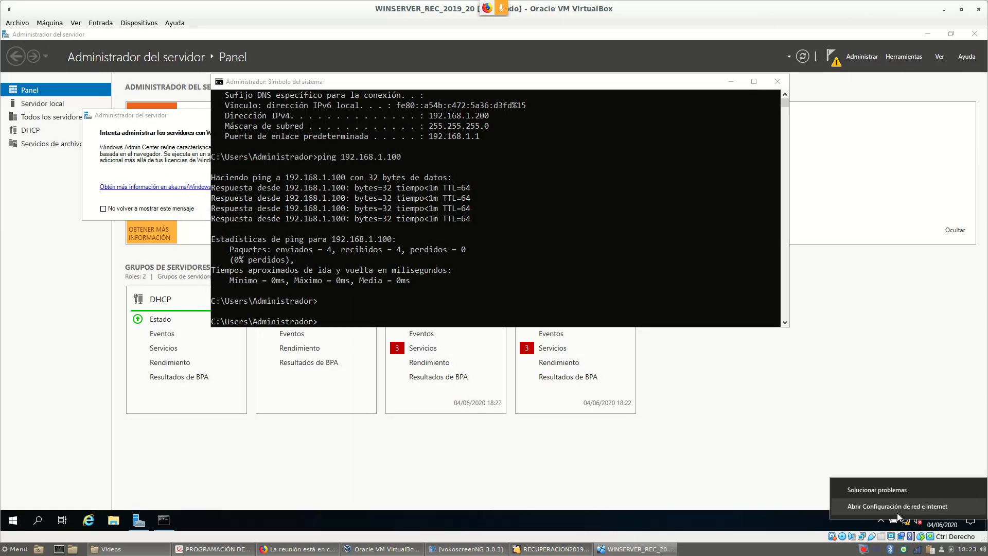
Open the Ethernet adapter's IPv4 properties from the network and Internet settings.
click(901, 510)
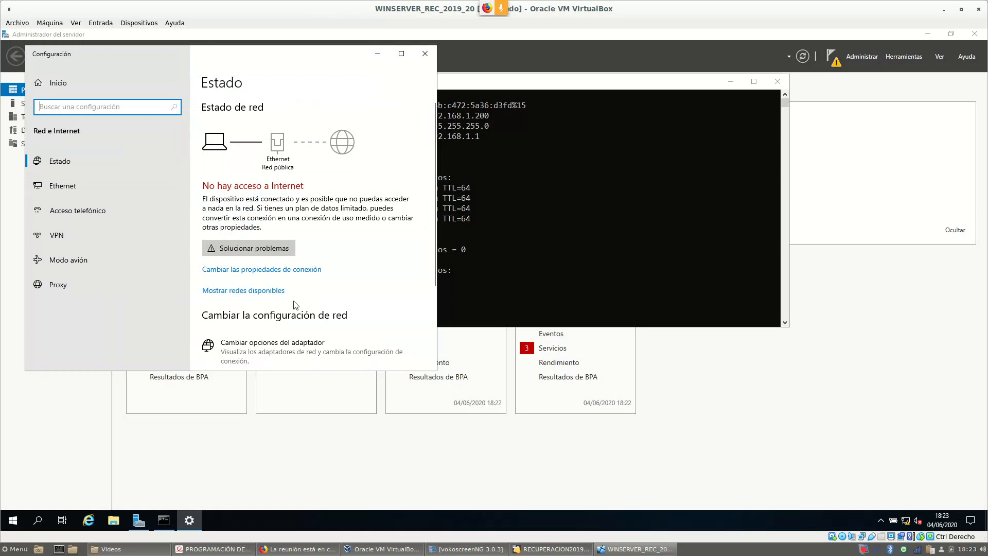
scroll(266, 252, down, 2)
click(268, 257)
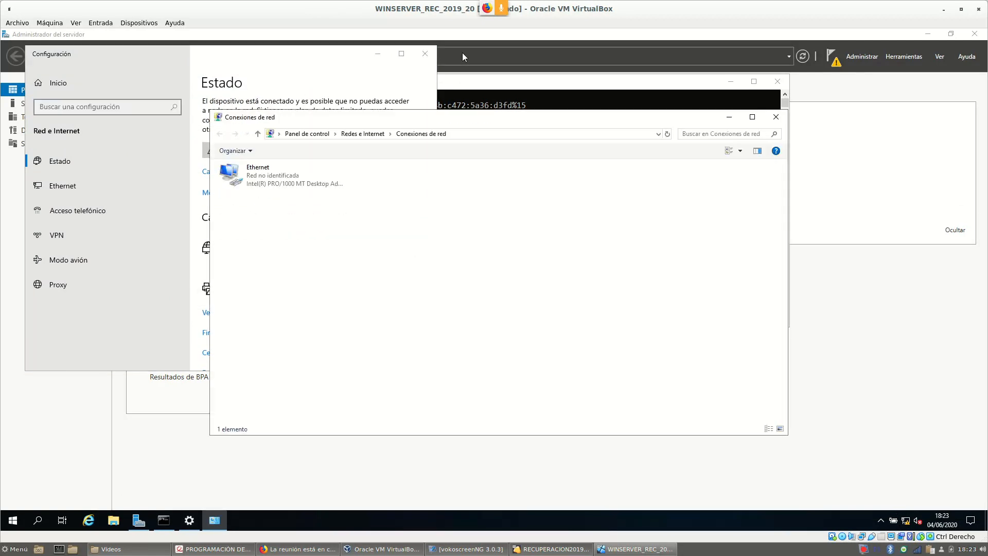
click(263, 181)
right_click(262, 182)
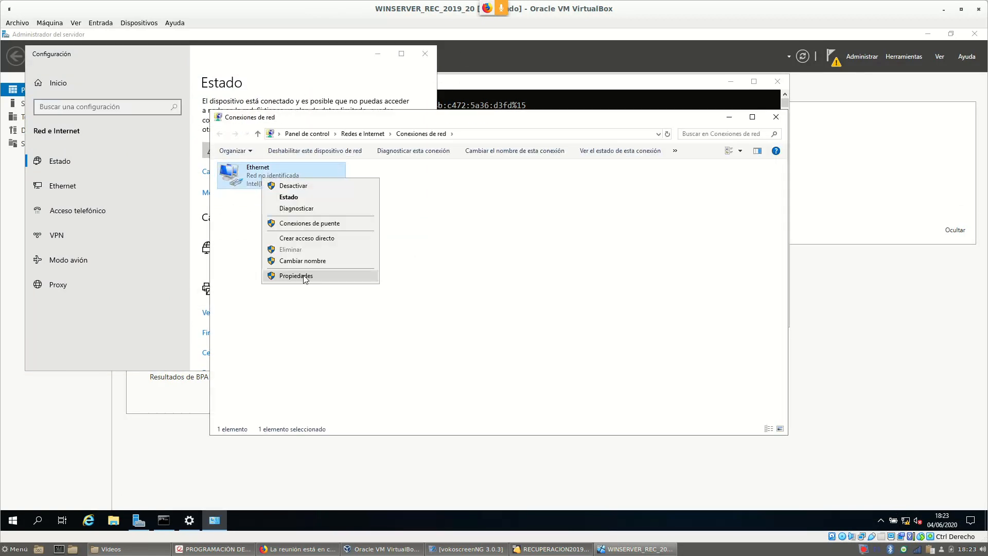
click(303, 278)
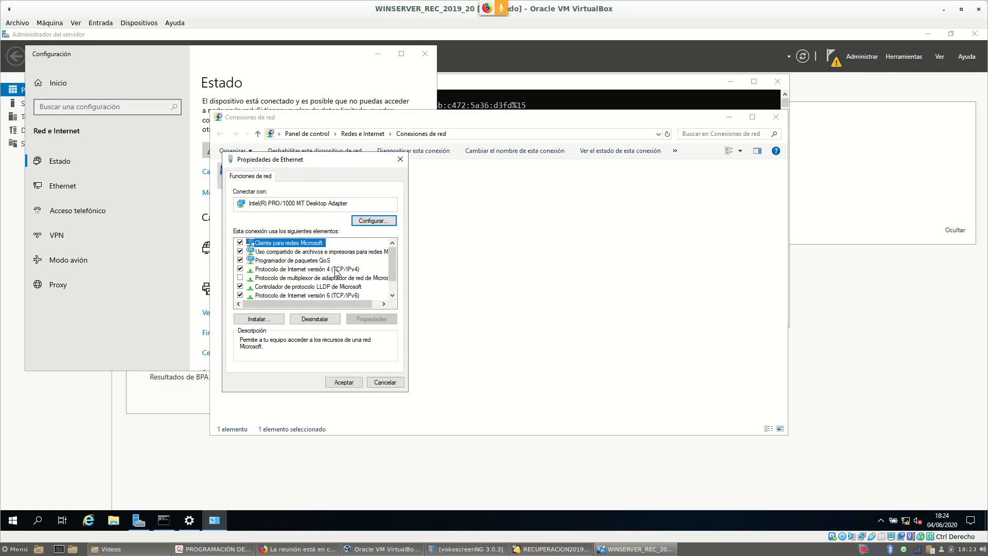
double_click(338, 270)
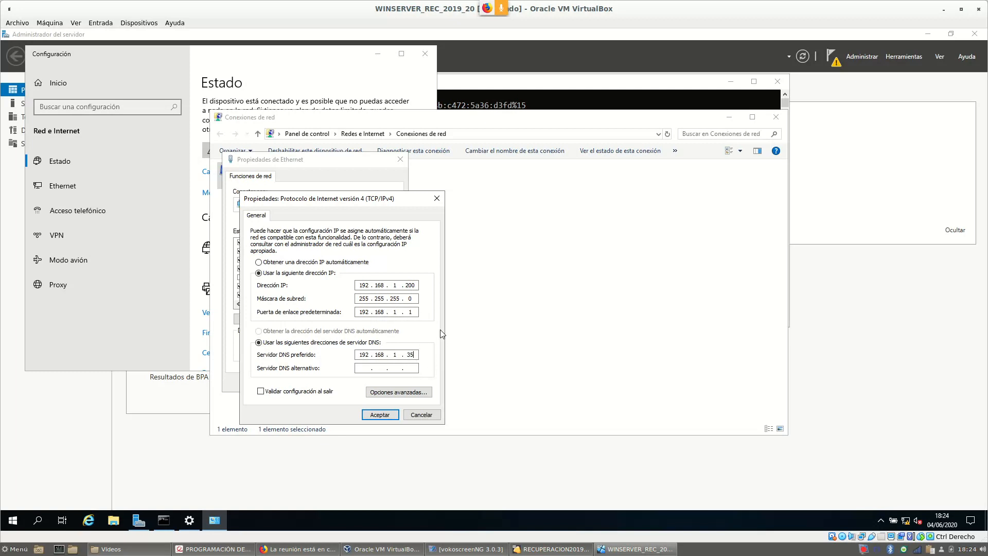
Change the preferred DNS server to 192.168.1.100, save it, and close the network windows.
key(BackSpace)
key(BackSpace)
key(BackSpace)
key(BackSpace)
text(68100)
click(379, 414)
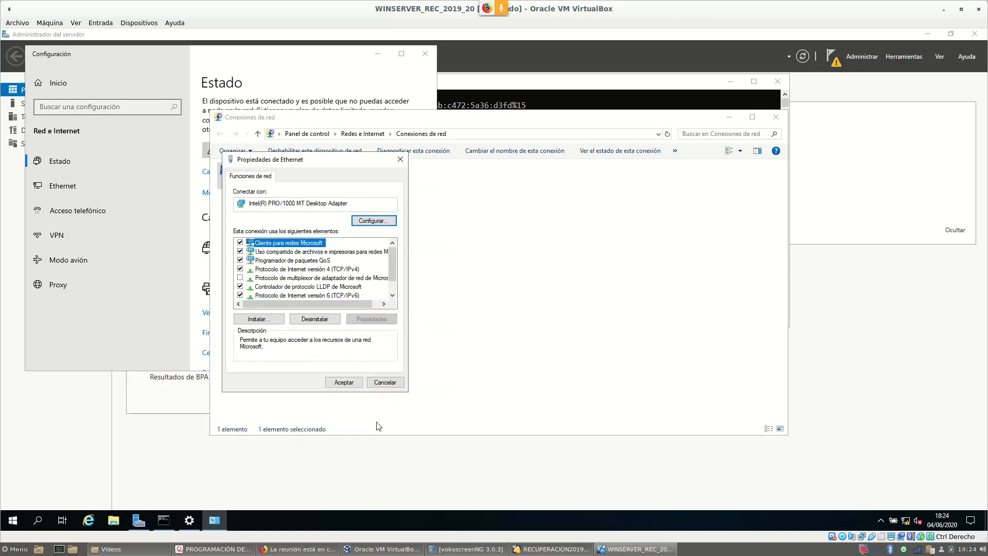
click(344, 383)
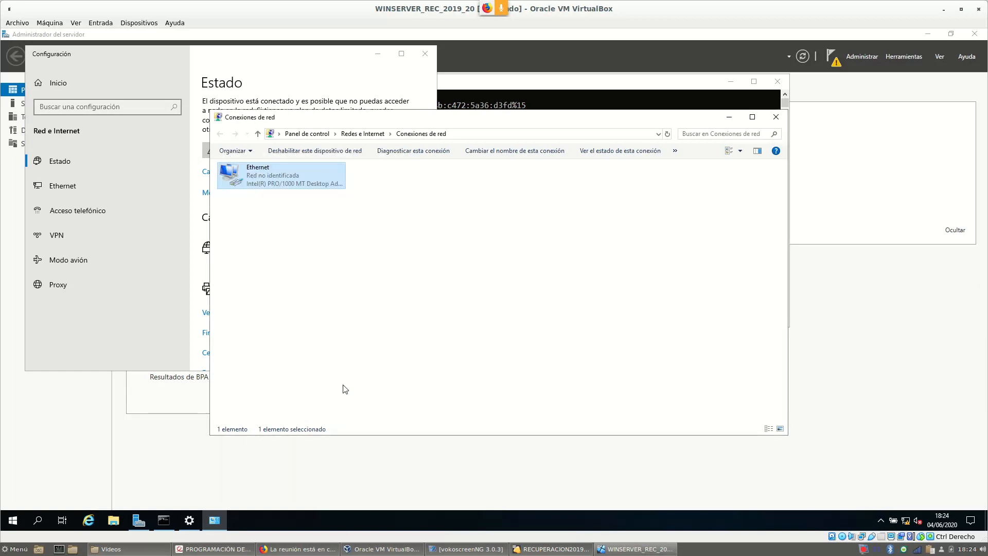
click(776, 117)
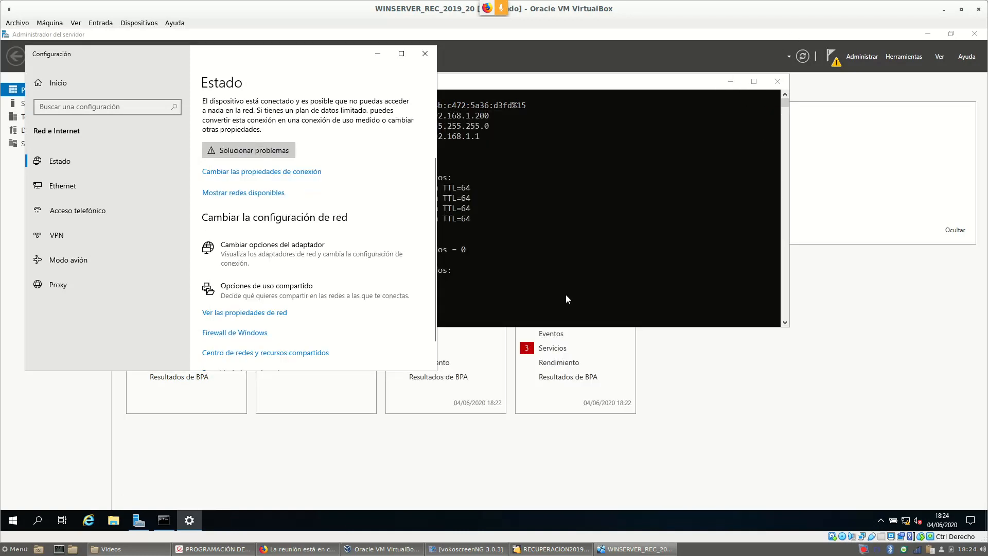
click(526, 259)
Run ipconfig /all and highlight the DNS server value 192.168.1.100.
text(ipcon)
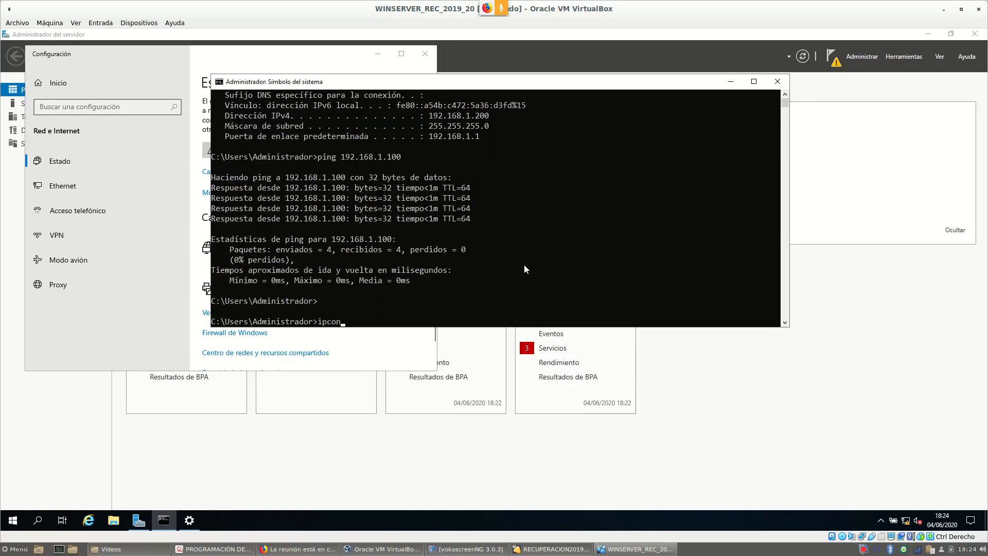
text(fig /all)
key(Return)
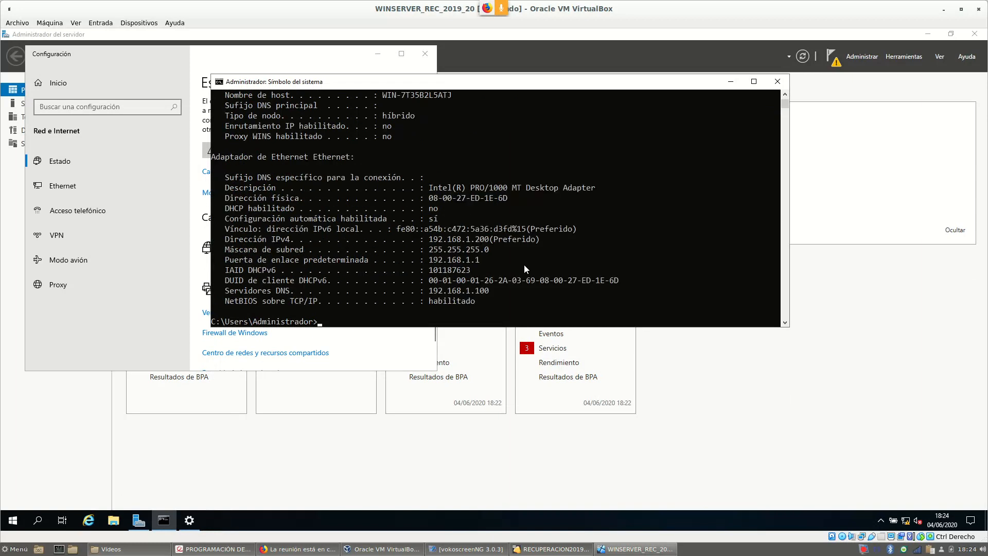
click(432, 291)
drag(432, 291, 493, 292)
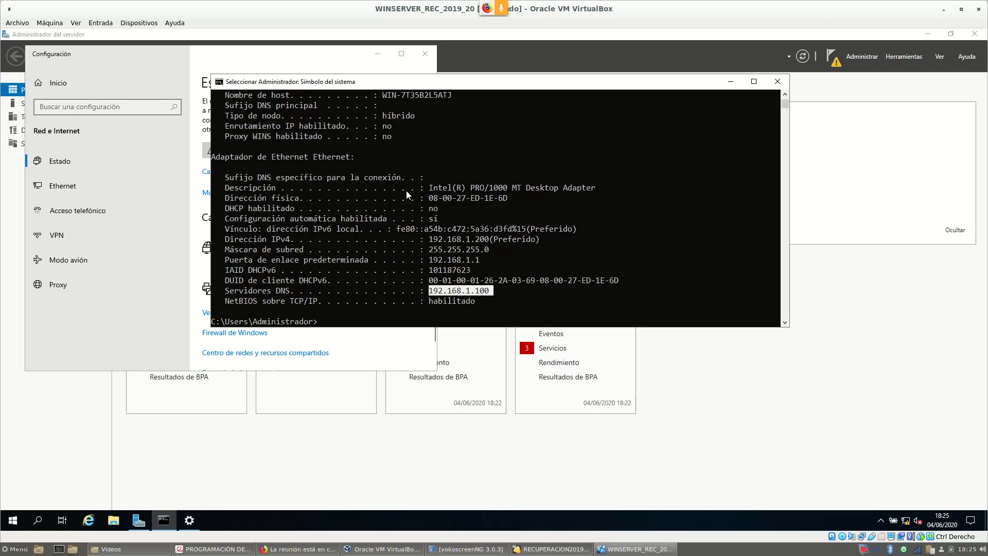
Start nslookup against server.aulawebmin.ada (192.168.1.100) and enter set type=all.
text(nslookup)
key(Return)
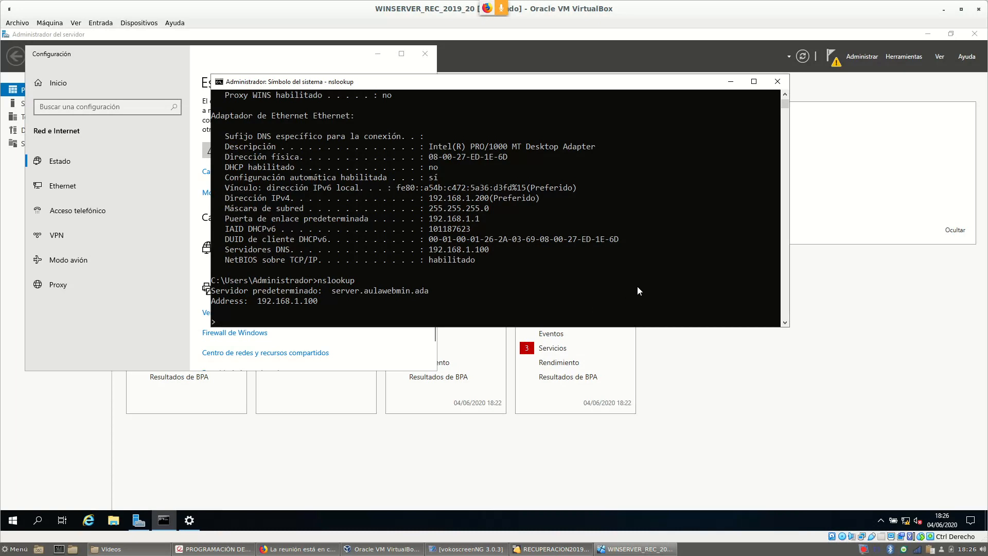
text(set type=all)
Run ls aulawebmin.ada to list the six A records and NS record, then quit nslookup.
key(Return)
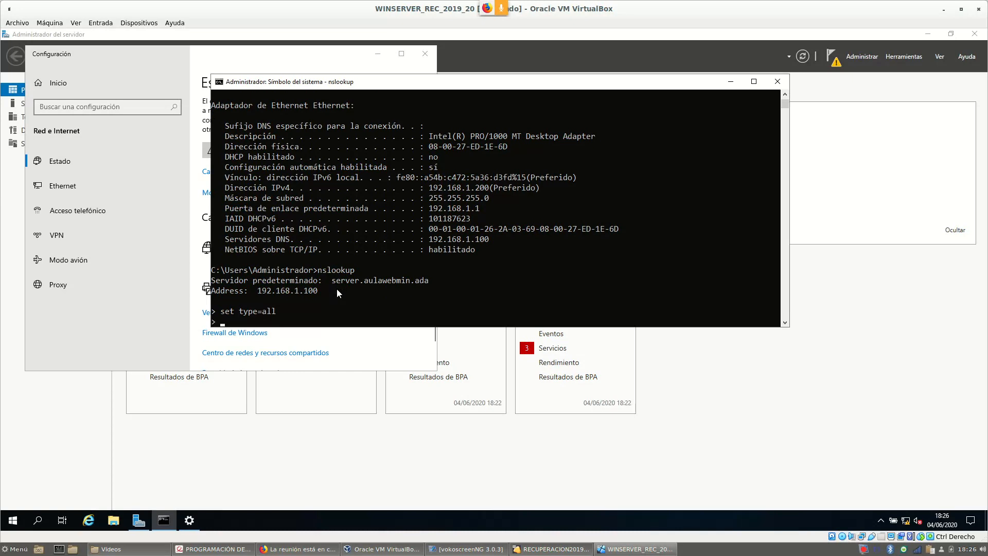
text(ls)
text(aulawebmimn.a)
key(BackSpace)
key(BackSpace)
key(BackSpace)
key(BackSpace)
text(n.ada)
key(Return)
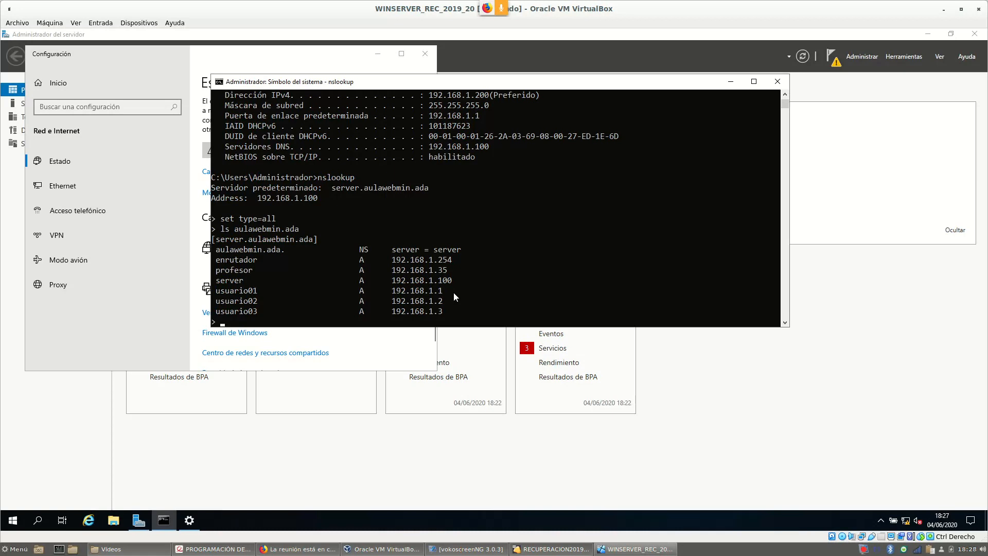
text(quit)
key(Return)
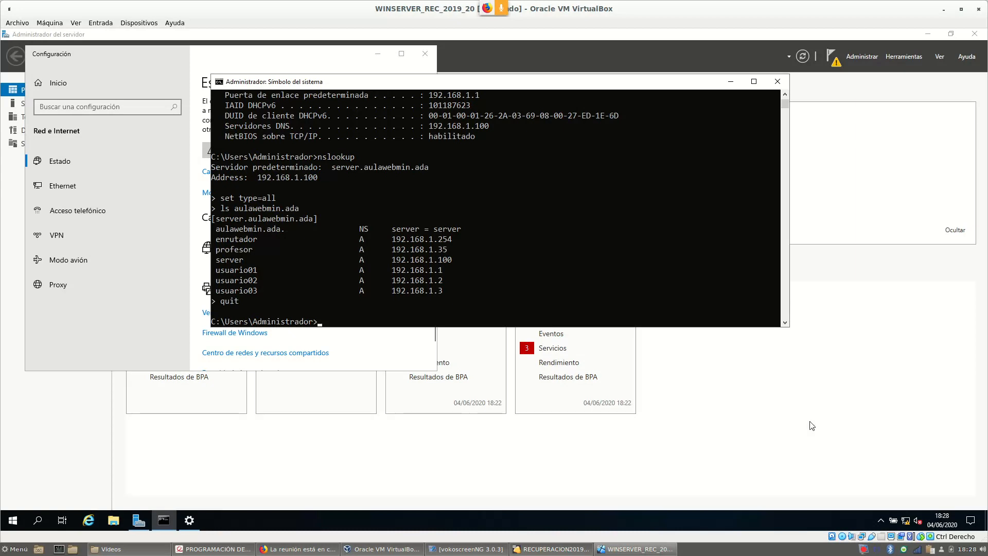
click(411, 549)
Switch to RECUPERACION2019_20 and scroll Webmin's BIND DNS Server page to Existing DNS Zones.
click(546, 549)
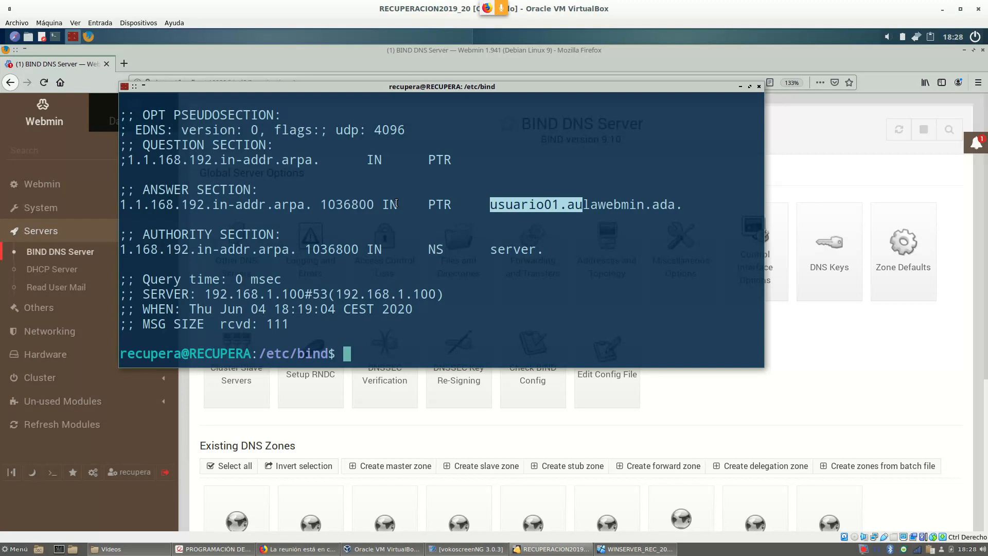
click(909, 373)
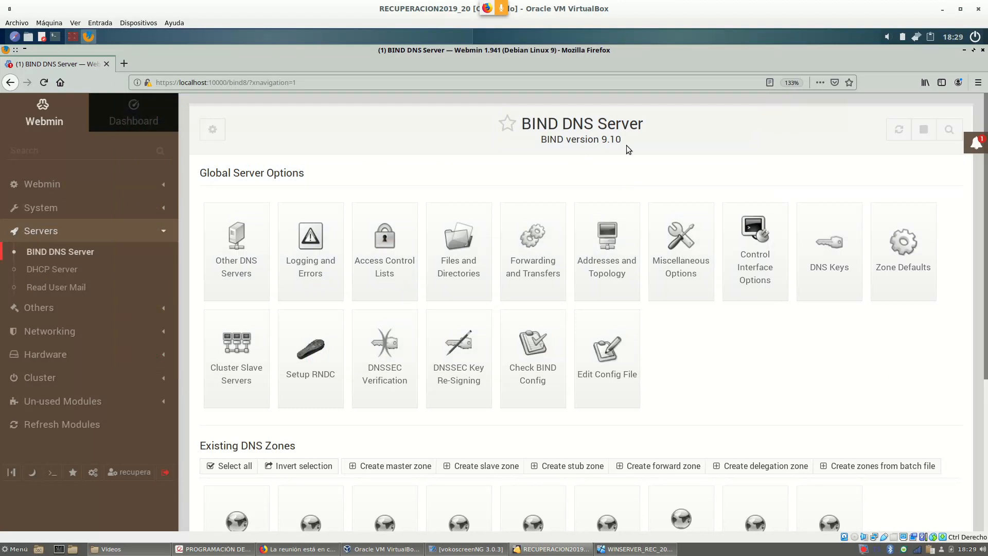
scroll(604, 267, down, 3)
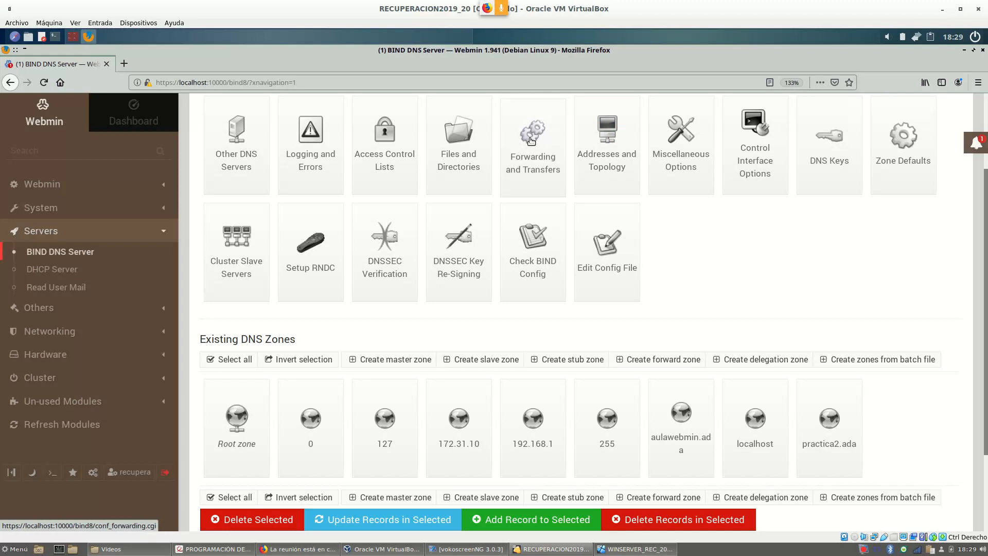
In named.conf.local, add allow-transfer {192.168.1.150;}; inside the aulawebmin.ada zone block.
click(608, 263)
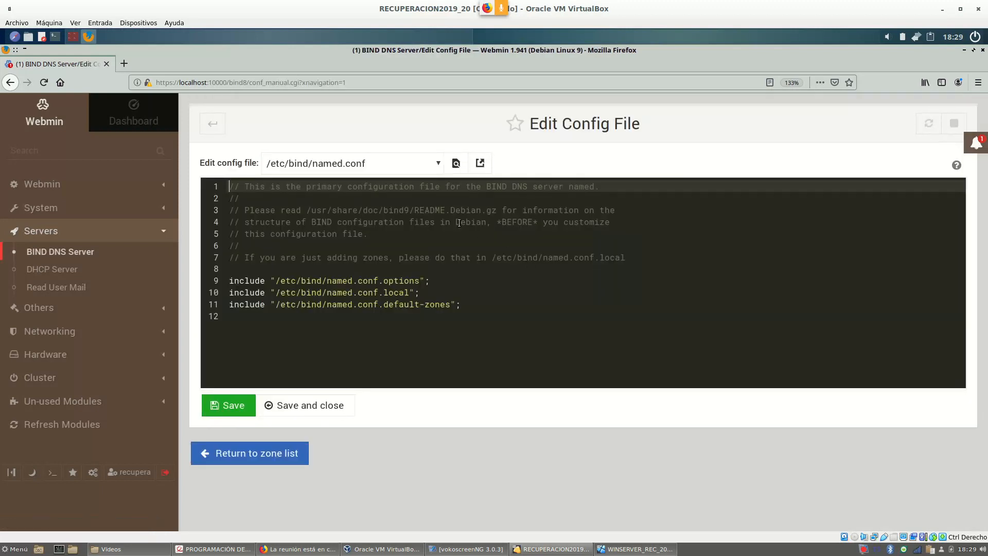
click(438, 163)
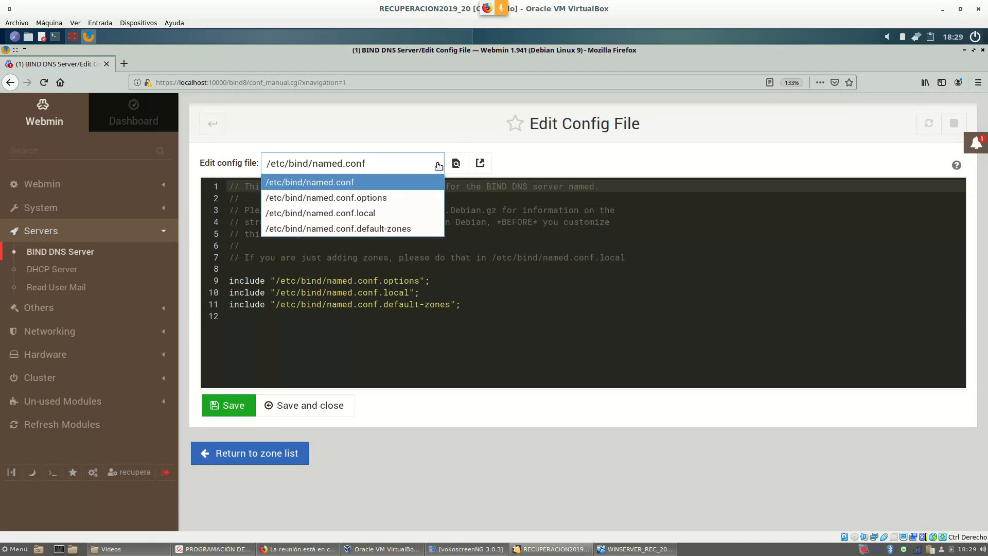
click(385, 213)
scroll(512, 246, down, 4)
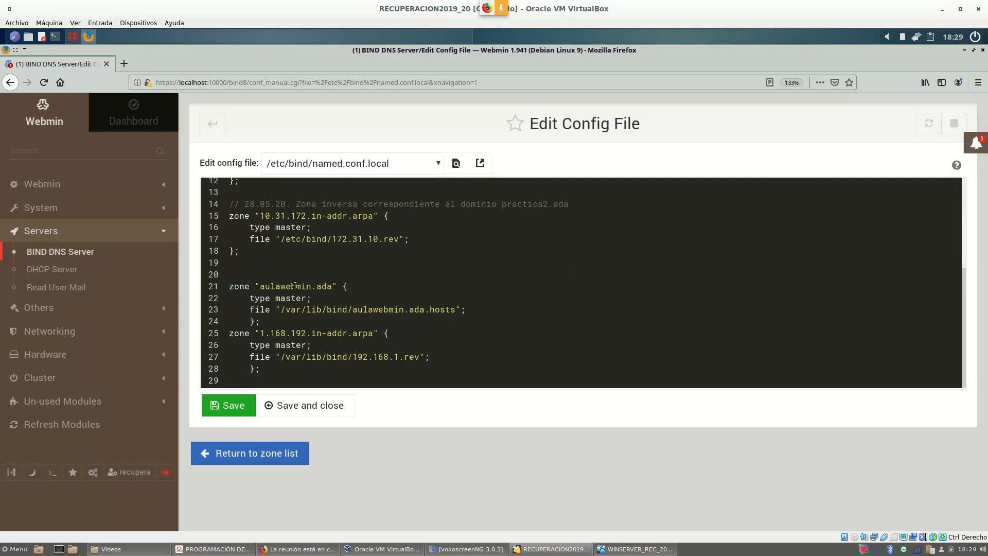
click(483, 310)
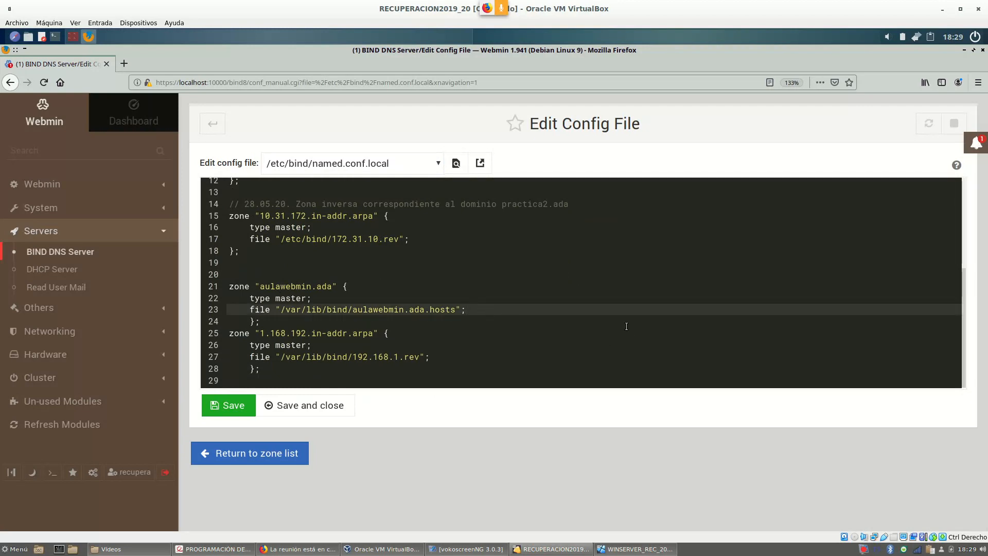
key(Return)
text(allow-tranf)
key(BackSpace)
text(sfer)
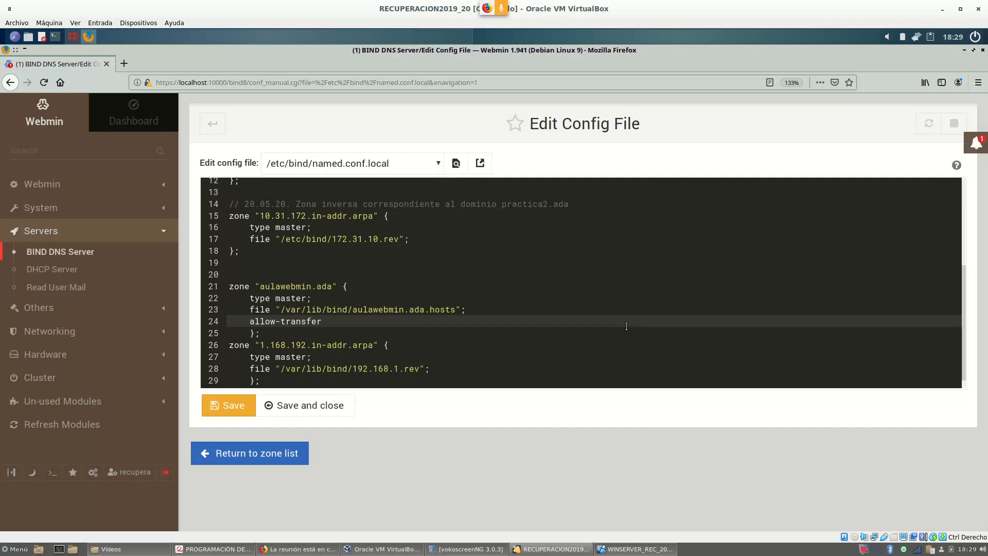
text( {};)
key(Left)
text(192.168.1.150;)
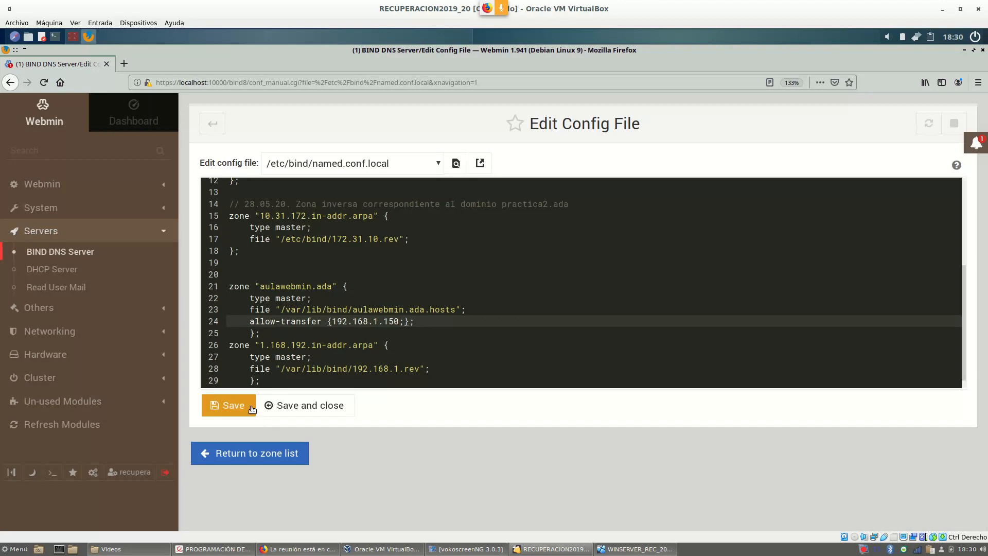
Save named.conf.local, return to the zone list, and apply the BIND configuration.
click(234, 410)
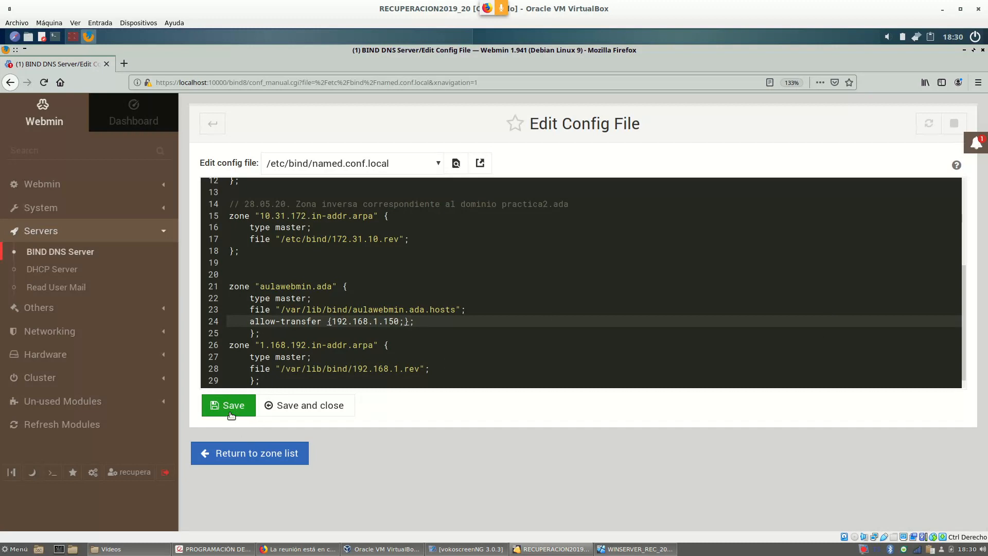
click(233, 408)
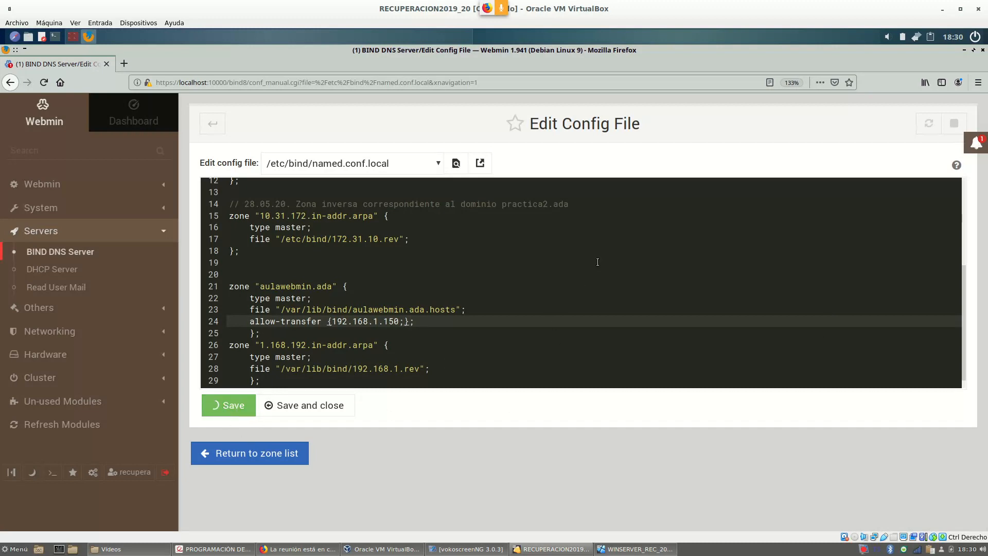
scroll(835, 265, up, 1)
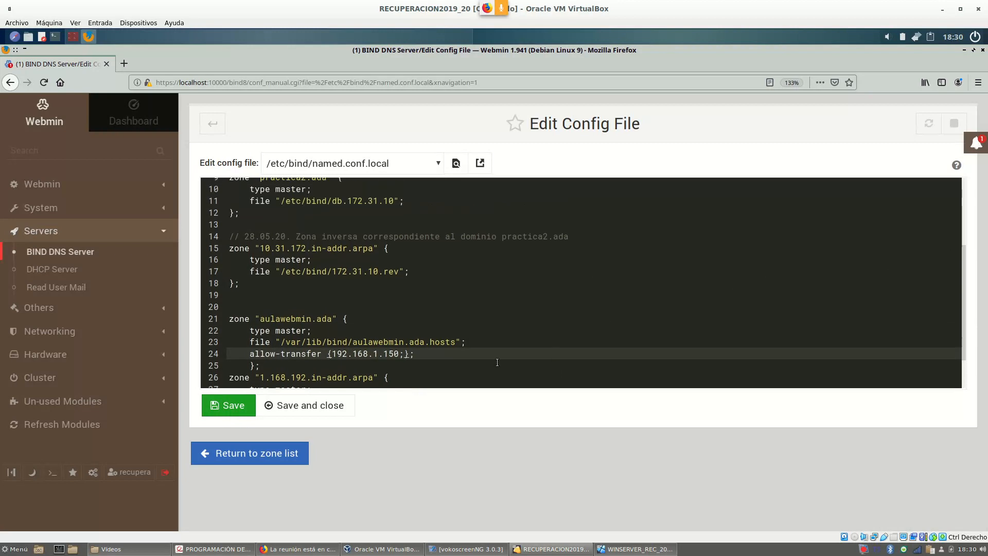
click(257, 453)
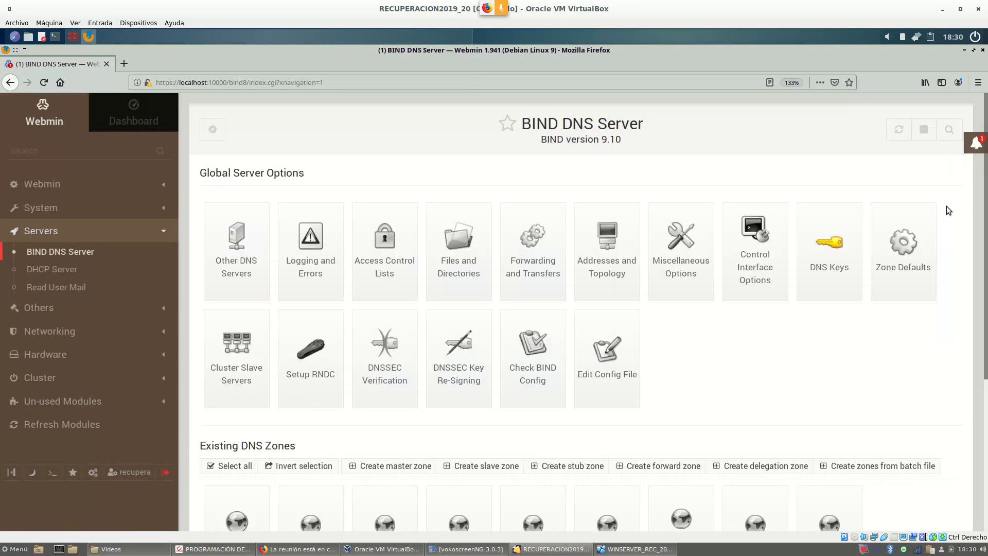
click(899, 132)
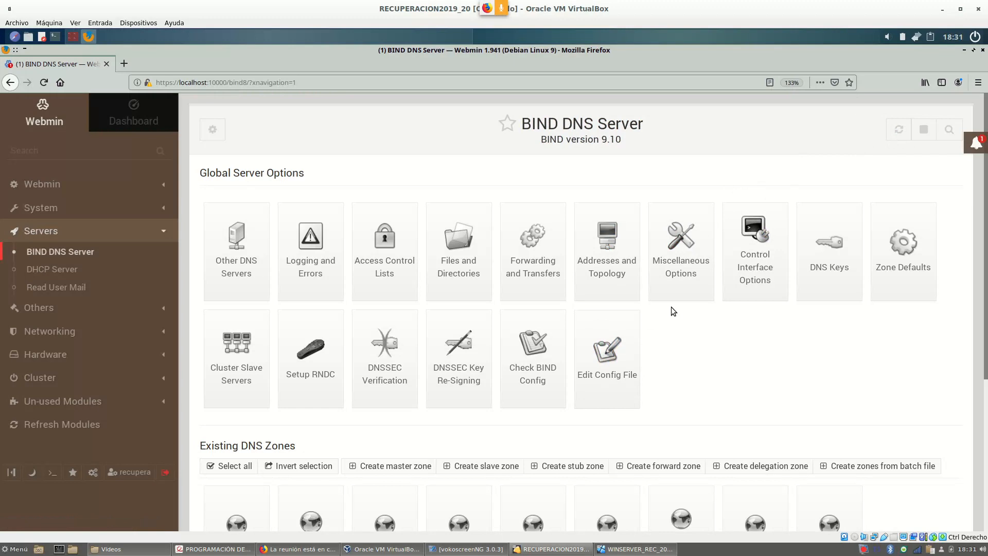
scroll(671, 306, down, 1)
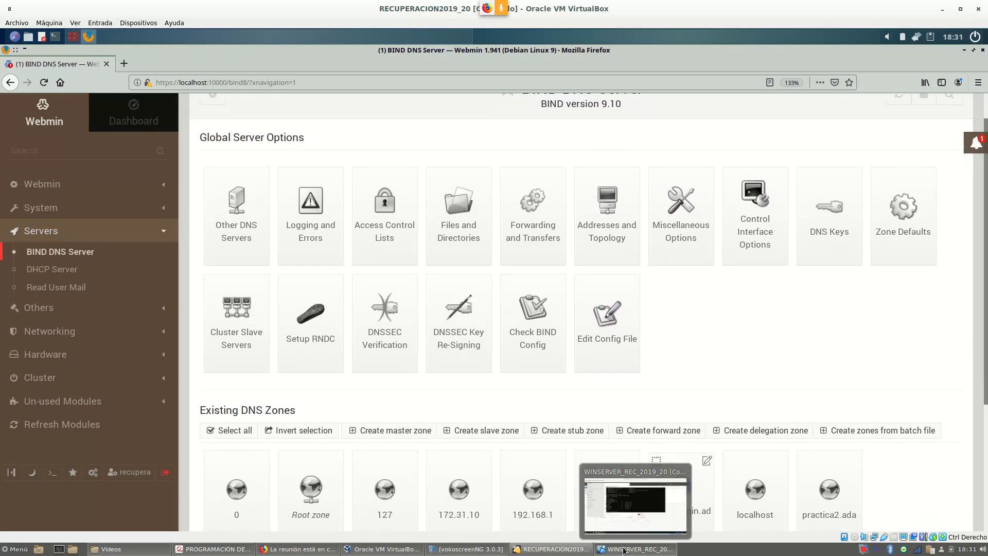
click(625, 550)
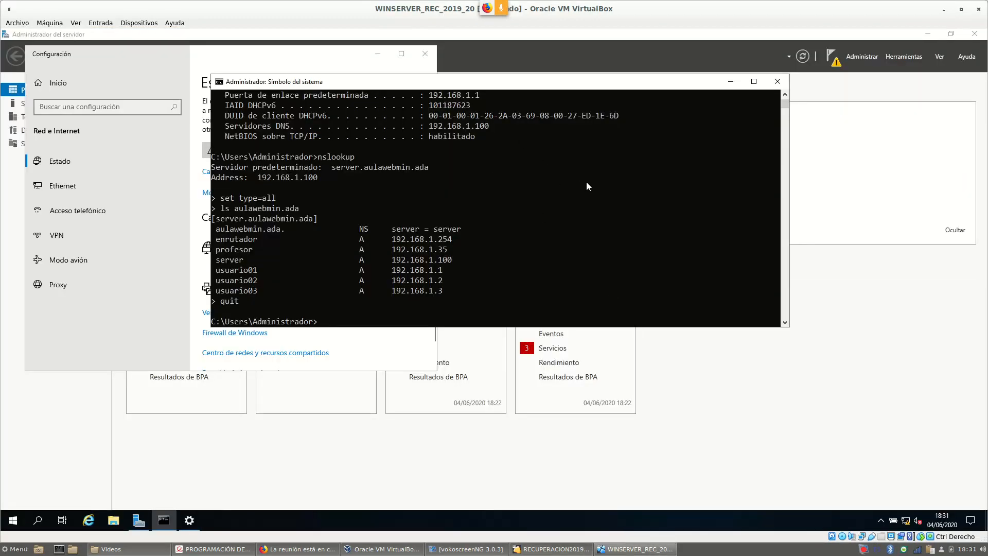
Restart nslookup with set type=all and rerun 'ls aulawebmin.ada', now refused by 192.168.1.100.
key(Up)
key(Return)
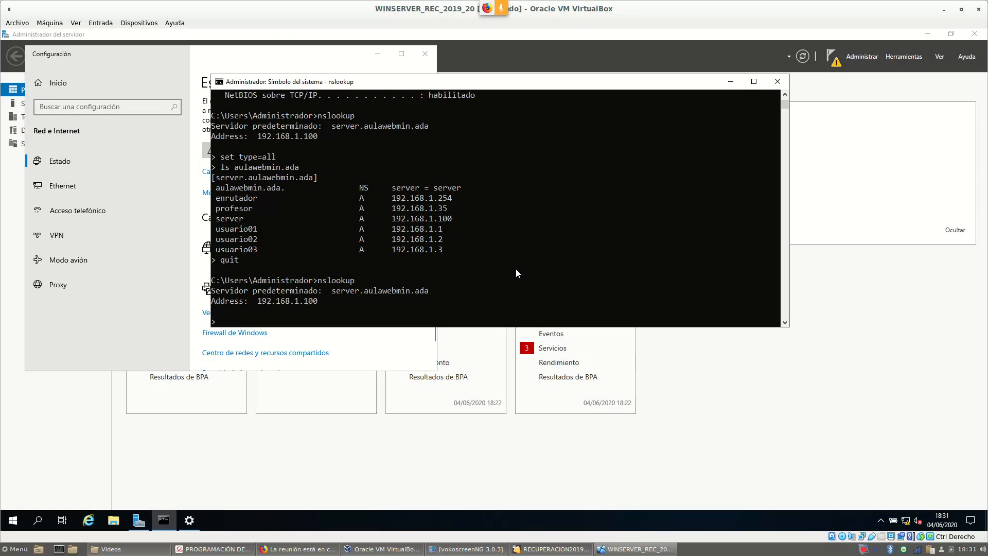
key(Up)
key(Up)
key(Up)
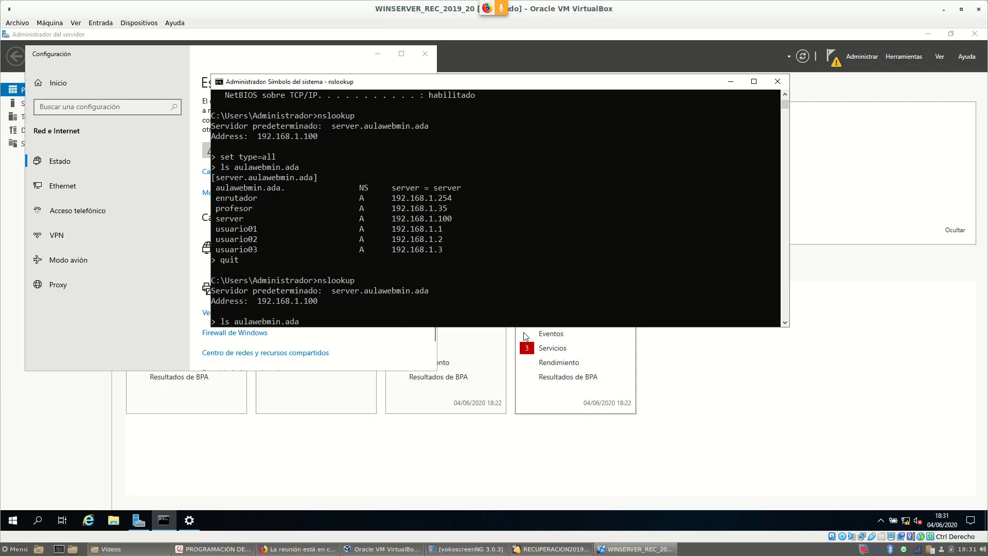
key(Return)
key(Up)
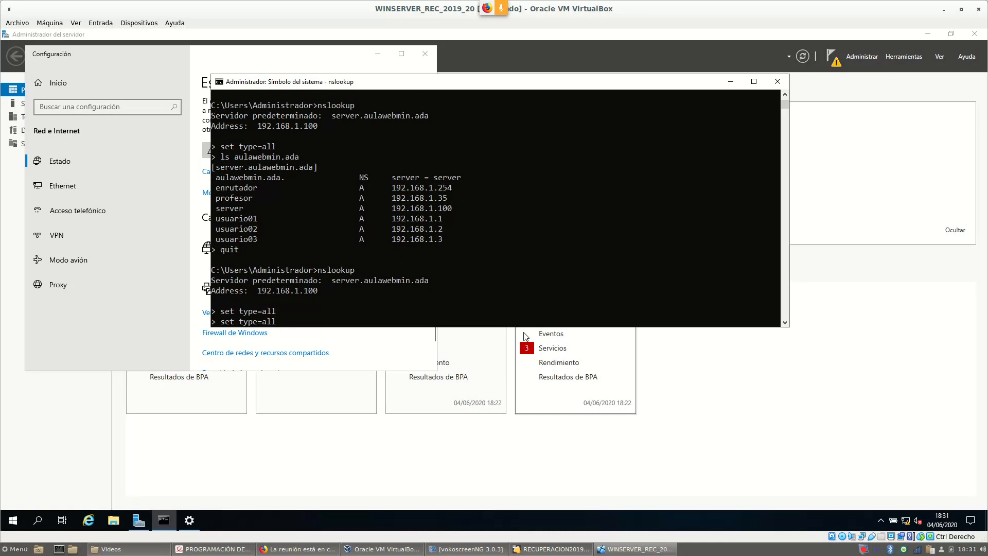
key(Down)
key(Down)
key(Up)
key(Return)
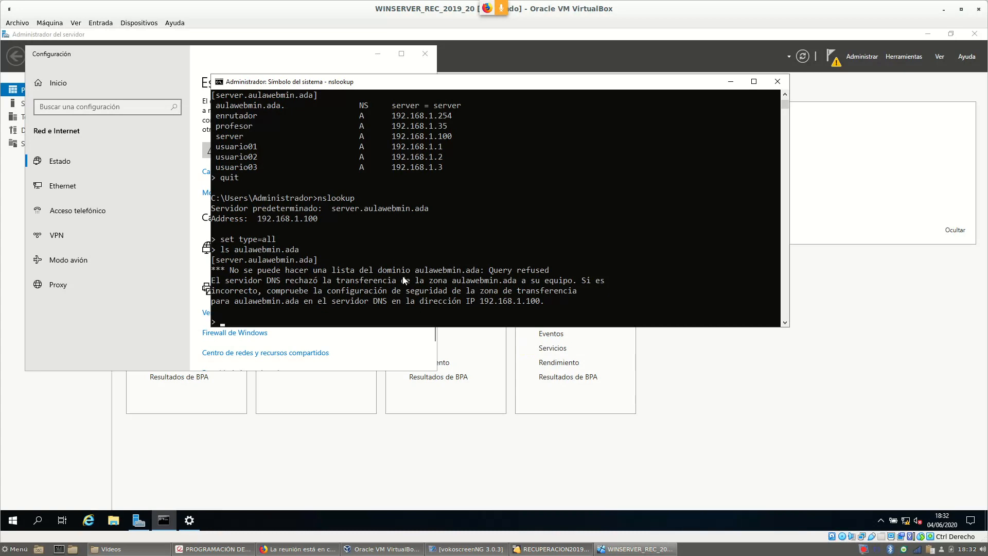
On the Debian VM, recheck the allow-transfer {192.168.1.150;} line in named.conf.local, then view Forwarding and Transfers.
click(554, 549)
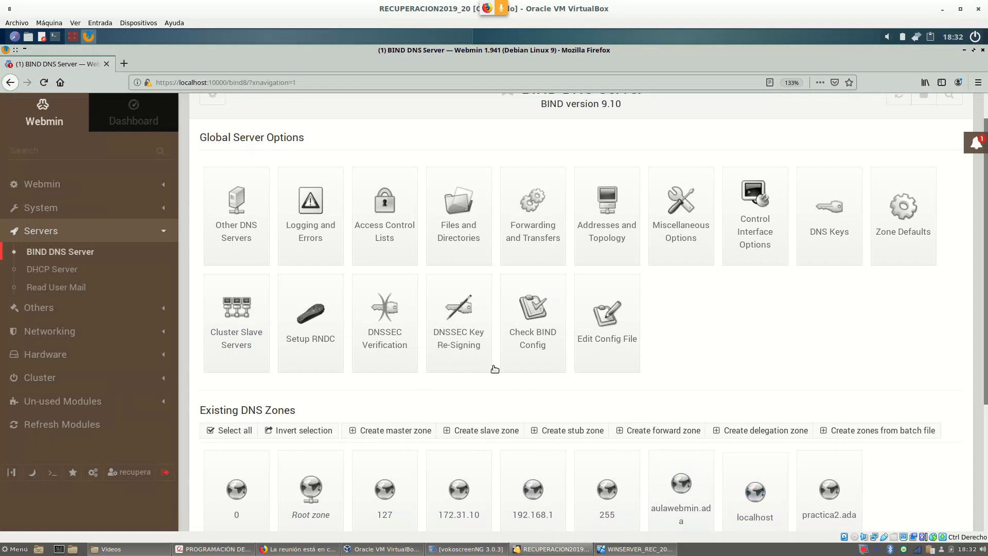
scroll(439, 353, down, 1)
scroll(440, 353, down, 2)
scroll(520, 279, up, 2)
click(601, 329)
click(378, 166)
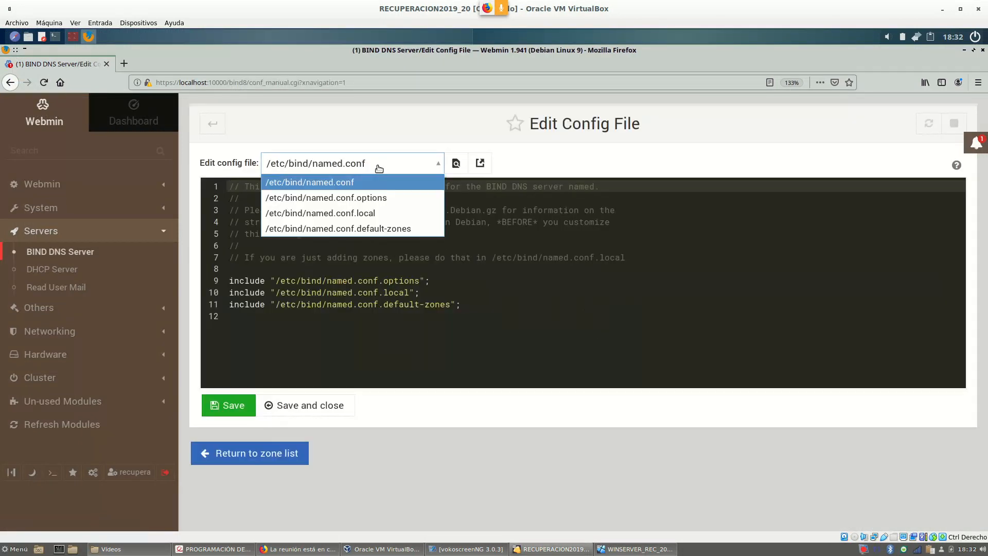
click(384, 213)
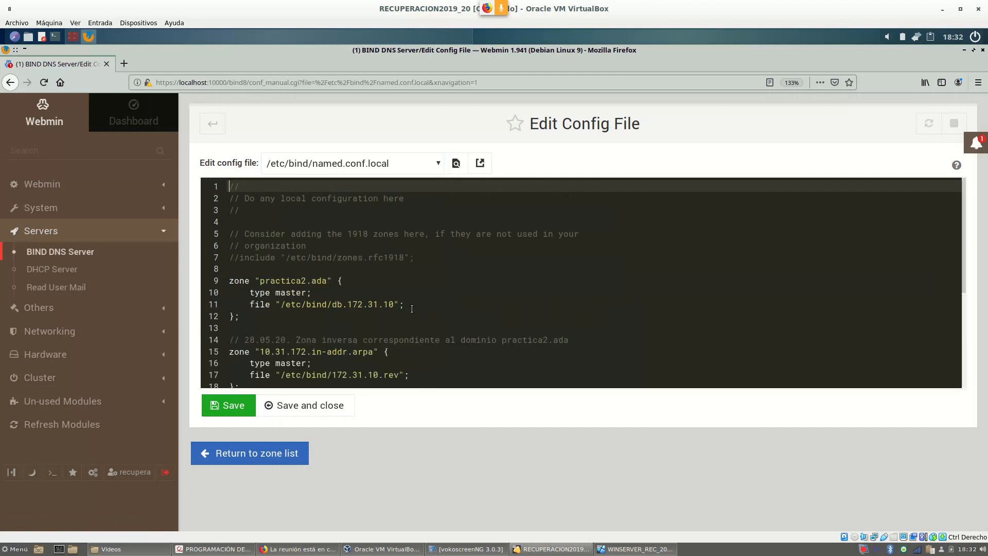
scroll(409, 307, down, 4)
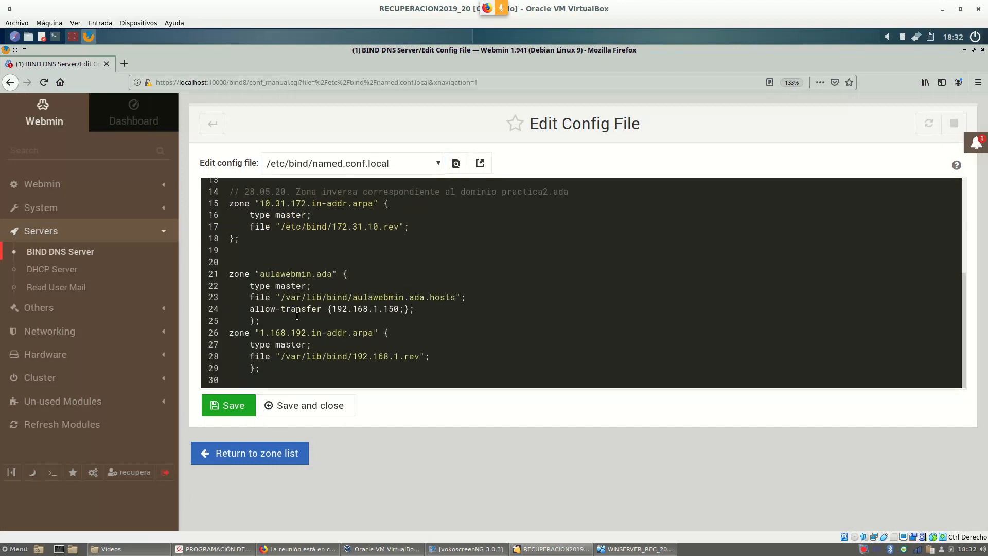
drag(262, 309, 405, 311)
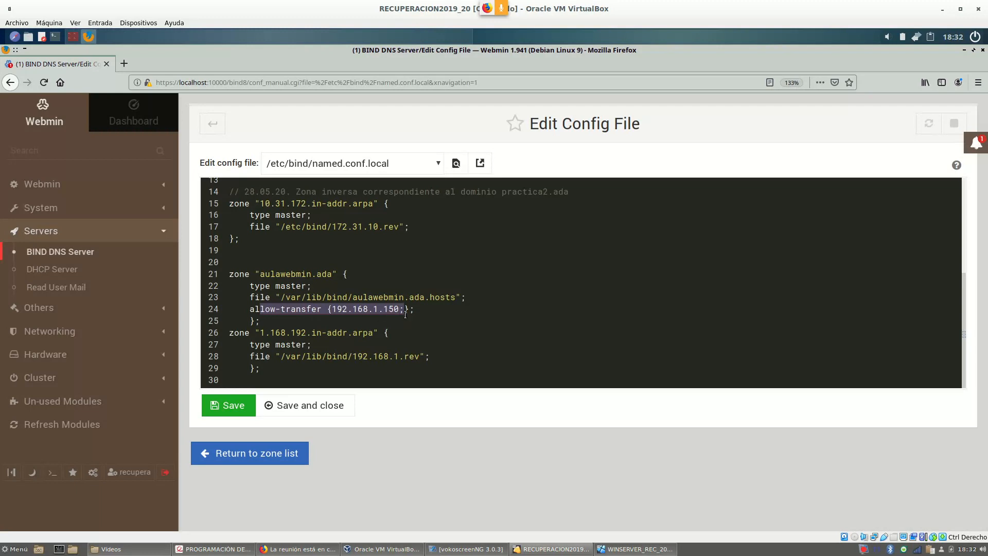
click(211, 129)
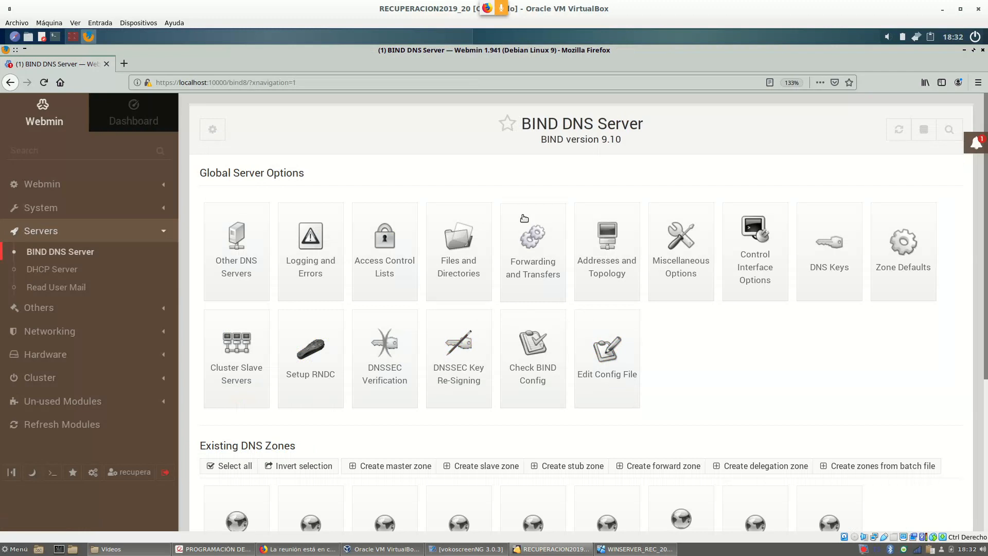
click(524, 218)
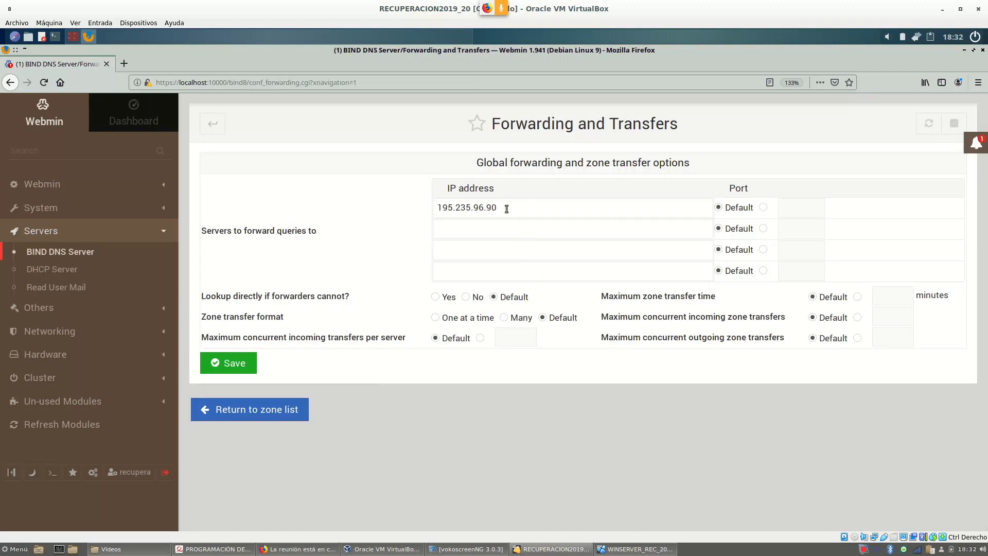
click(216, 131)
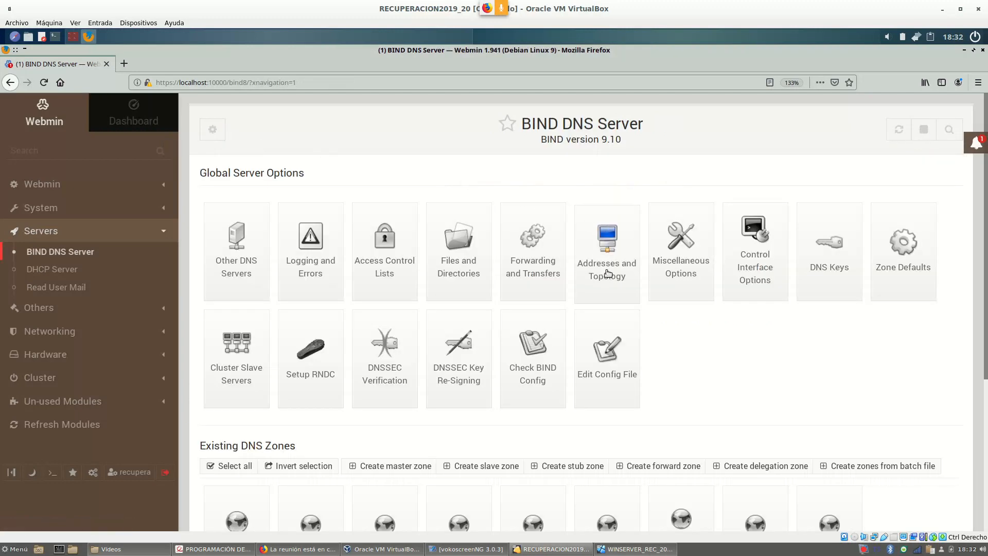
scroll(609, 273, down, 2)
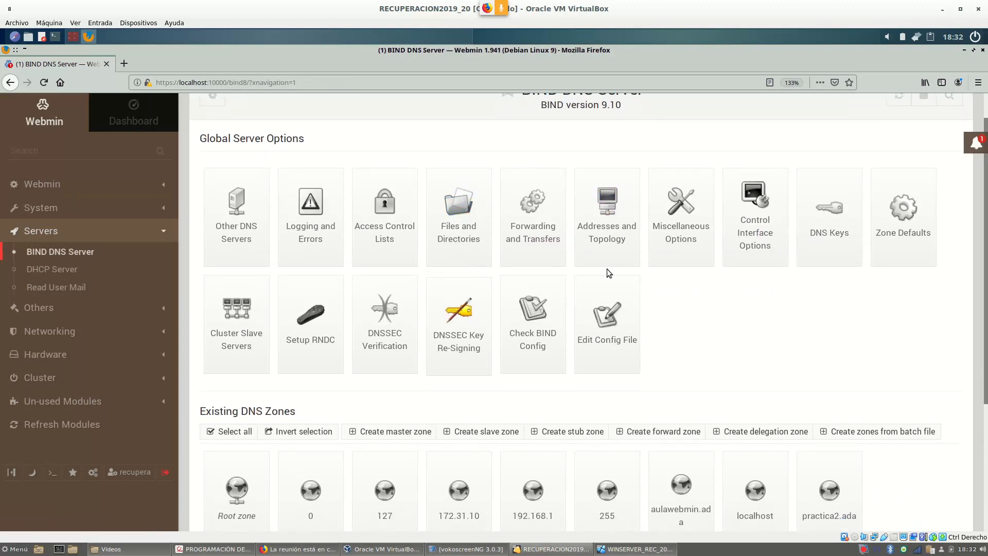
scroll(650, 261, down, 5)
click(682, 350)
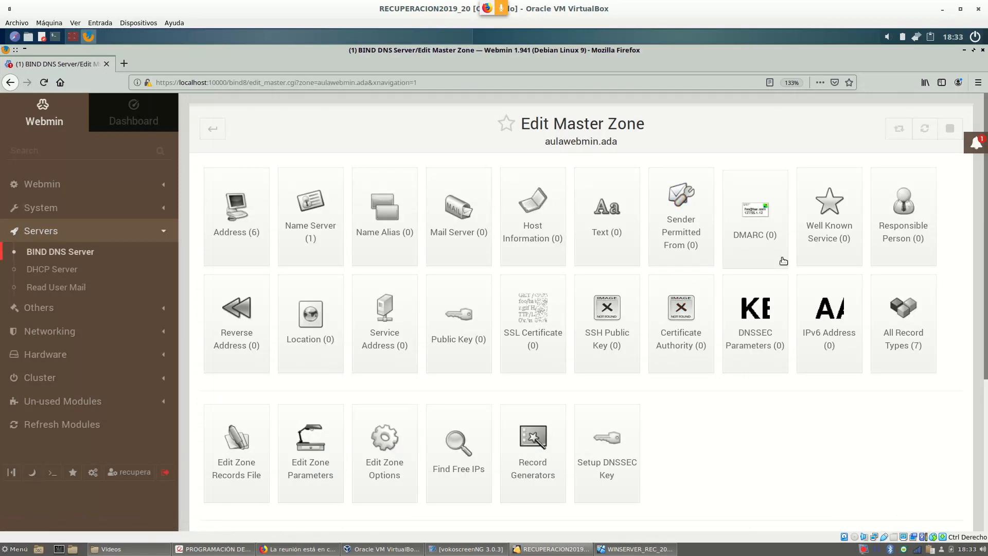
scroll(782, 263, down, 1)
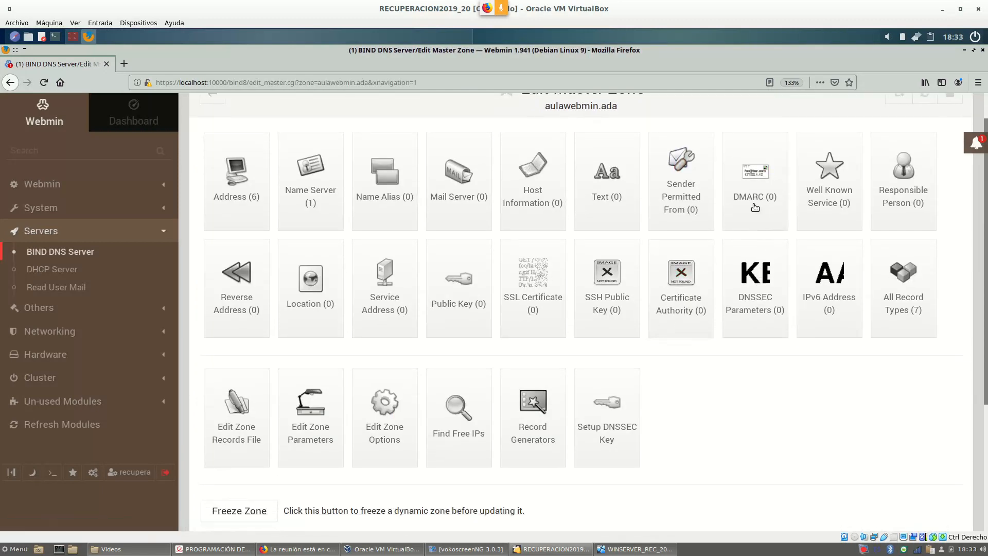
scroll(847, 261, down, 1)
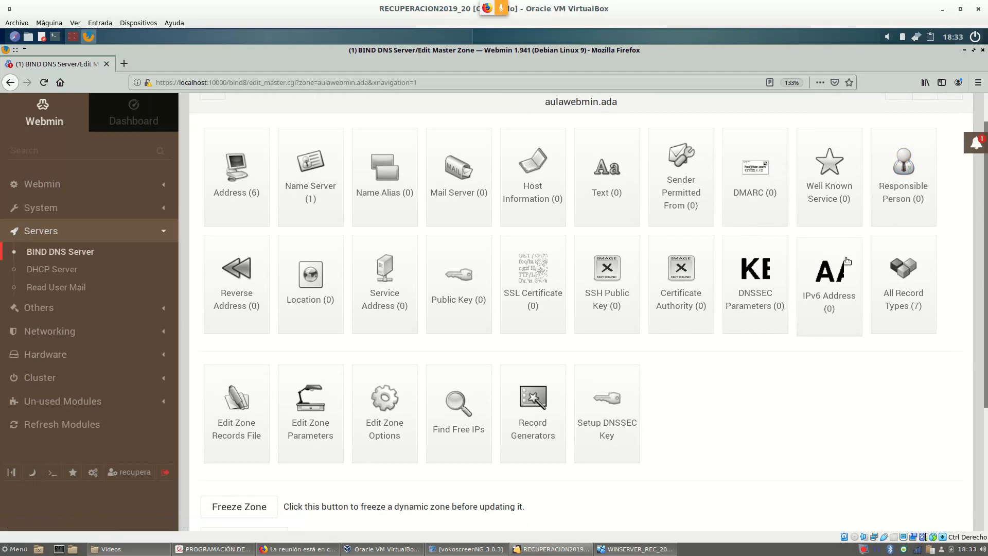
scroll(847, 261, down, 3)
scroll(841, 273, down, 1)
scroll(829, 275, up, 2)
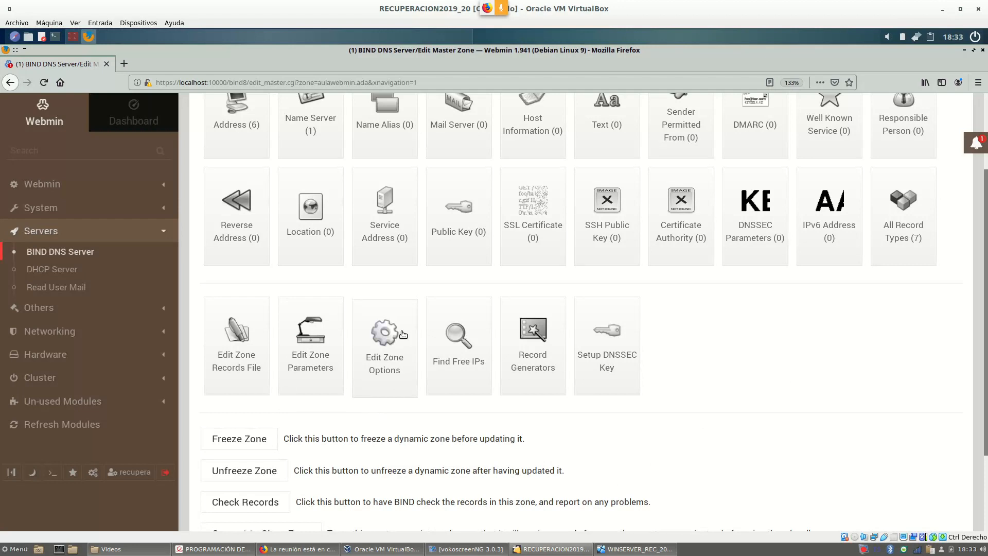
click(382, 341)
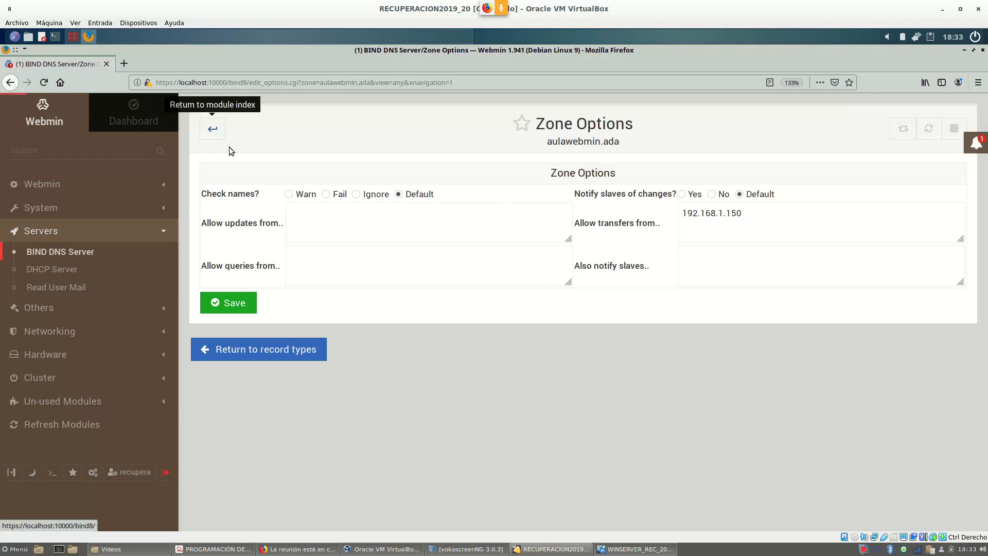
click(213, 128)
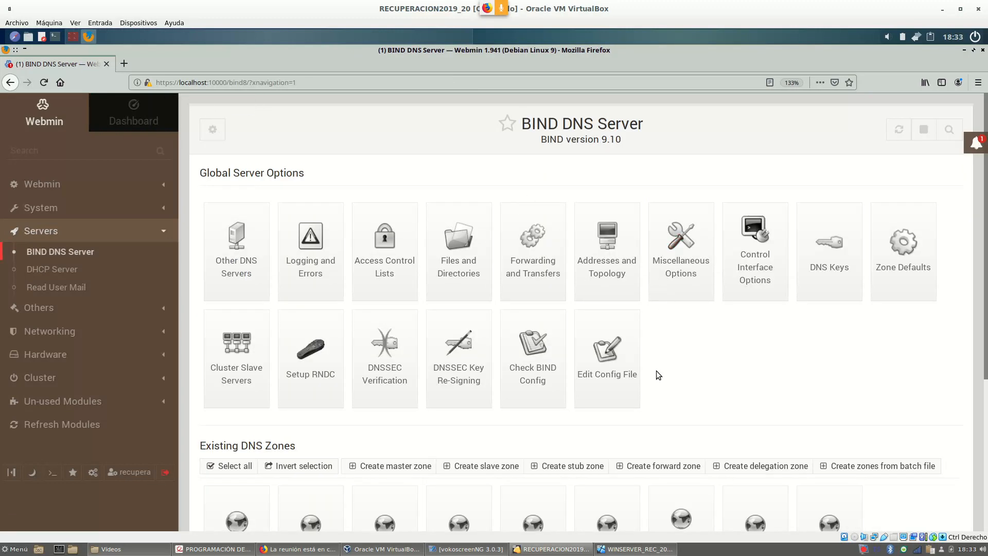
scroll(656, 368, down, 1)
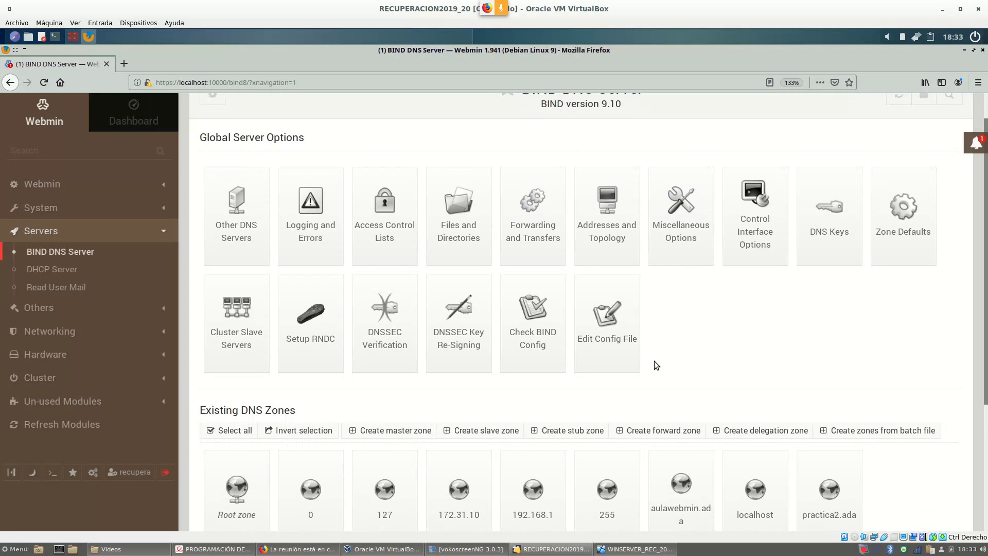
scroll(744, 329, down, 1)
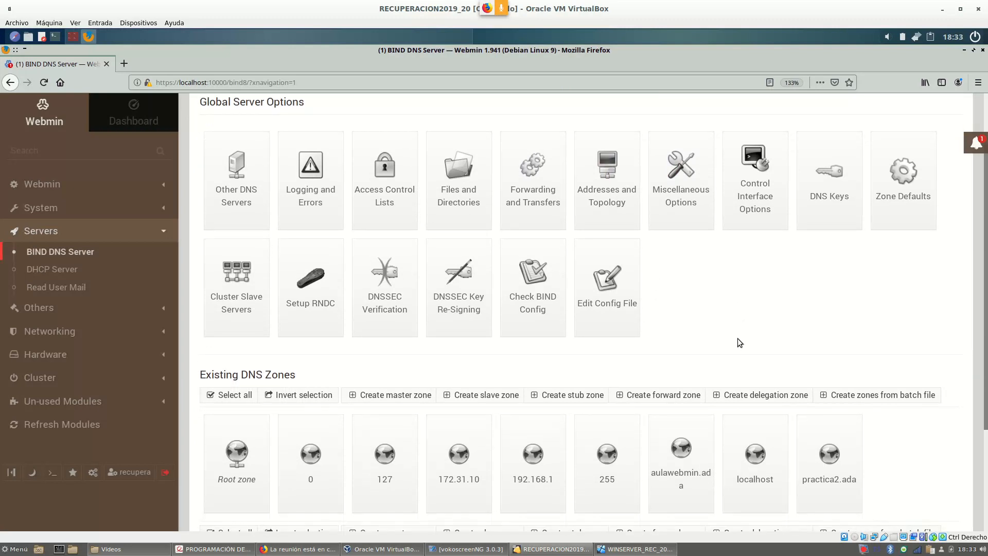
scroll(694, 339, down, 2)
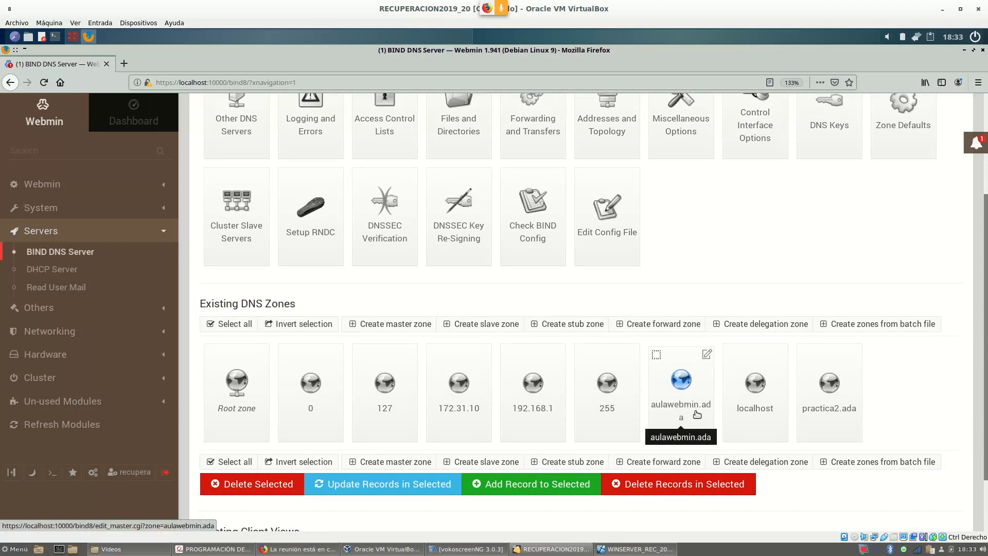
click(681, 389)
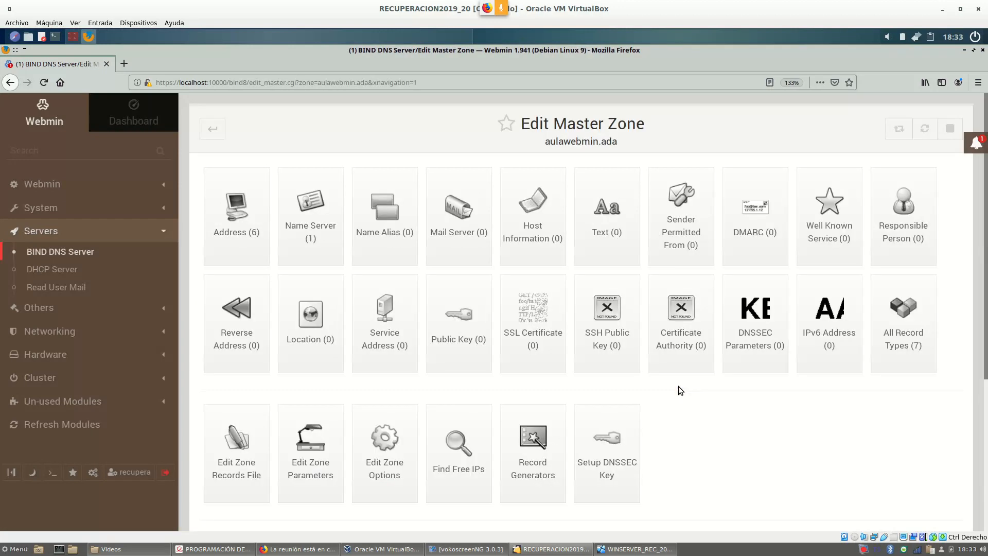
scroll(435, 400, down, 3)
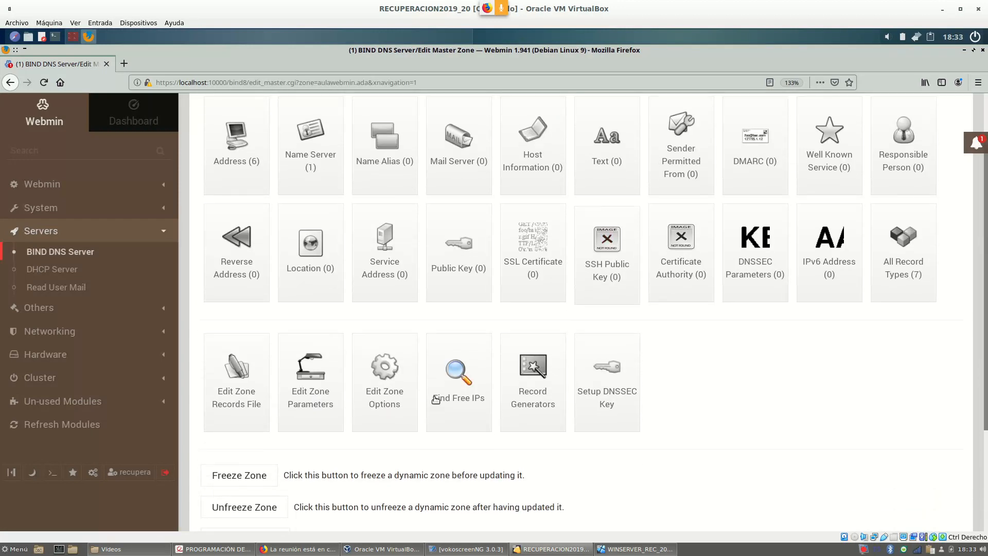
click(393, 382)
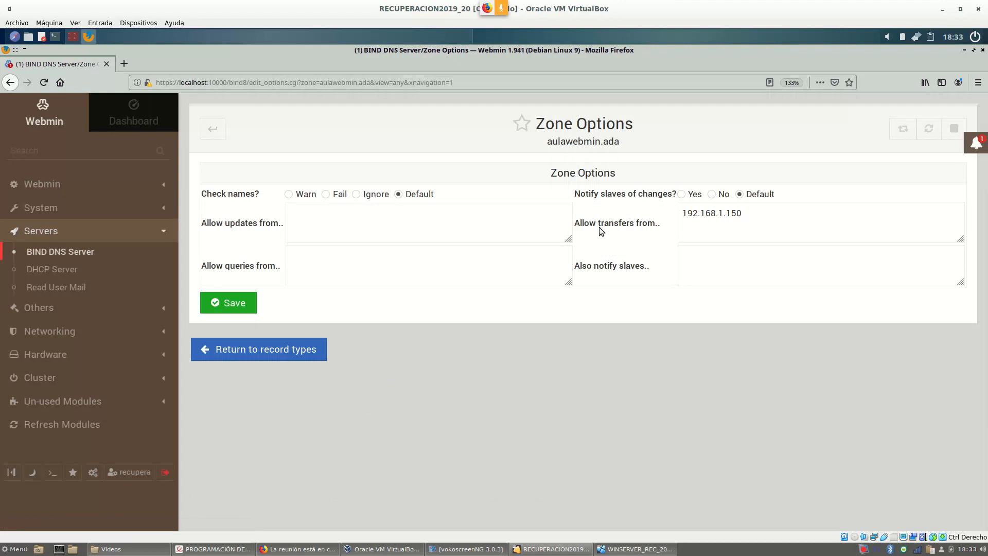
drag(755, 216, 683, 216)
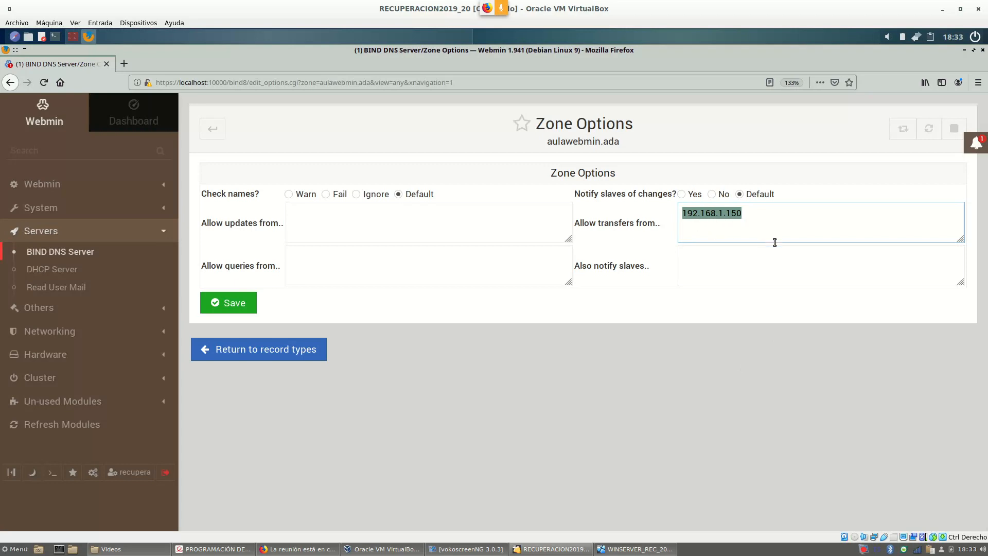
click(210, 131)
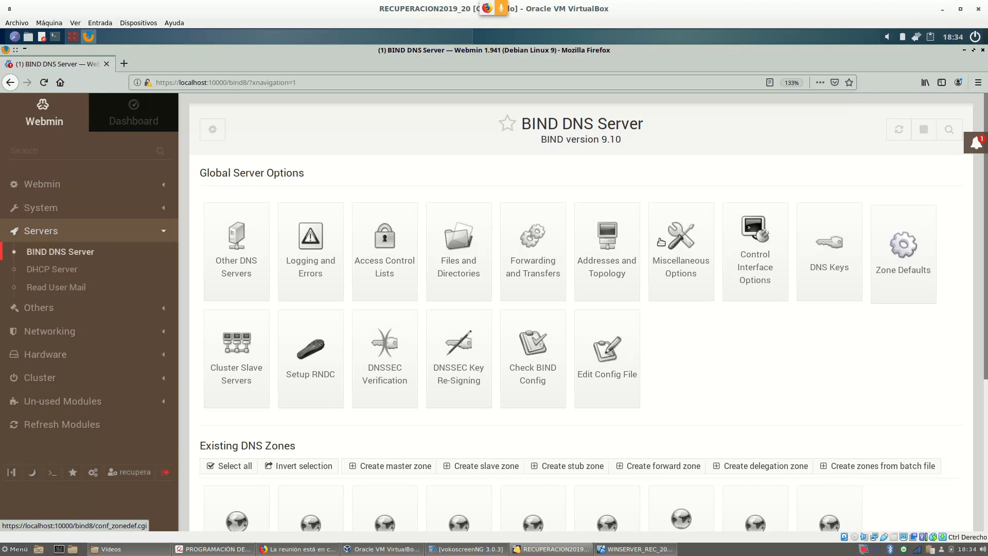
Open BIND's Zone Defaults page and scroll to the default zone transfer settings.
click(905, 252)
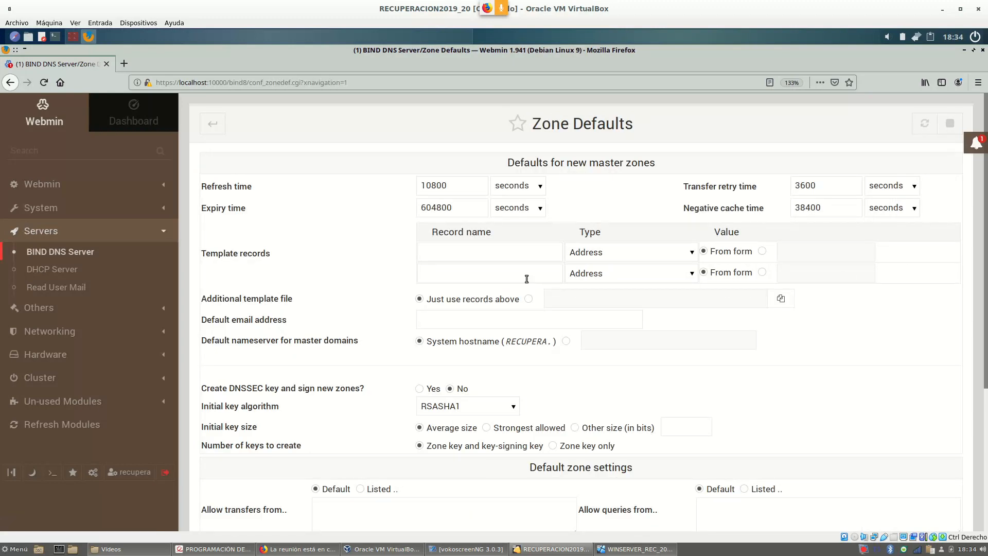
scroll(396, 237, down, 5)
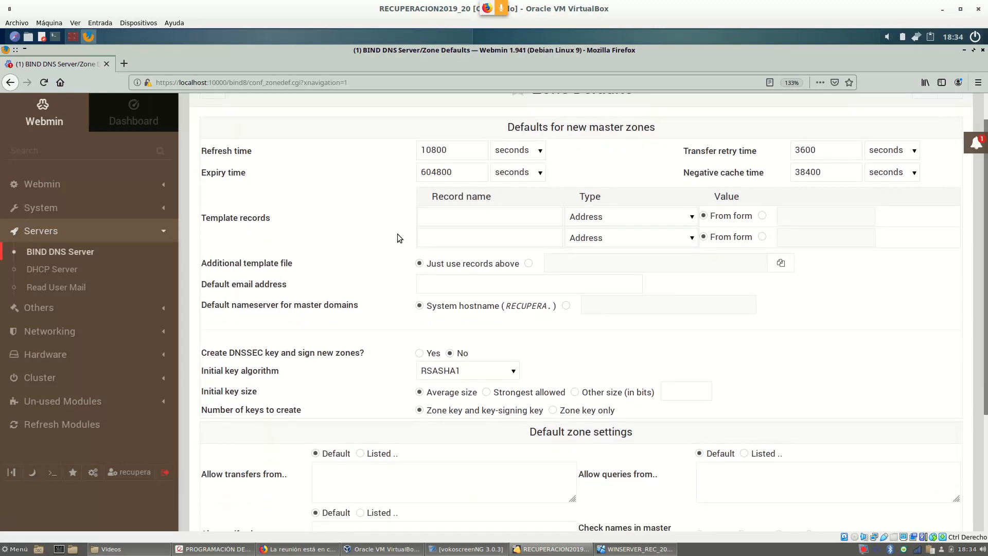